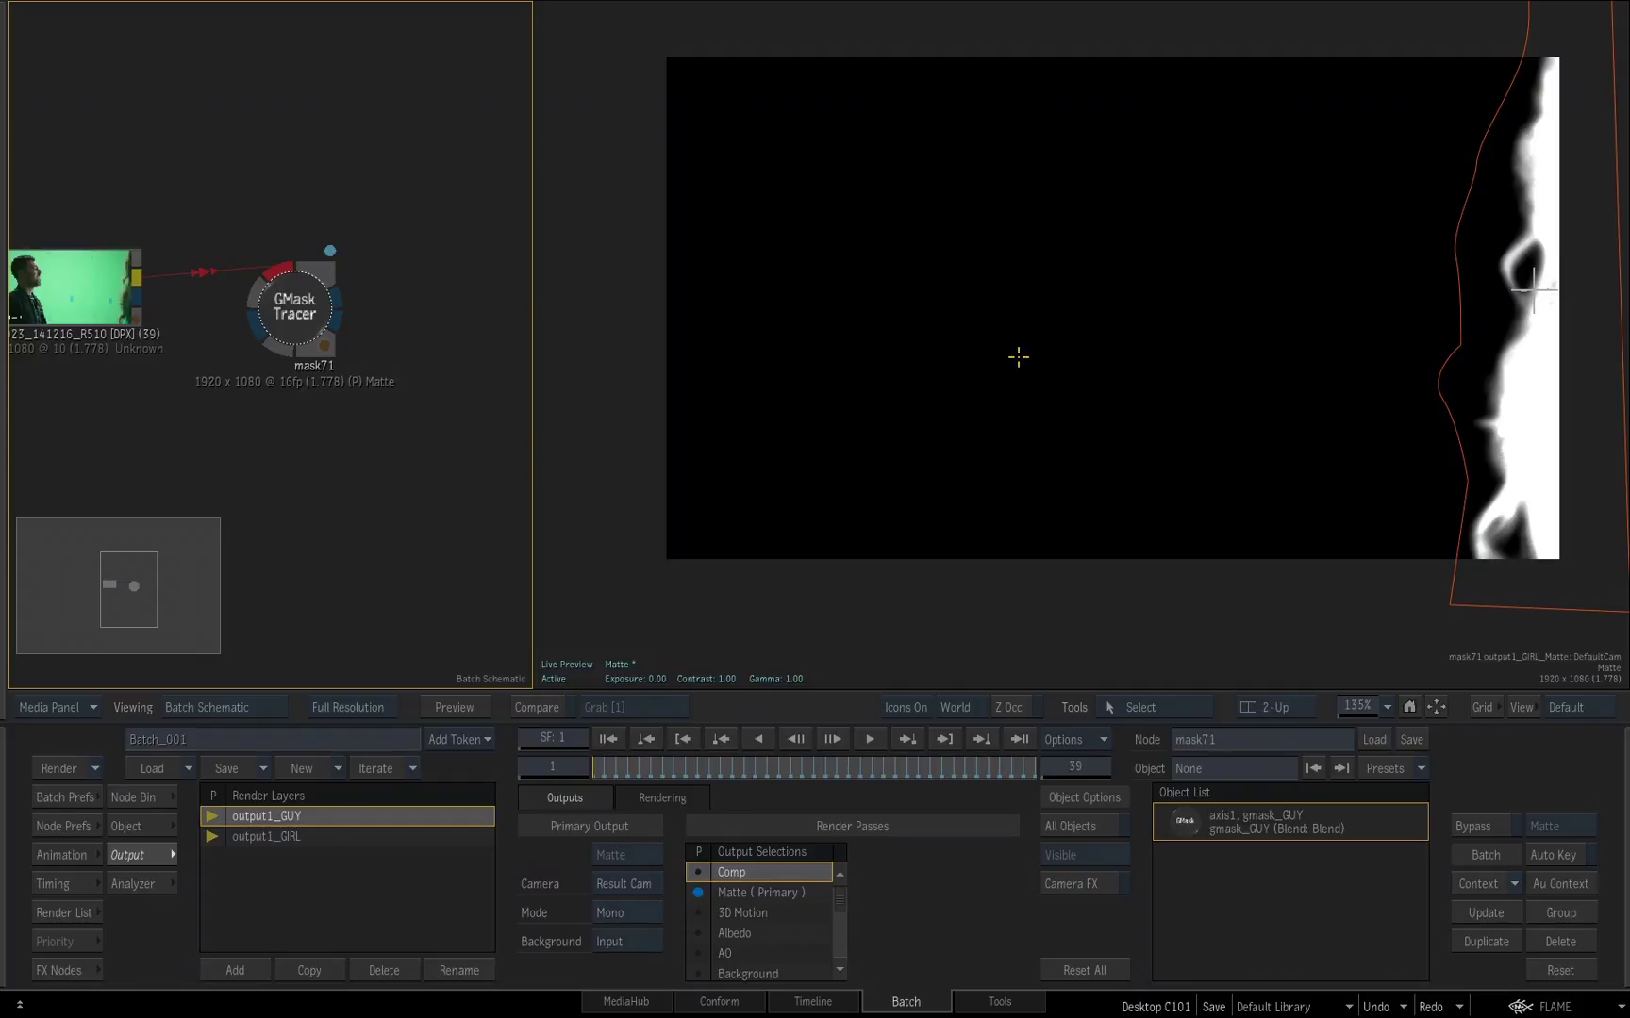
# Step: Show output1_GUY's result, then switch the viewer to its Matte (Primary) pass
pyautogui.press('F4')
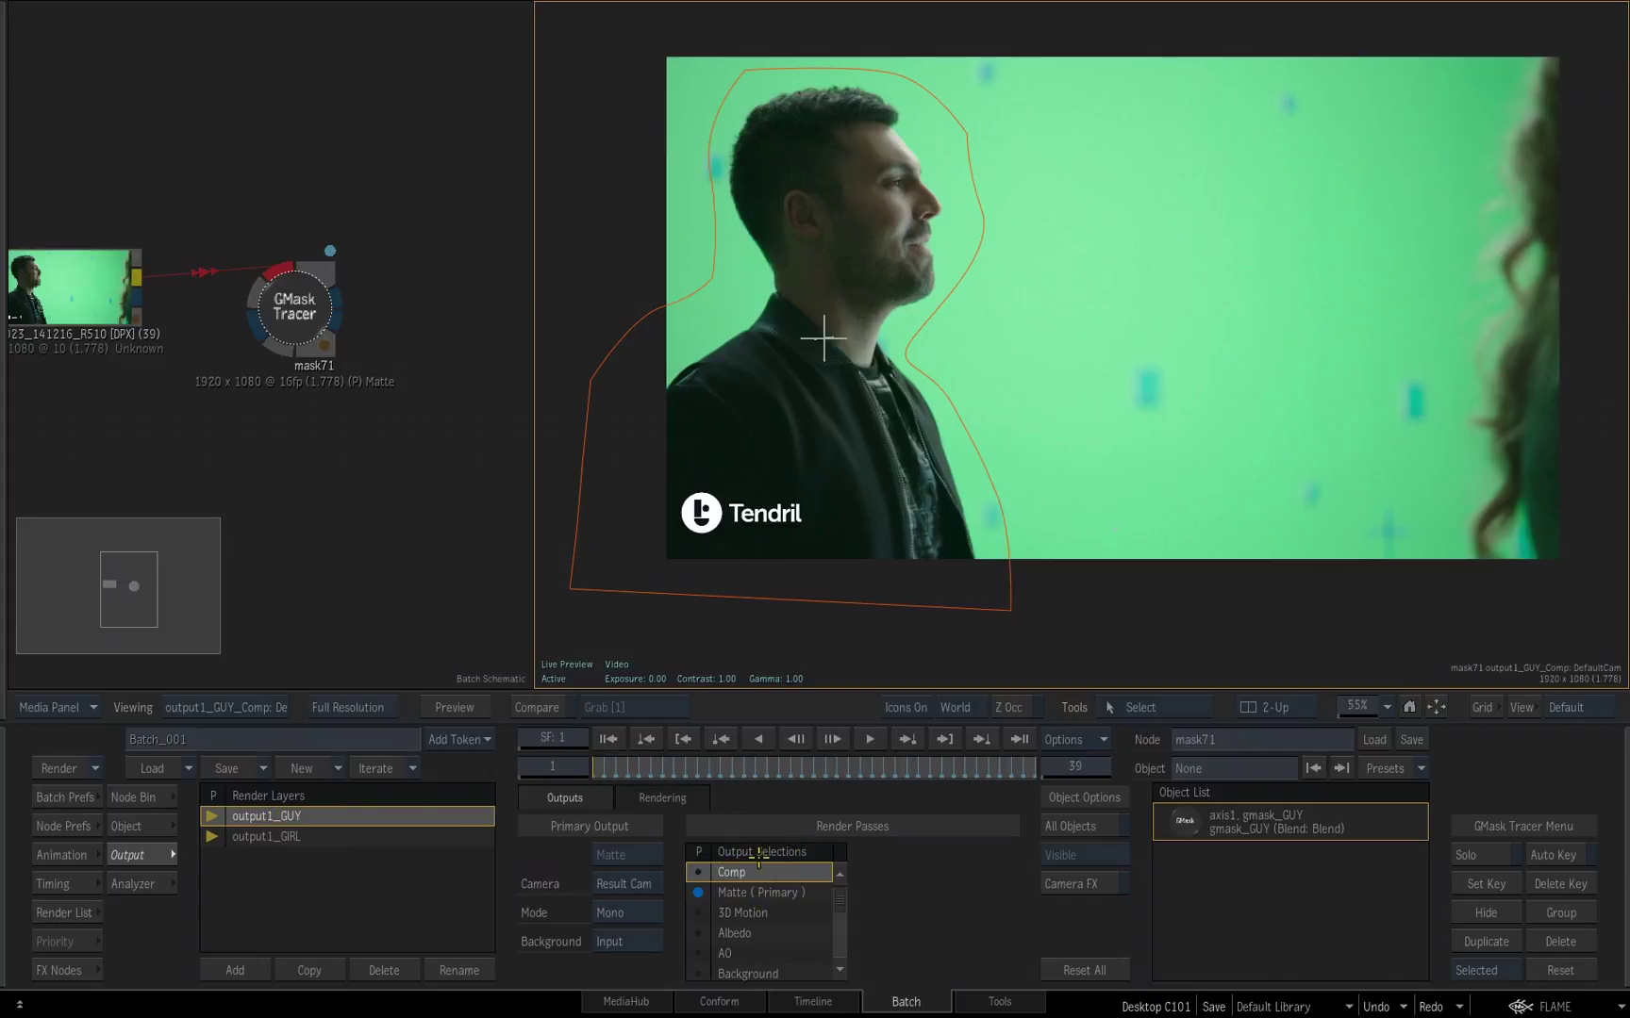
pyautogui.click(734, 892)
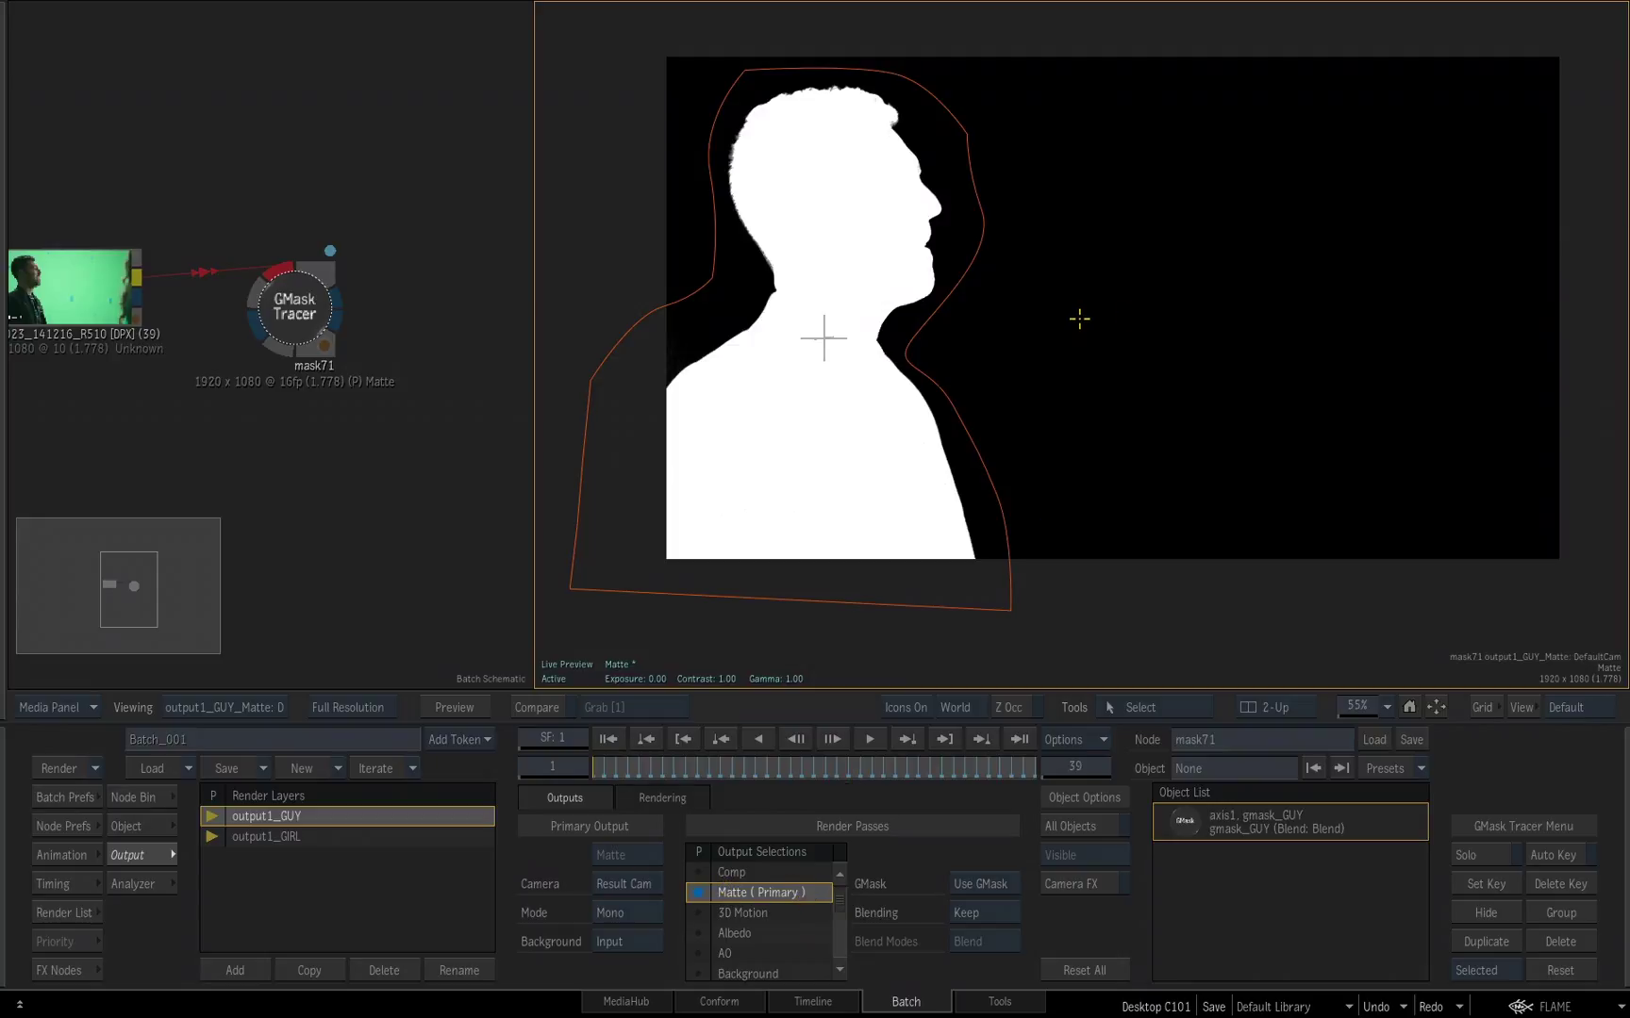
# Step: Flip between the output1_GIRL and output1_GUY mattes, finishing on the GUY matte
pyautogui.press('Down')
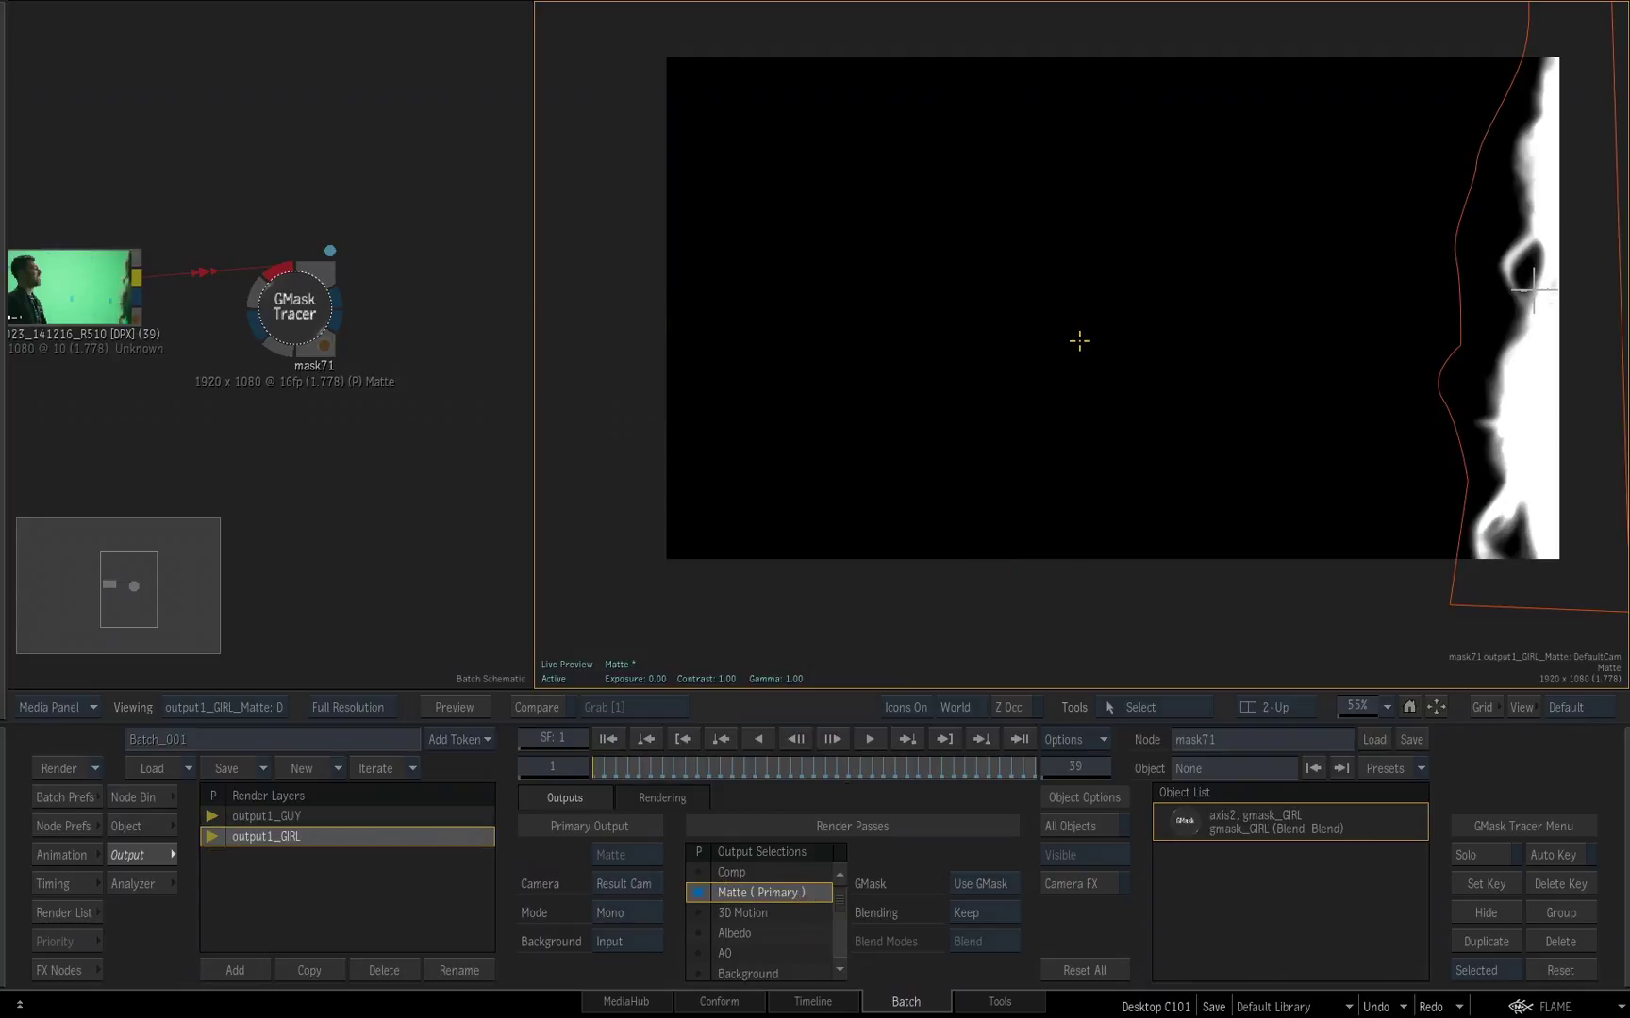
pyautogui.press('Up')
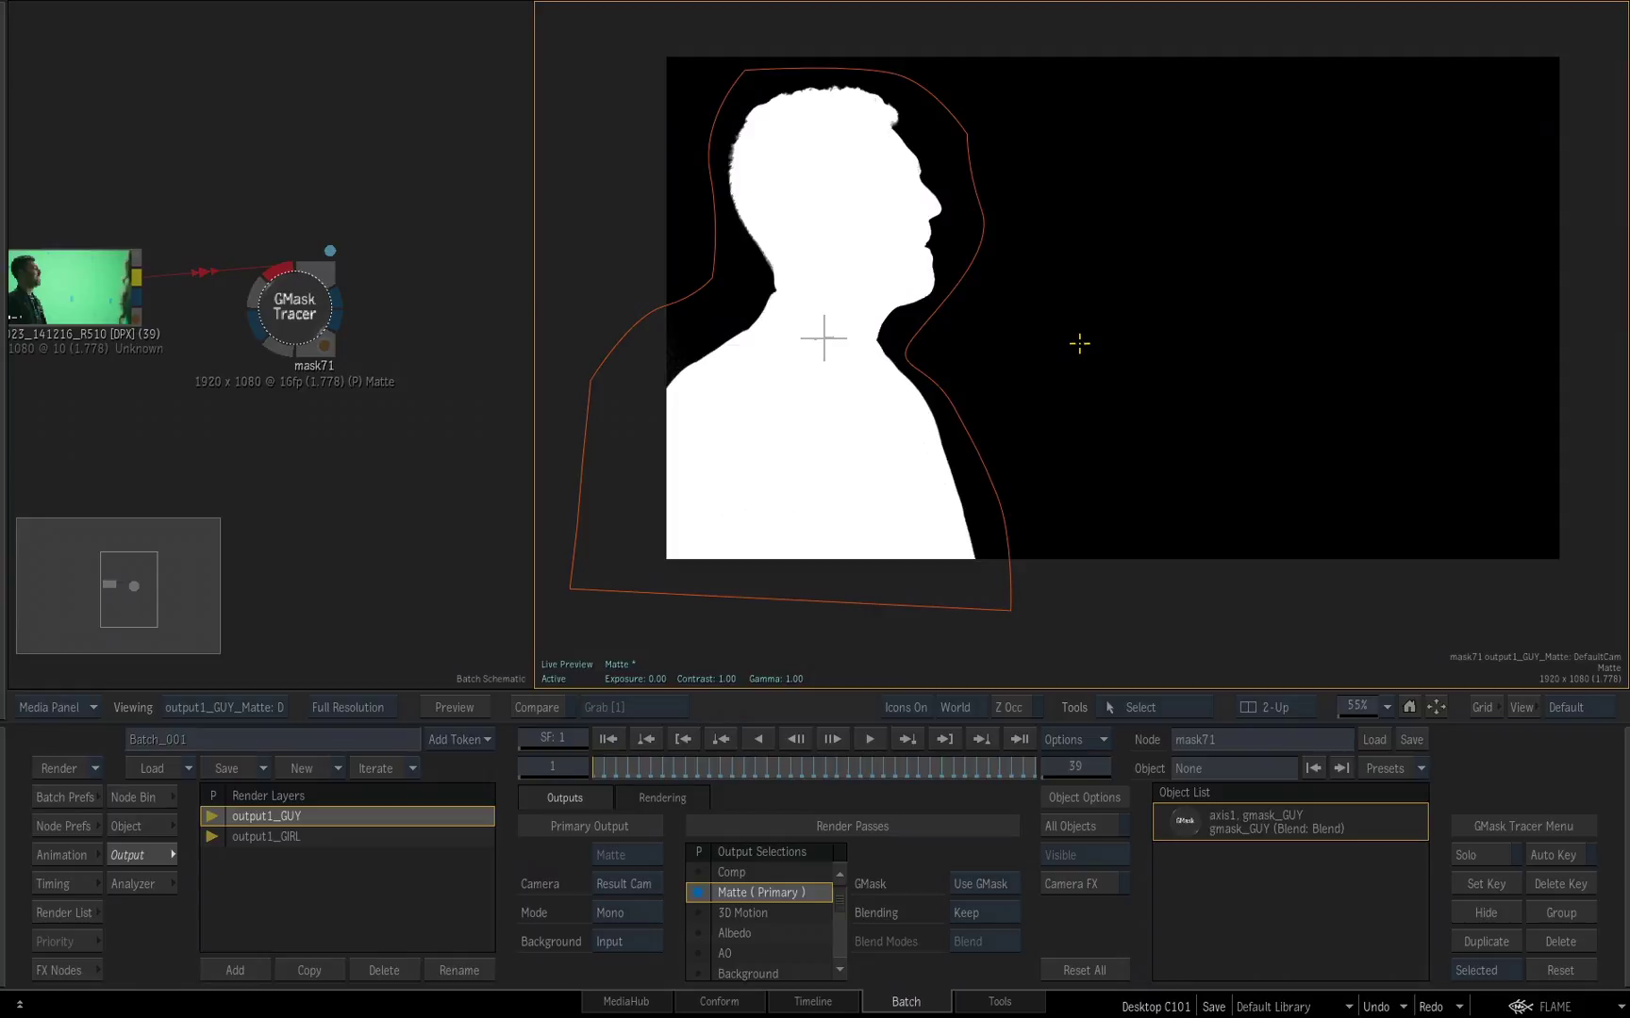
pyautogui.press('Down')
pyautogui.press('Up')
pyautogui.press('Down')
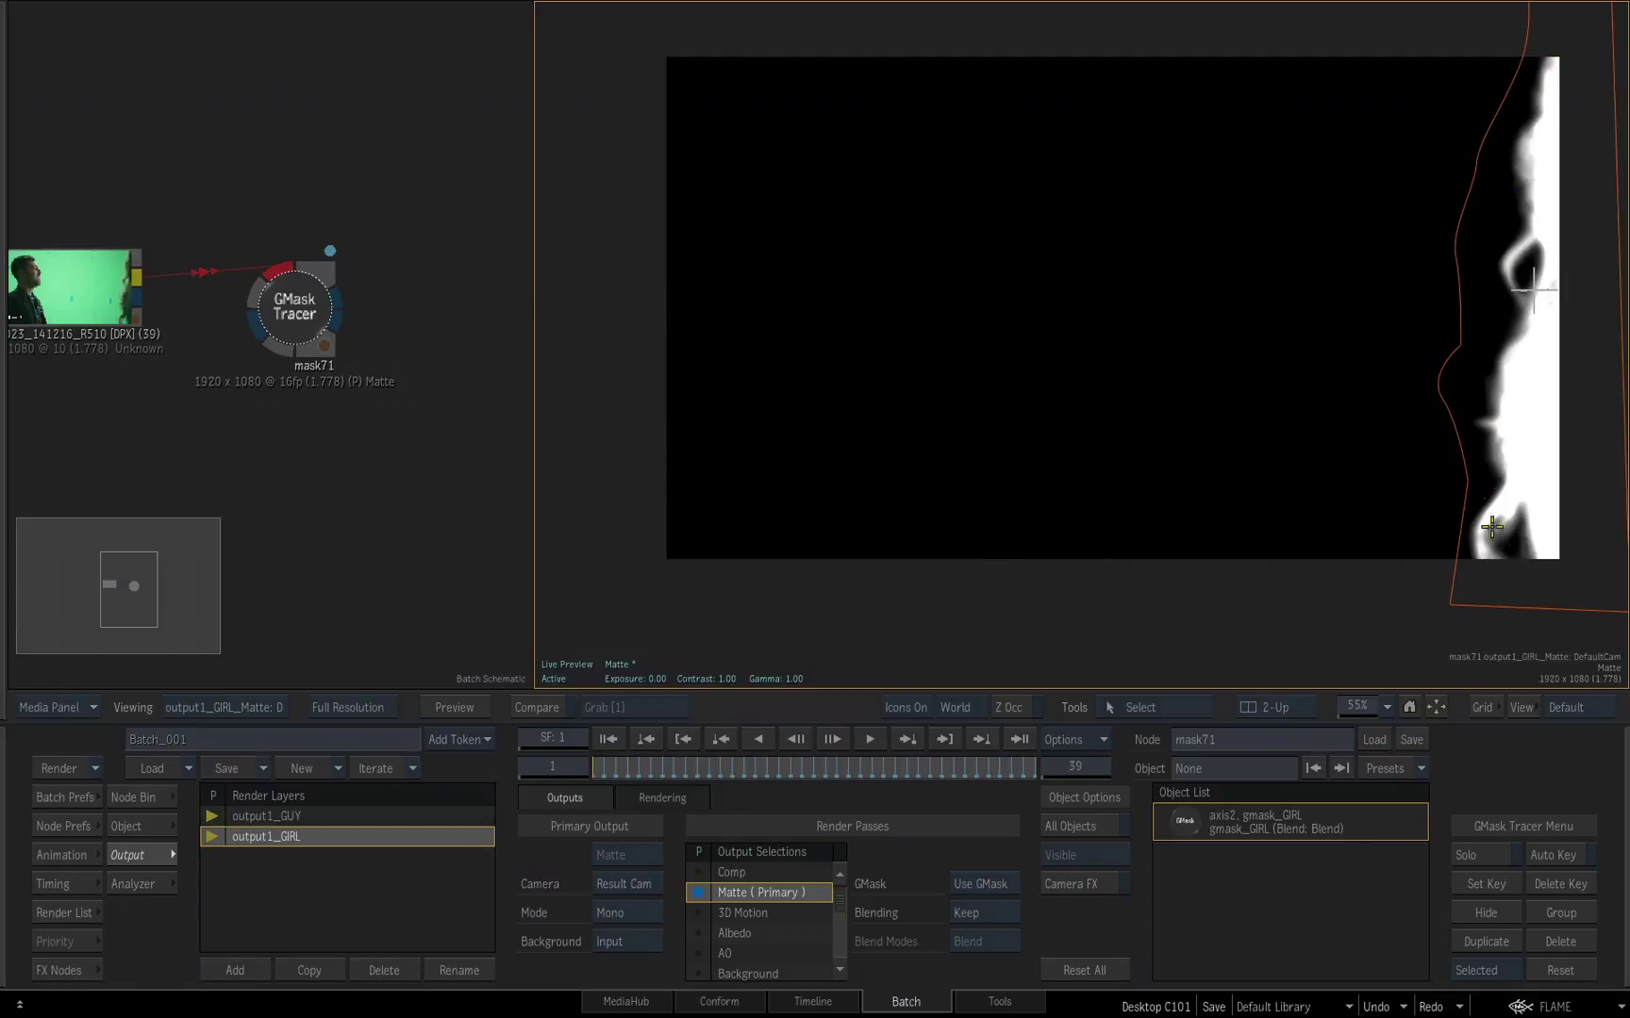
pyautogui.press('Up')
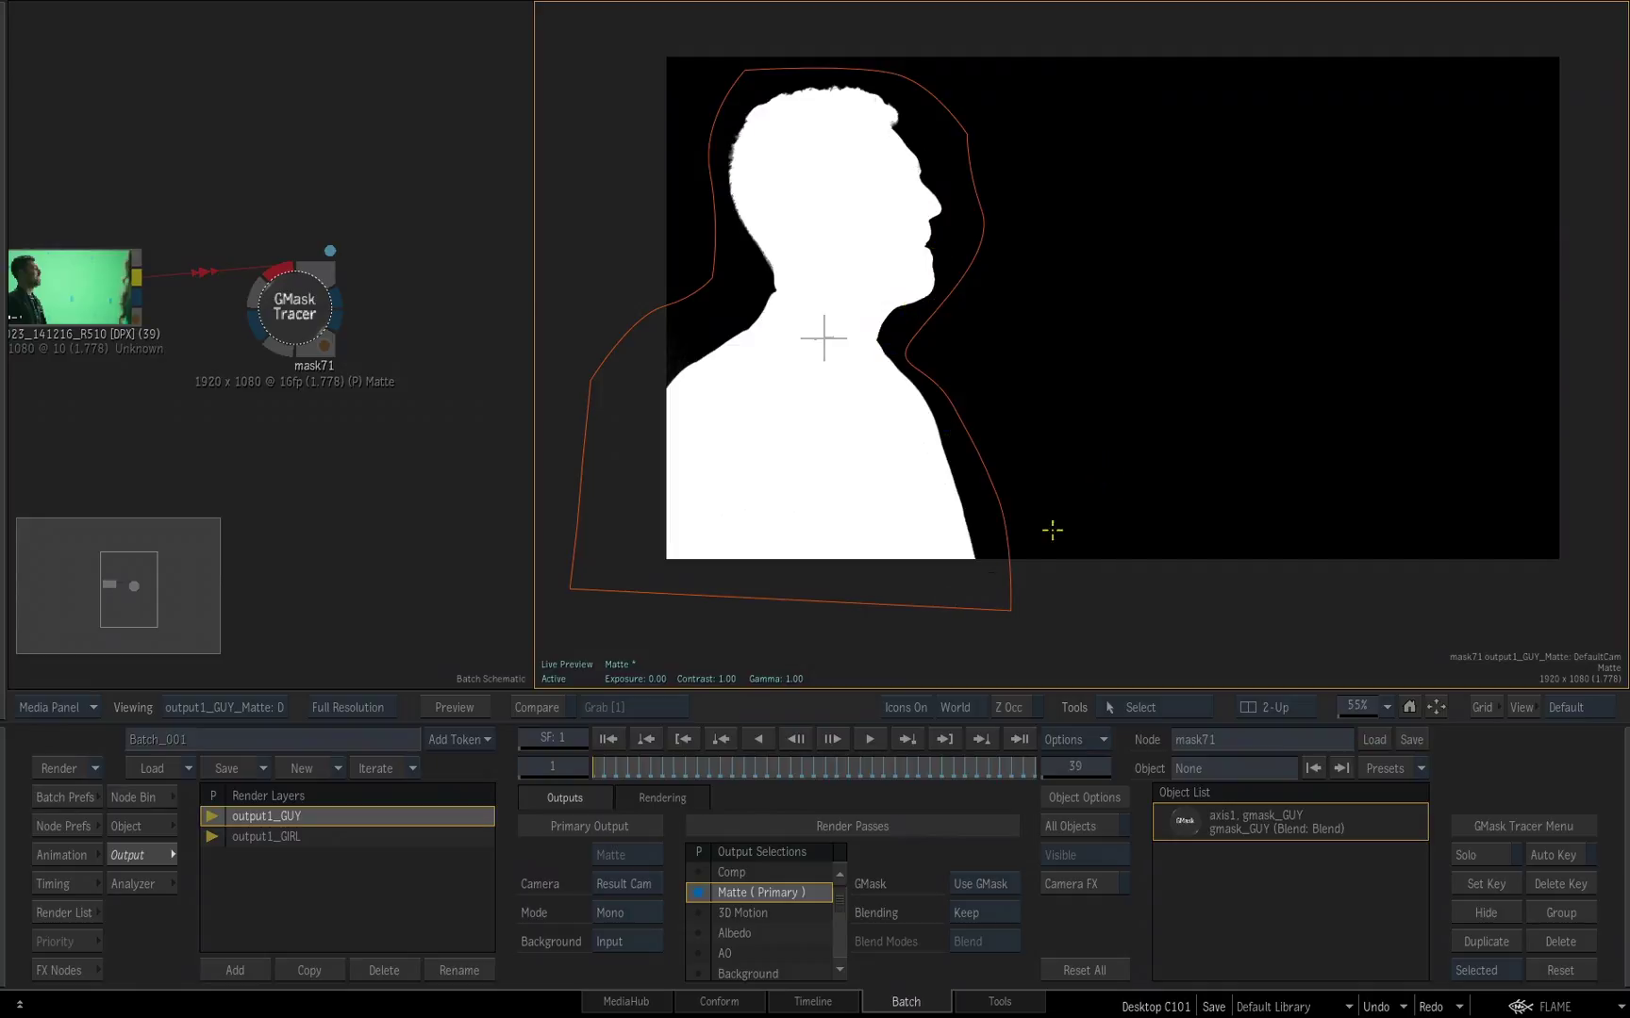
# Step: Add a Matte Edge node (matteedge72) after mask71 and show its result in the viewer
pyautogui.click(60, 970)
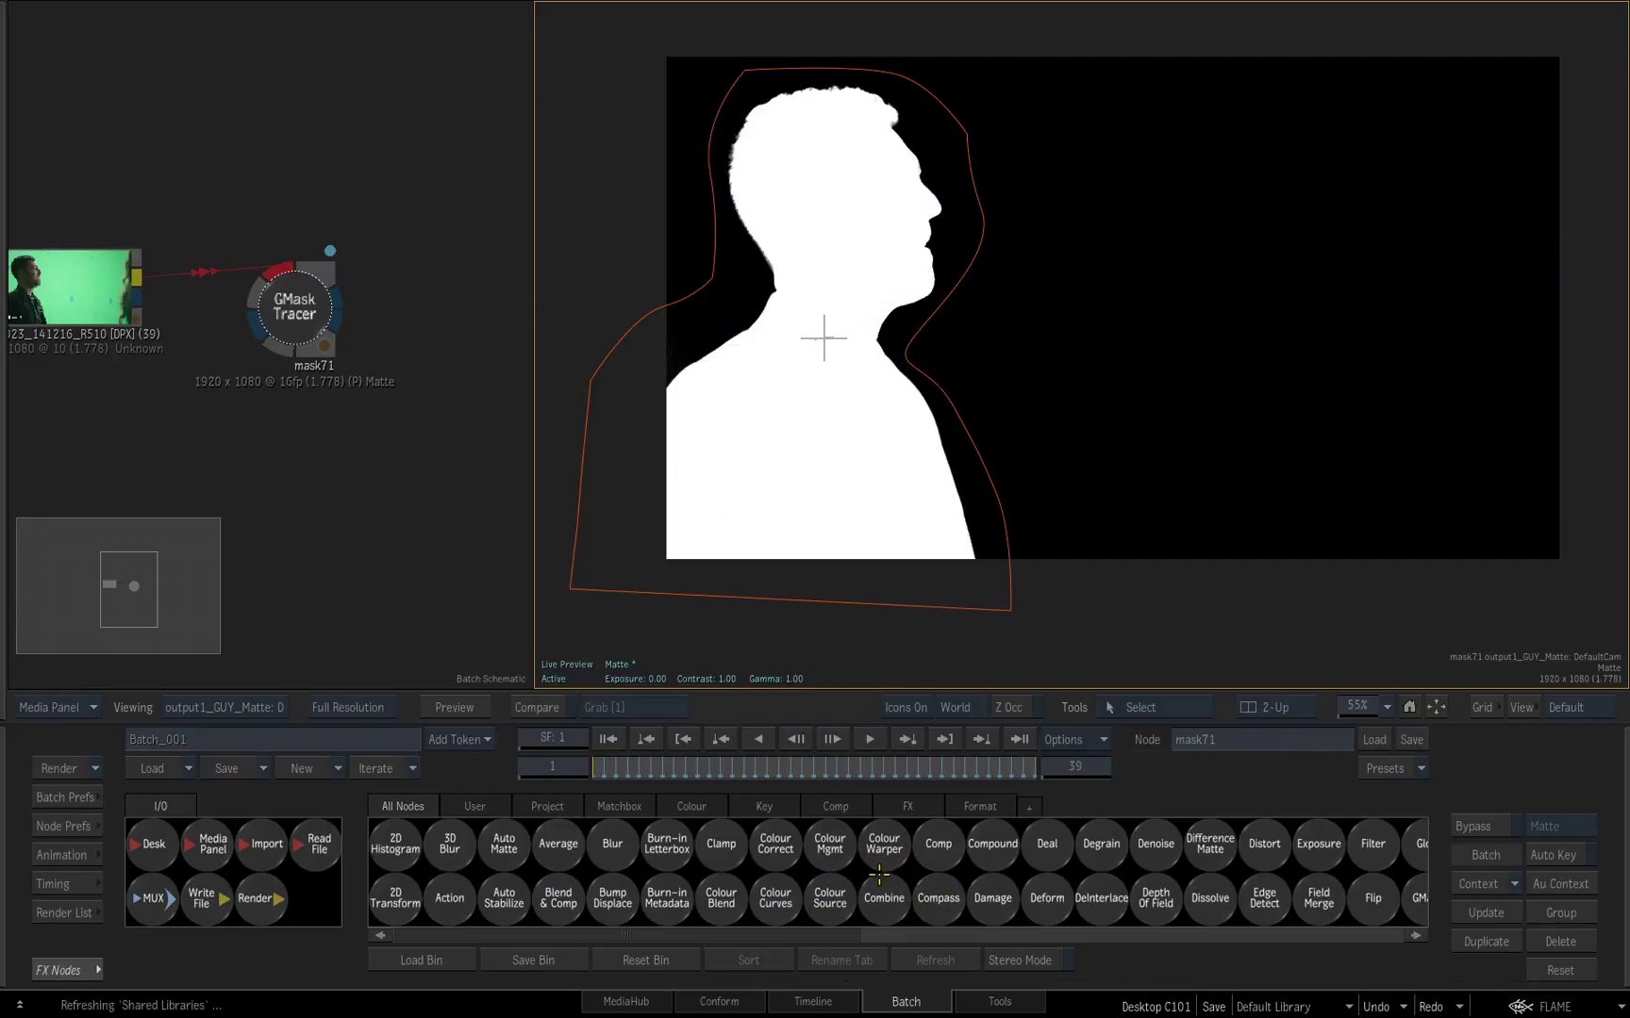
pyautogui.scroll(-5, 879, 873)
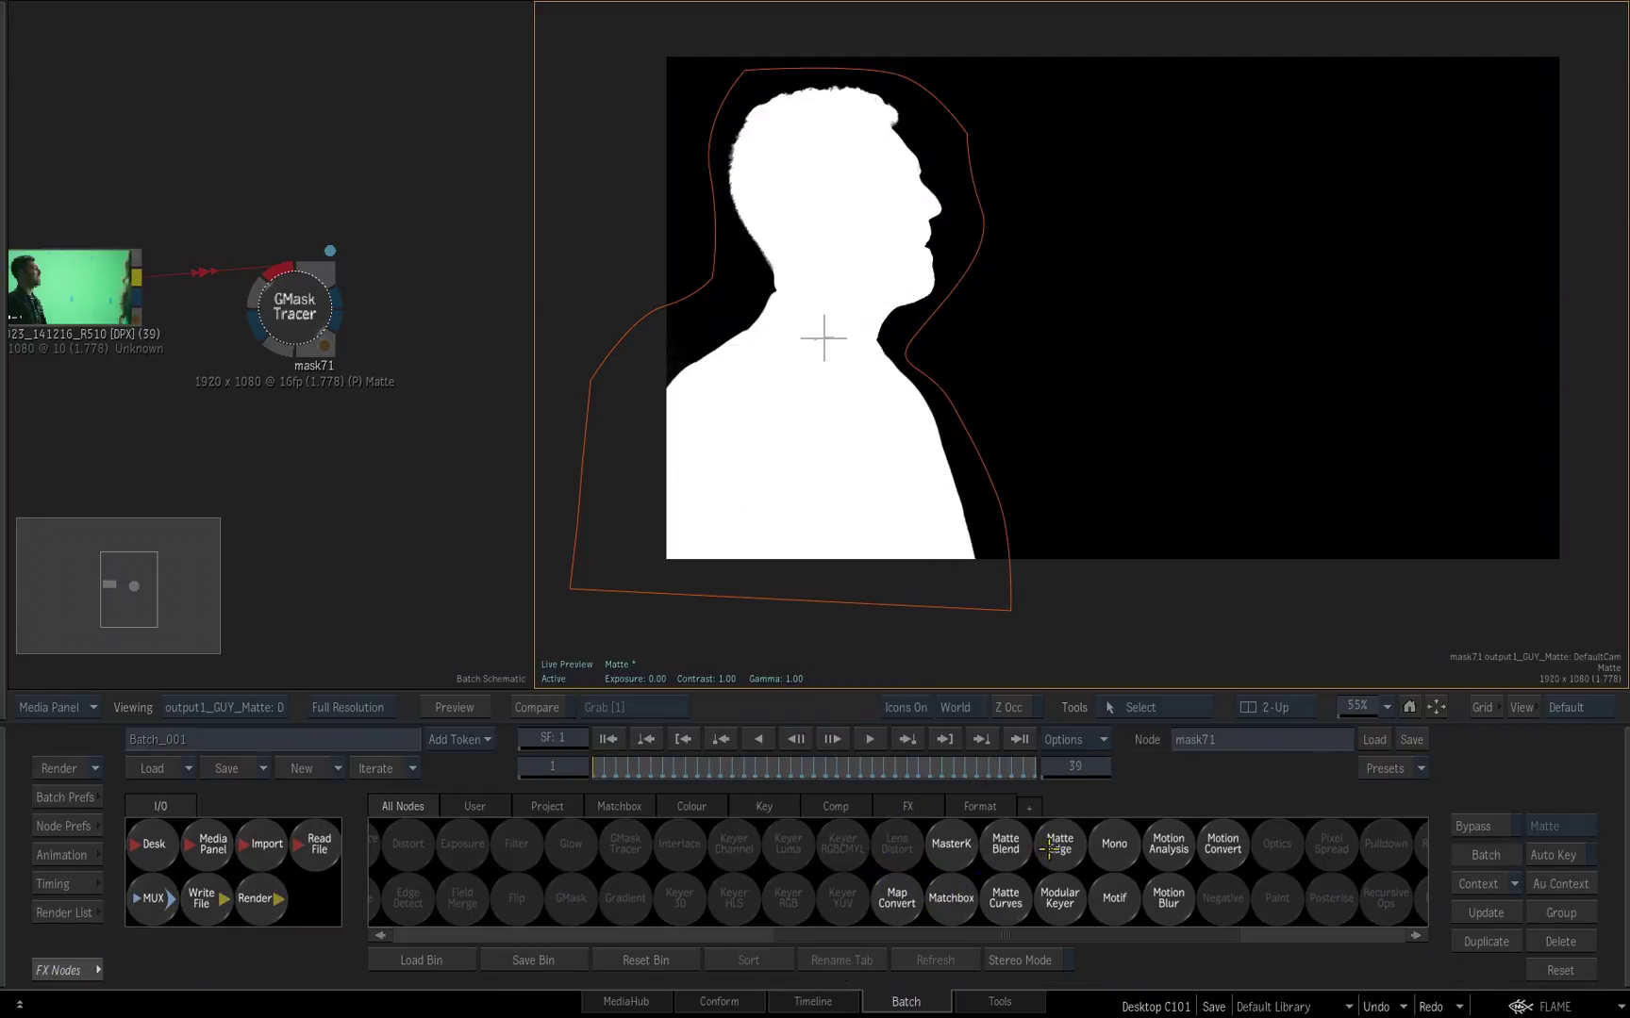
pyautogui.moveTo(1050, 849); pyautogui.dragTo(415, 533)
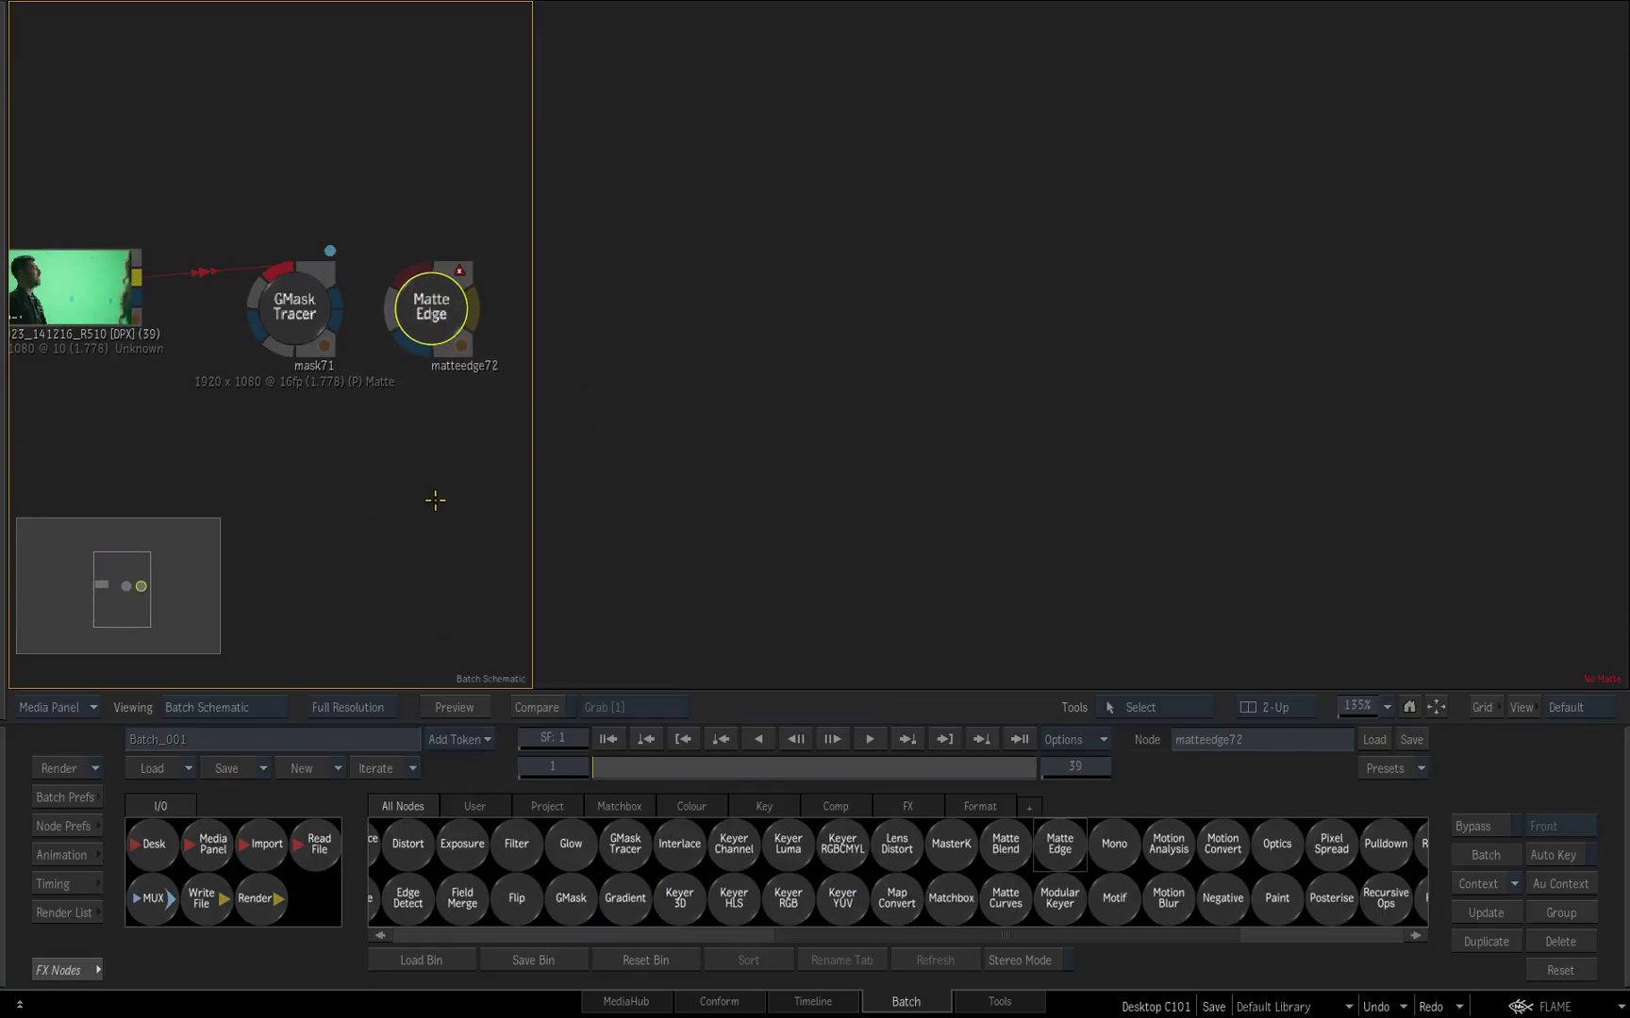
pyautogui.moveTo(458, 455); pyautogui.dragTo(408, 488)
pyautogui.moveTo(382, 314); pyautogui.dragTo(446, 298)
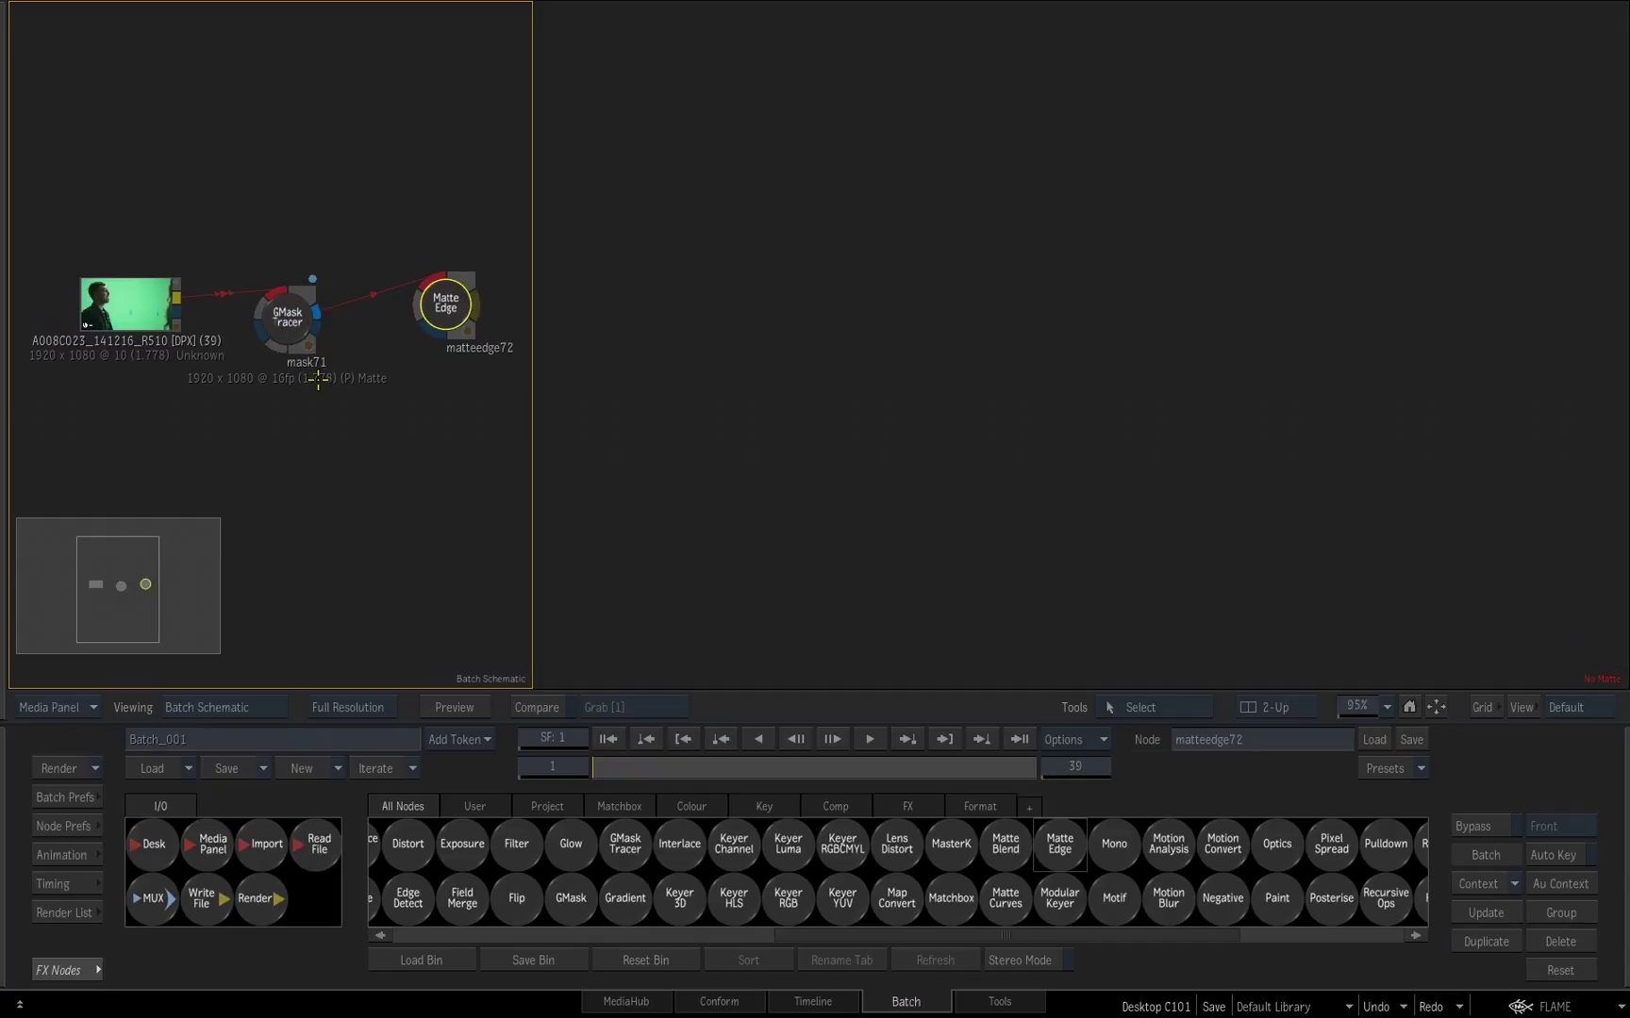
pyautogui.moveTo(446, 332)
pyautogui.mouseDown()
pyautogui.moveTo(416, 314)
pyautogui.moveTo(417, 330)
pyautogui.mouseUp()
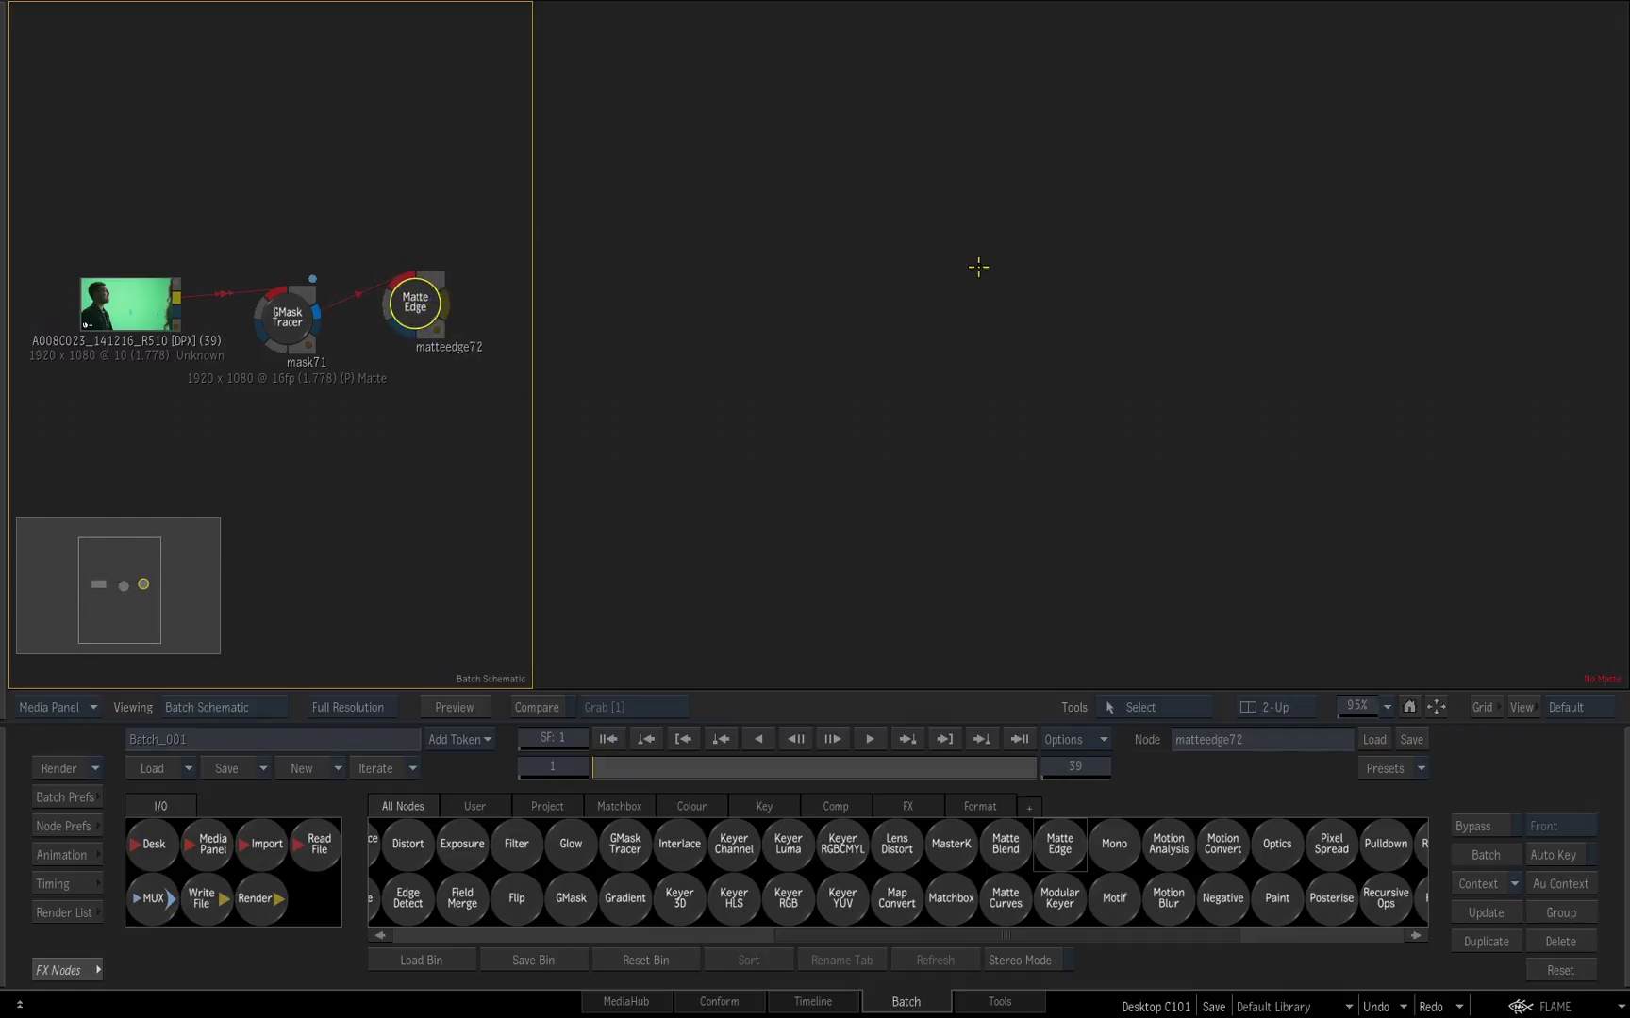
pyautogui.click(1043, 419)
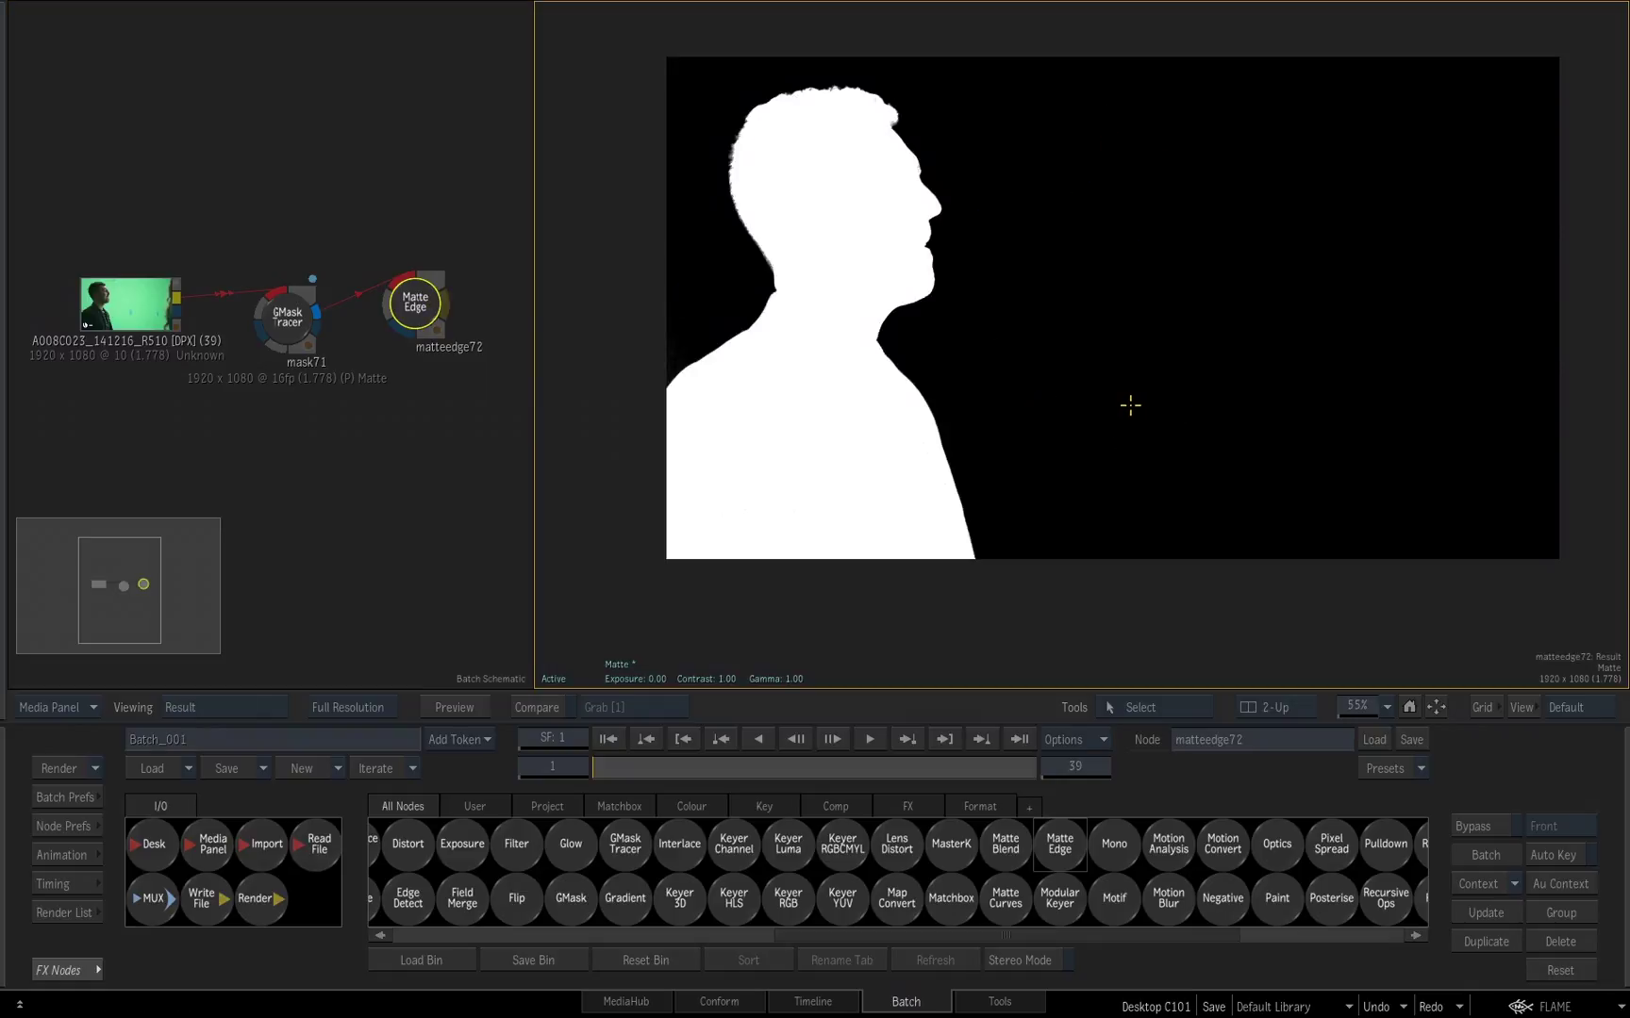
pyautogui.doubleClick(407, 302)
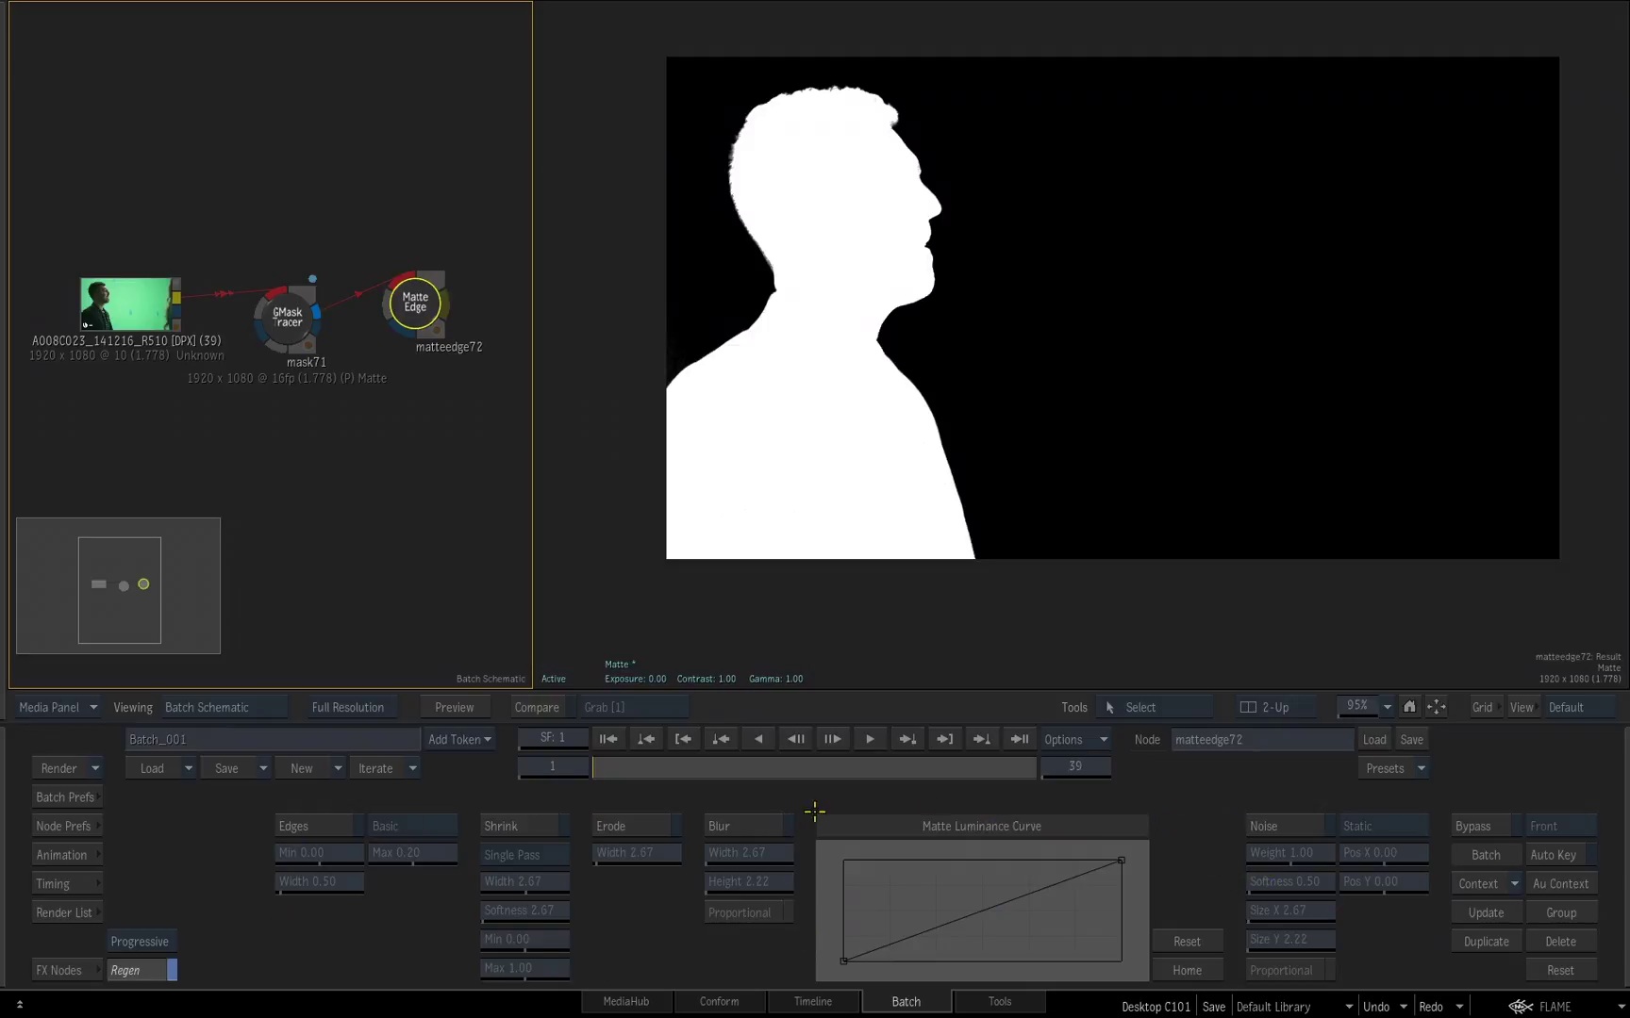
pyautogui.click(316, 826)
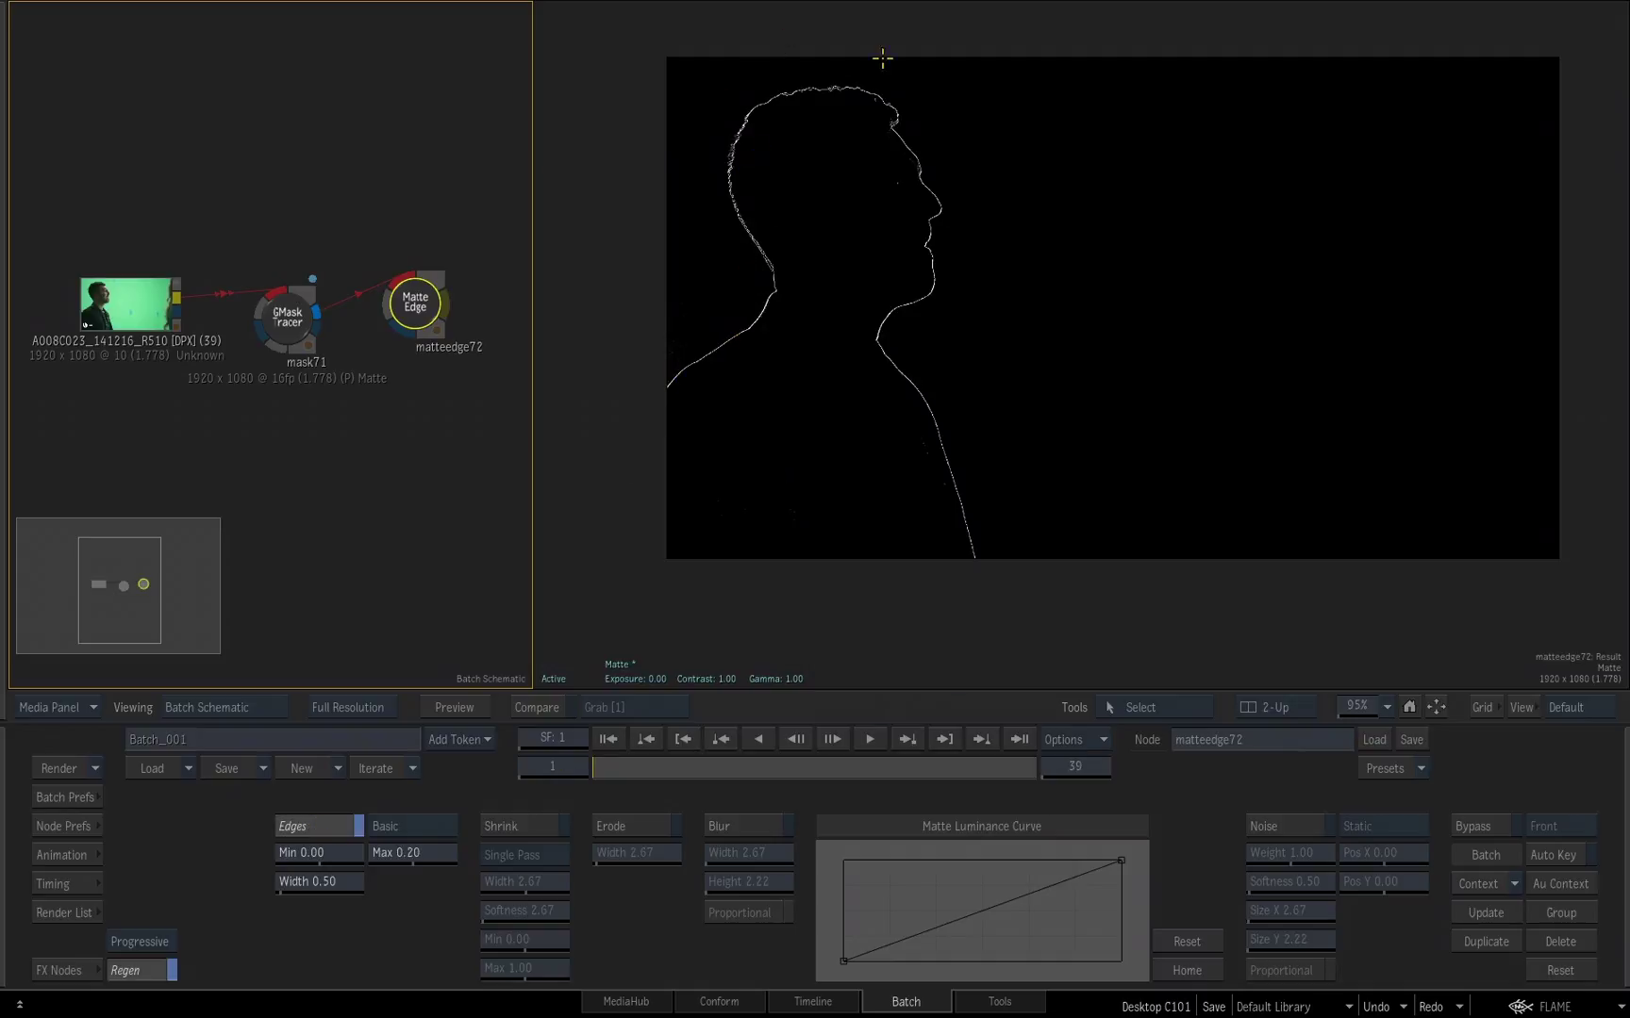
pyautogui.click(309, 826)
pyautogui.click(518, 826)
pyautogui.click(518, 826)
pyautogui.click(613, 826)
pyautogui.click(613, 826)
pyautogui.click(724, 826)
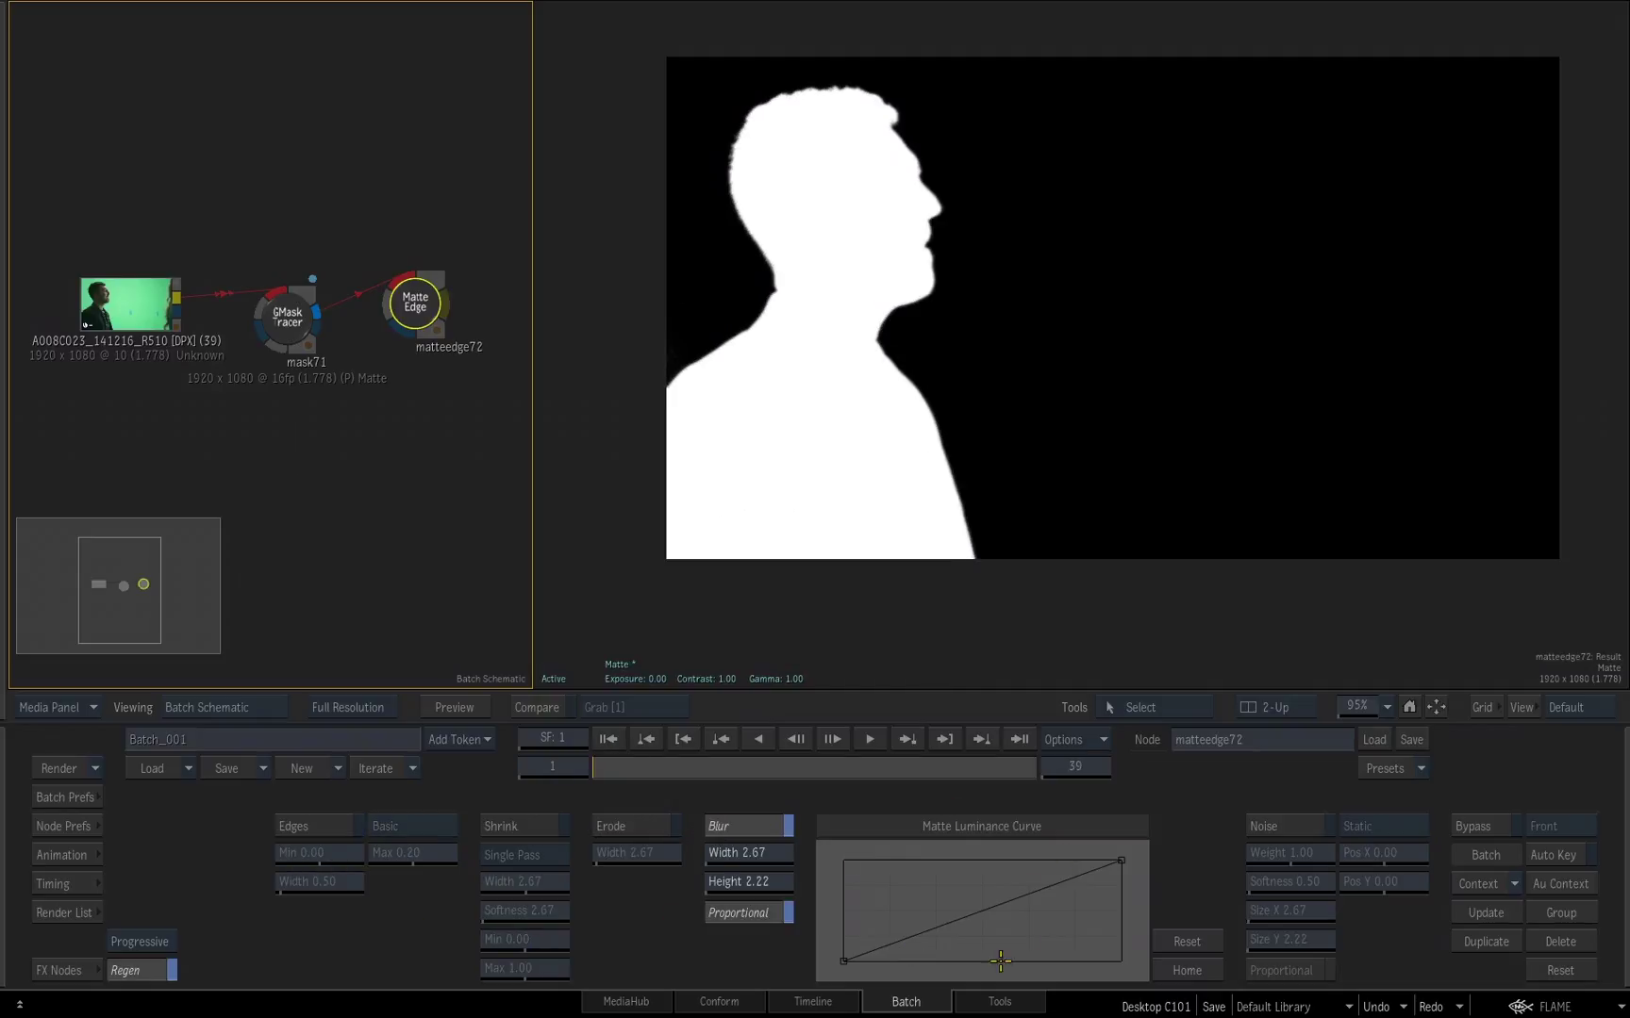
pyautogui.click(743, 826)
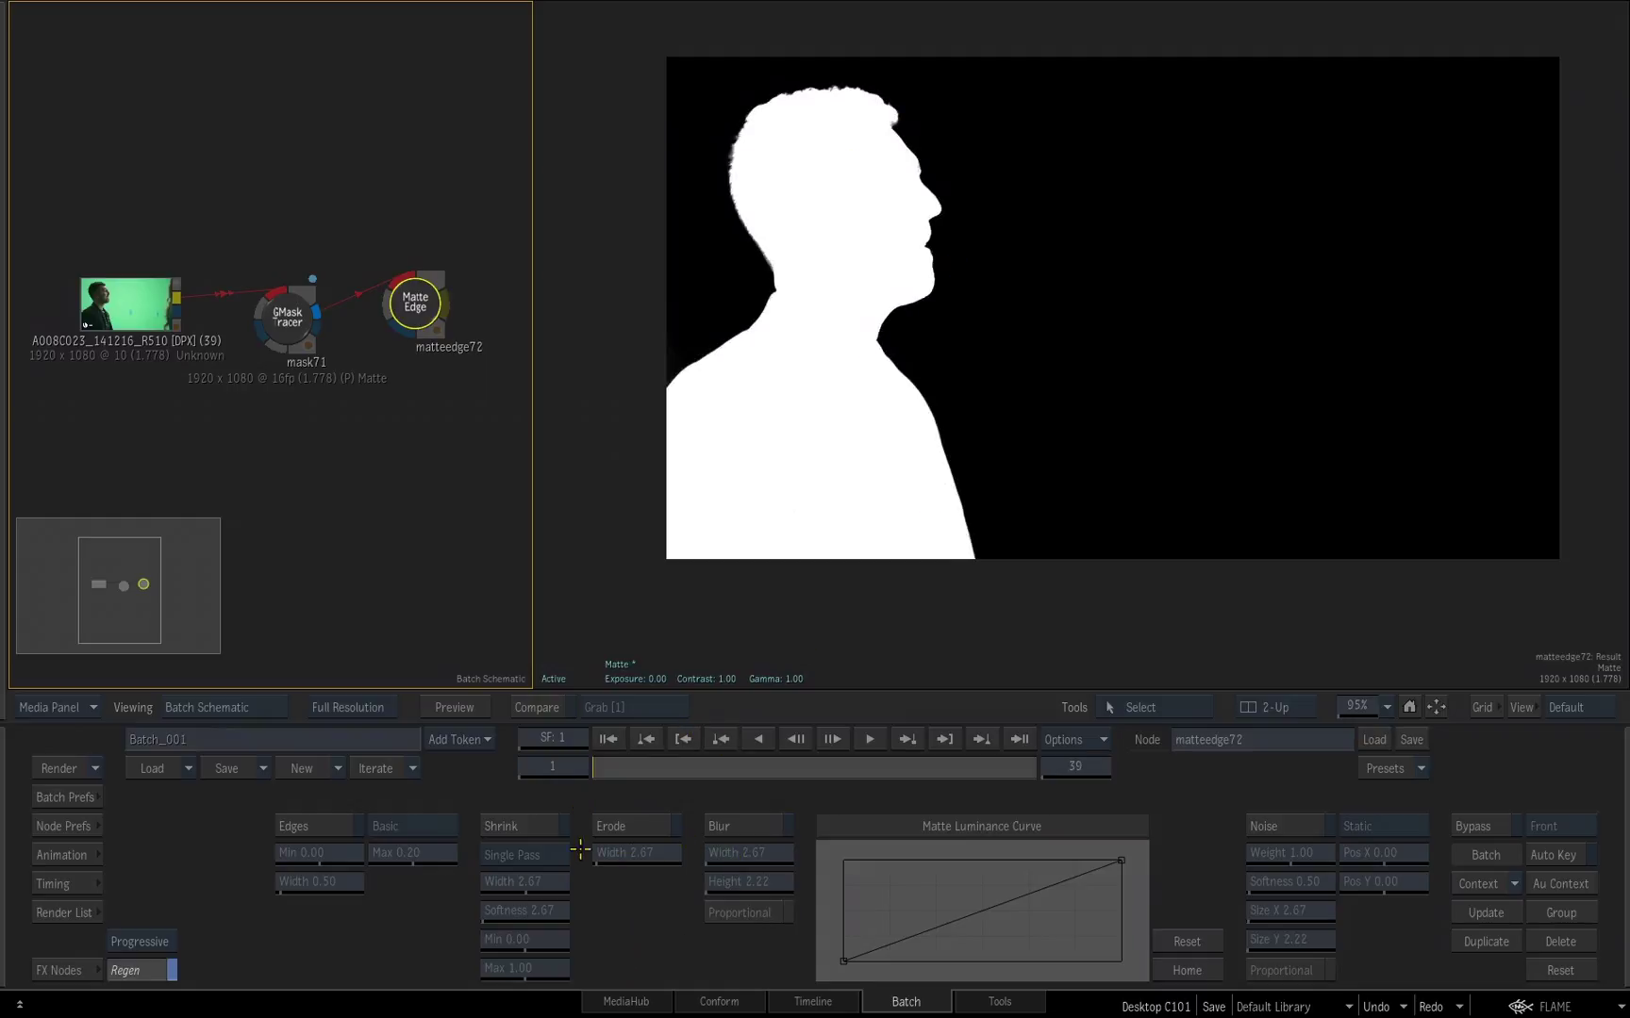
pyautogui.scroll(1, 877, 189)
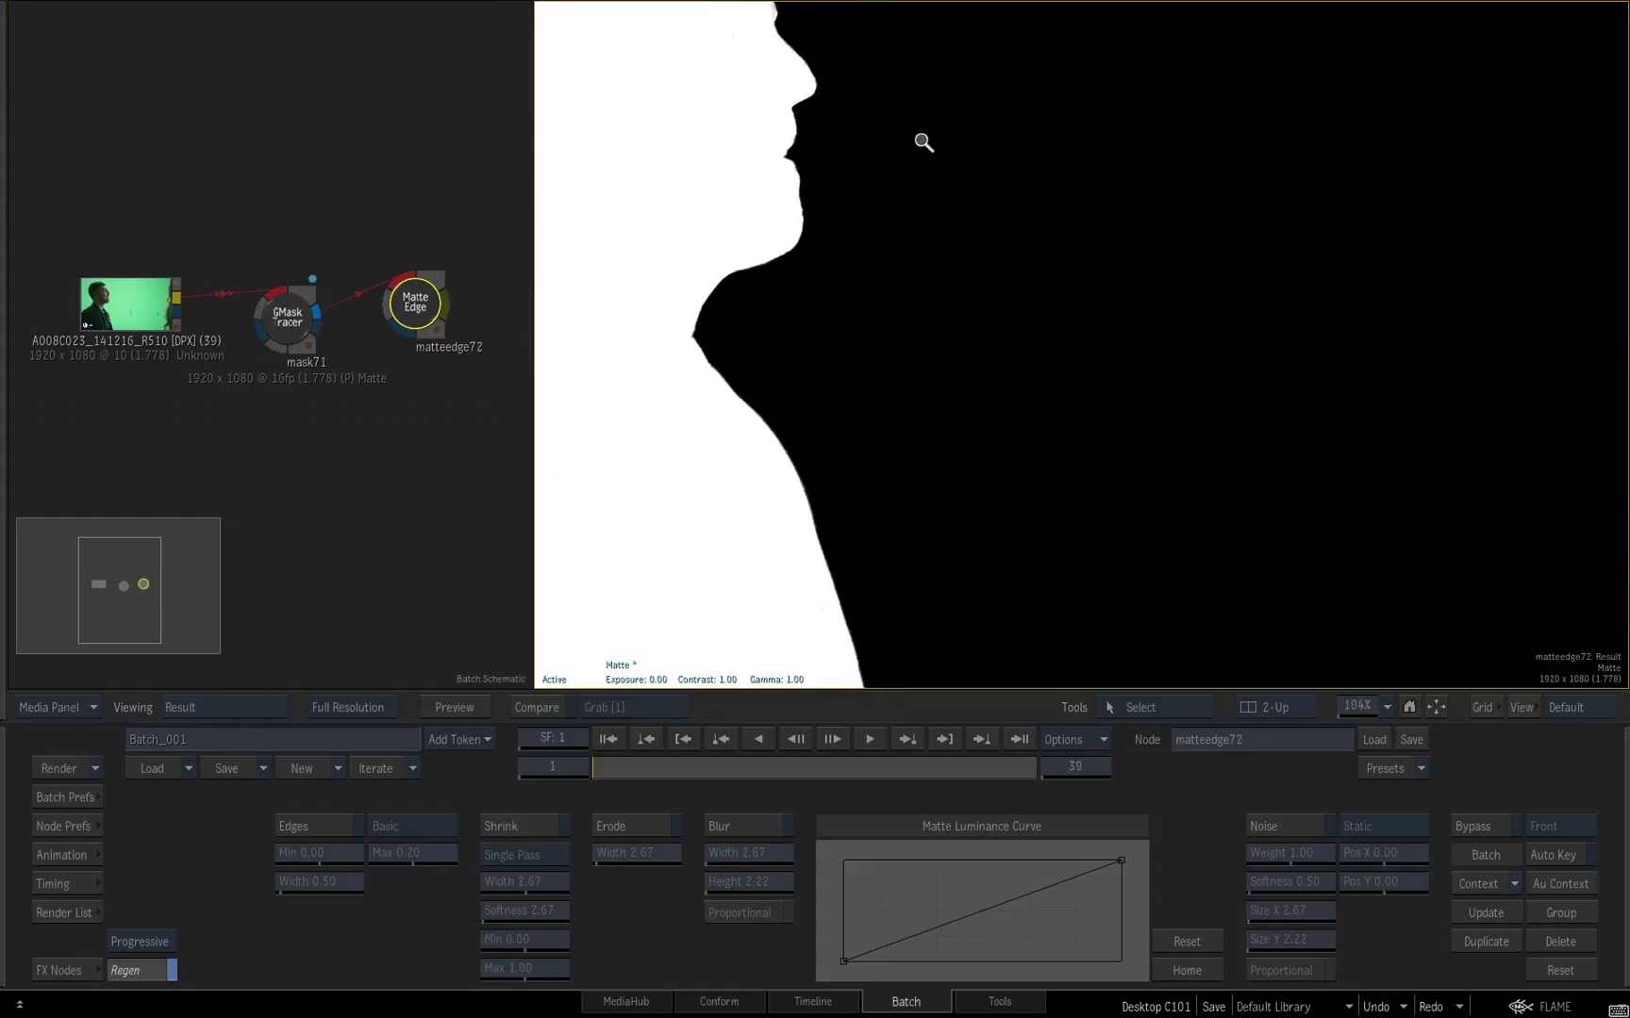
pyautogui.moveTo(927, 139); pyautogui.dragTo(1143, 567)
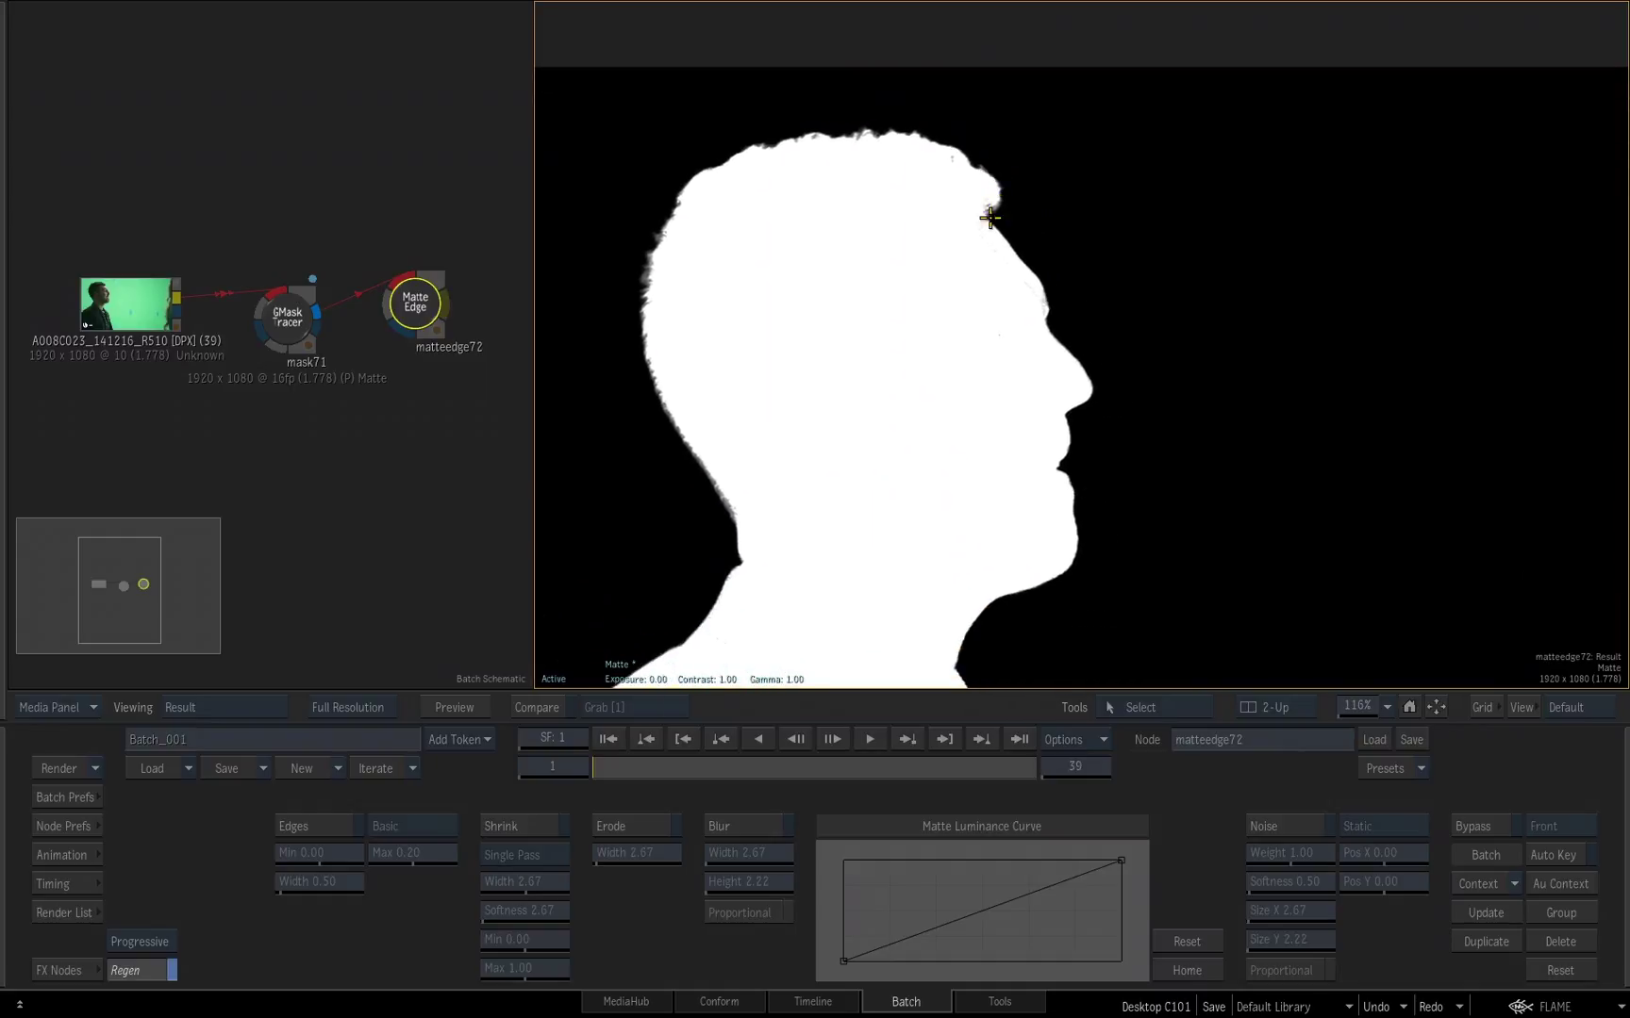
# Step: Switch on Erode for matteedge72 with a Width of 2.00
pyautogui.click(631, 826)
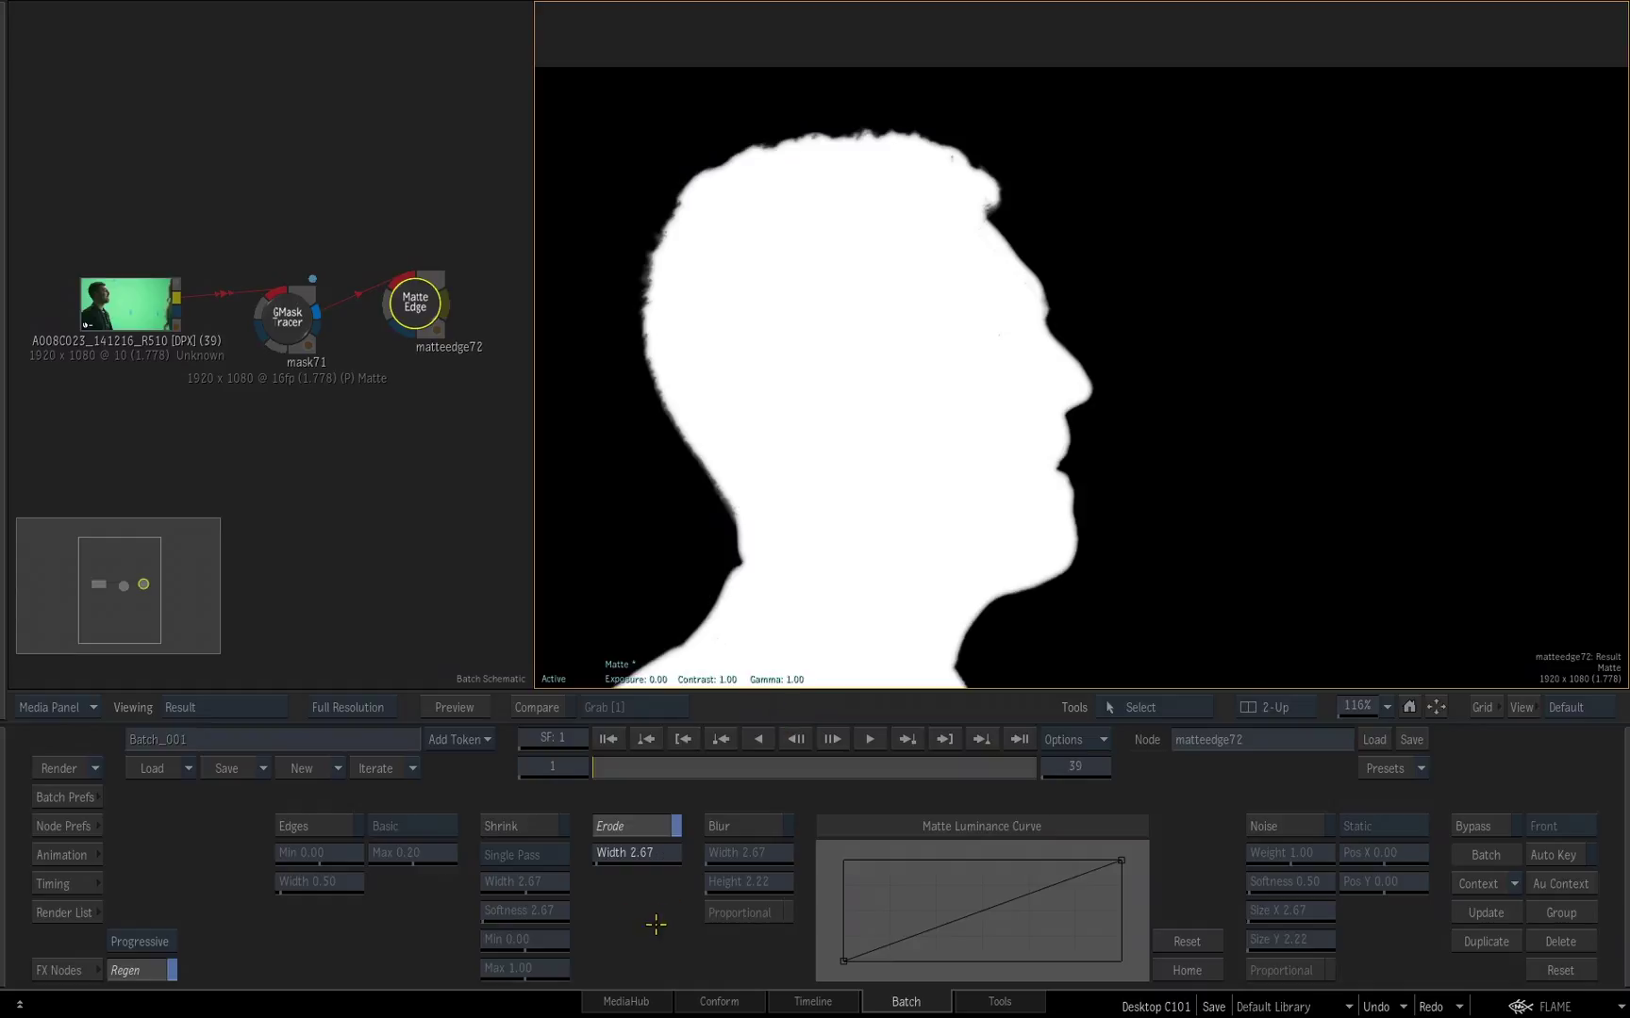
pyautogui.click(663, 852)
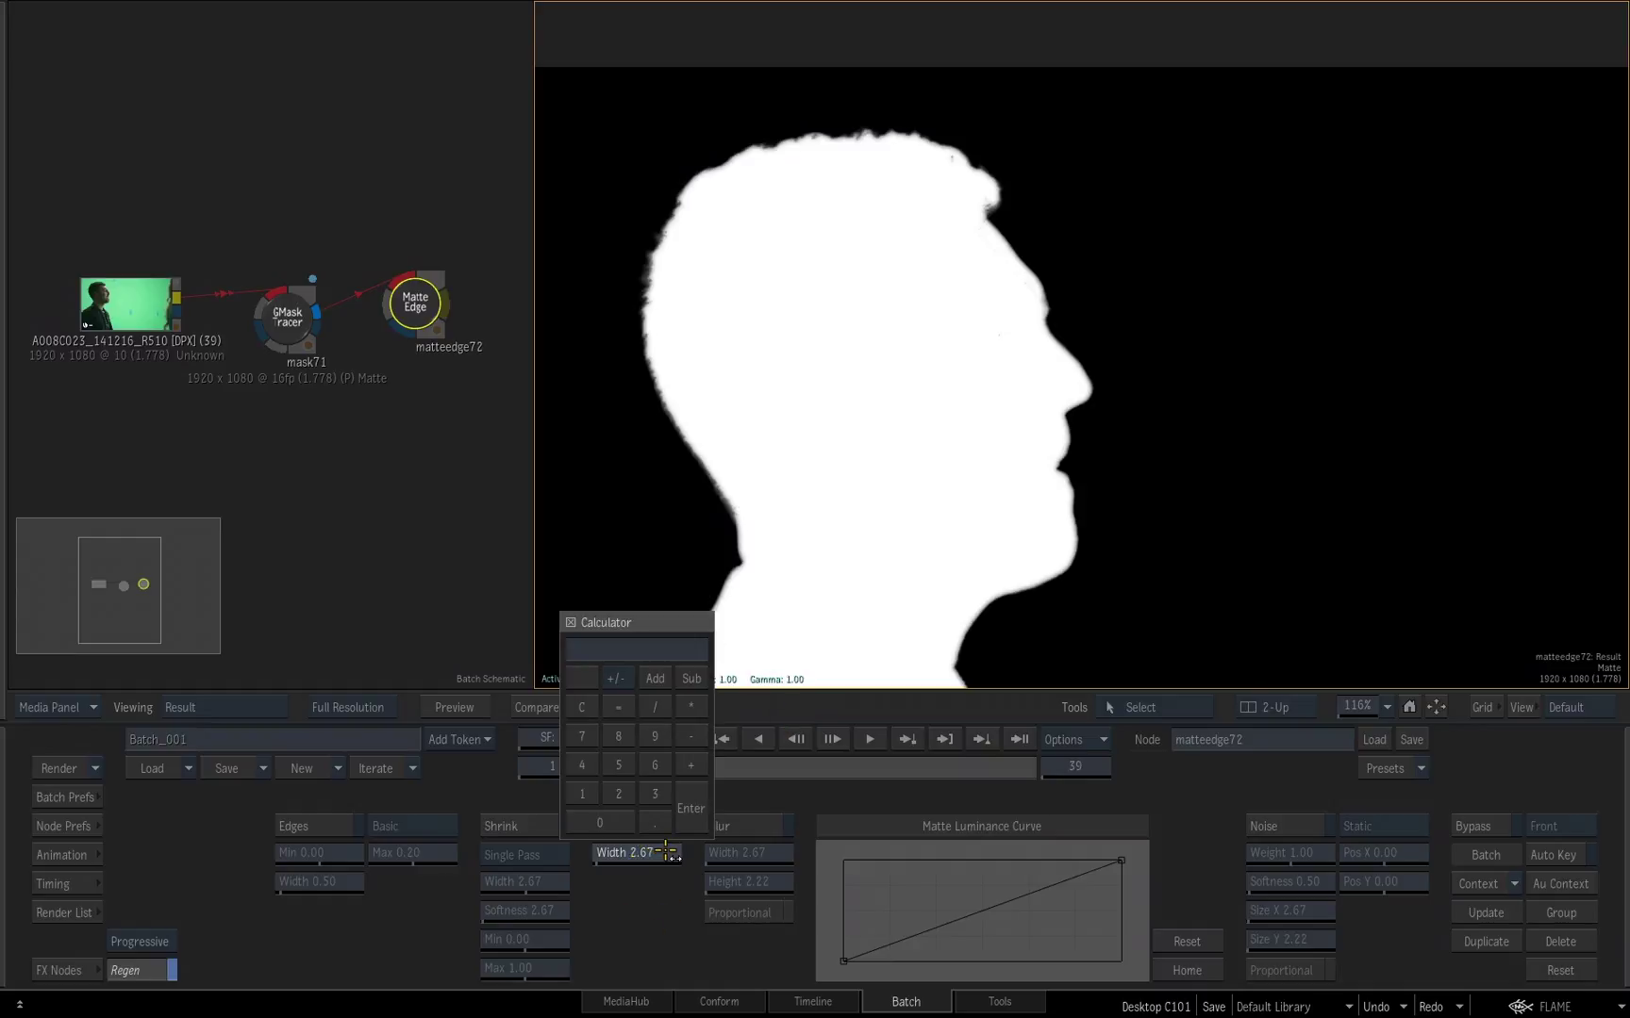
pyautogui.click(691, 808)
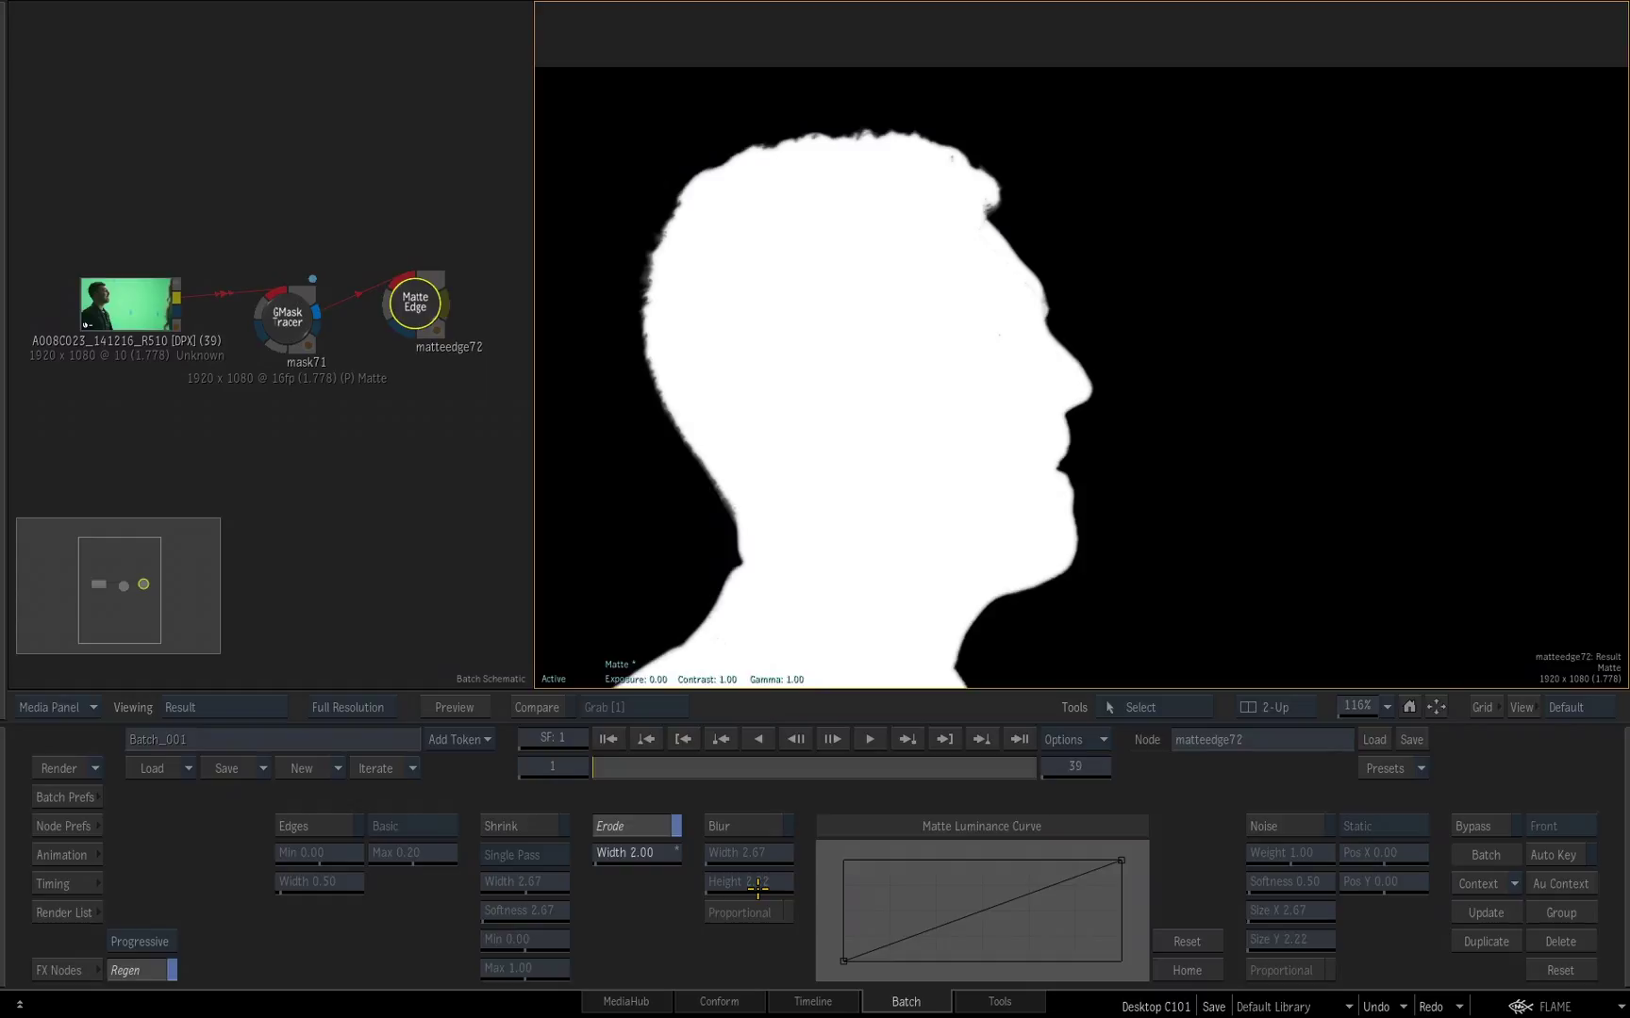
pyautogui.scroll(-5, 985, 519)
# Step: Rename matteedge72 to matteedge_GUY and raise the node higher in the Batch Schematic
pyautogui.moveTo(1044, 436); pyautogui.dragTo(1014, 422)
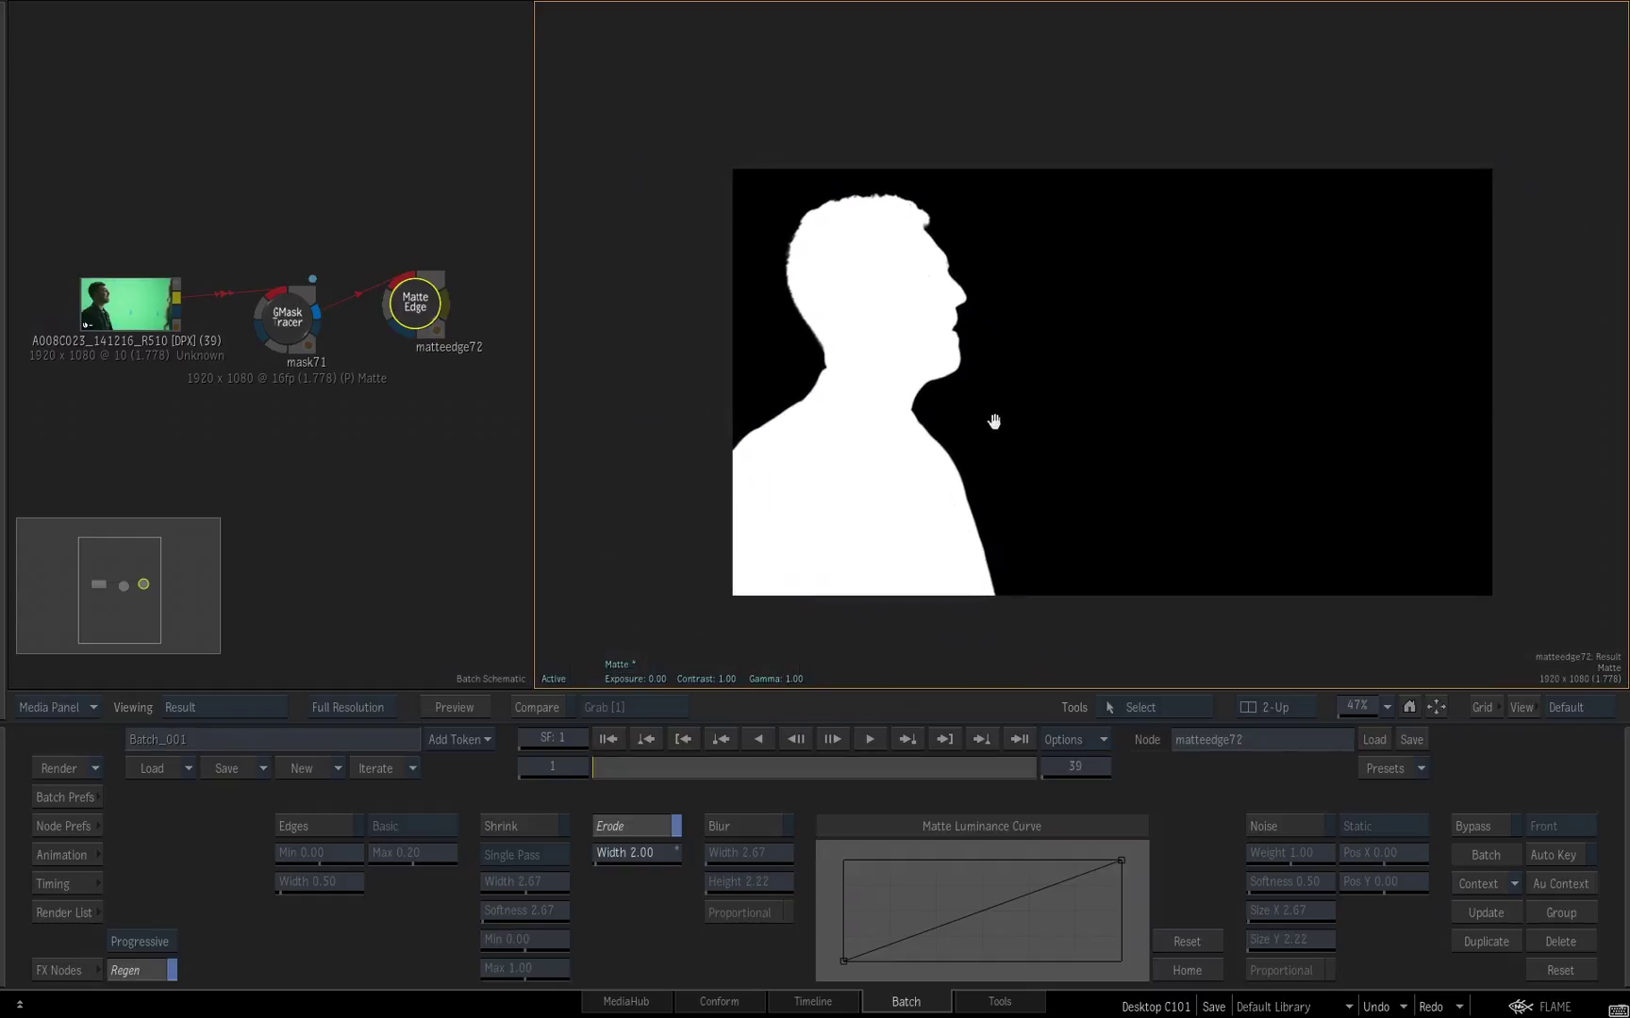
pyautogui.scroll(-3, 1054, 447)
pyautogui.scroll(4, 1105, 411)
pyautogui.scroll(-1, 1075, 405)
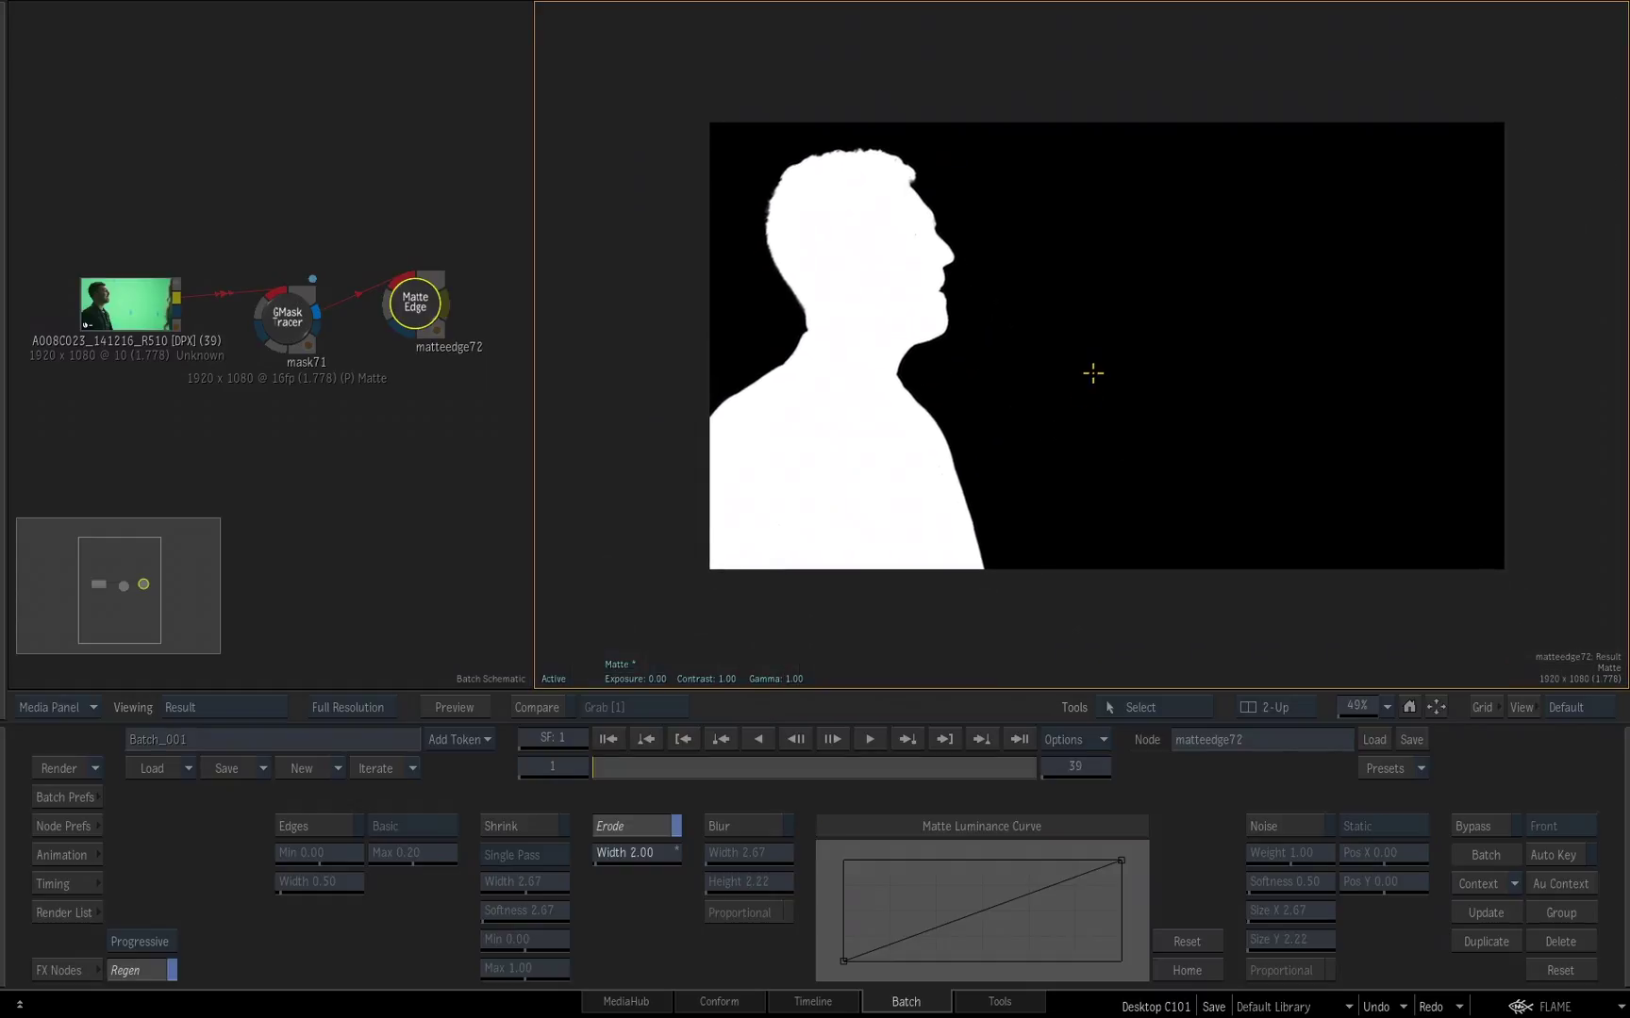
pyautogui.click(1273, 739)
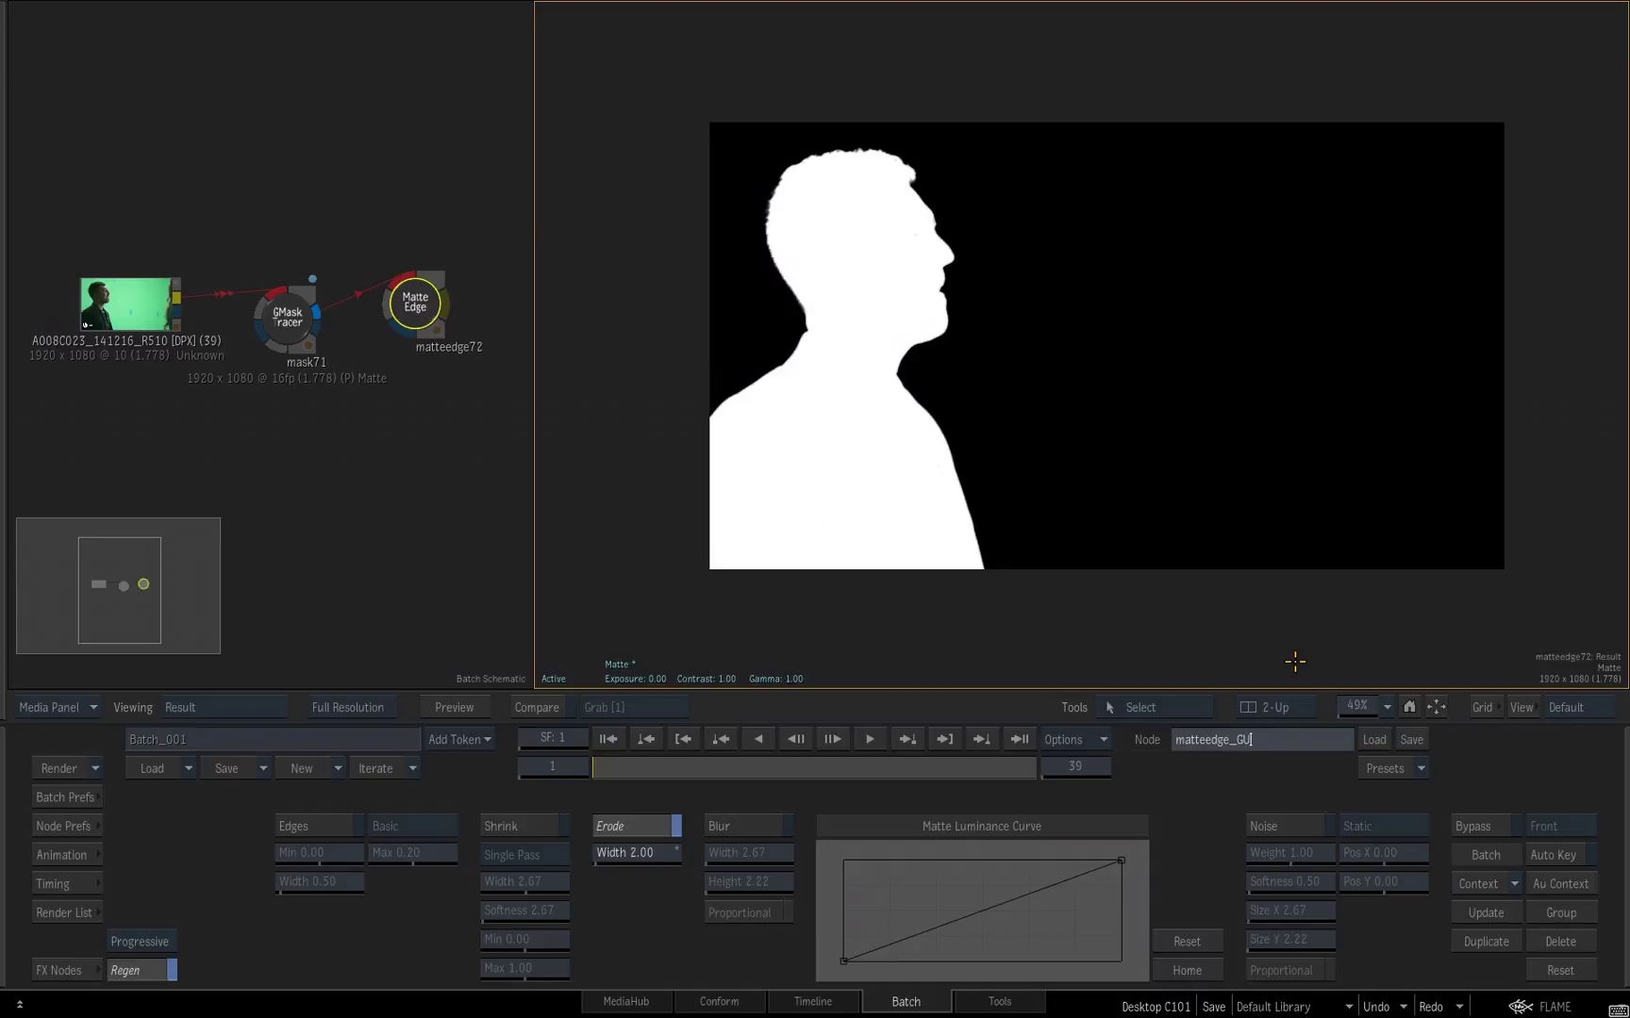
pyautogui.write('_GUY')
pyautogui.press('Return')
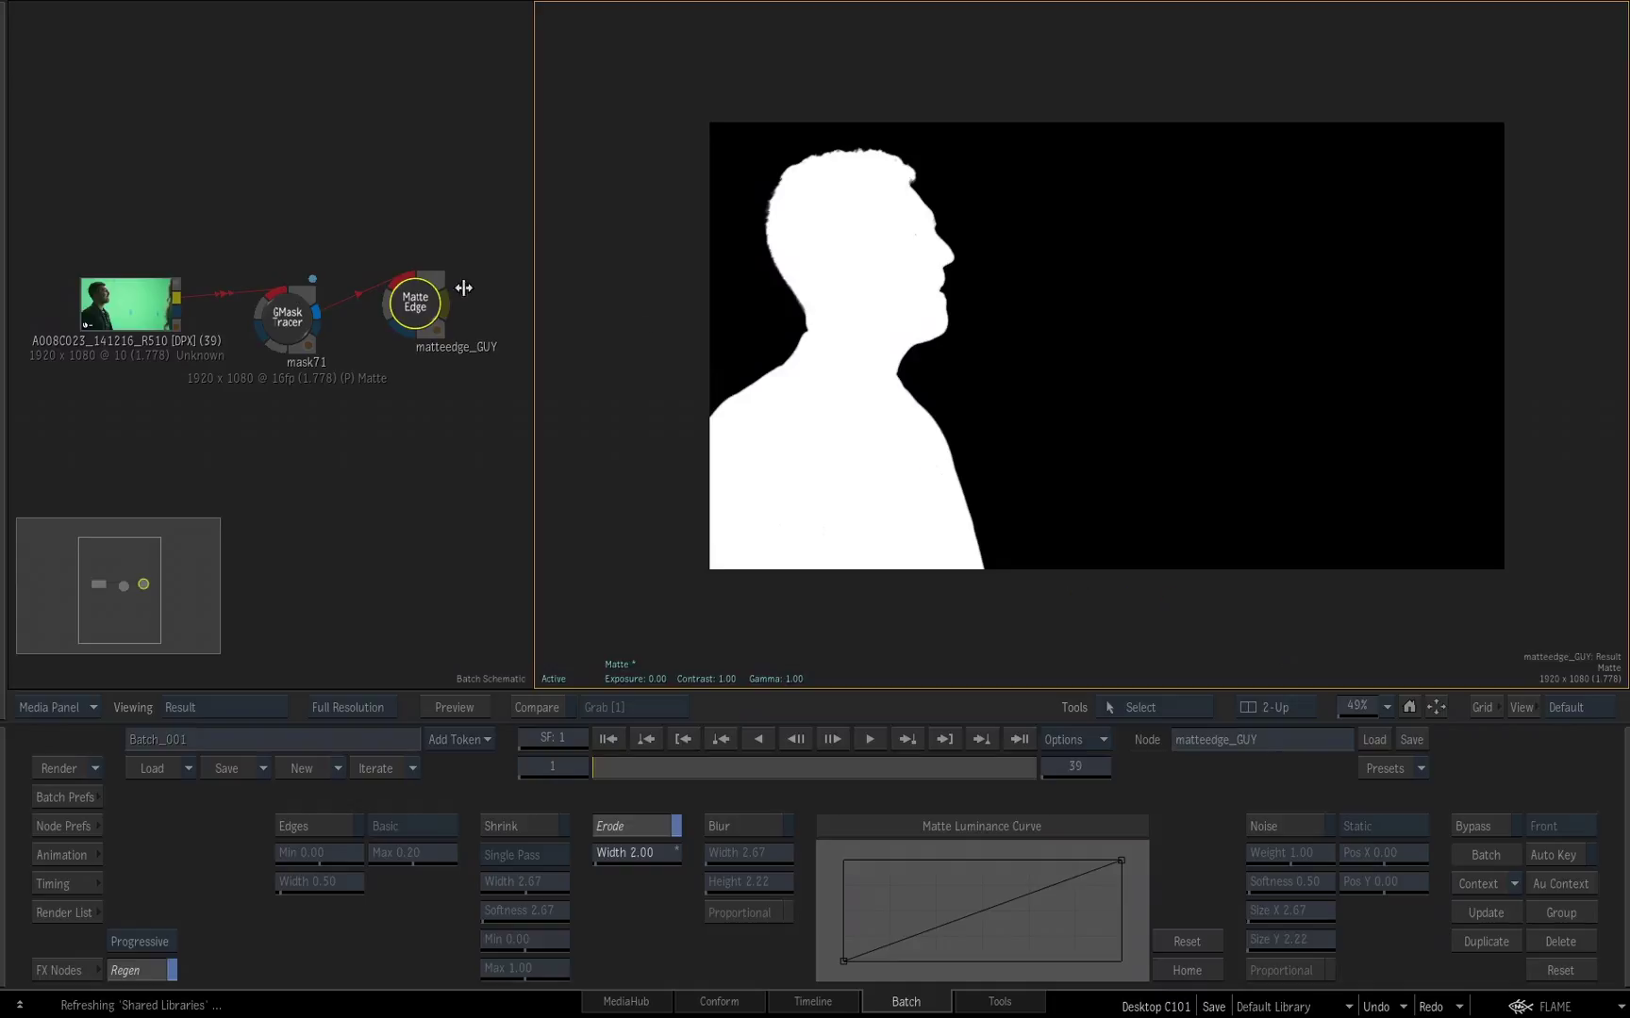
pyautogui.moveTo(411, 297); pyautogui.dragTo(411, 234)
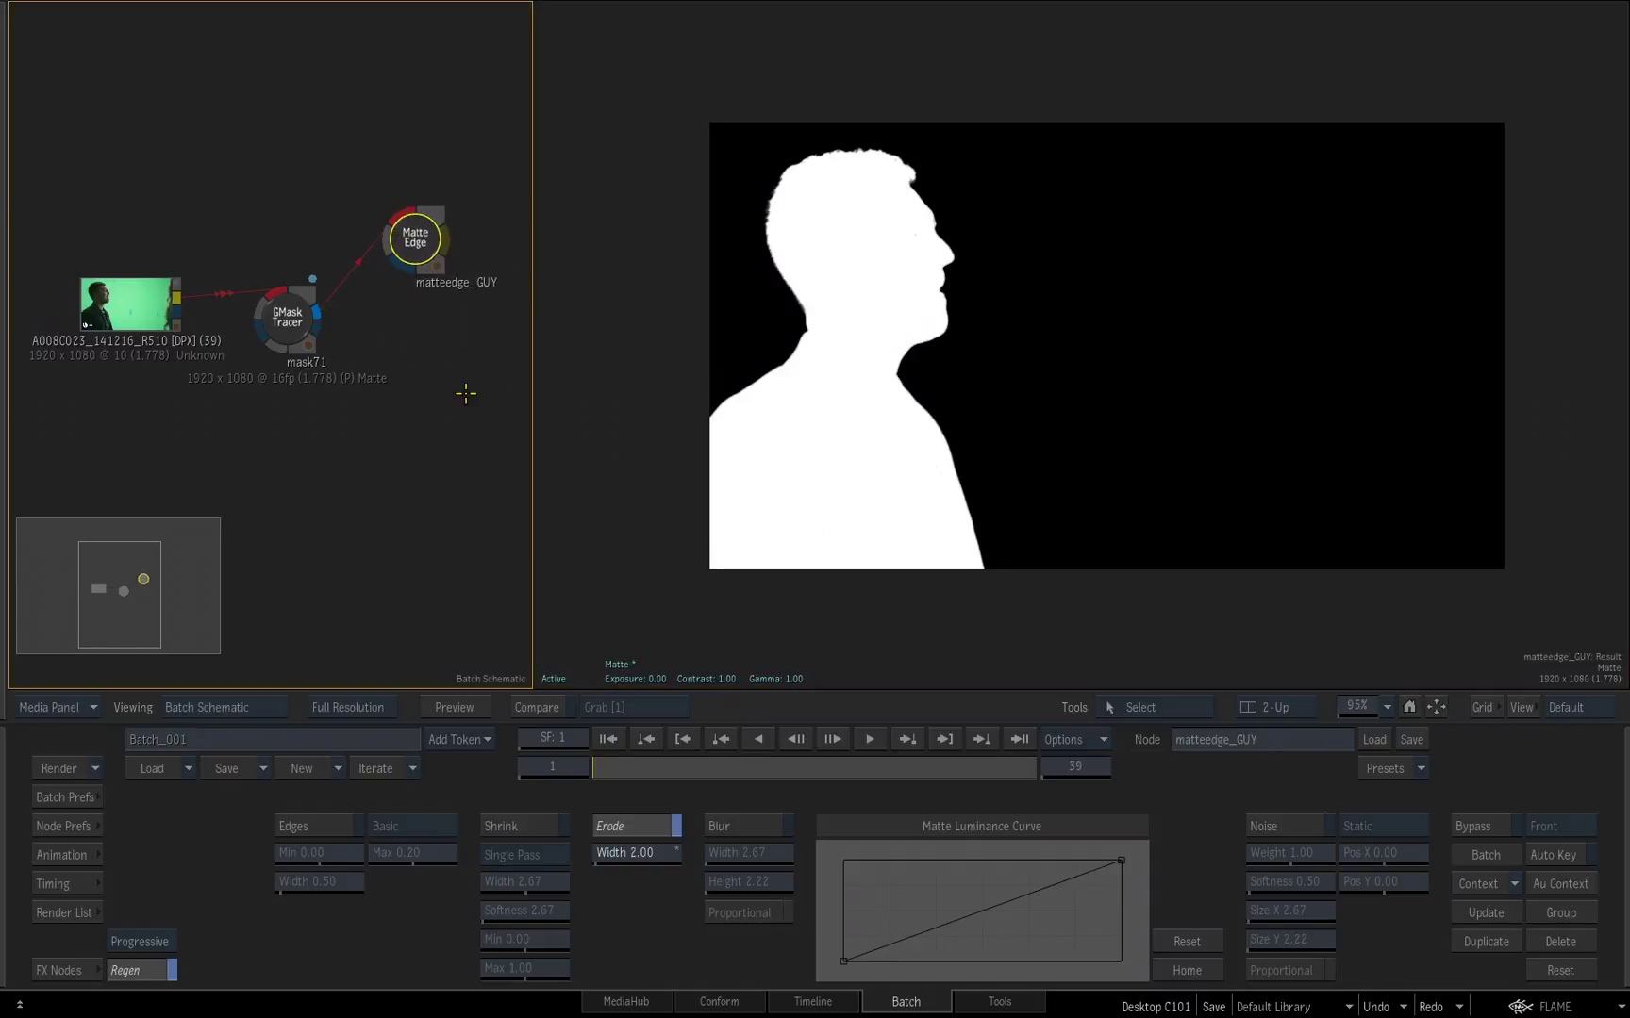
pyautogui.moveTo(419, 233)
pyautogui.mouseDown()
pyautogui.moveTo(436, 189)
pyautogui.moveTo(420, 222)
pyautogui.mouseUp()
# Step: Duplicate the Matte Edge node below the original and feed it mask71's GIRL matte
pyautogui.rightClick(420, 222)
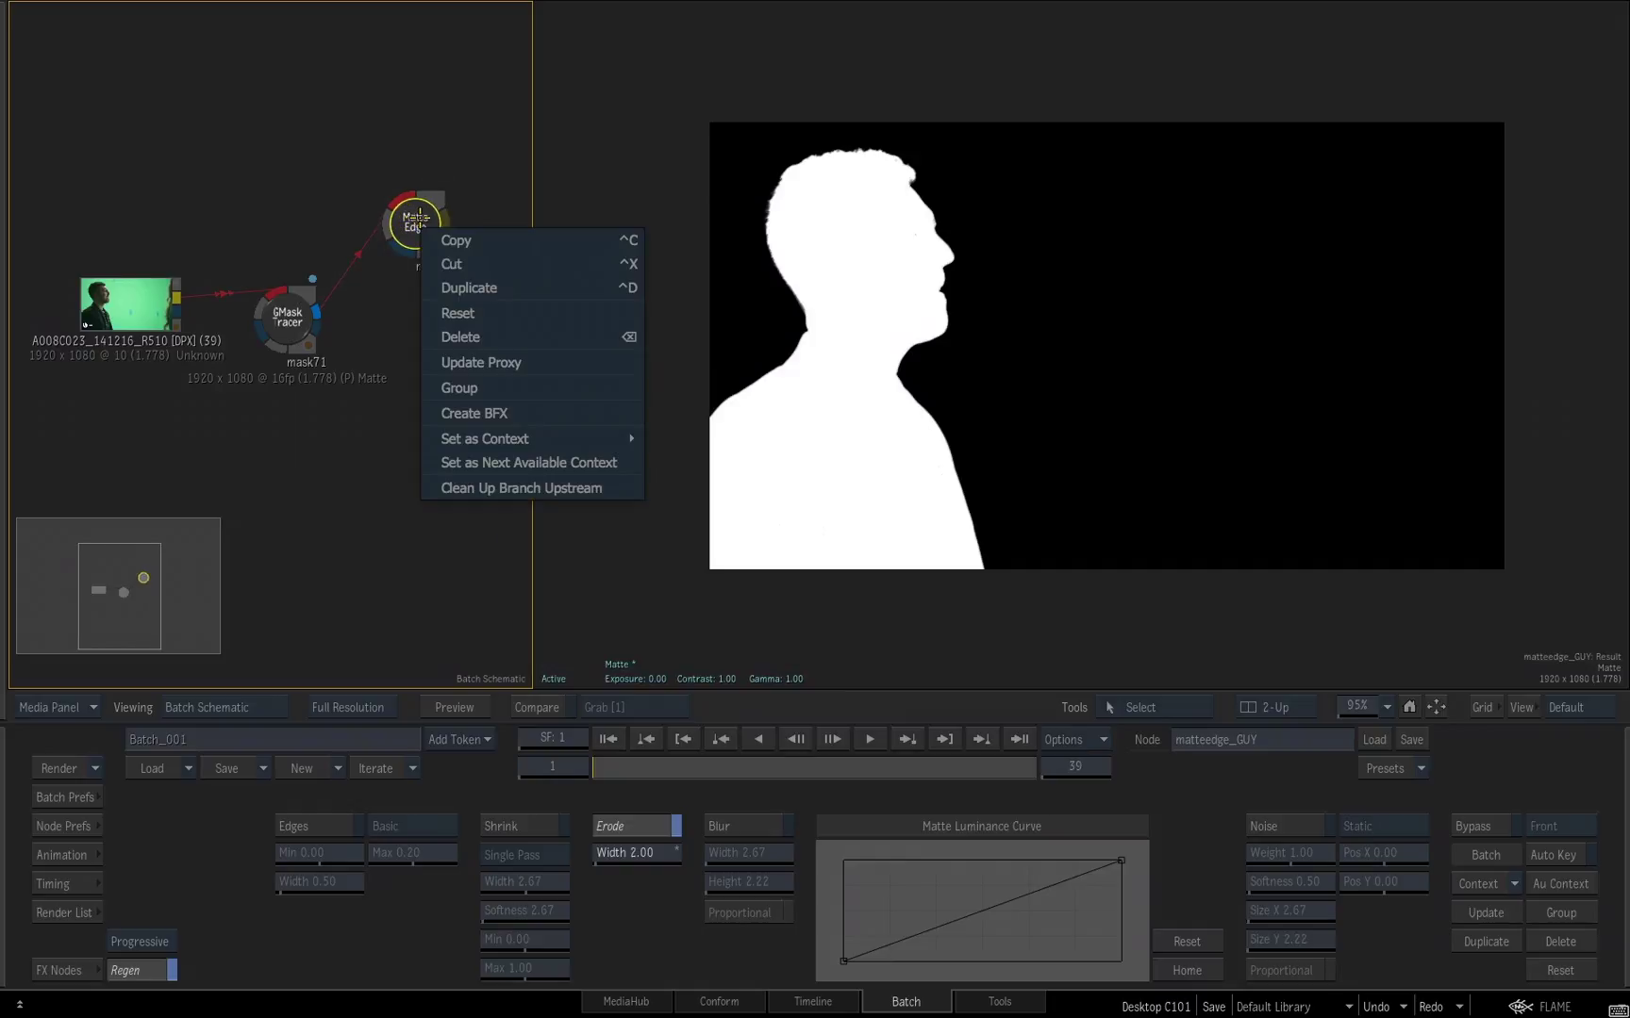
pyautogui.click(462, 287)
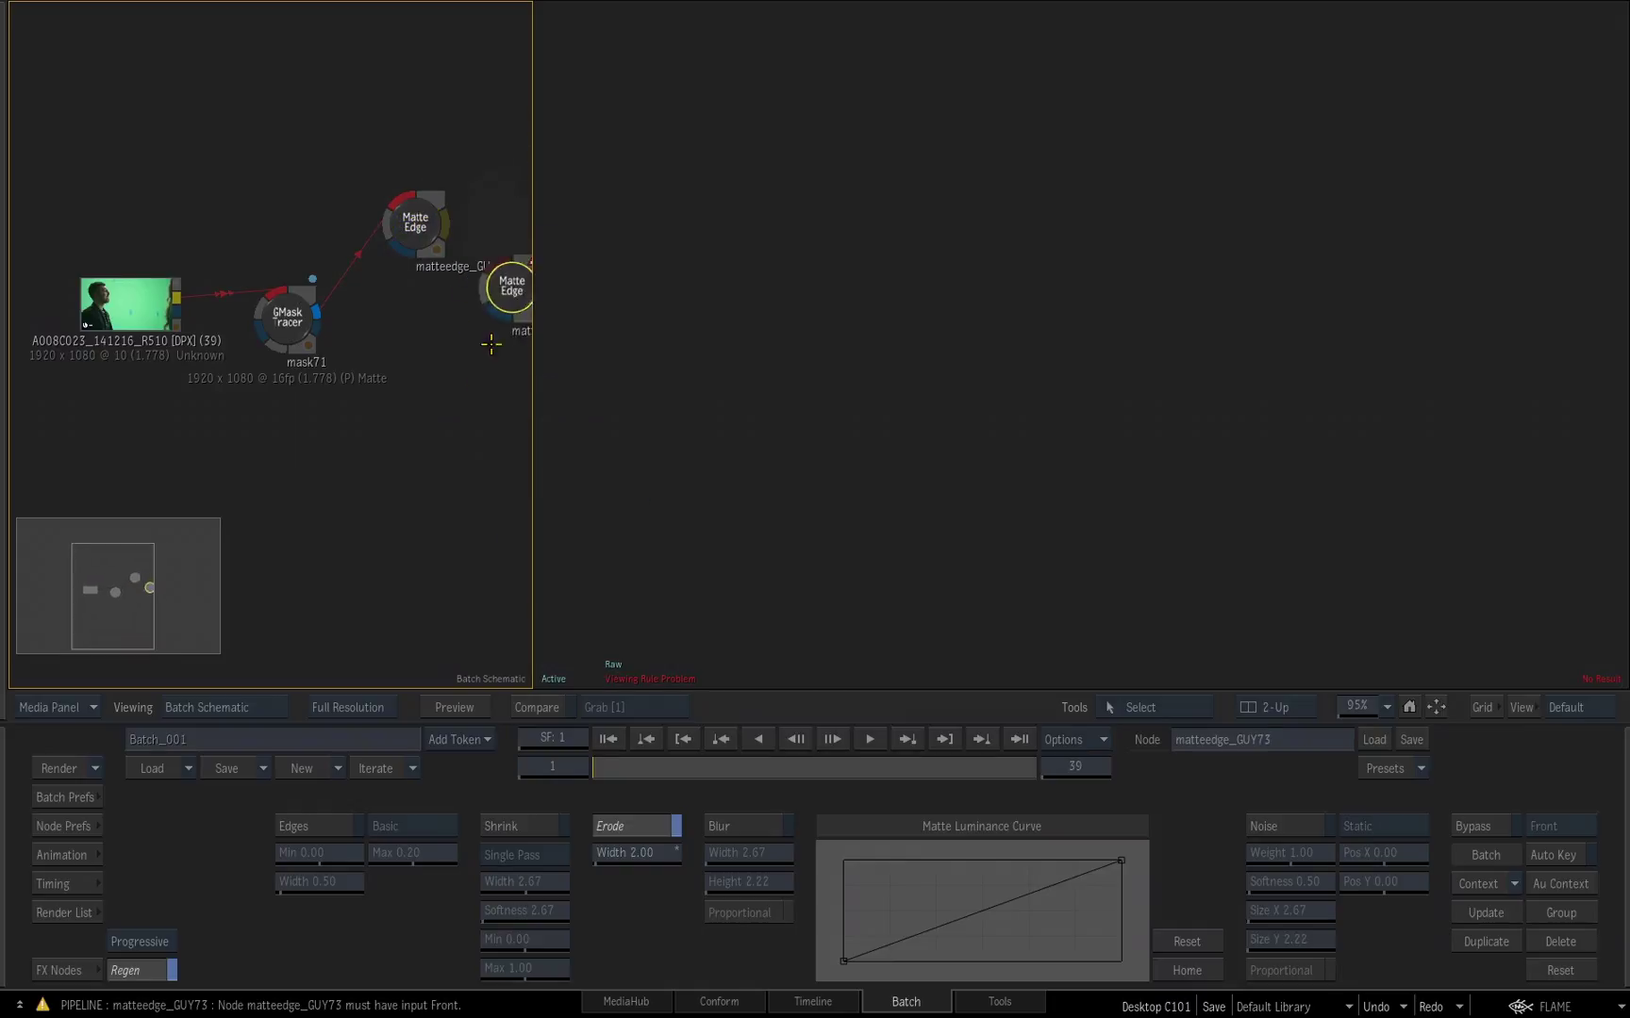
pyautogui.click(447, 415)
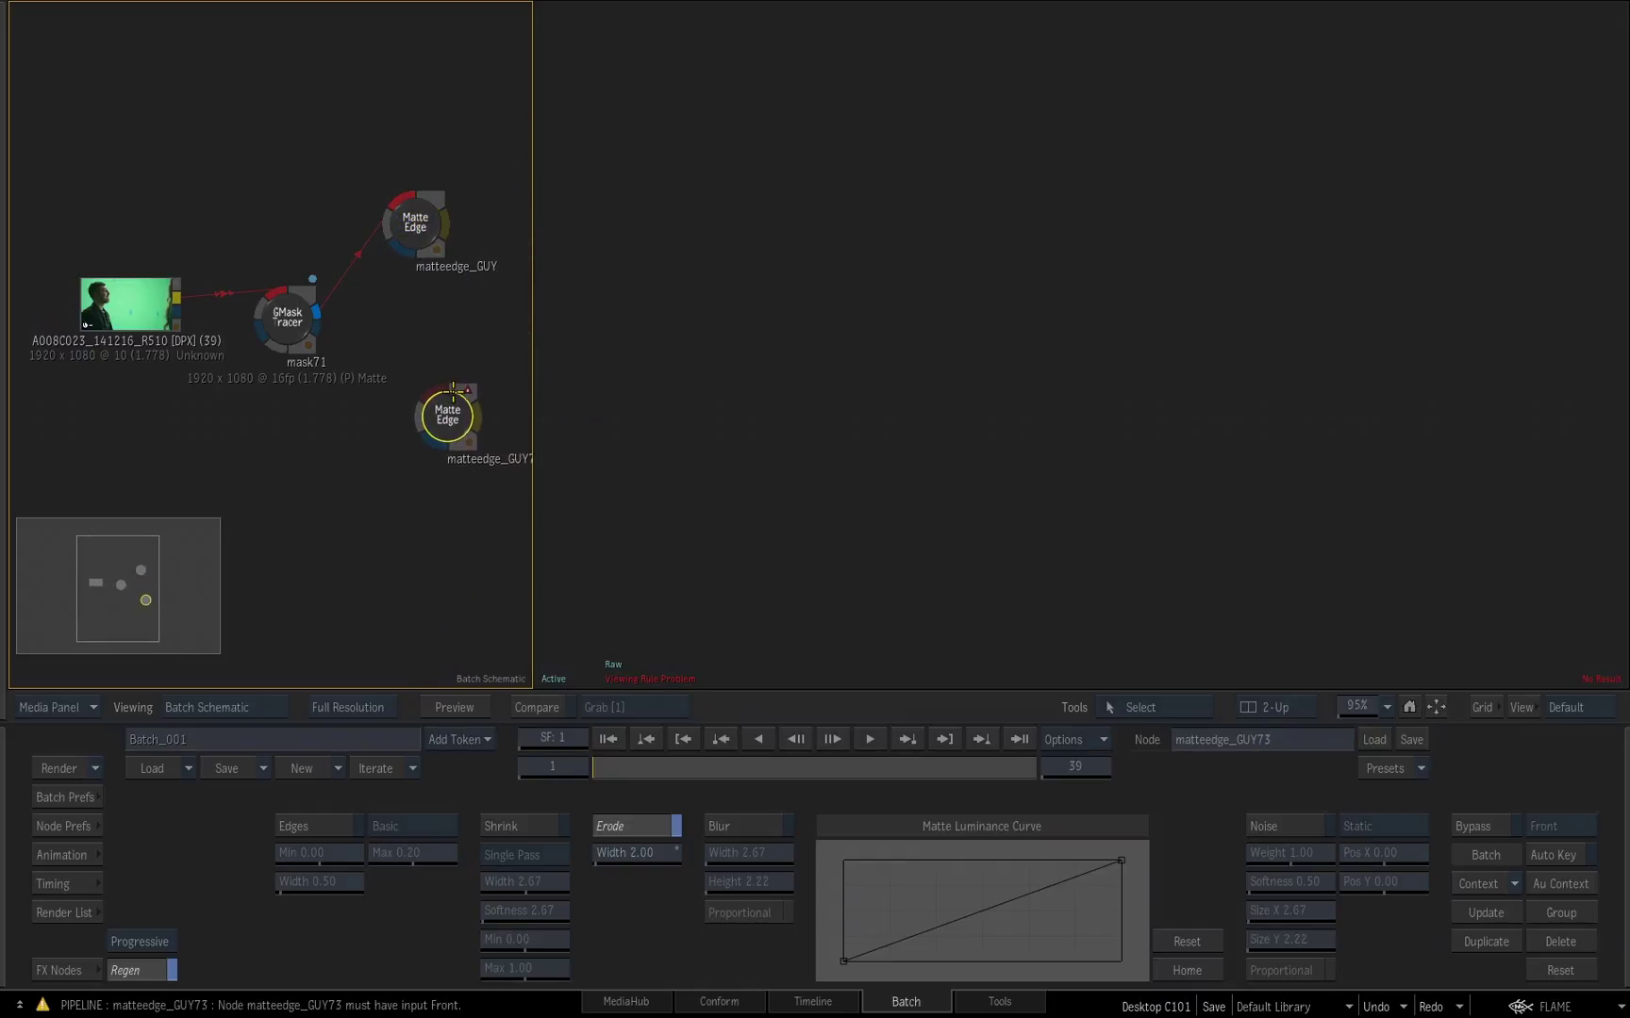
pyautogui.moveTo(452, 389)
pyautogui.mouseDown()
pyautogui.moveTo(411, 346)
pyautogui.moveTo(368, 354)
pyautogui.moveTo(431, 381)
pyautogui.mouseUp()
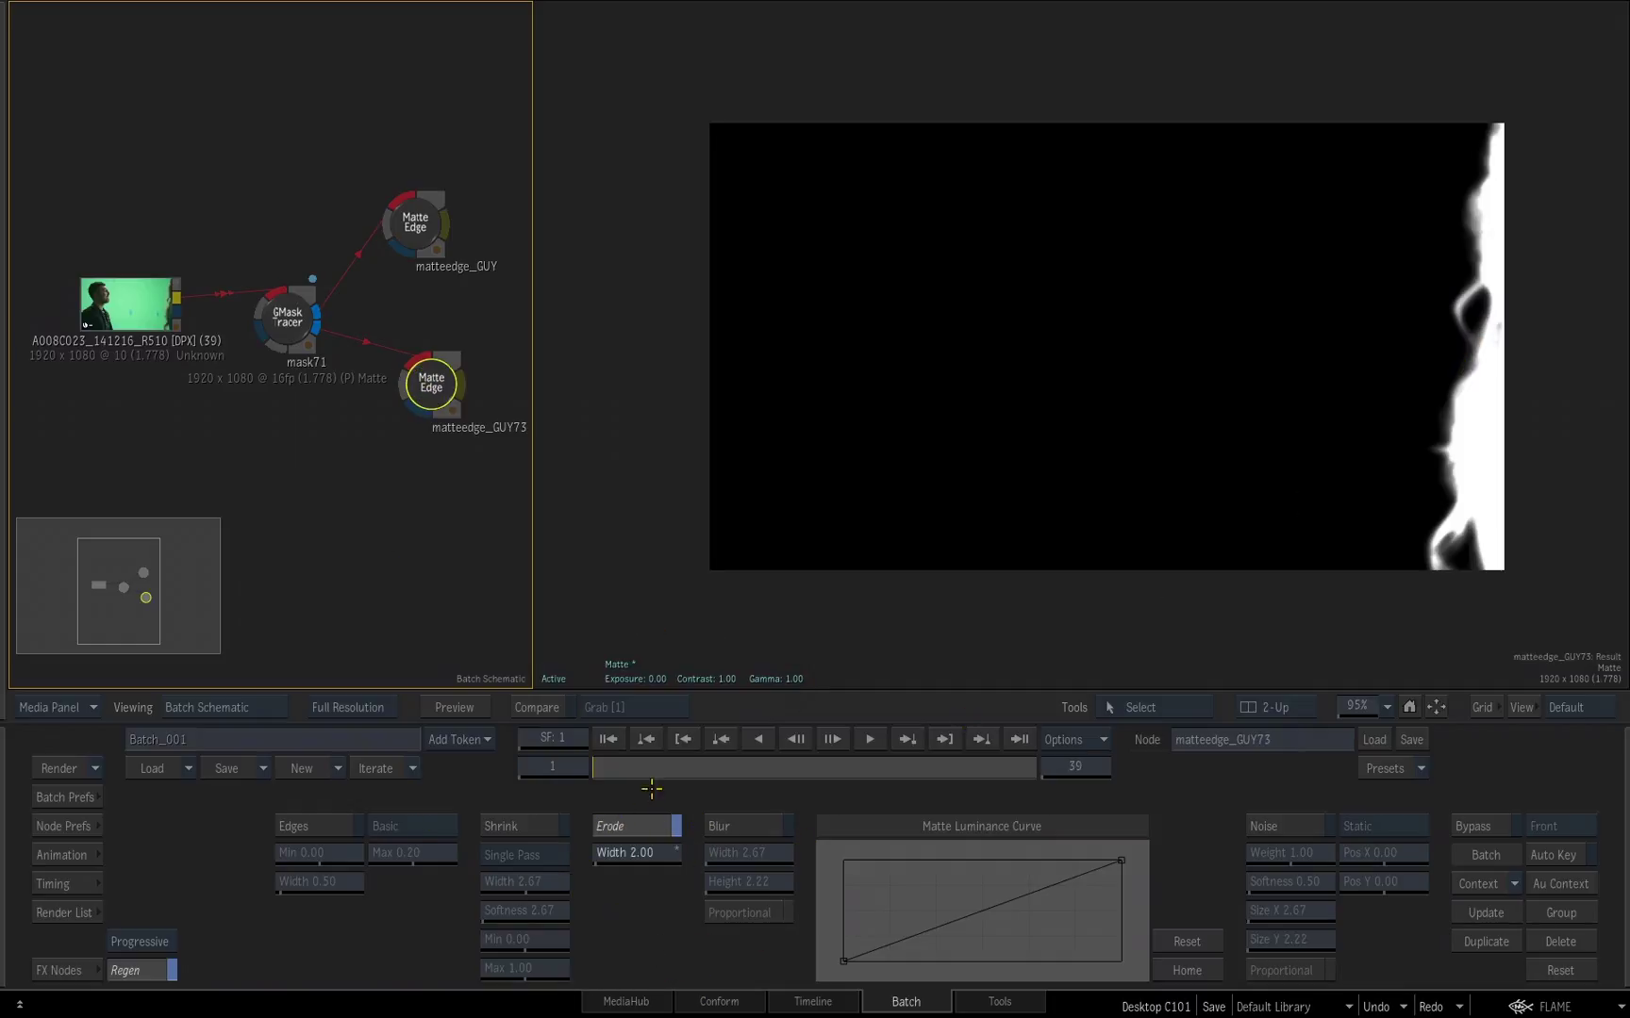
# Step: Set the duplicate's Erode Width to 20.00 and inspect the matte in the viewer
pyautogui.moveTo(618, 854); pyautogui.dragTo(1506, 808)
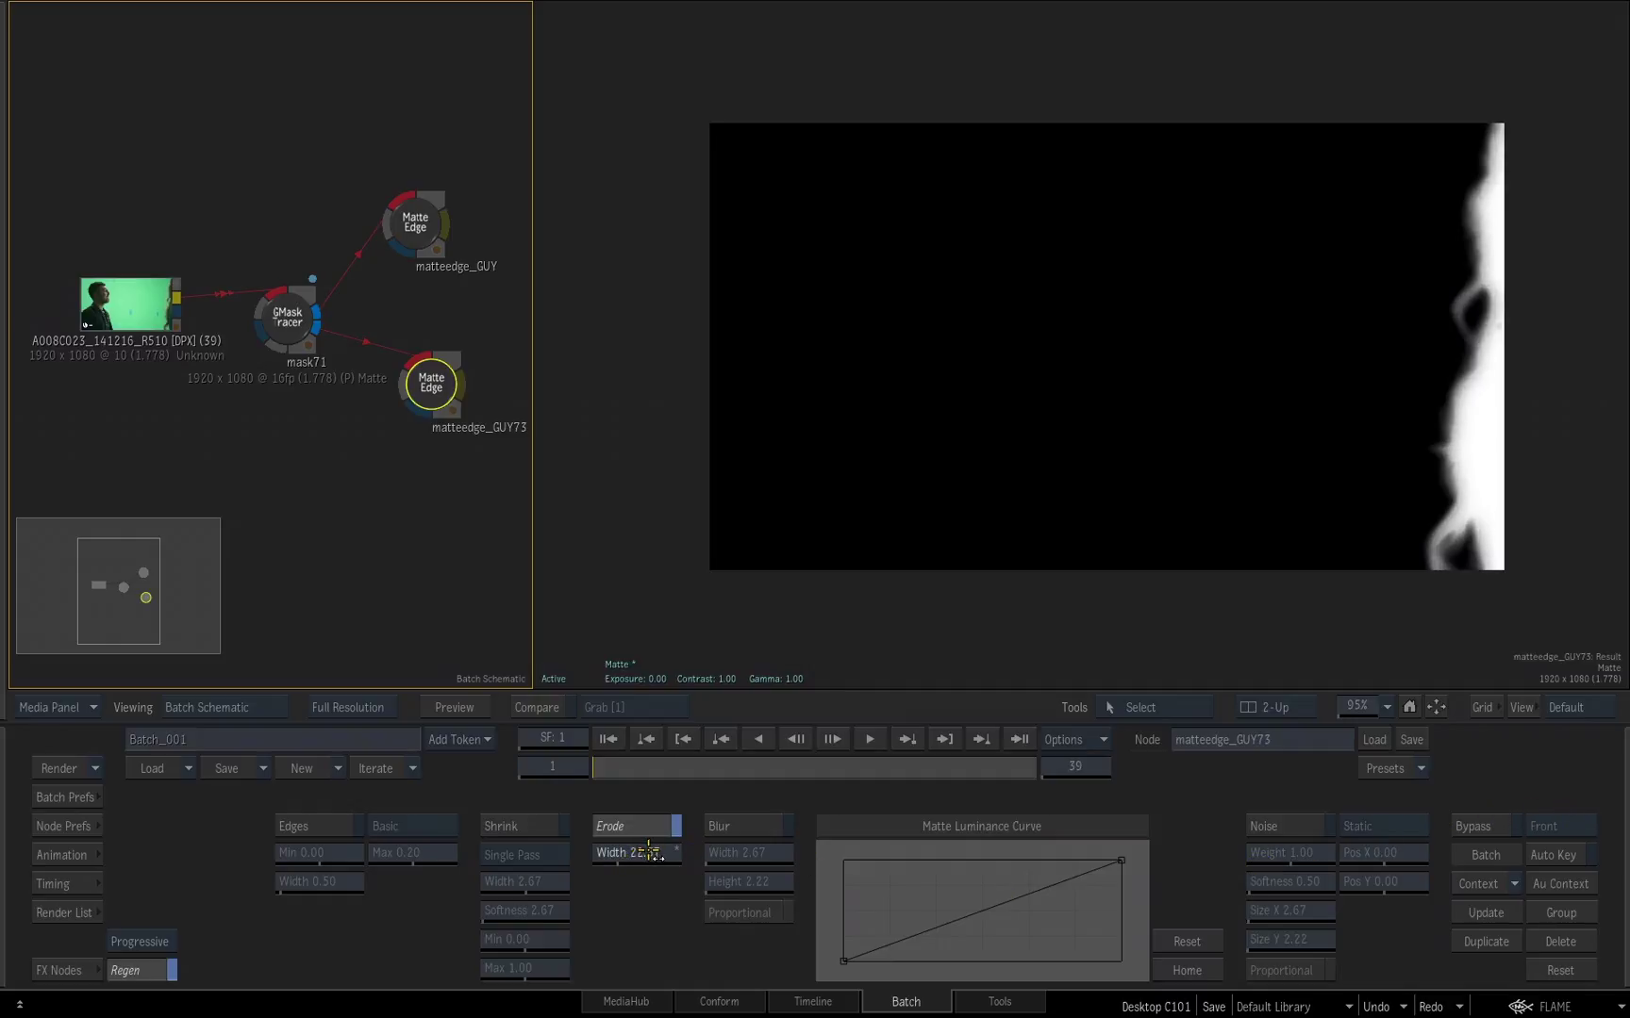
pyautogui.click(647, 853)
pyautogui.click(618, 792)
pyautogui.click(625, 826)
pyautogui.click(701, 816)
pyautogui.press('F4')
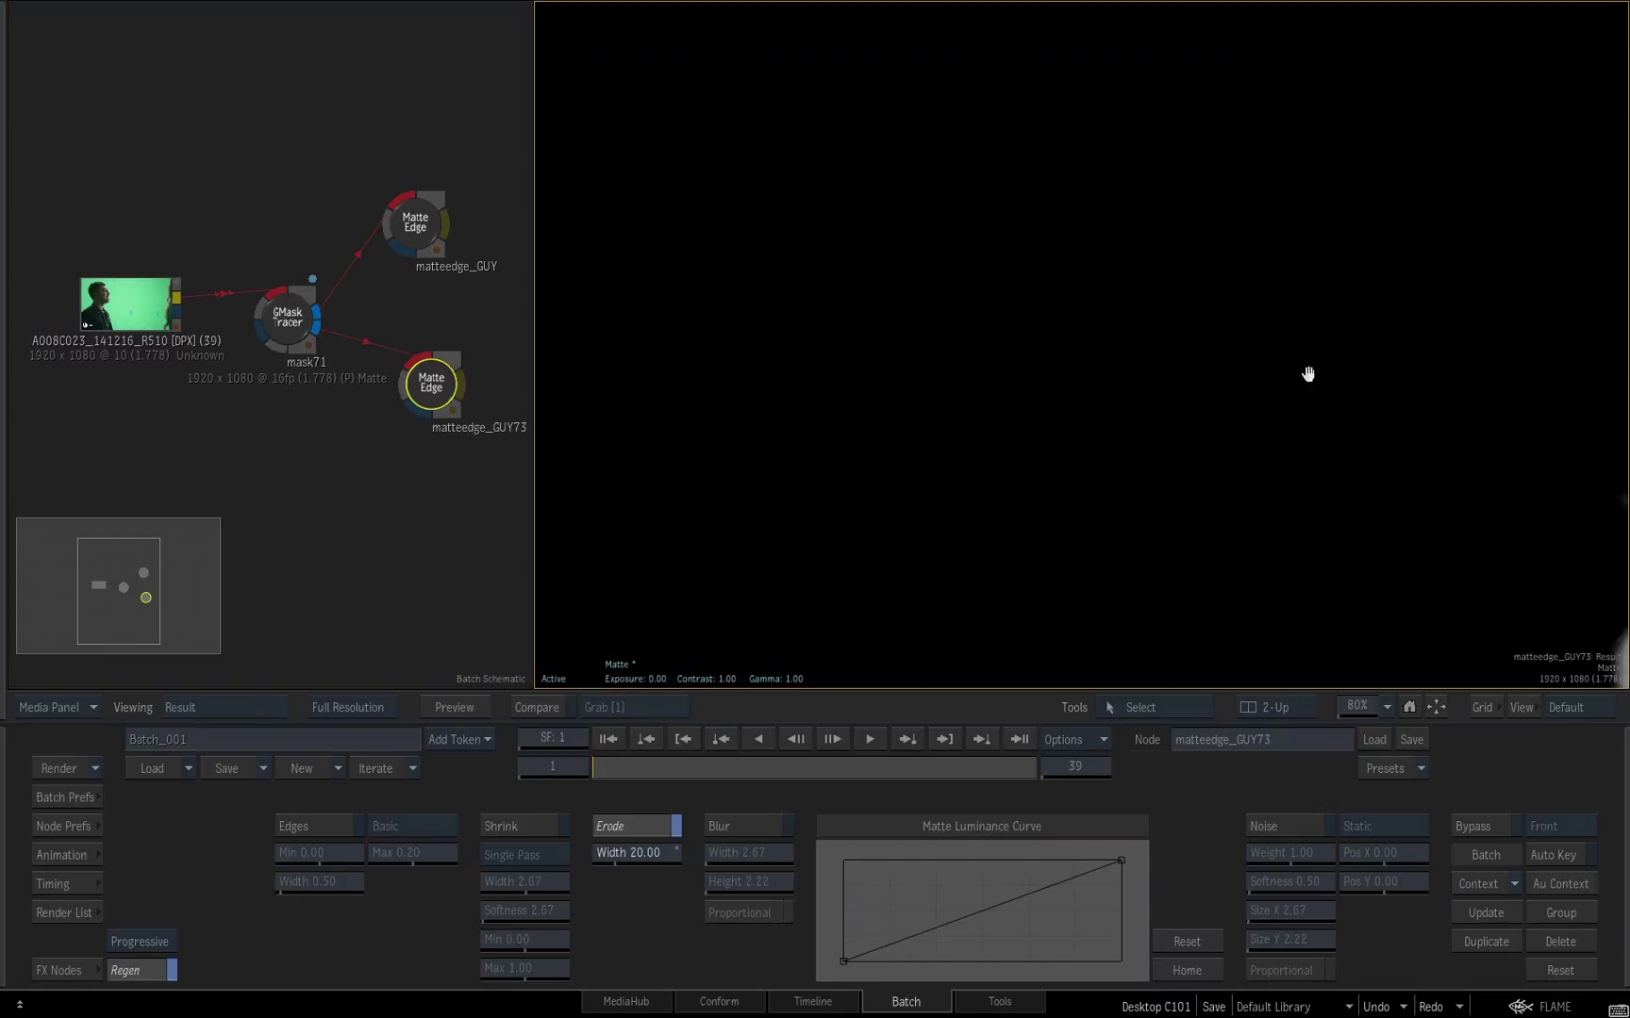
pyautogui.moveTo(1230, 364); pyautogui.dragTo(796, 323)
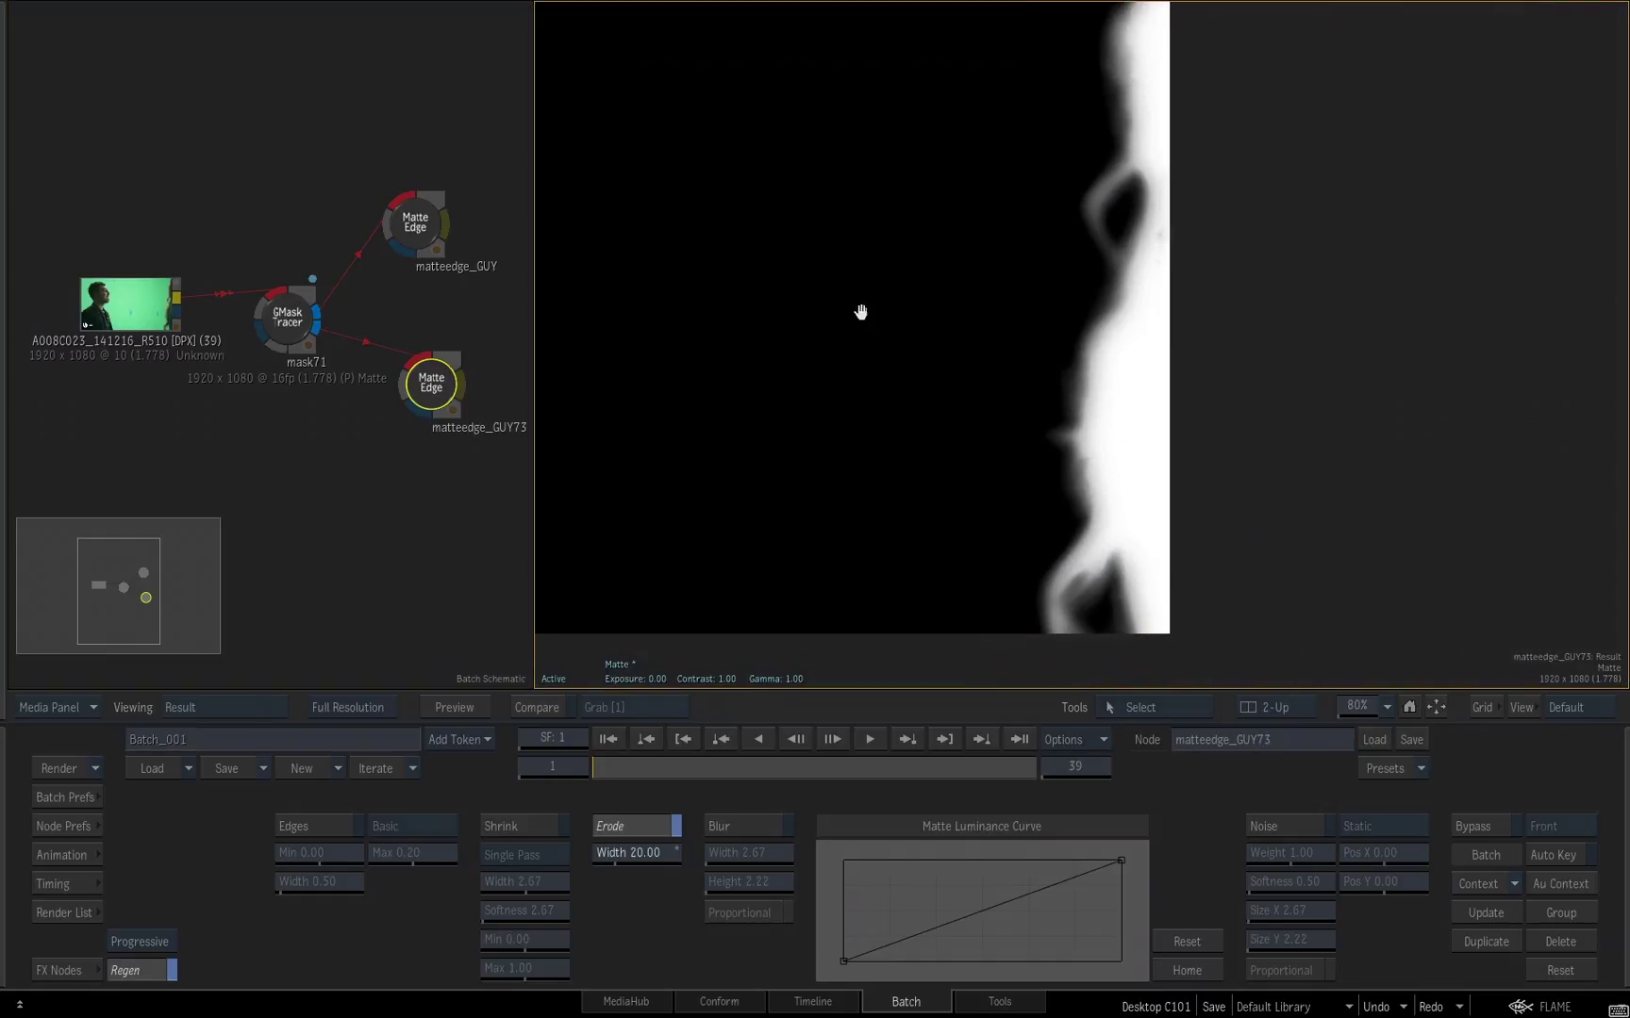
pyautogui.moveTo(865, 312); pyautogui.dragTo(1299, 371)
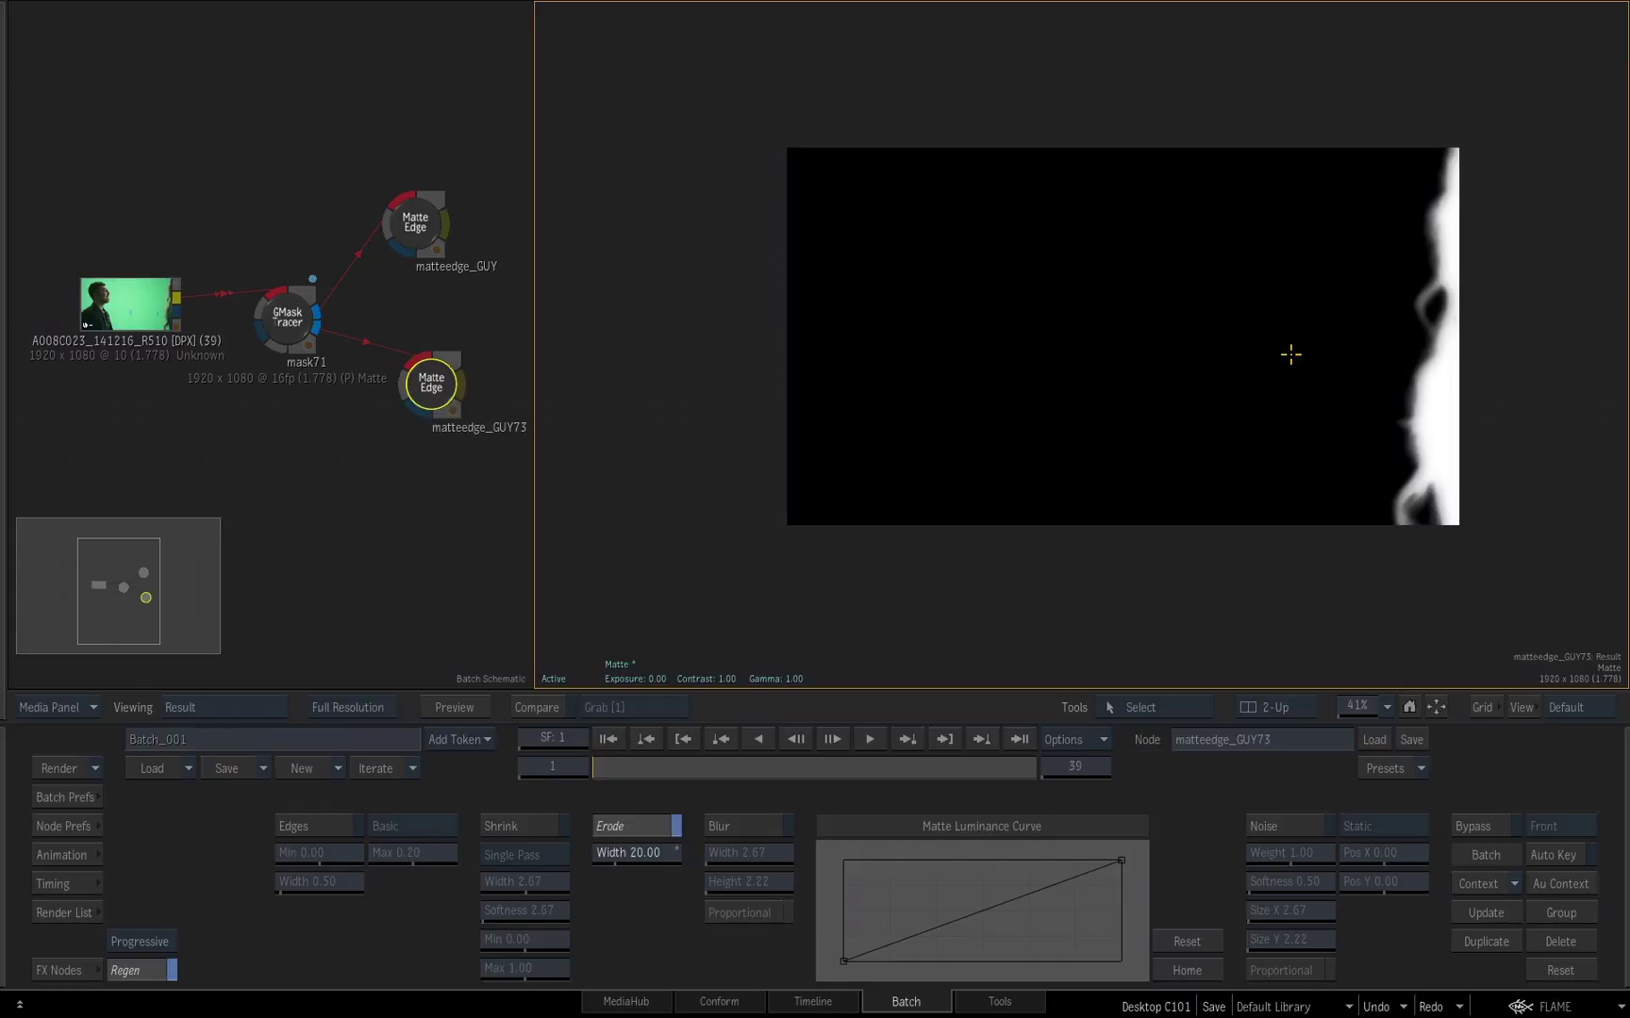
pyautogui.moveTo(1295, 542); pyautogui.dragTo(1369, 488)
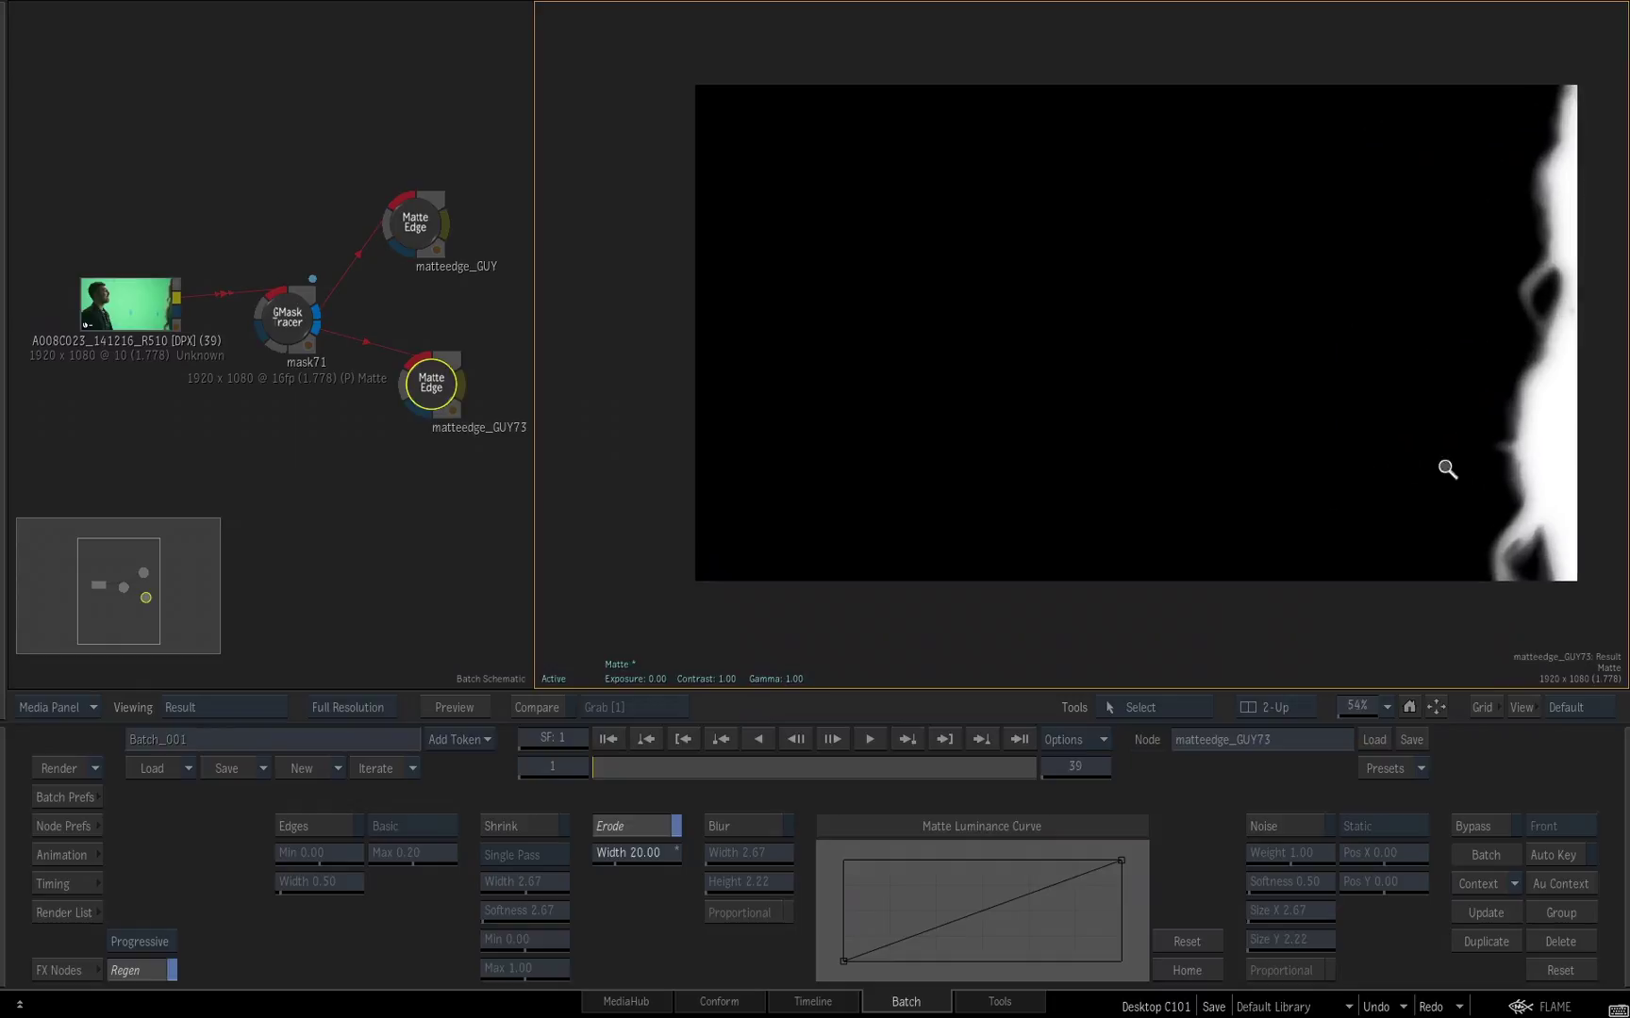
# Step: Rename the duplicate node to matteedge_GIRL
pyautogui.click(1300, 740)
pyautogui.press('BackSpace')
pyautogui.press('BackSpace')
pyautogui.press('BackSpace')
pyautogui.press('BackSpace')
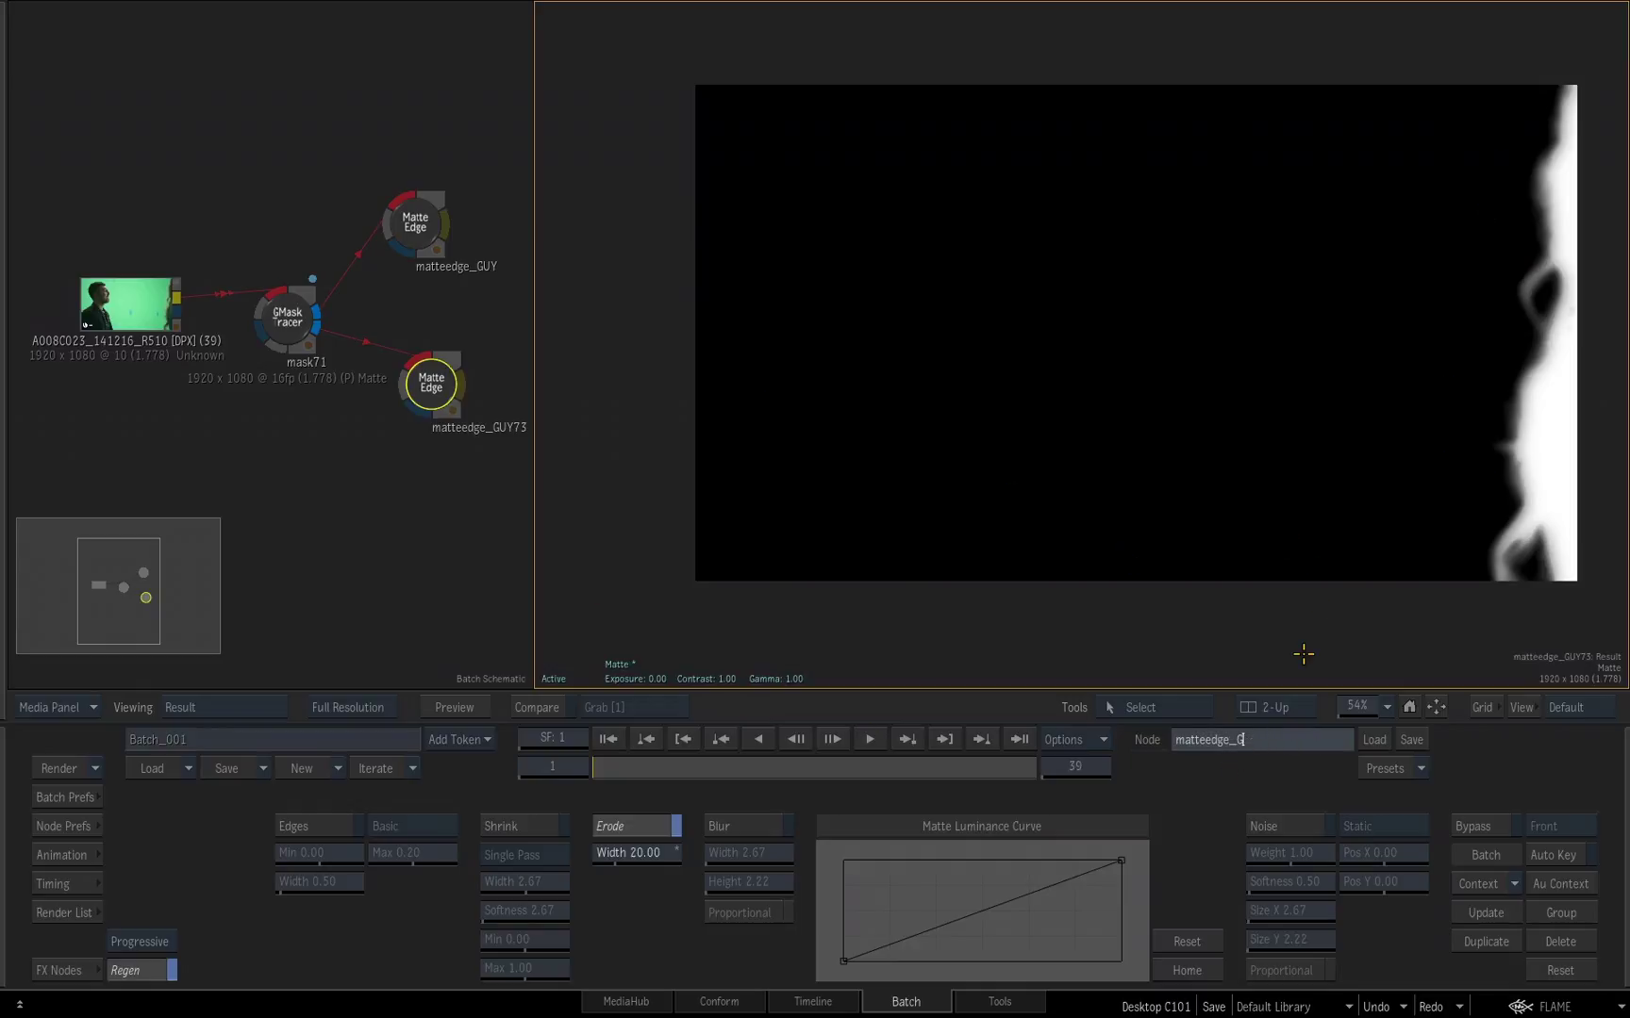
pyautogui.write('IRL')
pyautogui.press('Return')
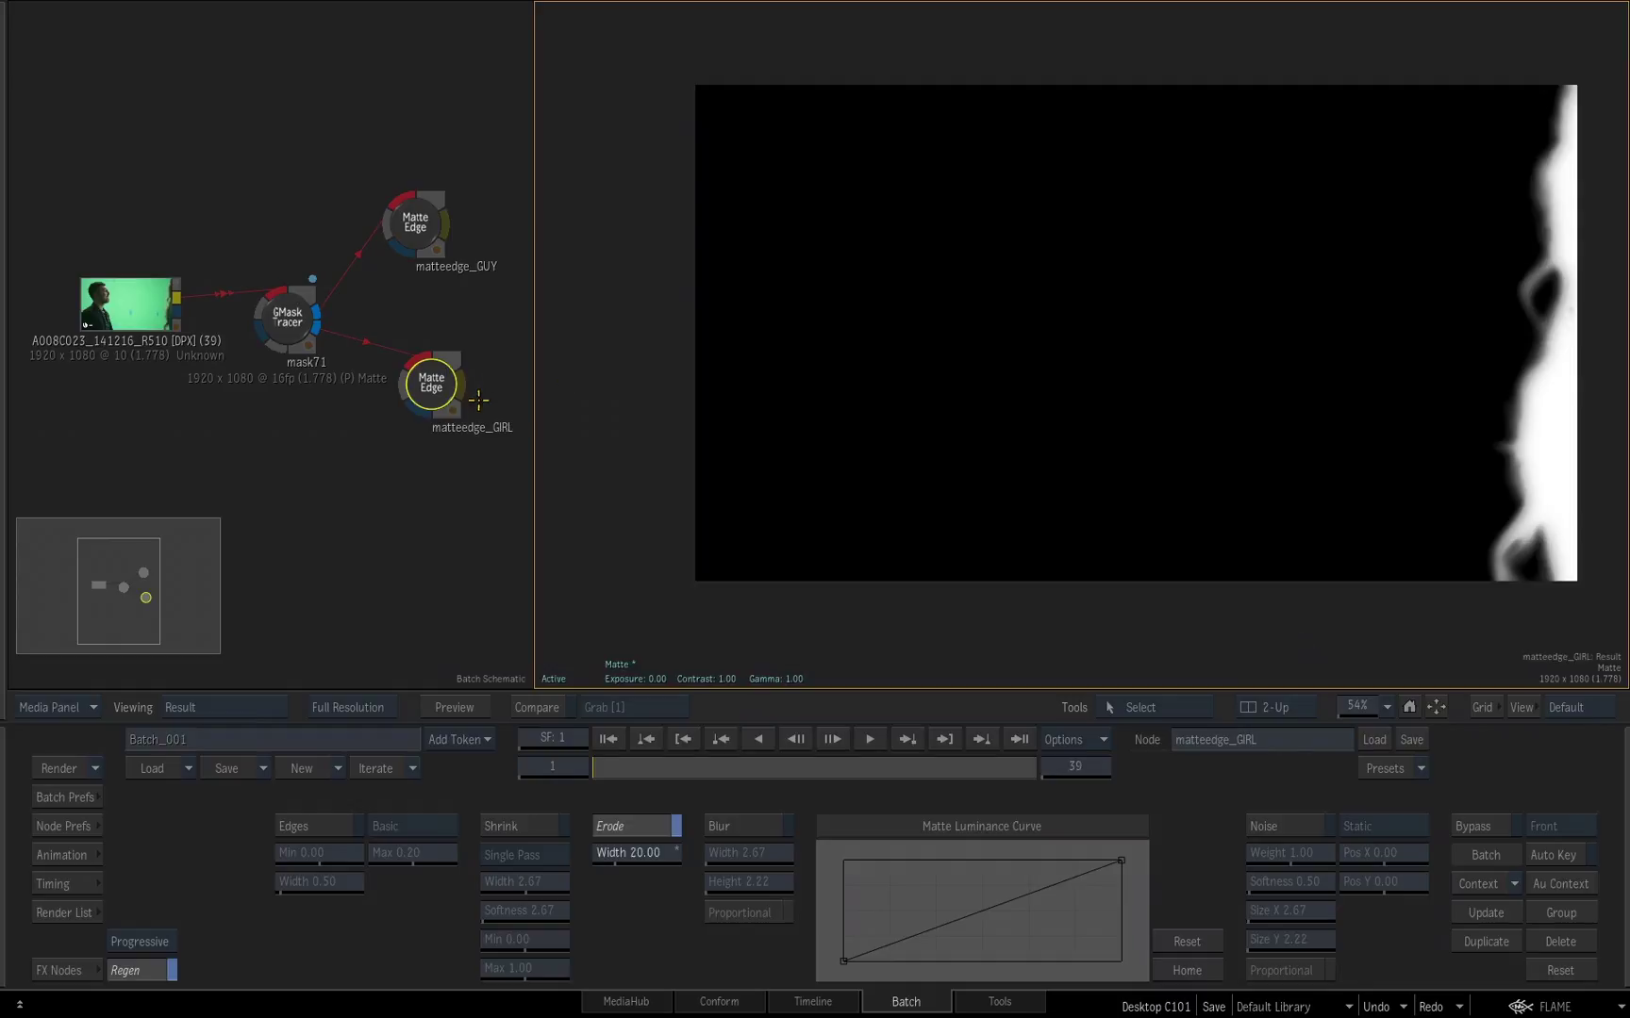
# Step: Rearrange the source clip, mask71, matteedge_GUY and matteedge_GIRL nodes in the schematic
pyautogui.moveTo(478, 404); pyautogui.dragTo(478, 451)
pyautogui.click(415, 223)
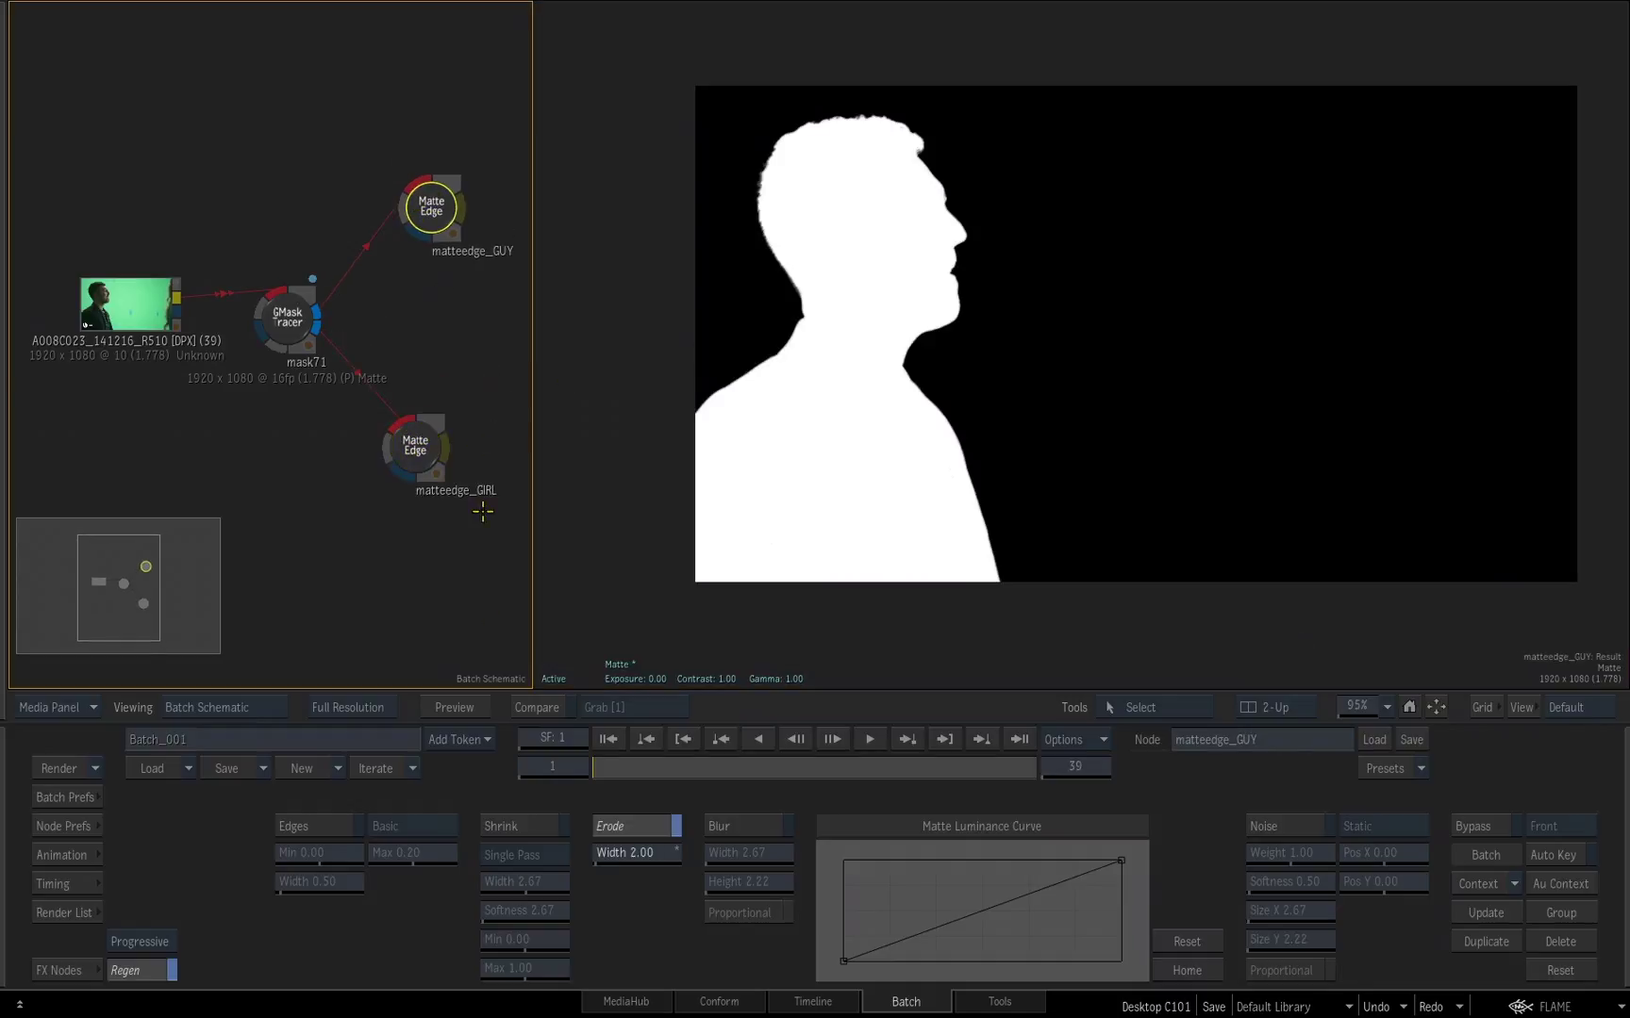
pyautogui.click(408, 456)
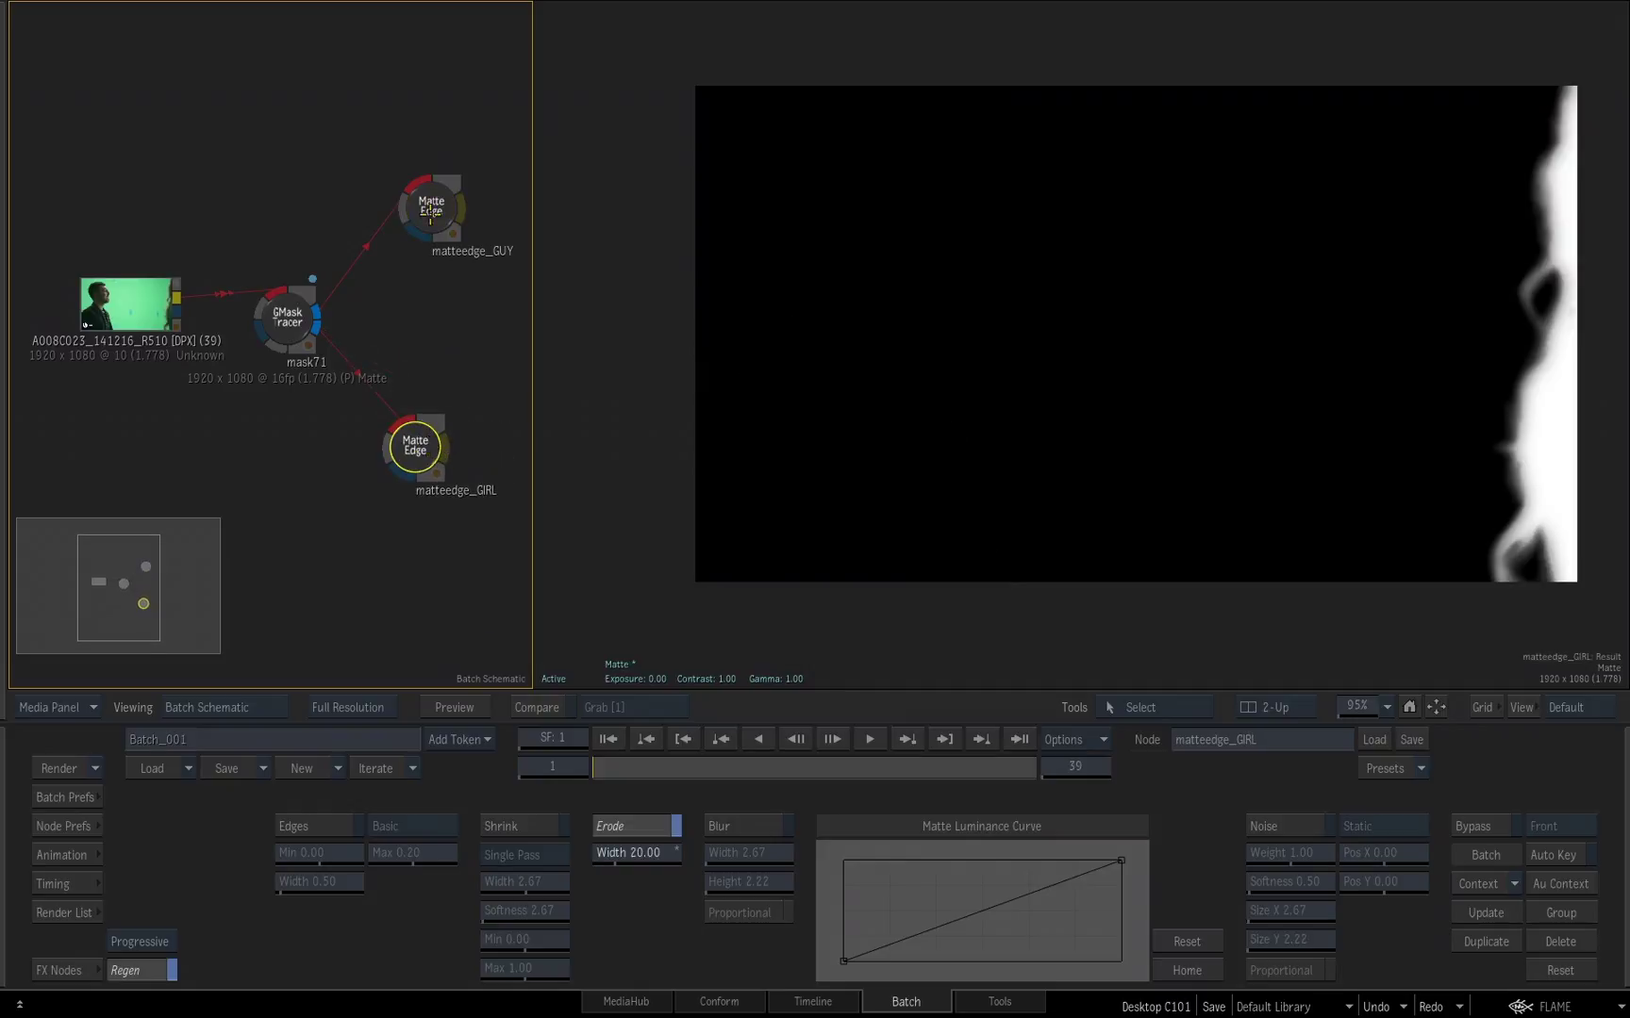
pyautogui.moveTo(431, 213); pyautogui.dragTo(431, 325)
pyautogui.moveTo(415, 448); pyautogui.dragTo(431, 431)
pyautogui.moveTo(127, 299); pyautogui.dragTo(142, 186)
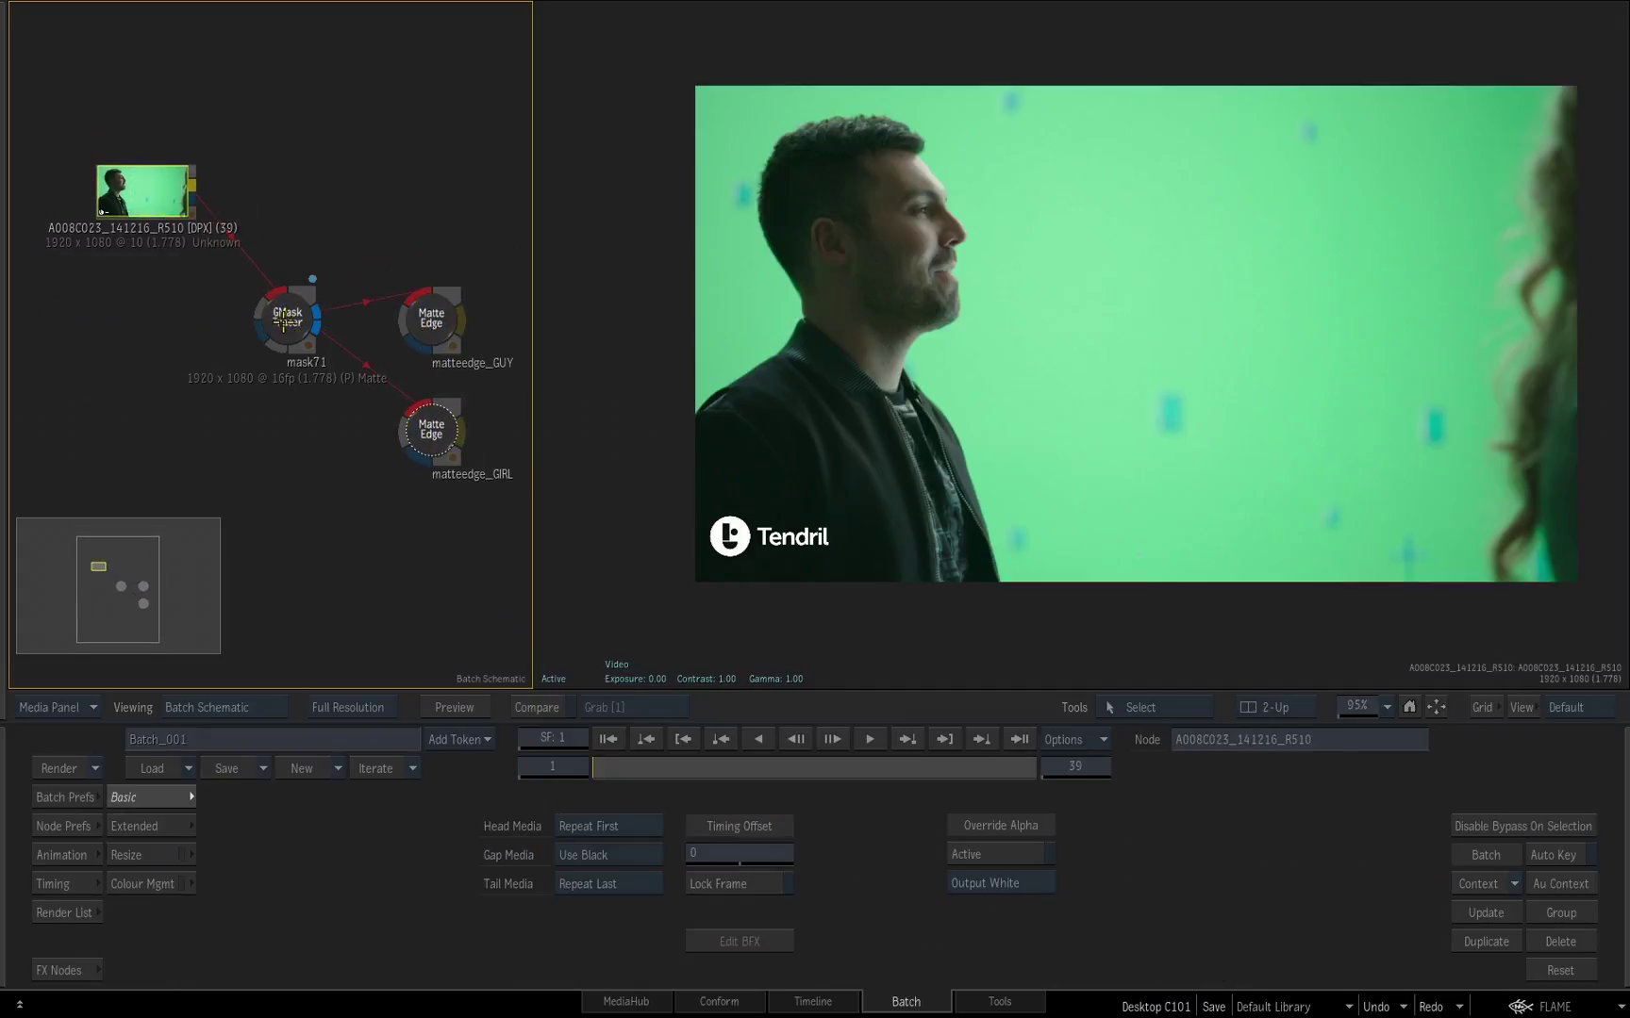
pyautogui.moveTo(285, 321); pyautogui.dragTo(303, 384)
pyautogui.click(431, 321)
pyautogui.moveTo(431, 320); pyautogui.dragTo(431, 353)
pyautogui.click(431, 432)
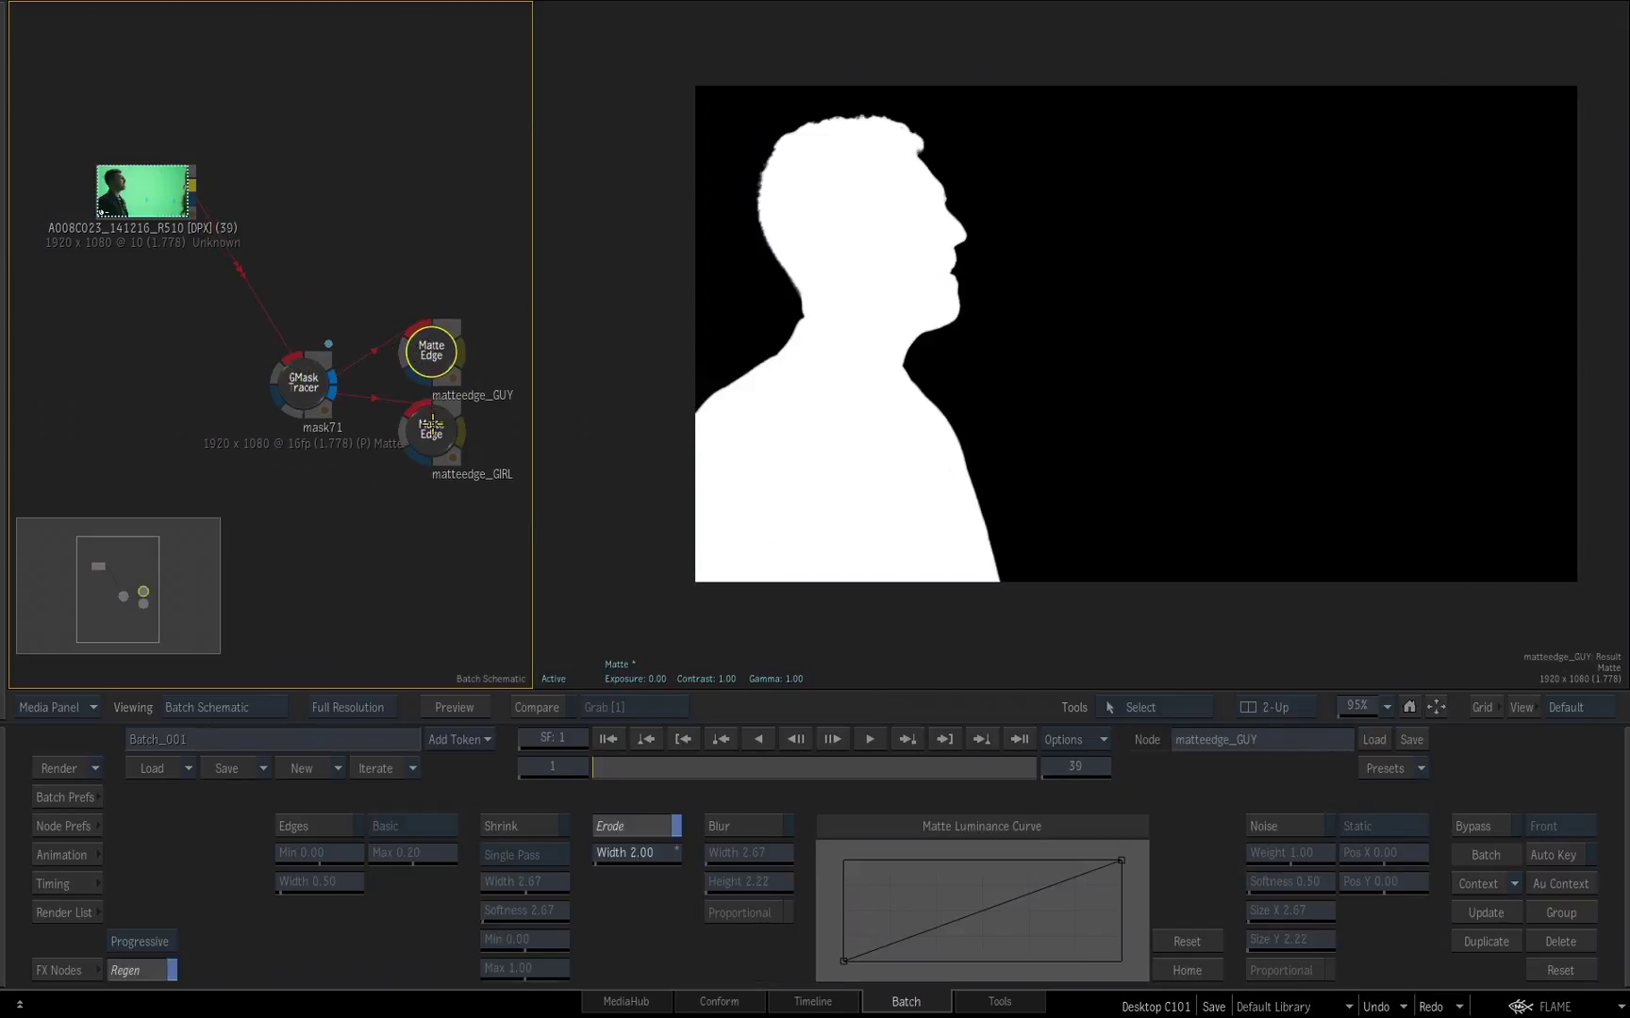
# Step: Add a MasterK node (masterk74) from the M-filtered FX bin, connected to the source clip
pyautogui.click(146, 201)
pyautogui.moveTo(146, 201); pyautogui.dragTo(178, 217)
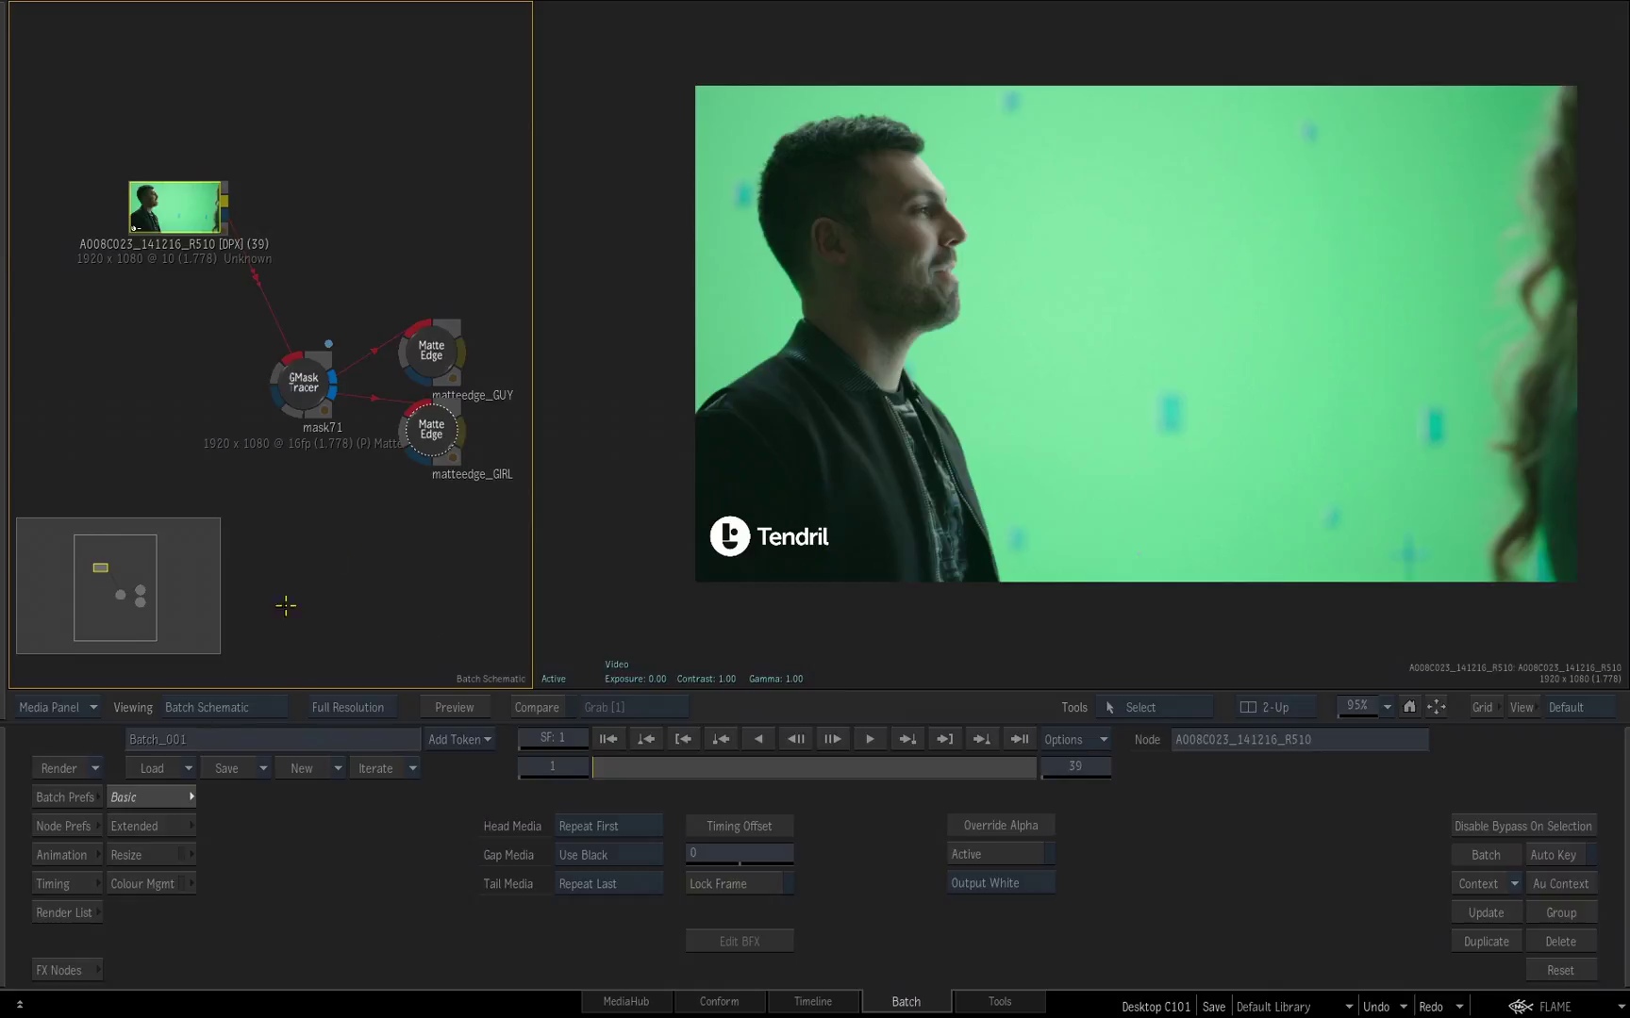
pyautogui.click(66, 971)
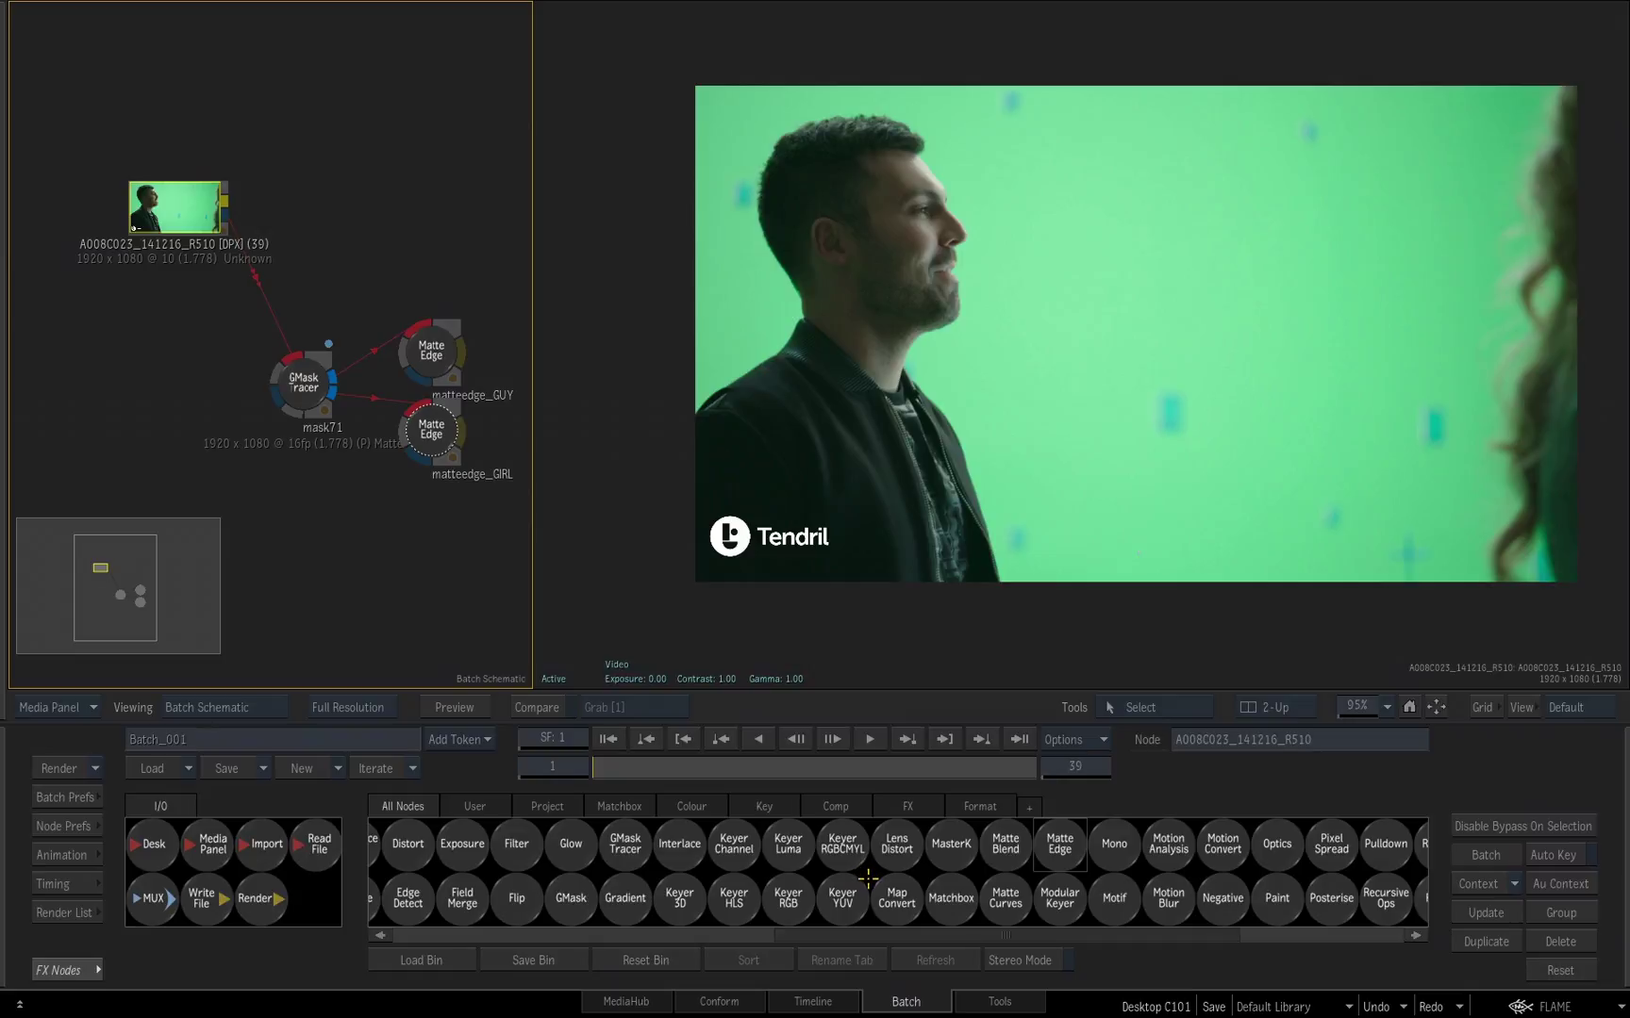
pyautogui.press('m')
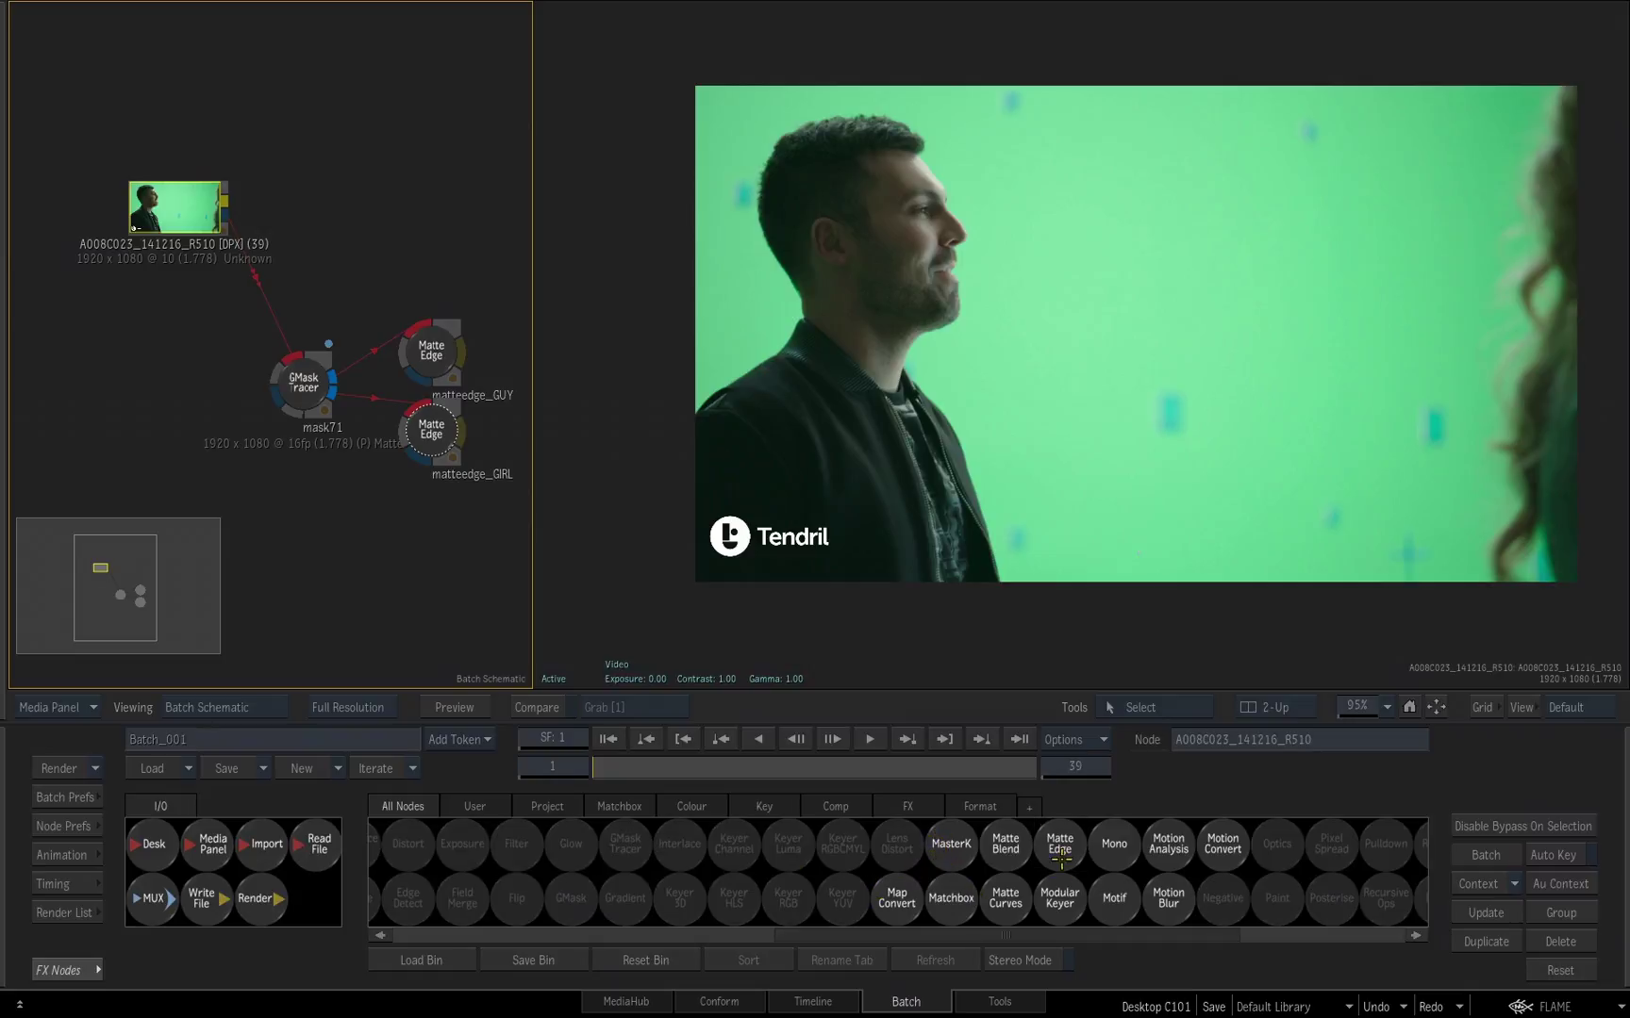
pyautogui.moveTo(948, 842); pyautogui.dragTo(295, 141)
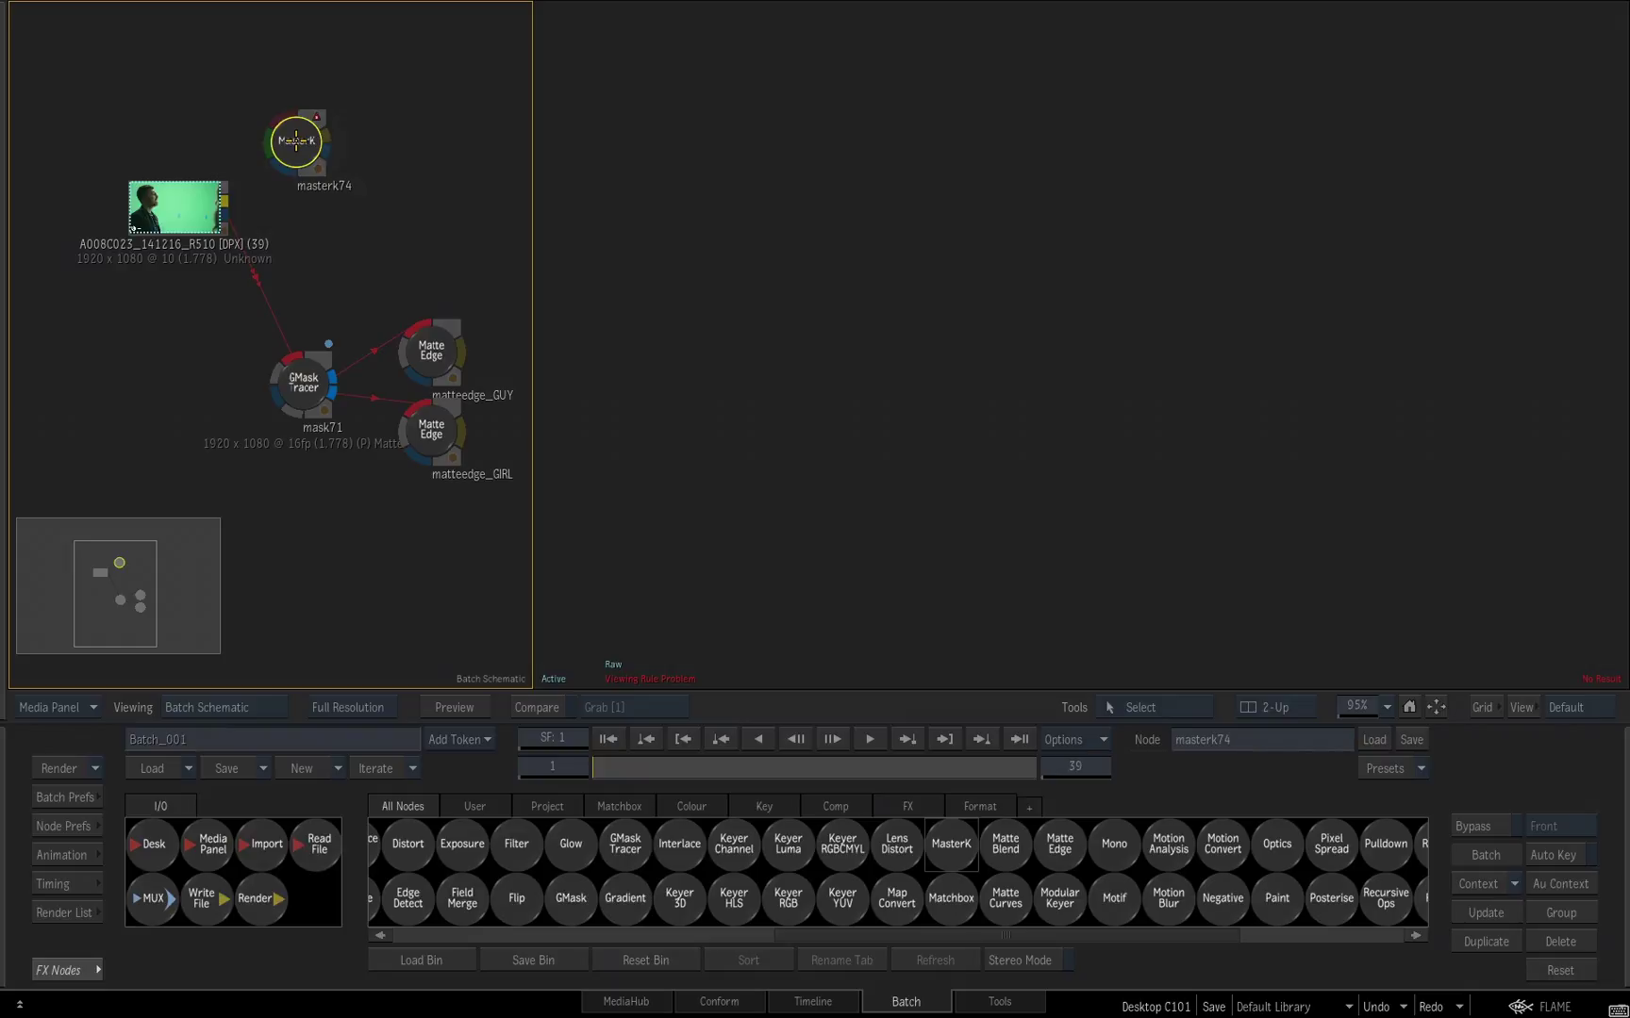
pyautogui.moveTo(295, 142); pyautogui.dragTo(251, 210)
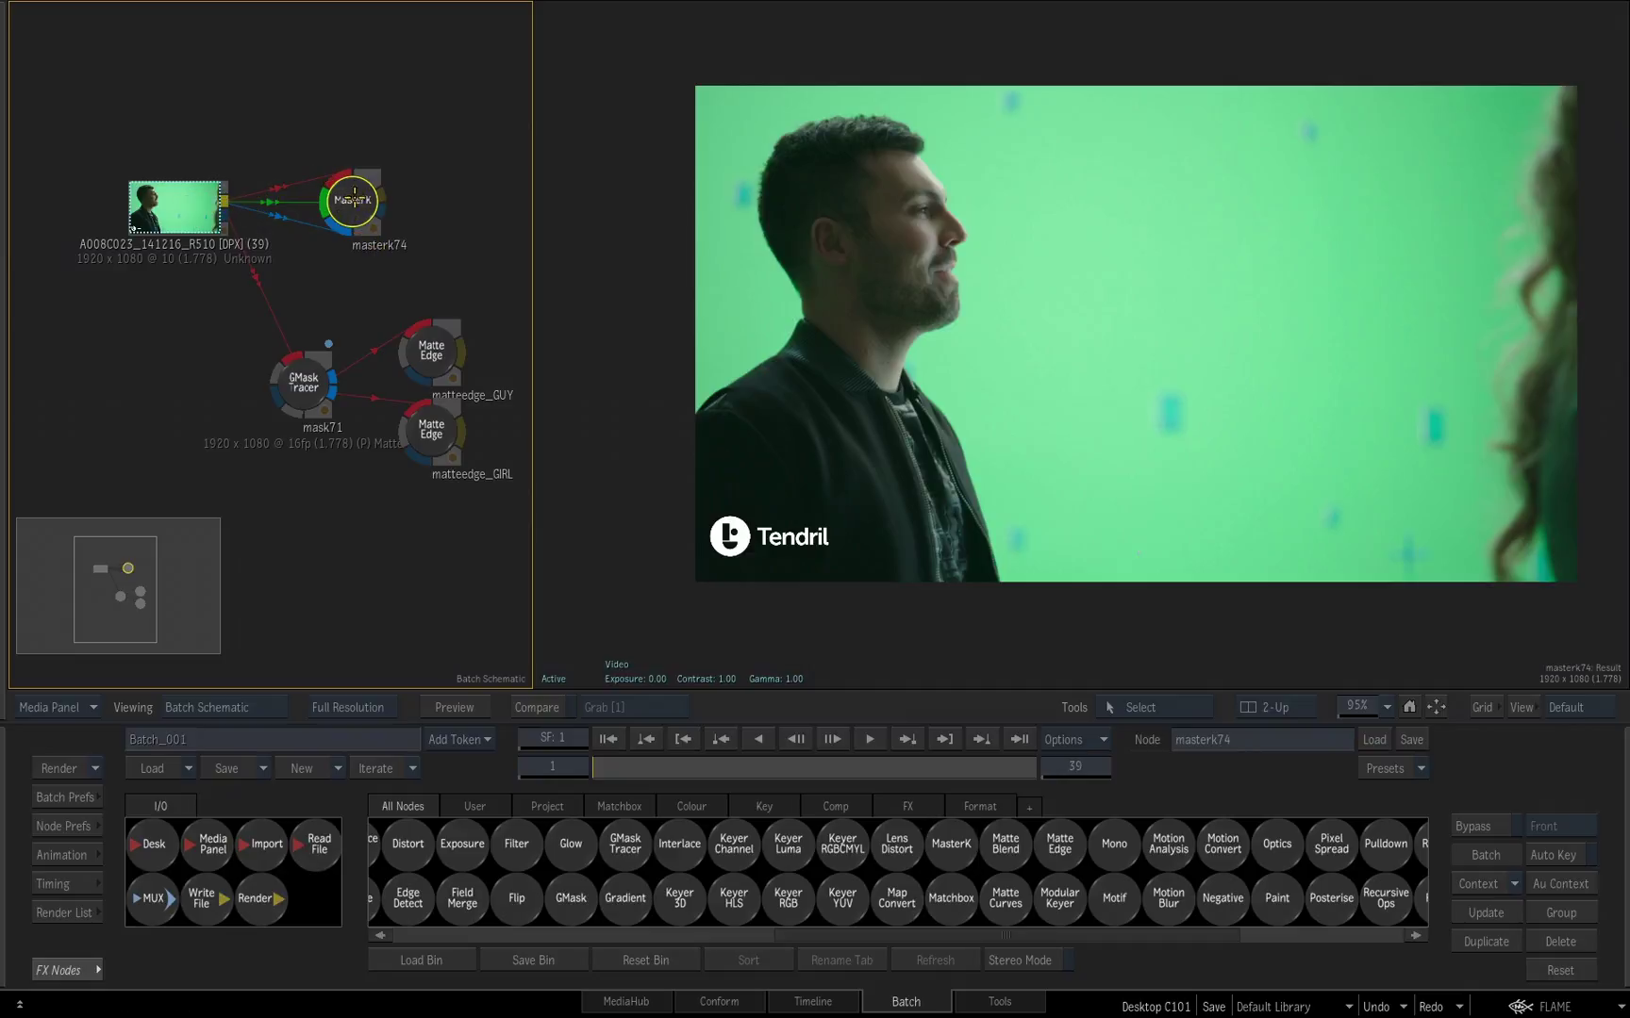
# Step: Open masterk74's editor, view its result, and pick the green screen as key colour
pyautogui.doubleClick(352, 200)
pyautogui.moveTo(353, 200); pyautogui.dragTo(375, 184)
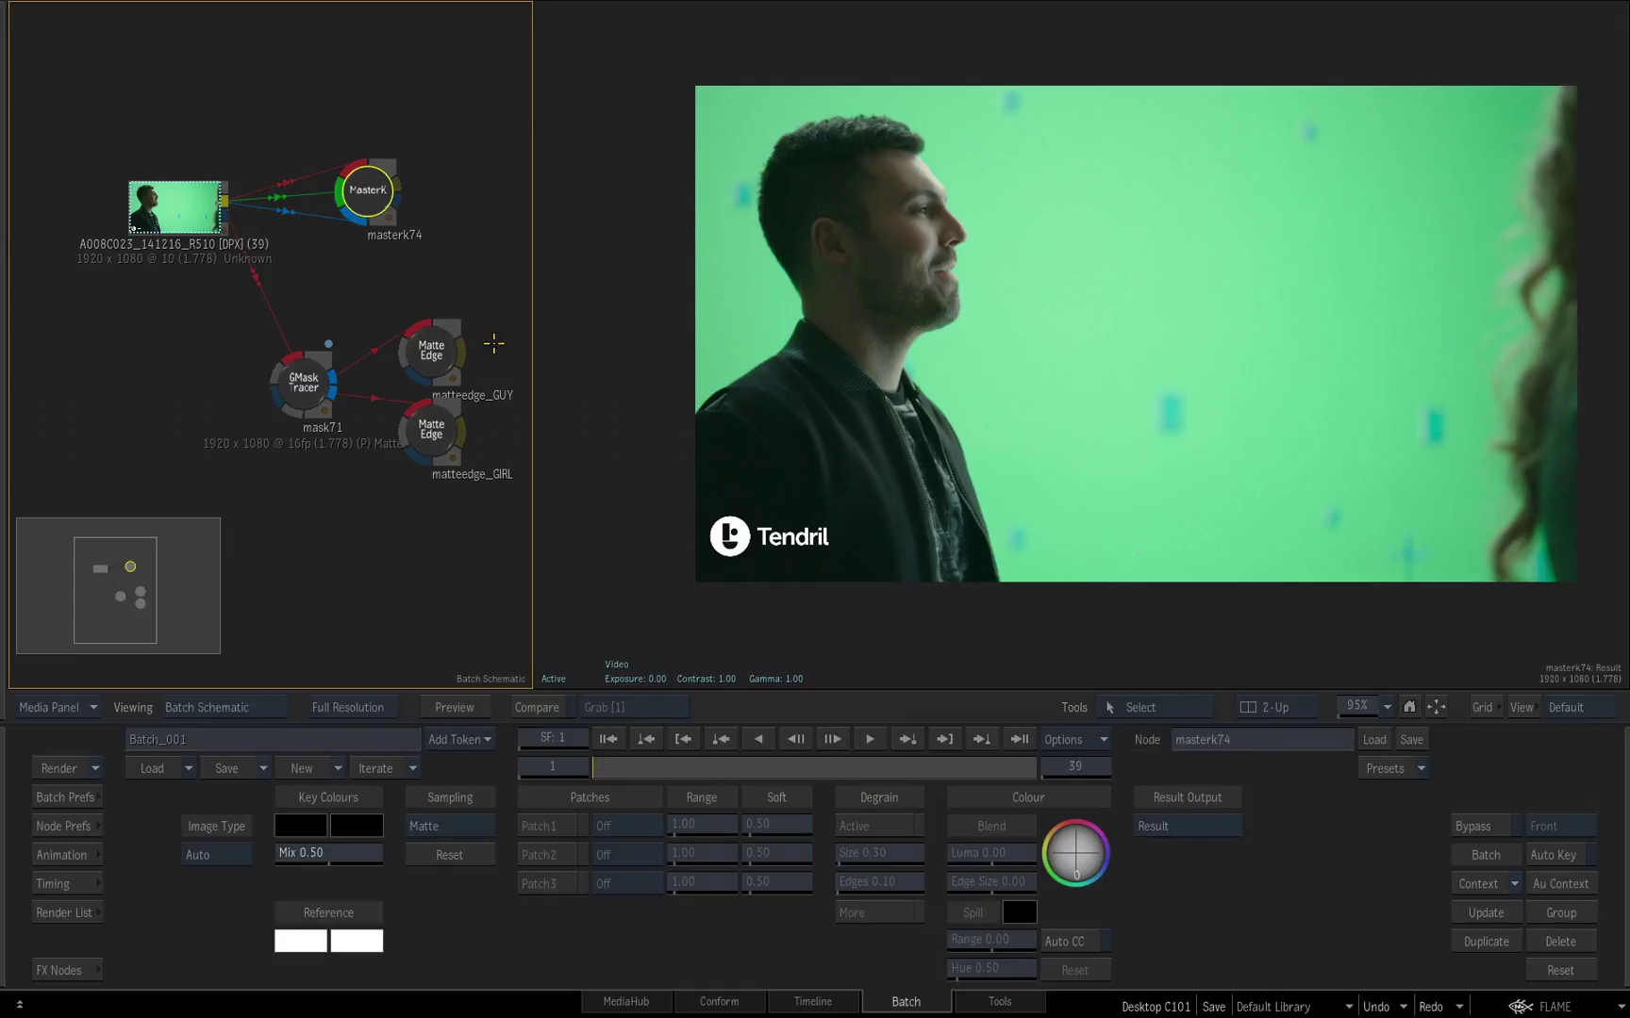
pyautogui.click(434, 349)
pyautogui.click(431, 433)
pyautogui.moveTo(431, 433); pyautogui.dragTo(431, 448)
pyautogui.click(431, 350)
pyautogui.click(367, 189)
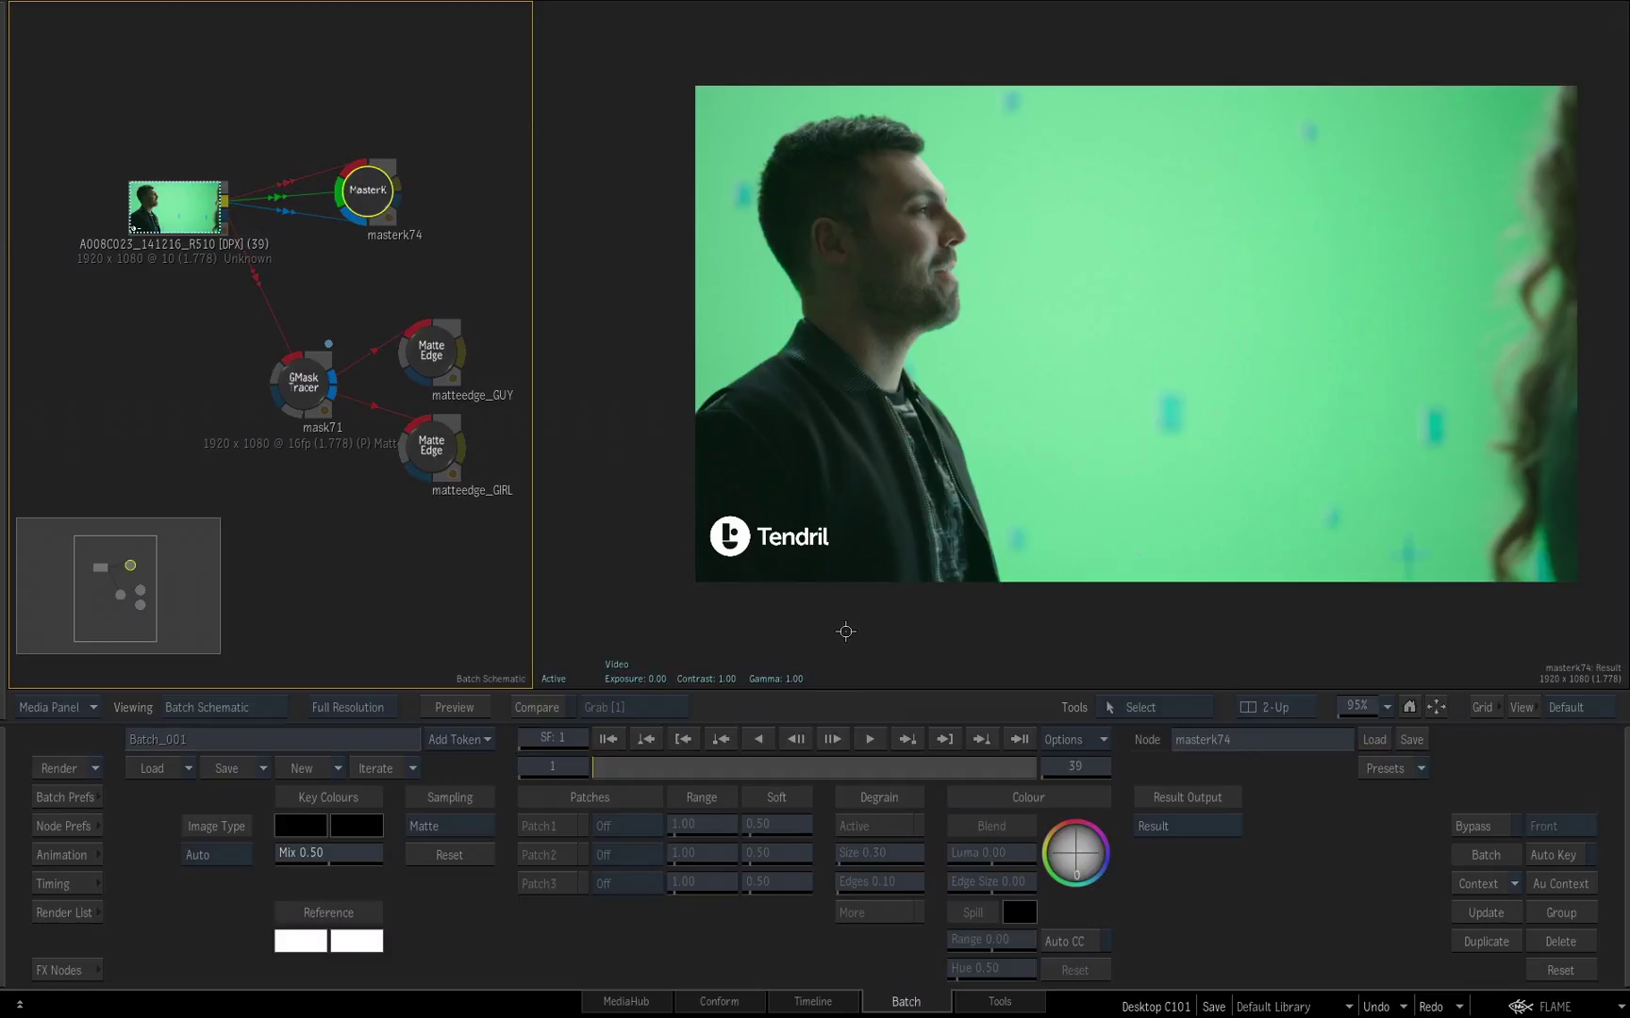
pyautogui.click(1189, 193)
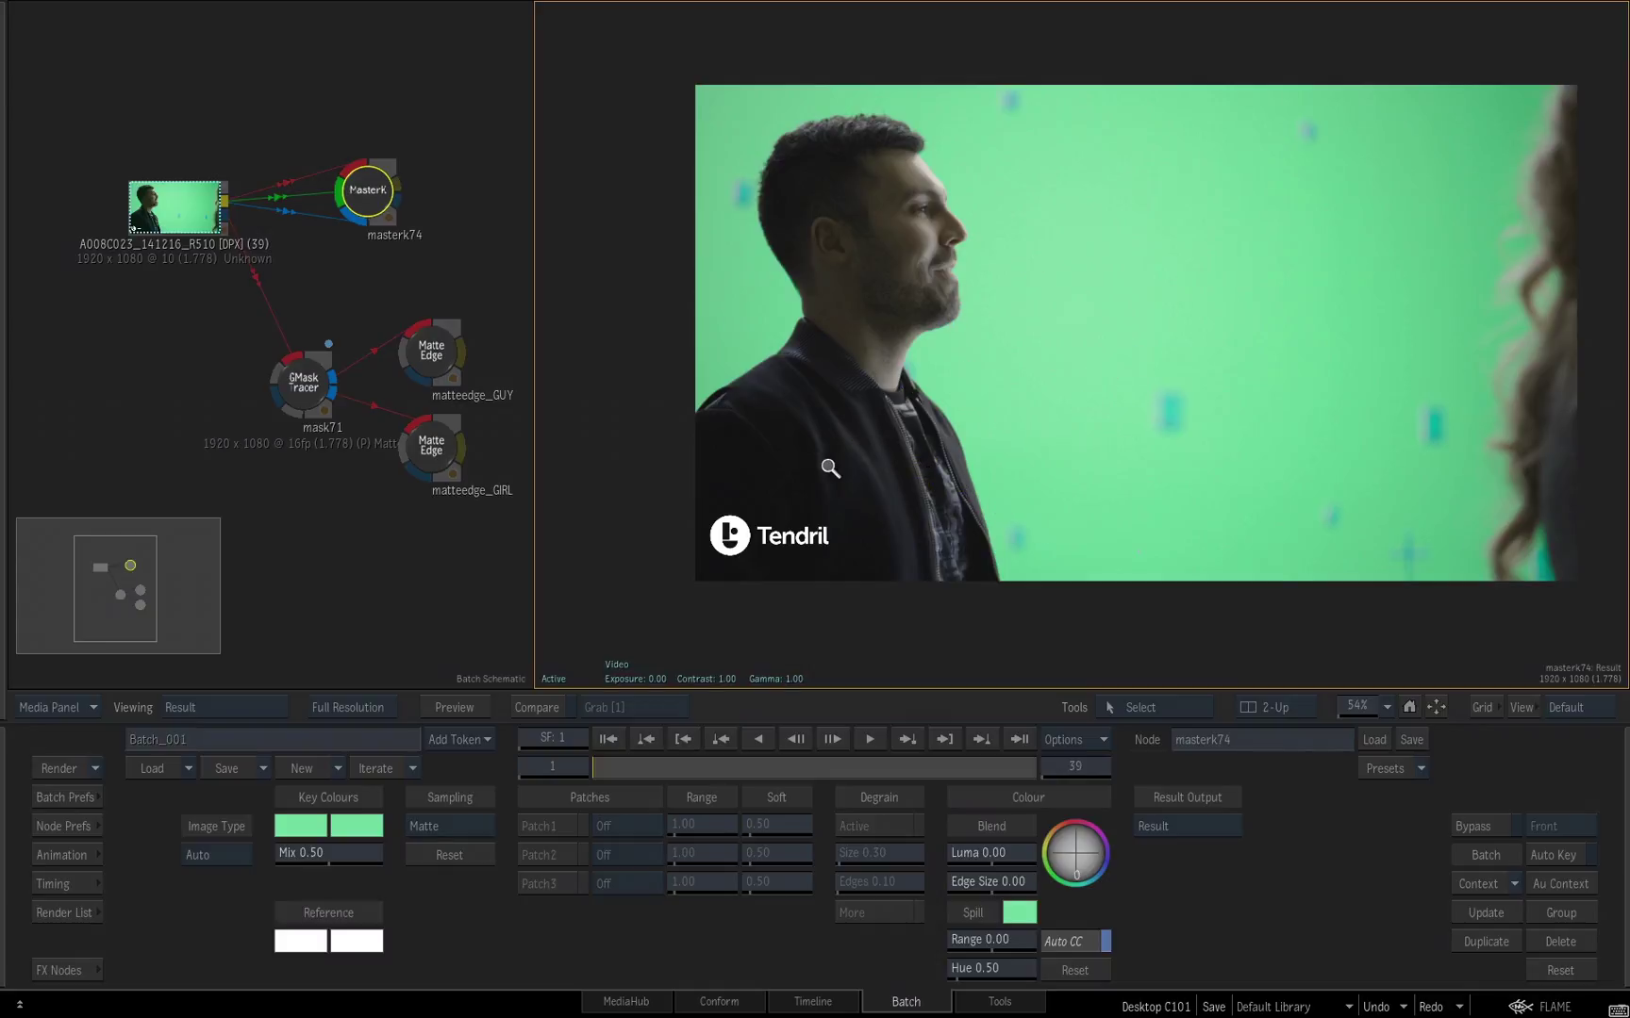
pyautogui.moveTo(836, 455); pyautogui.dragTo(811, 252)
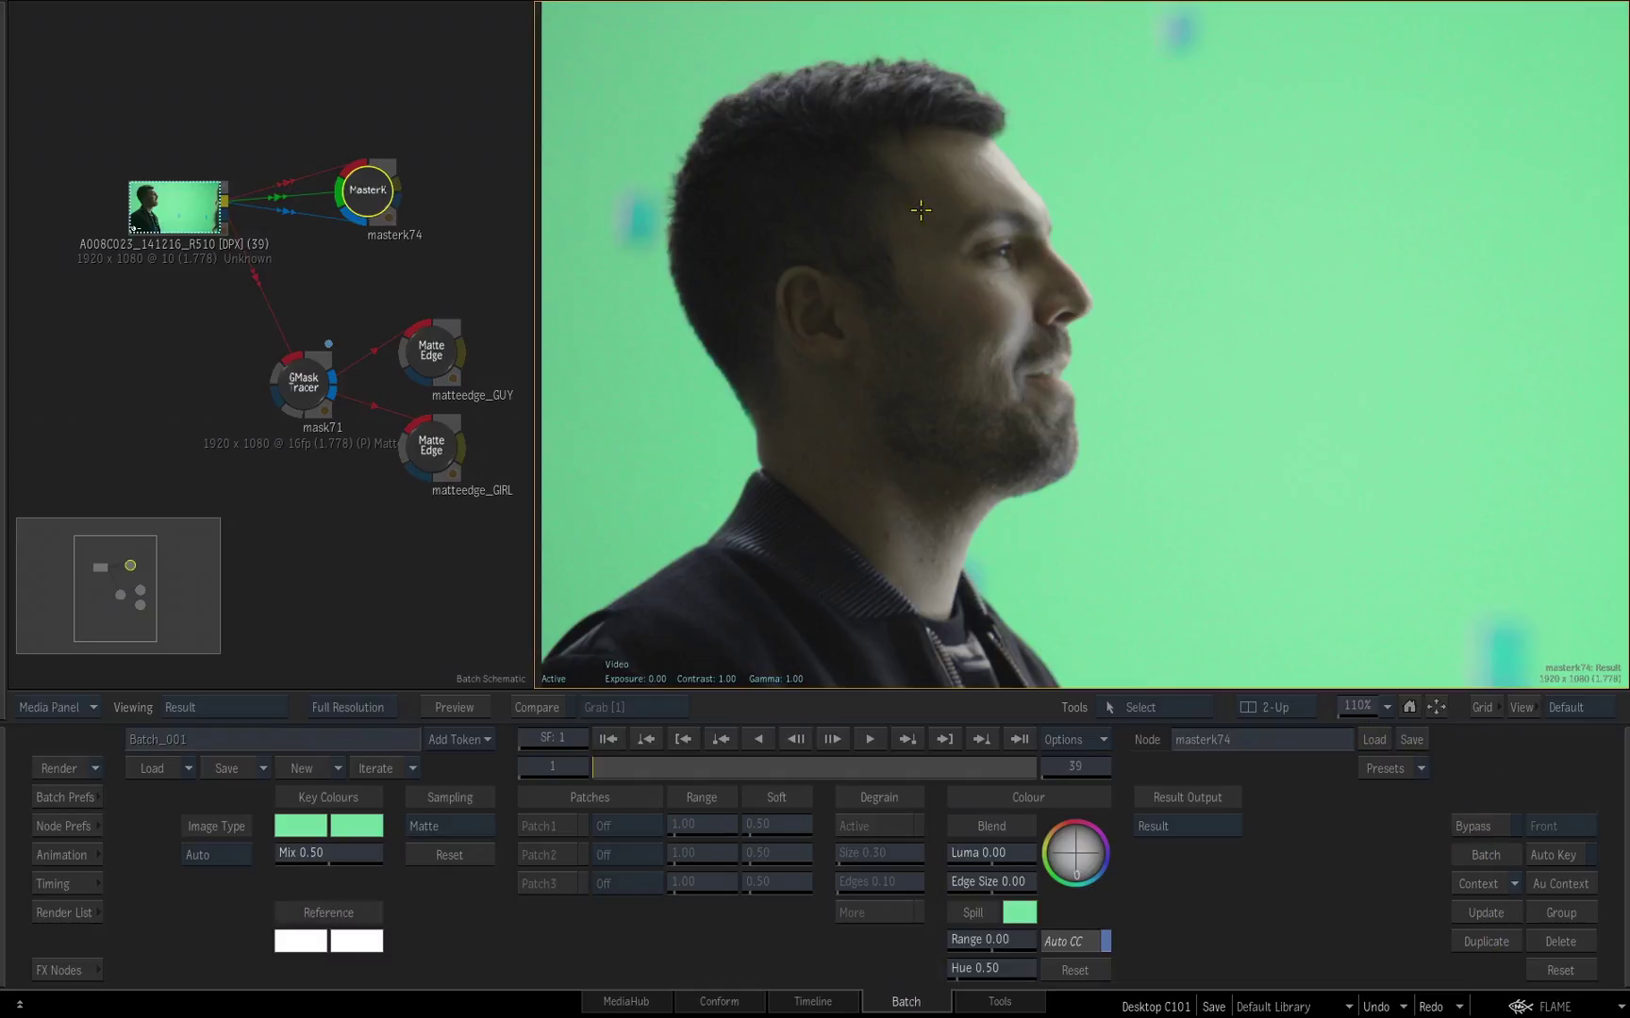
pyautogui.click(1489, 826)
pyautogui.click(1485, 826)
pyautogui.click(1485, 826)
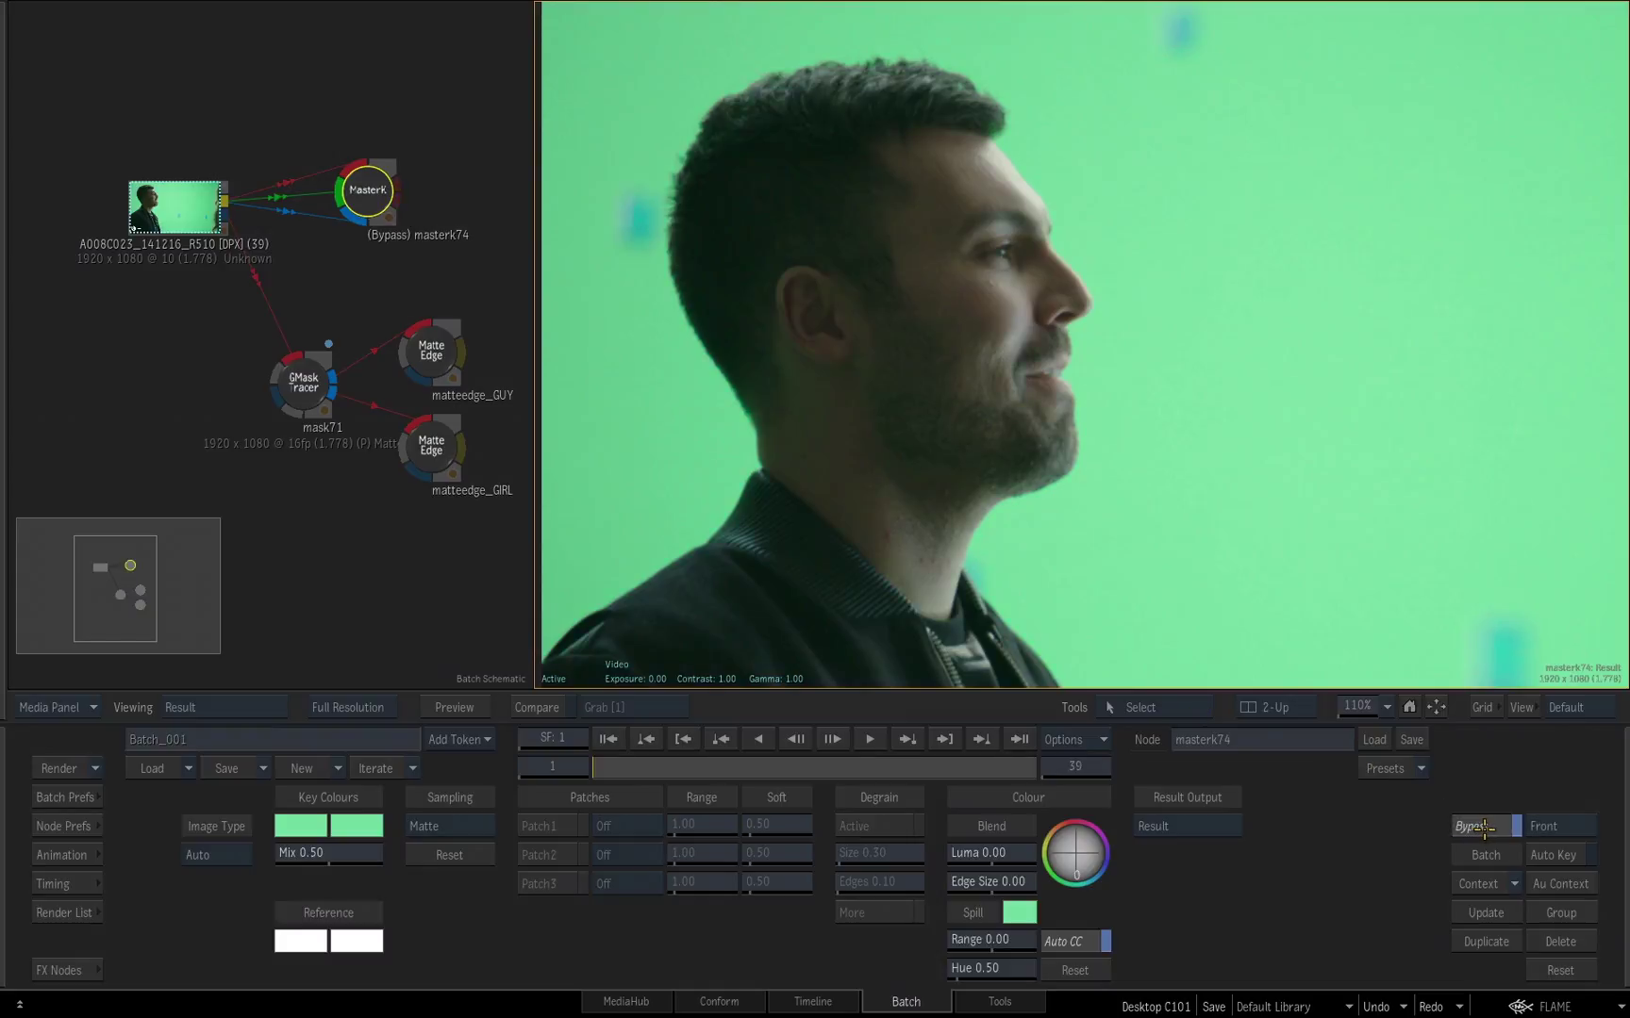
pyautogui.click(1488, 826)
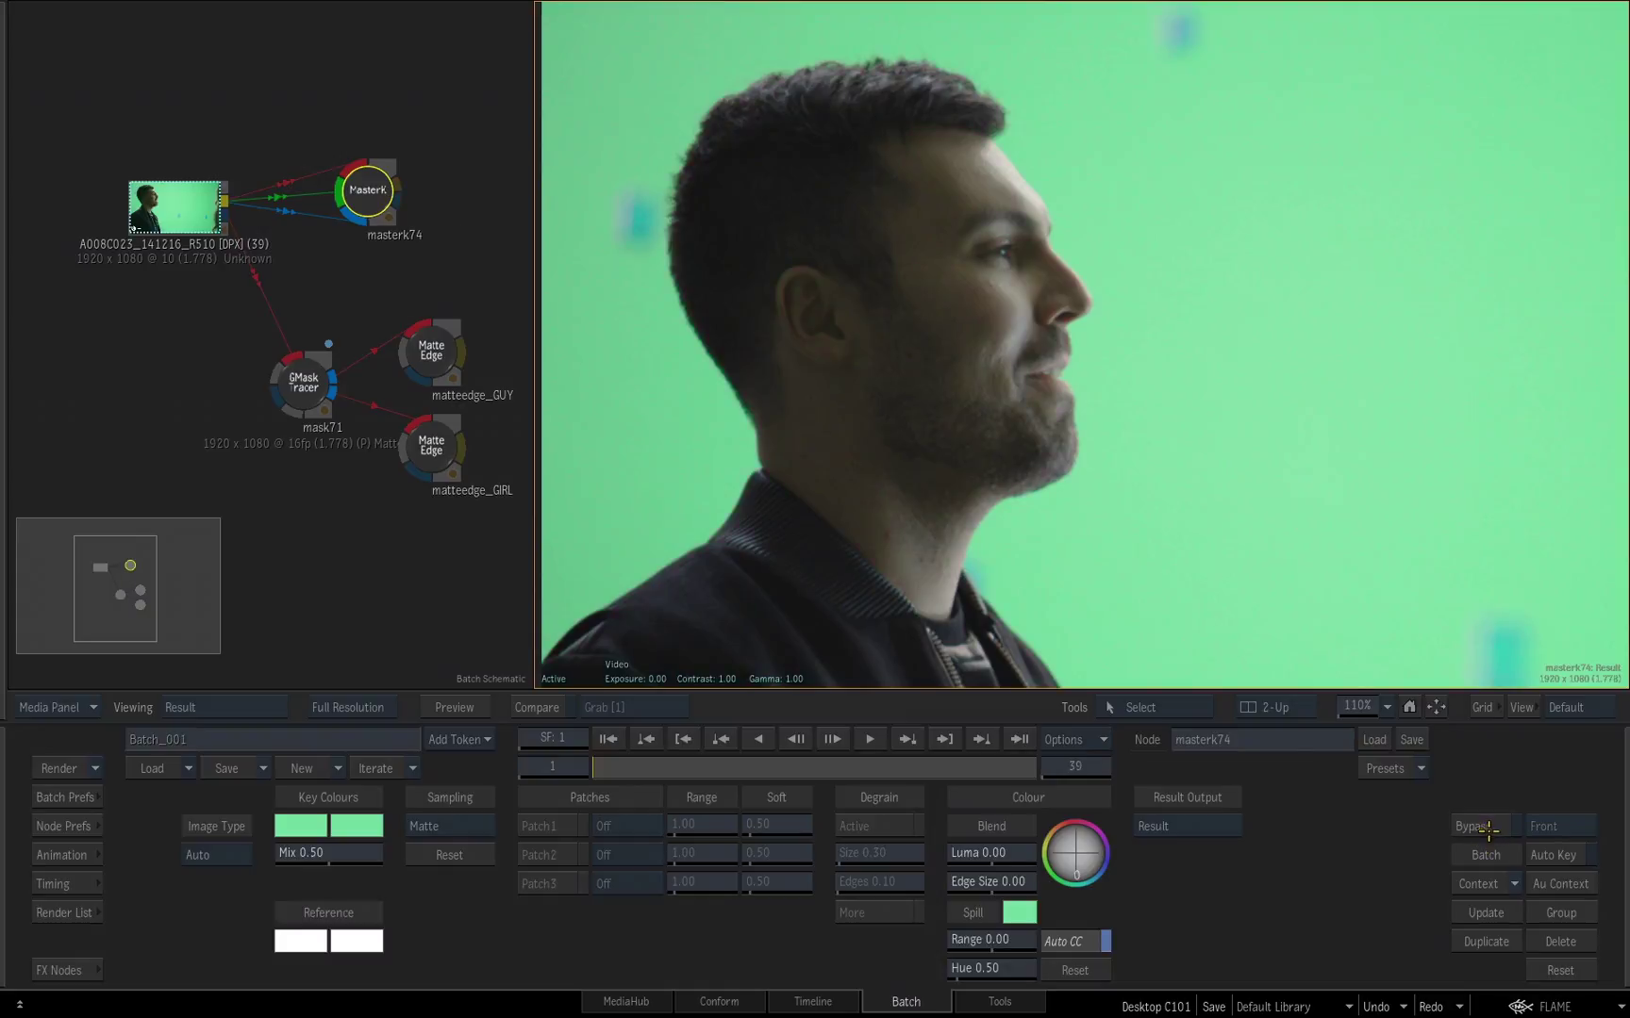
pyautogui.click(1495, 827)
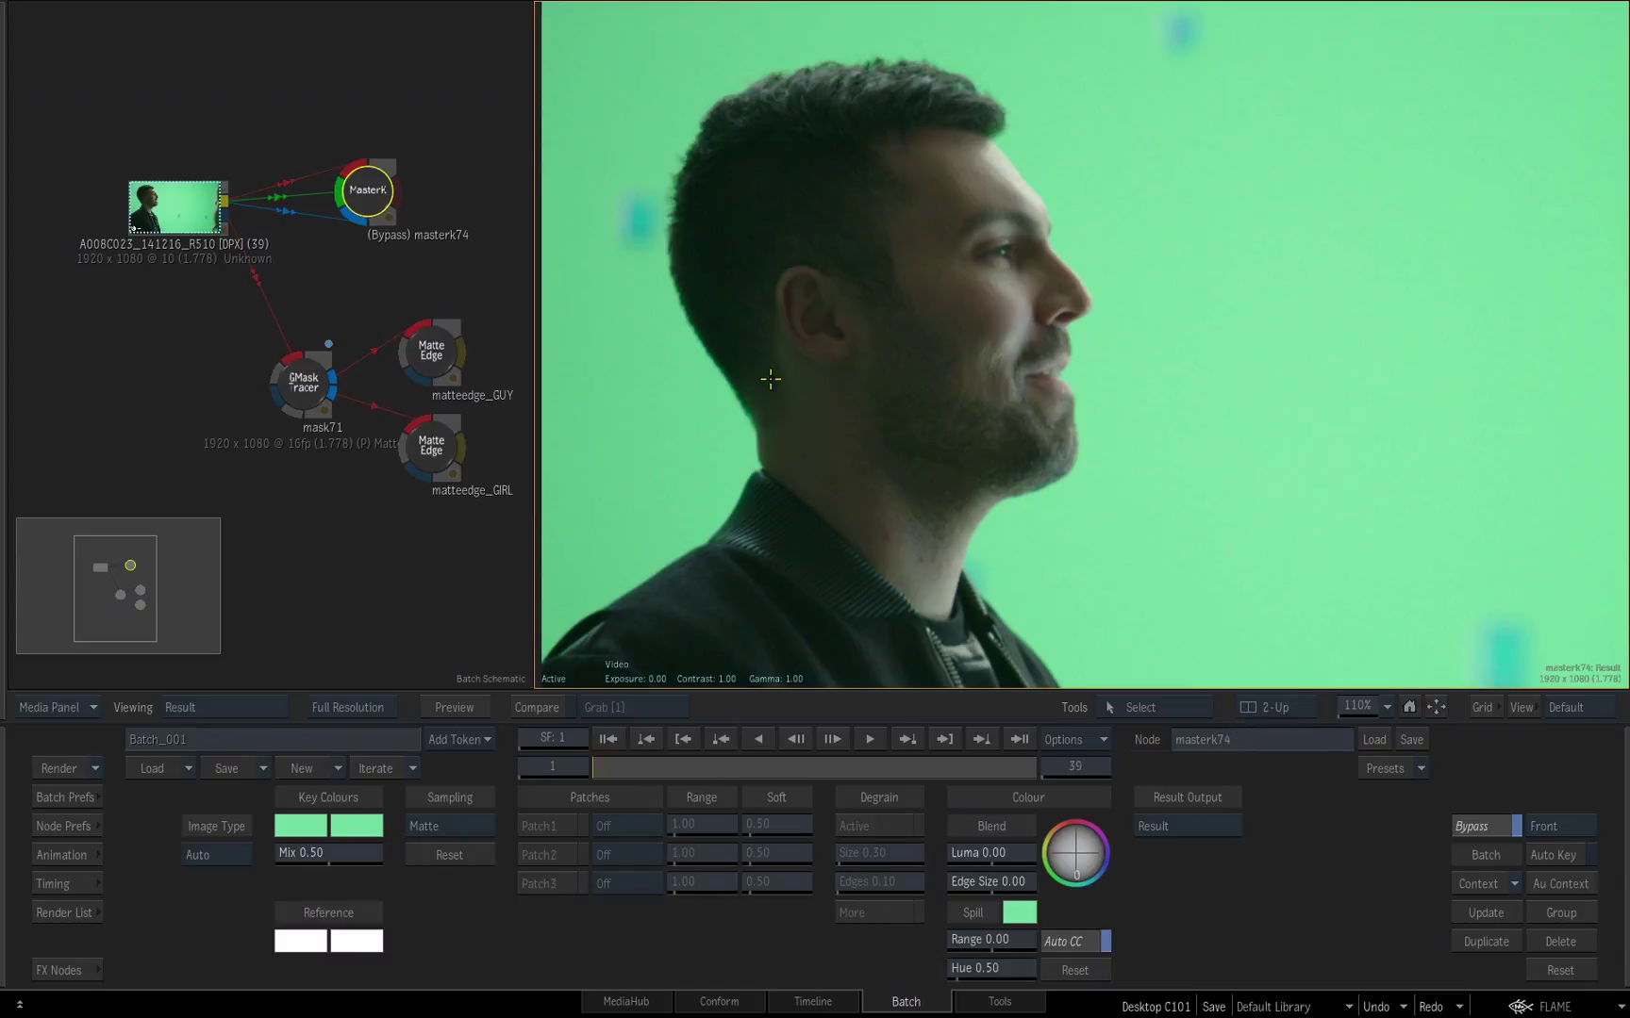
pyautogui.click(1481, 826)
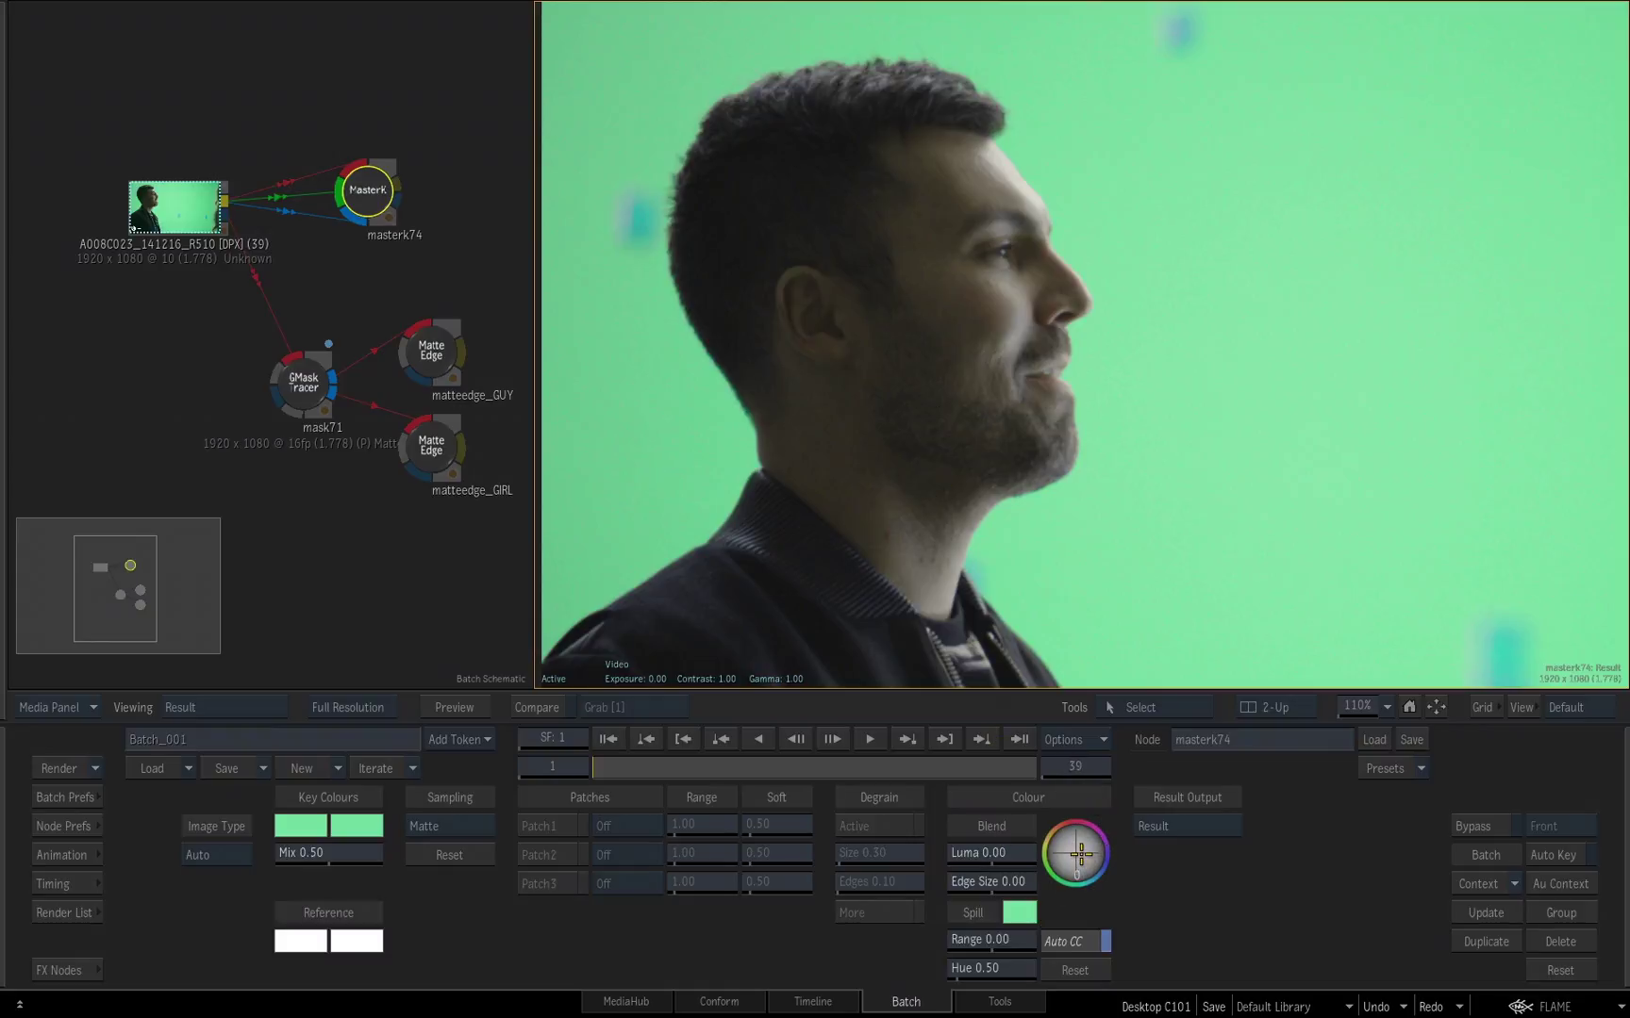
# Step: Try red and blue tints on the Colour wheel, then undo and set a subtle shift of 43
pyautogui.moveTo(1063, 812); pyautogui.dragTo(680, 4)
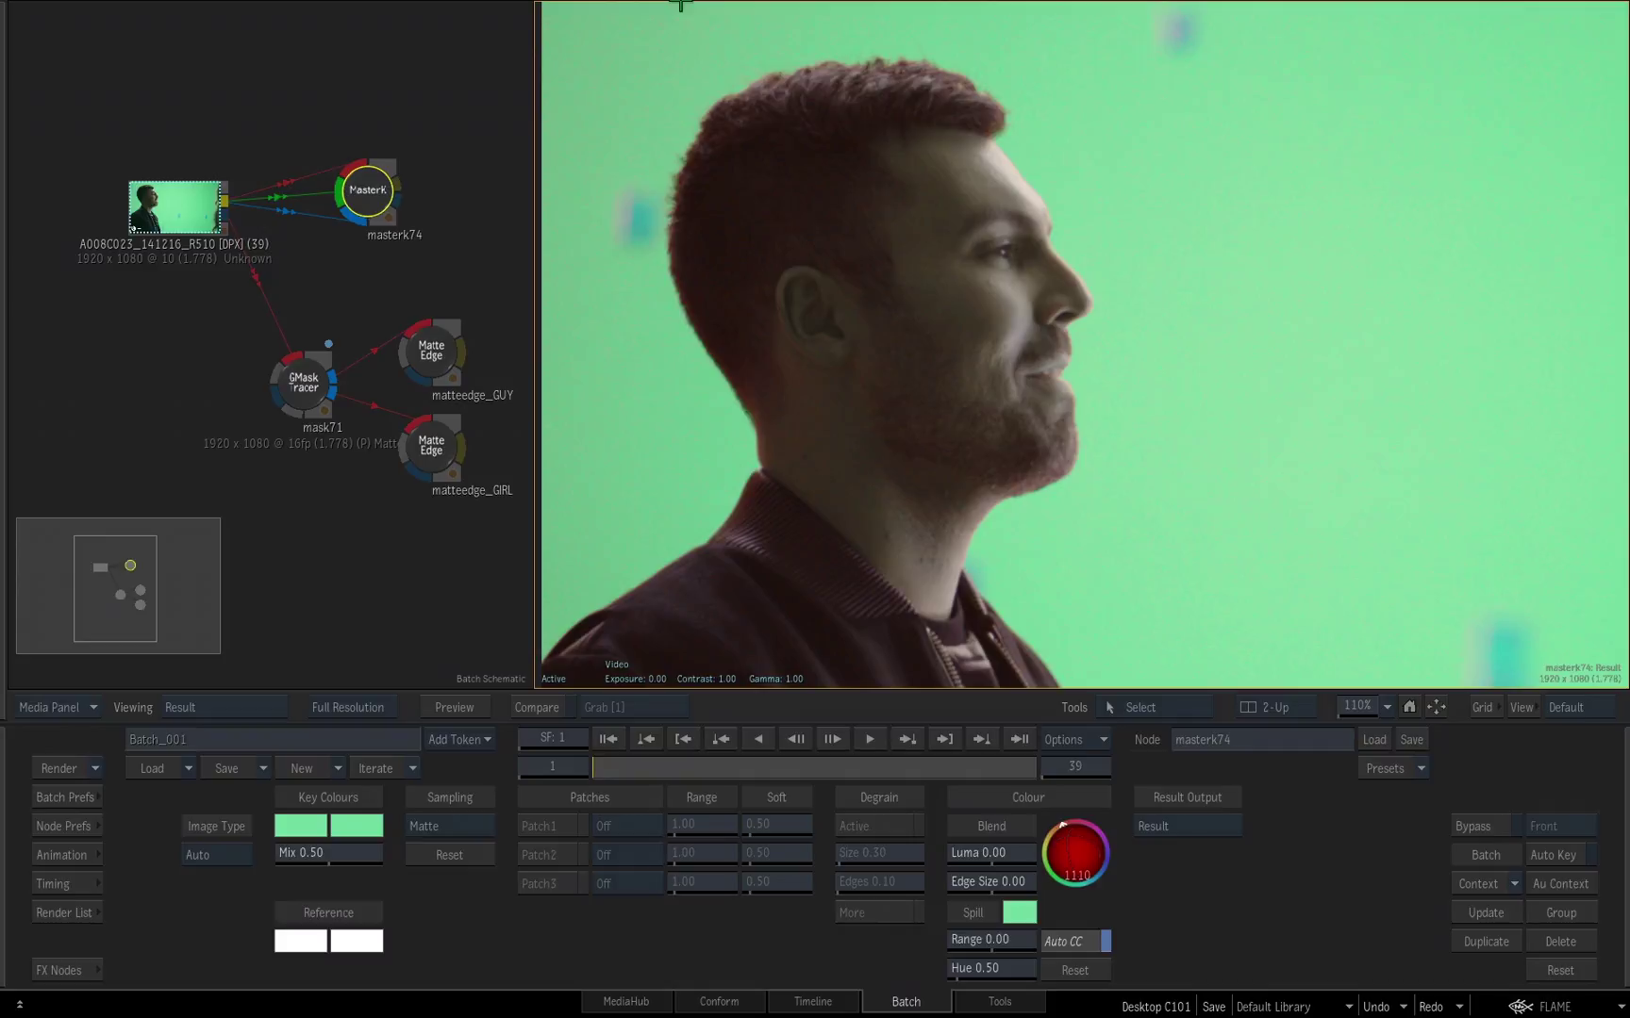
pyautogui.moveTo(680, 4); pyautogui.dragTo(1309, 970)
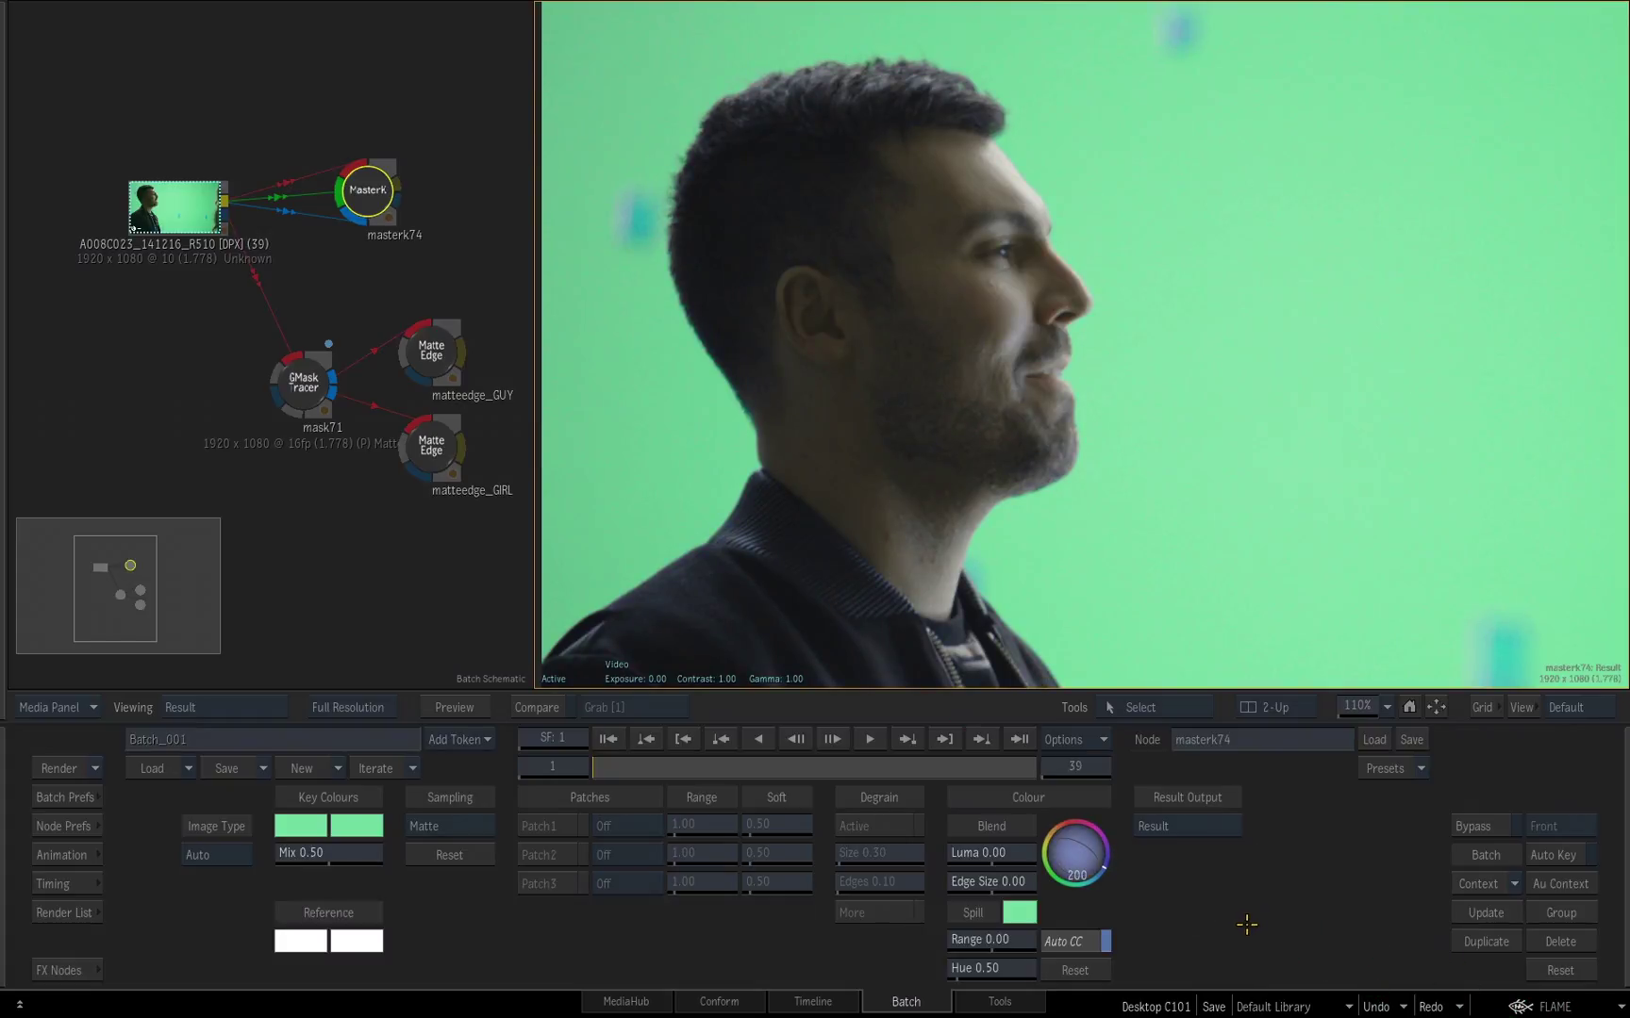
pyautogui.hotkey('ctrl', 'z')
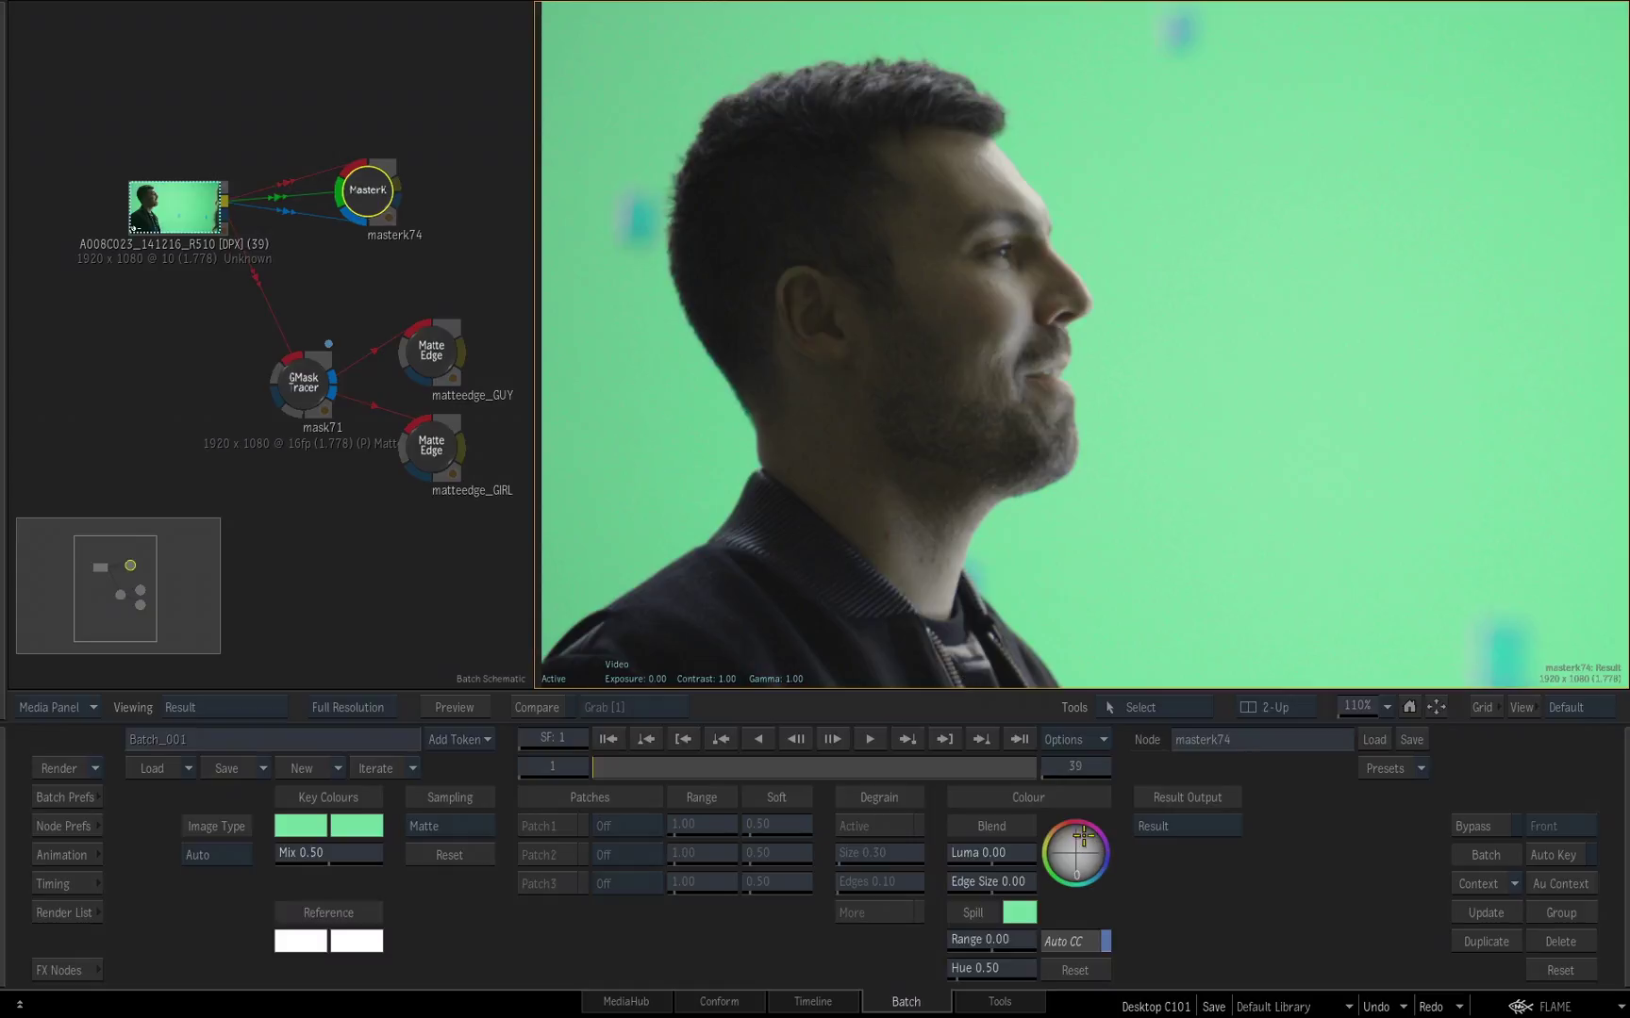
pyautogui.moveTo(1090, 829); pyautogui.dragTo(1050, 829)
# Step: Toggle the keyer's Bypass on and off twice to compare the grade
pyautogui.click(1478, 826)
pyautogui.click(1479, 825)
pyautogui.click(1481, 826)
pyautogui.click(1482, 826)
# Step: Insert an elbow dot on the link from the clip into mask71
pyautogui.scroll(-3, 360, 546)
pyautogui.moveTo(298, 556); pyautogui.dragTo(298, 518)
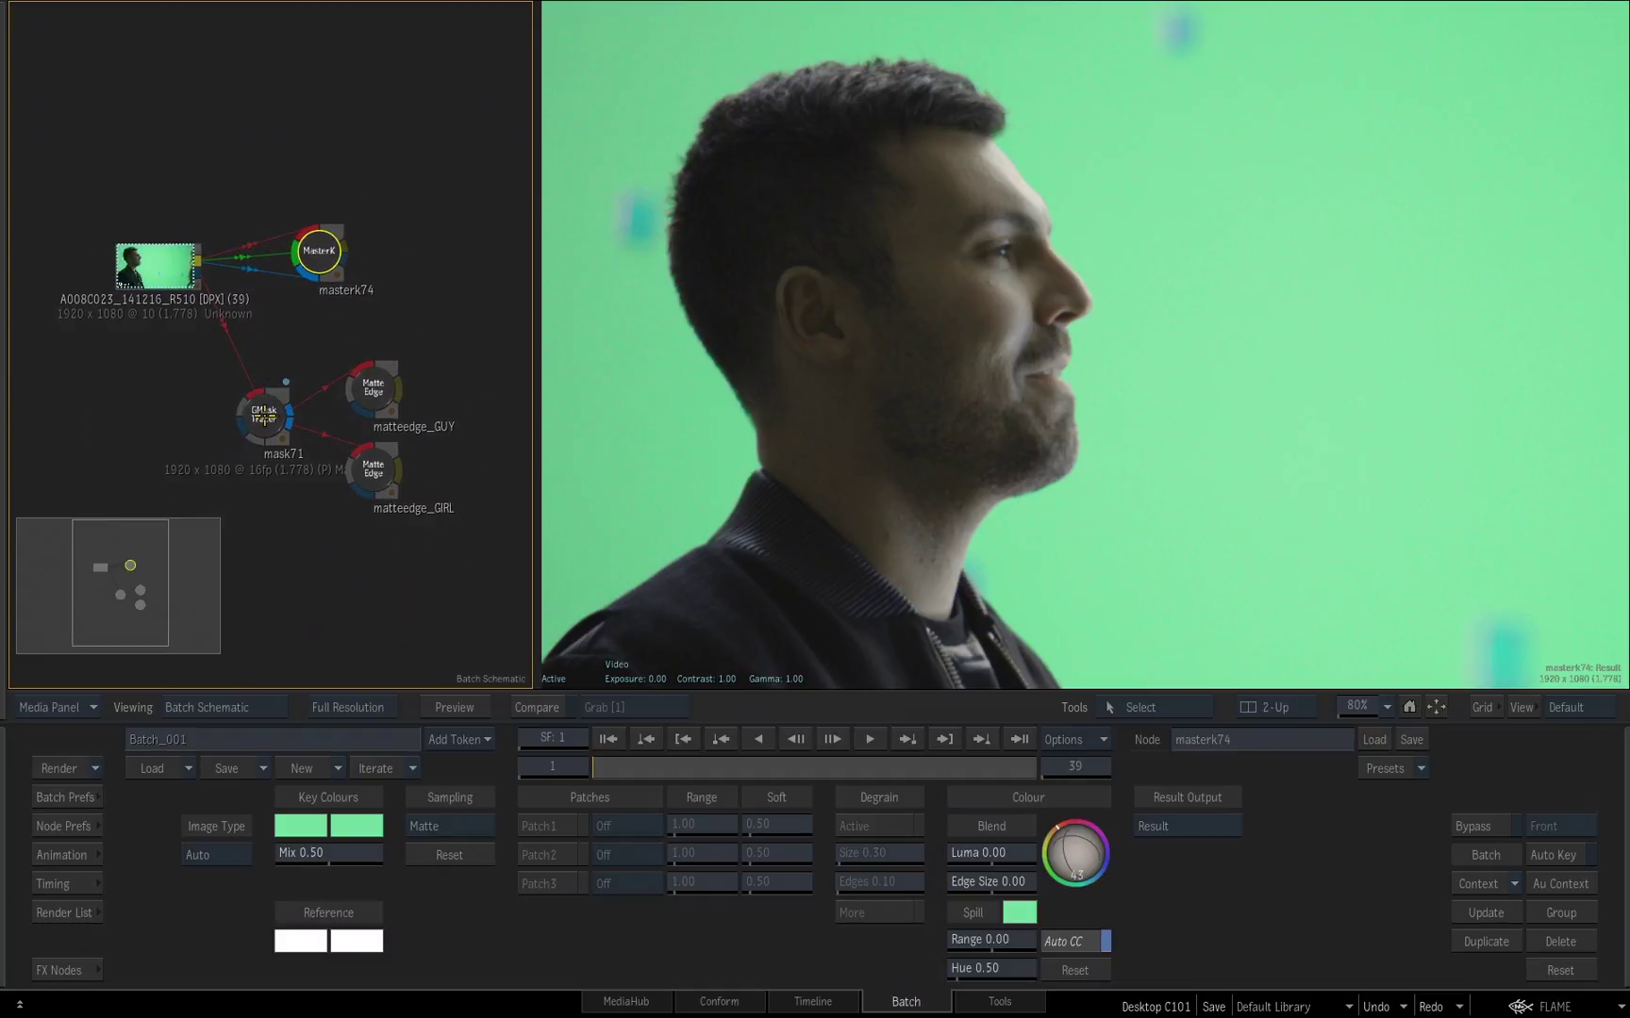
pyautogui.moveTo(263, 412); pyautogui.dragTo(265, 427)
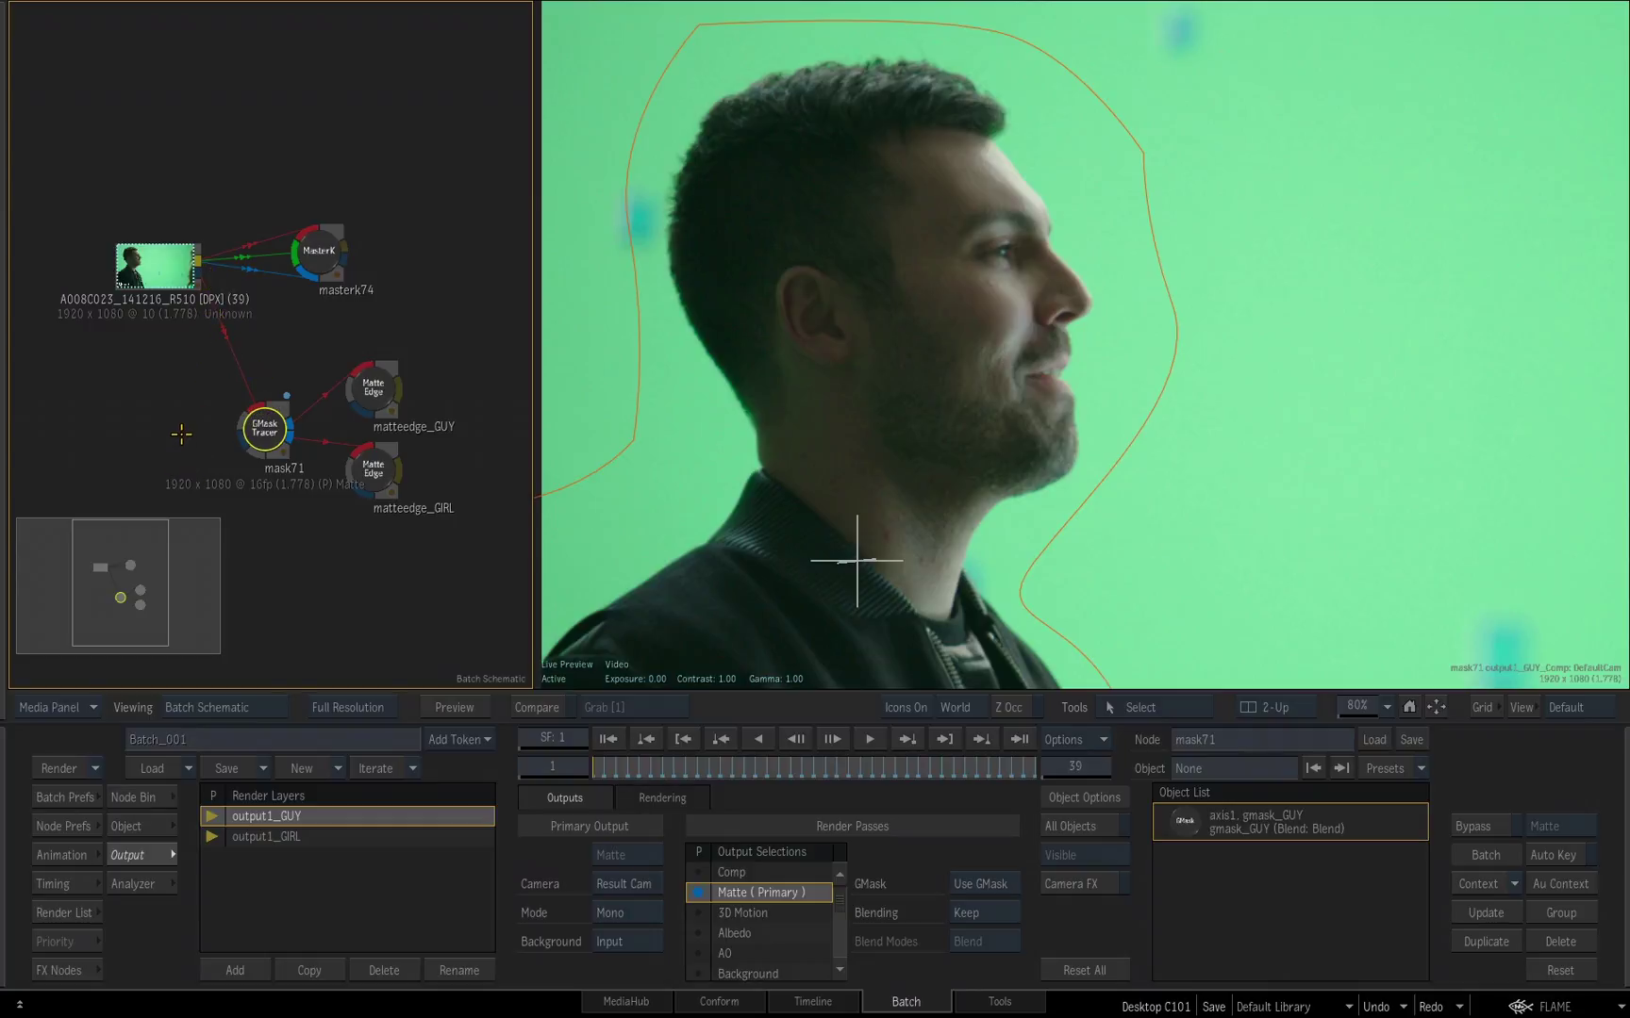
pyautogui.rightClick(1146, 706)
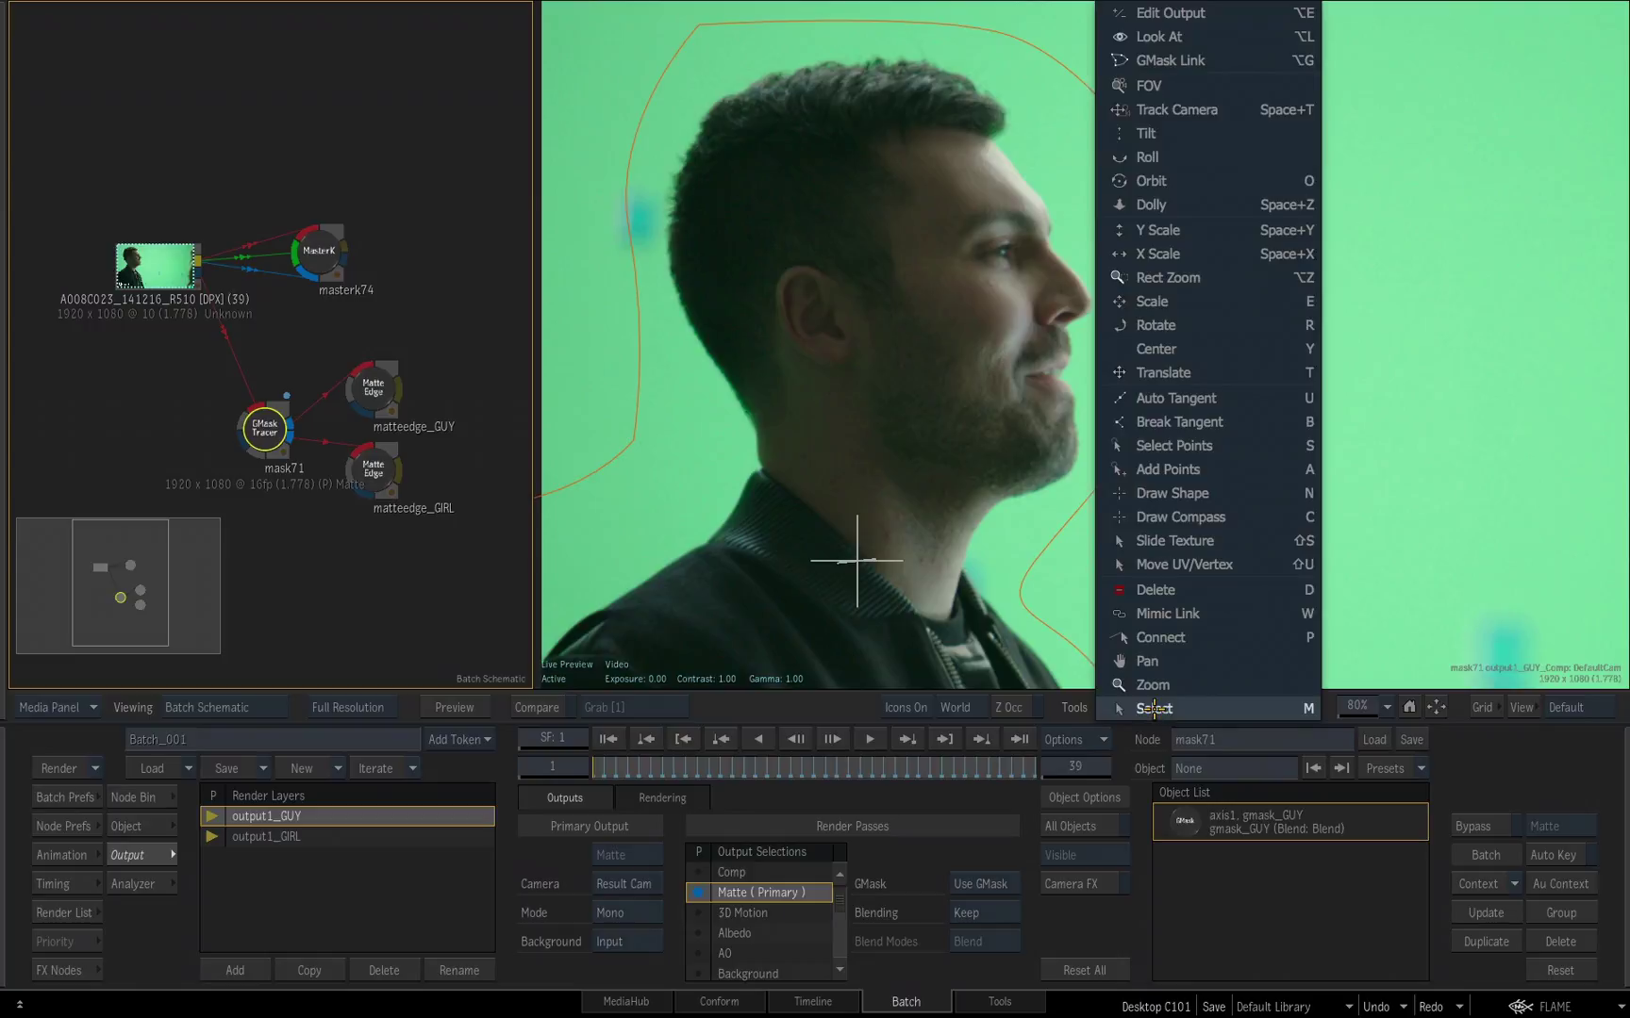
pyautogui.click(1190, 468)
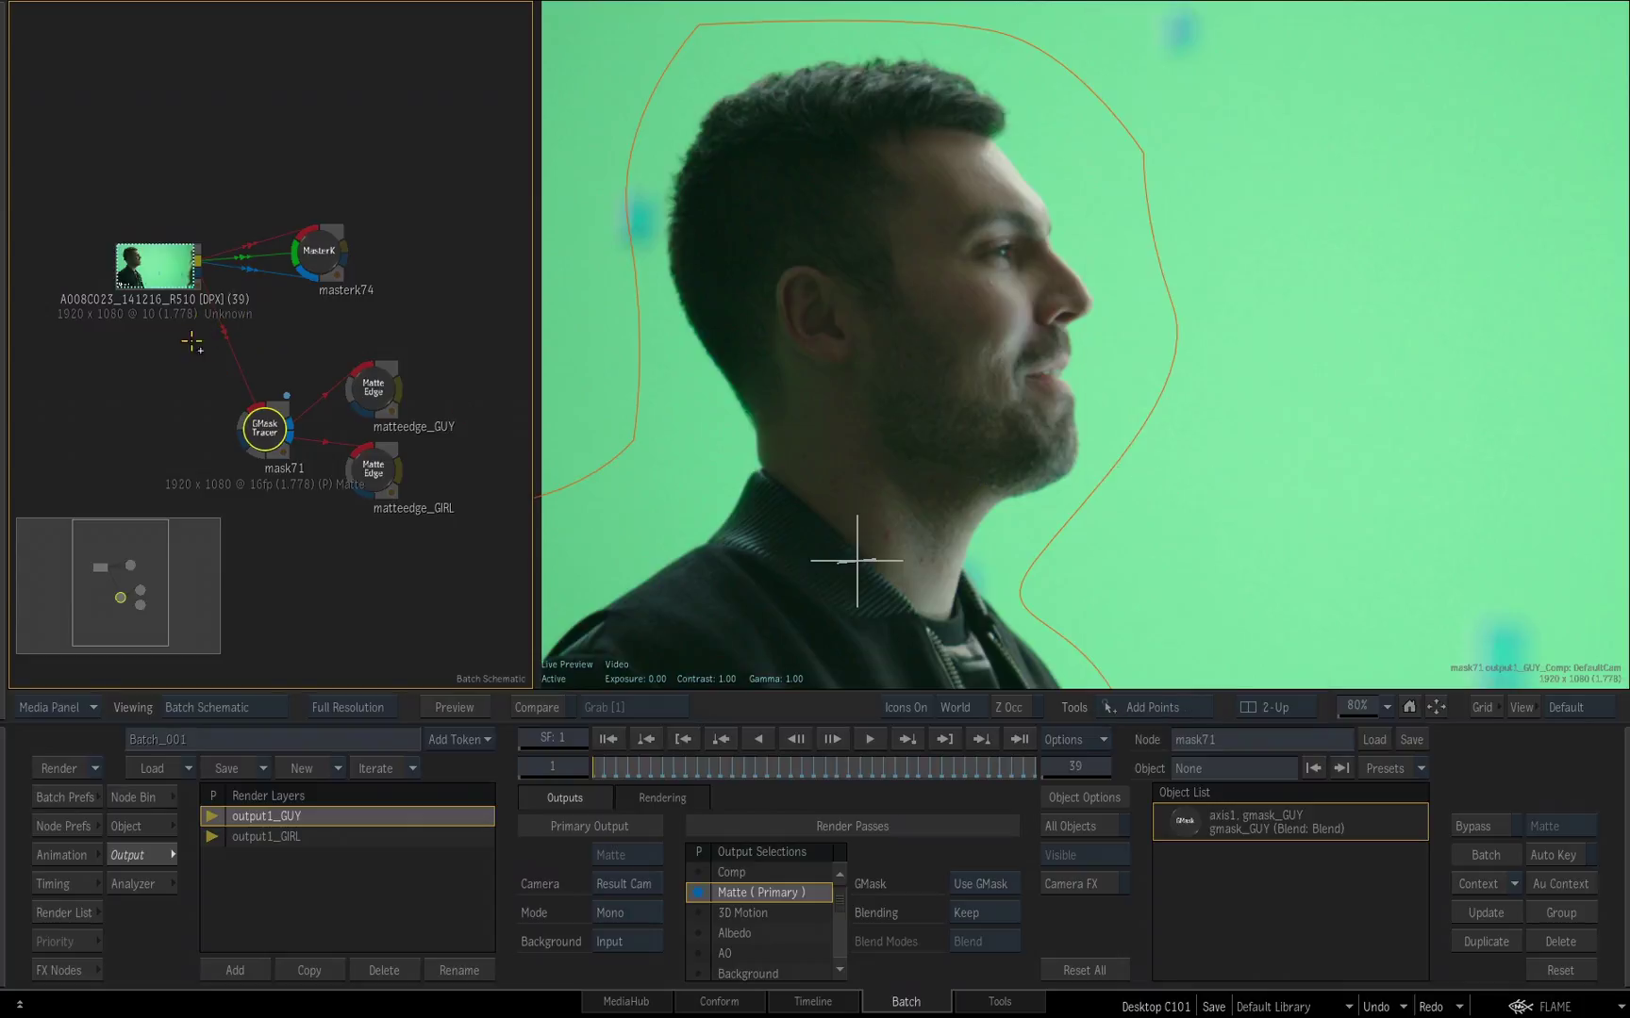
pyautogui.click(223, 334)
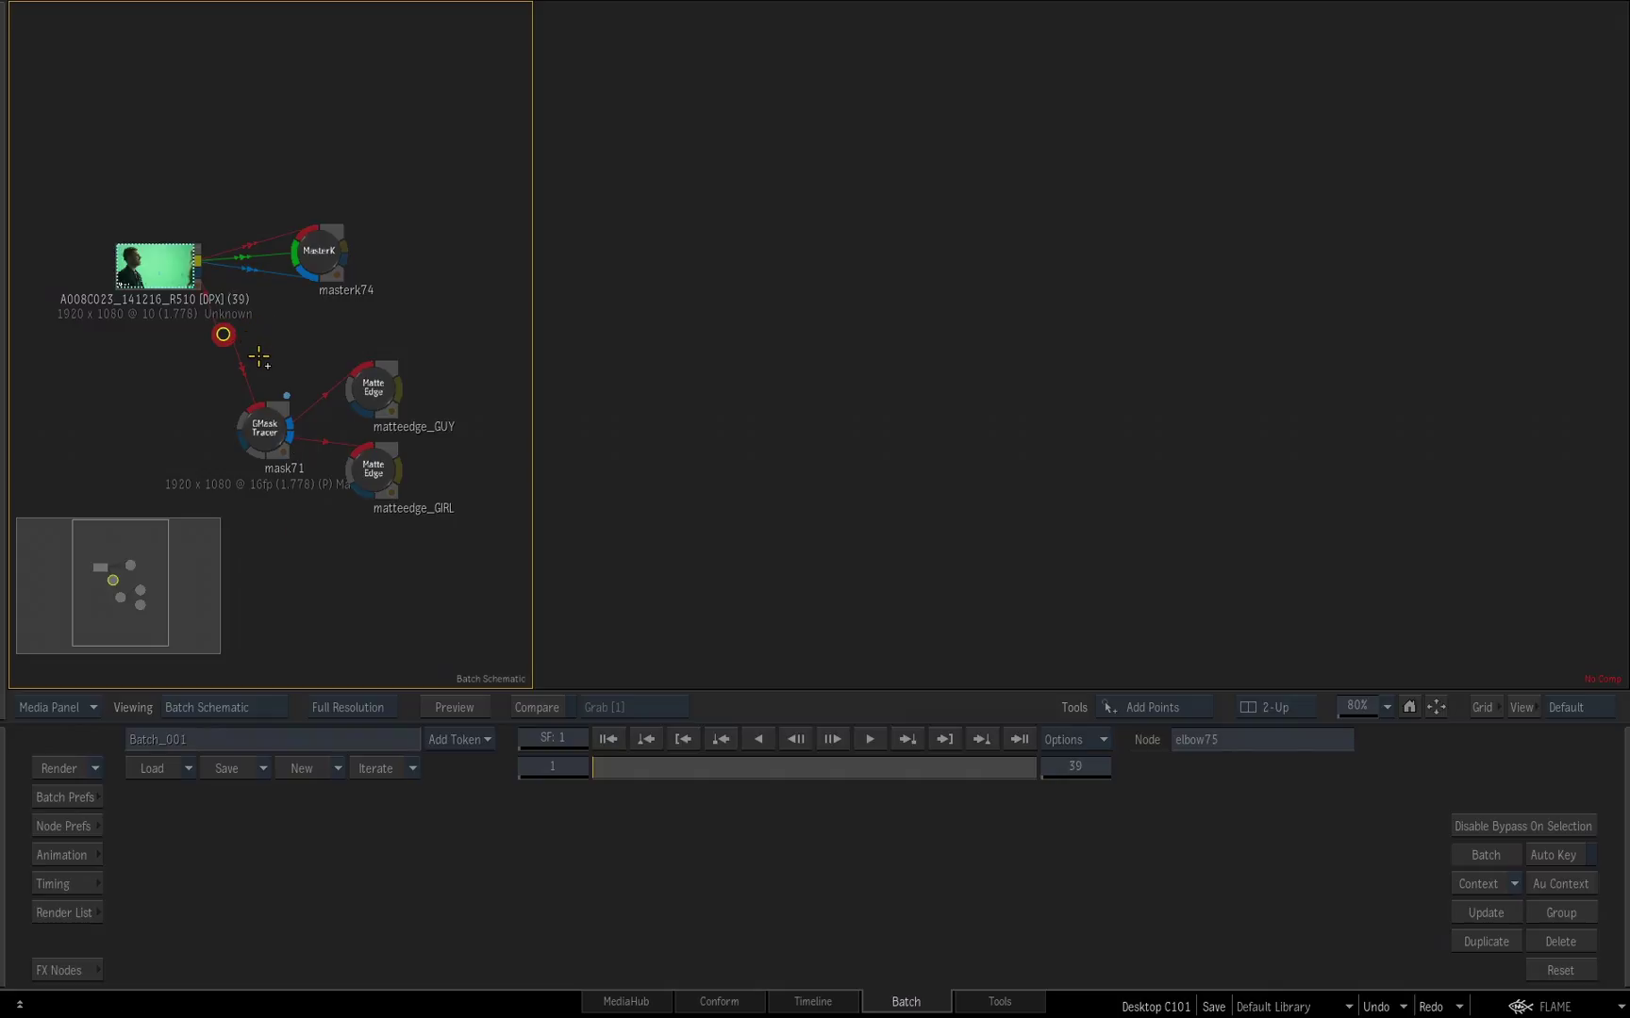
# Step: Move elbow75 down beside mask71 and view matteedge_GUY's matte
pyautogui.press('Escape')
pyautogui.moveTo(223, 333); pyautogui.dragTo(274, 426)
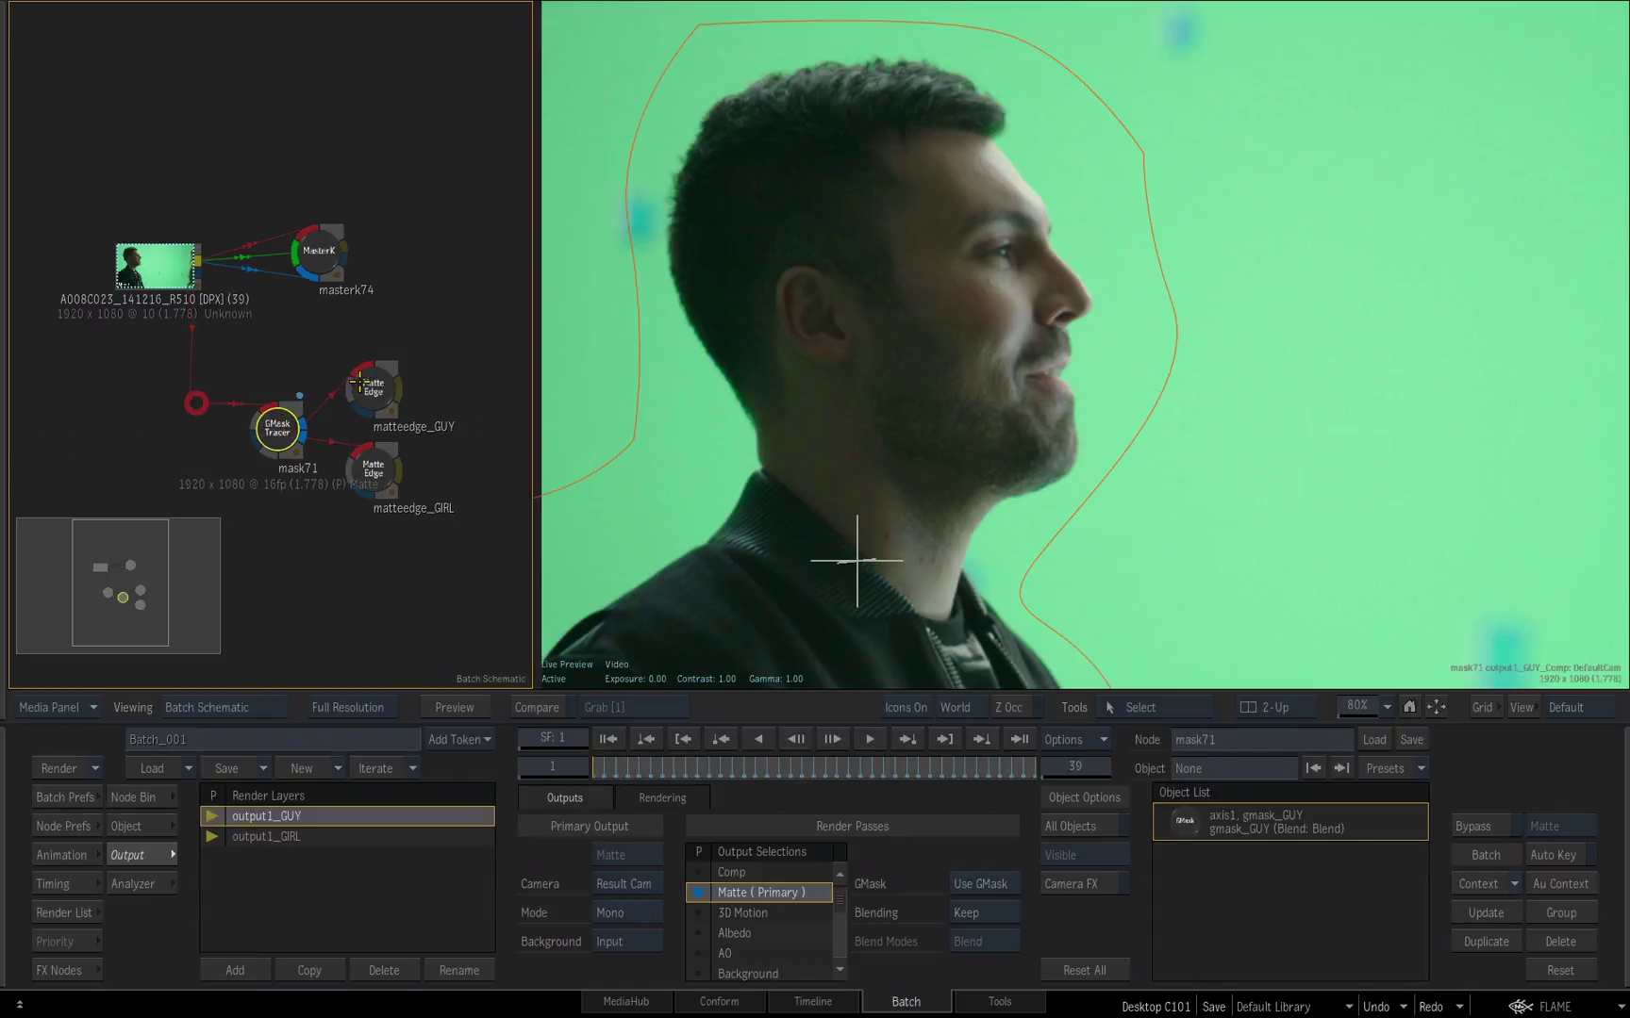
pyautogui.moveTo(374, 389)
pyautogui.mouseDown()
pyautogui.moveTo(374, 404)
pyautogui.moveTo(374, 389)
pyautogui.mouseUp()
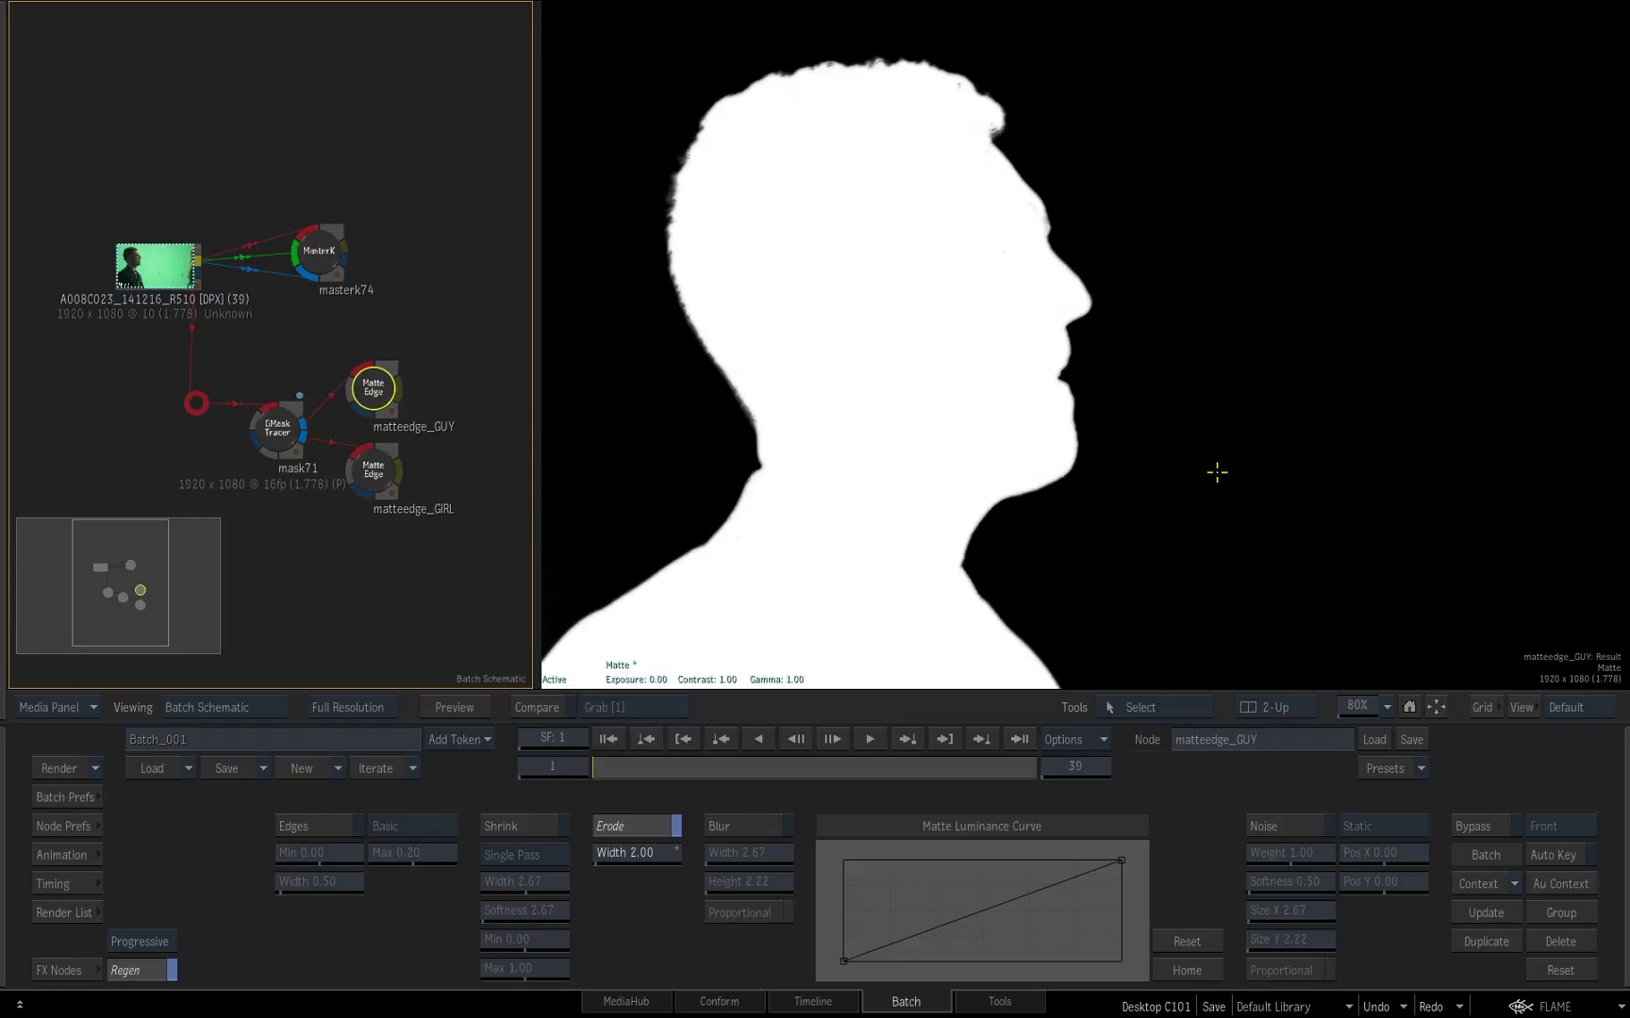
# Step: Fit the viewer and display the matteedge_GIRL matte for comparison
pyautogui.click(1437, 707)
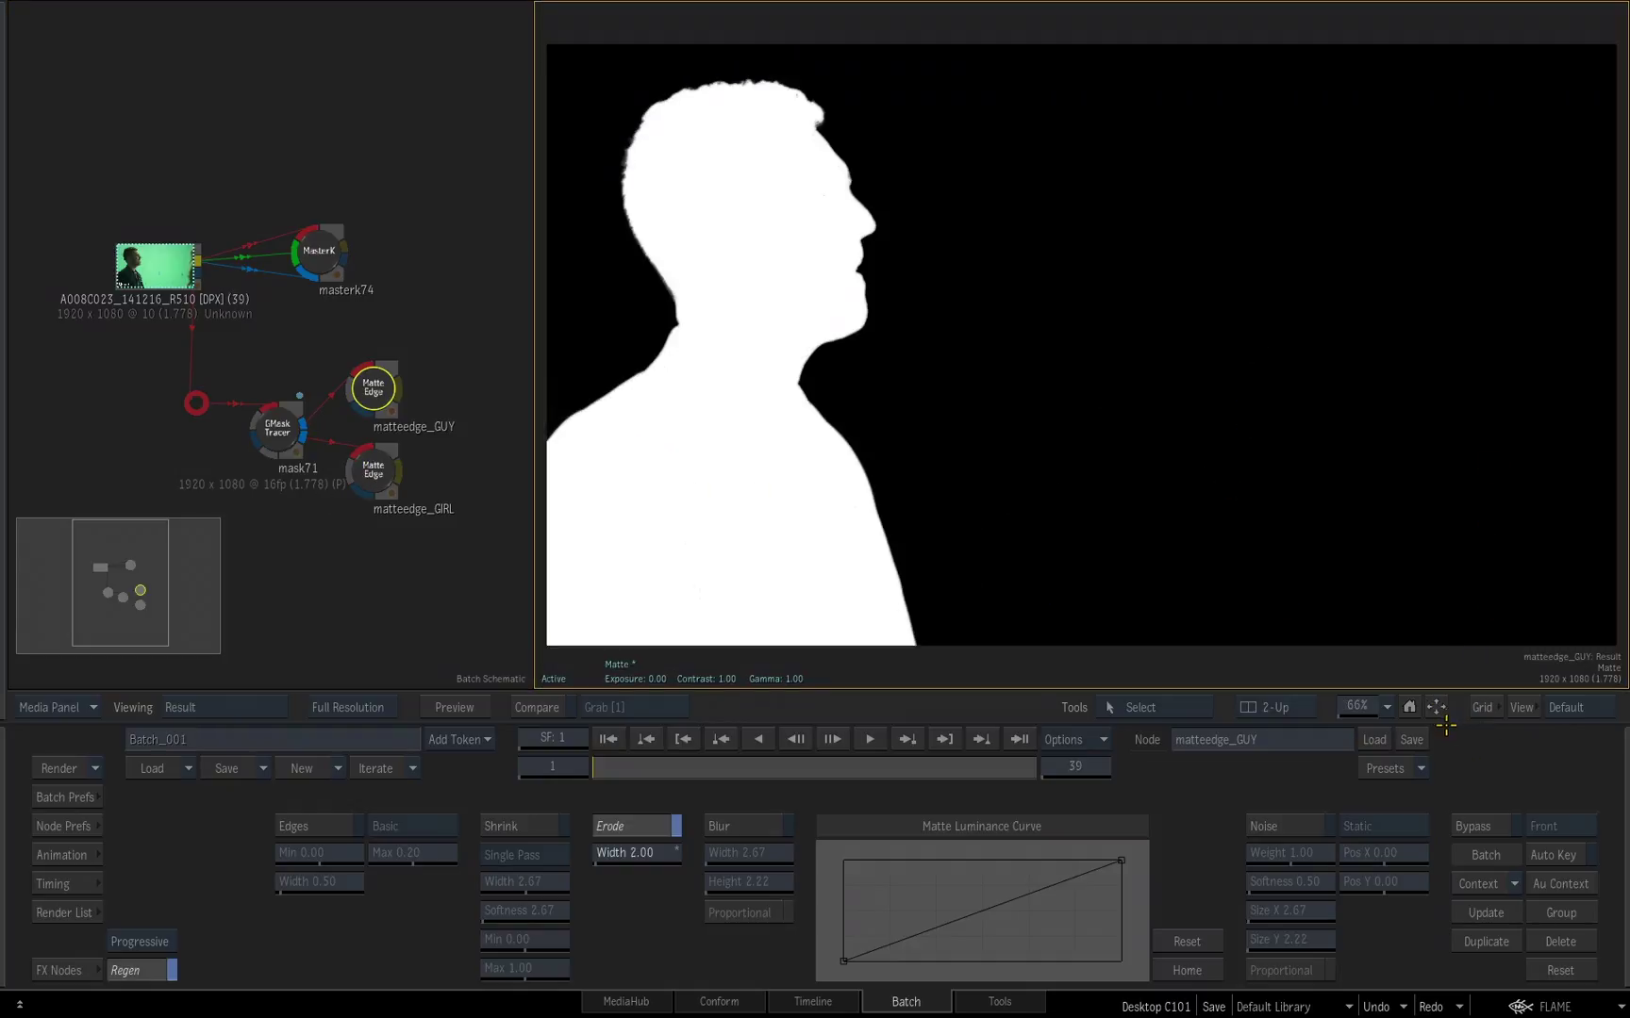
pyautogui.click(374, 472)
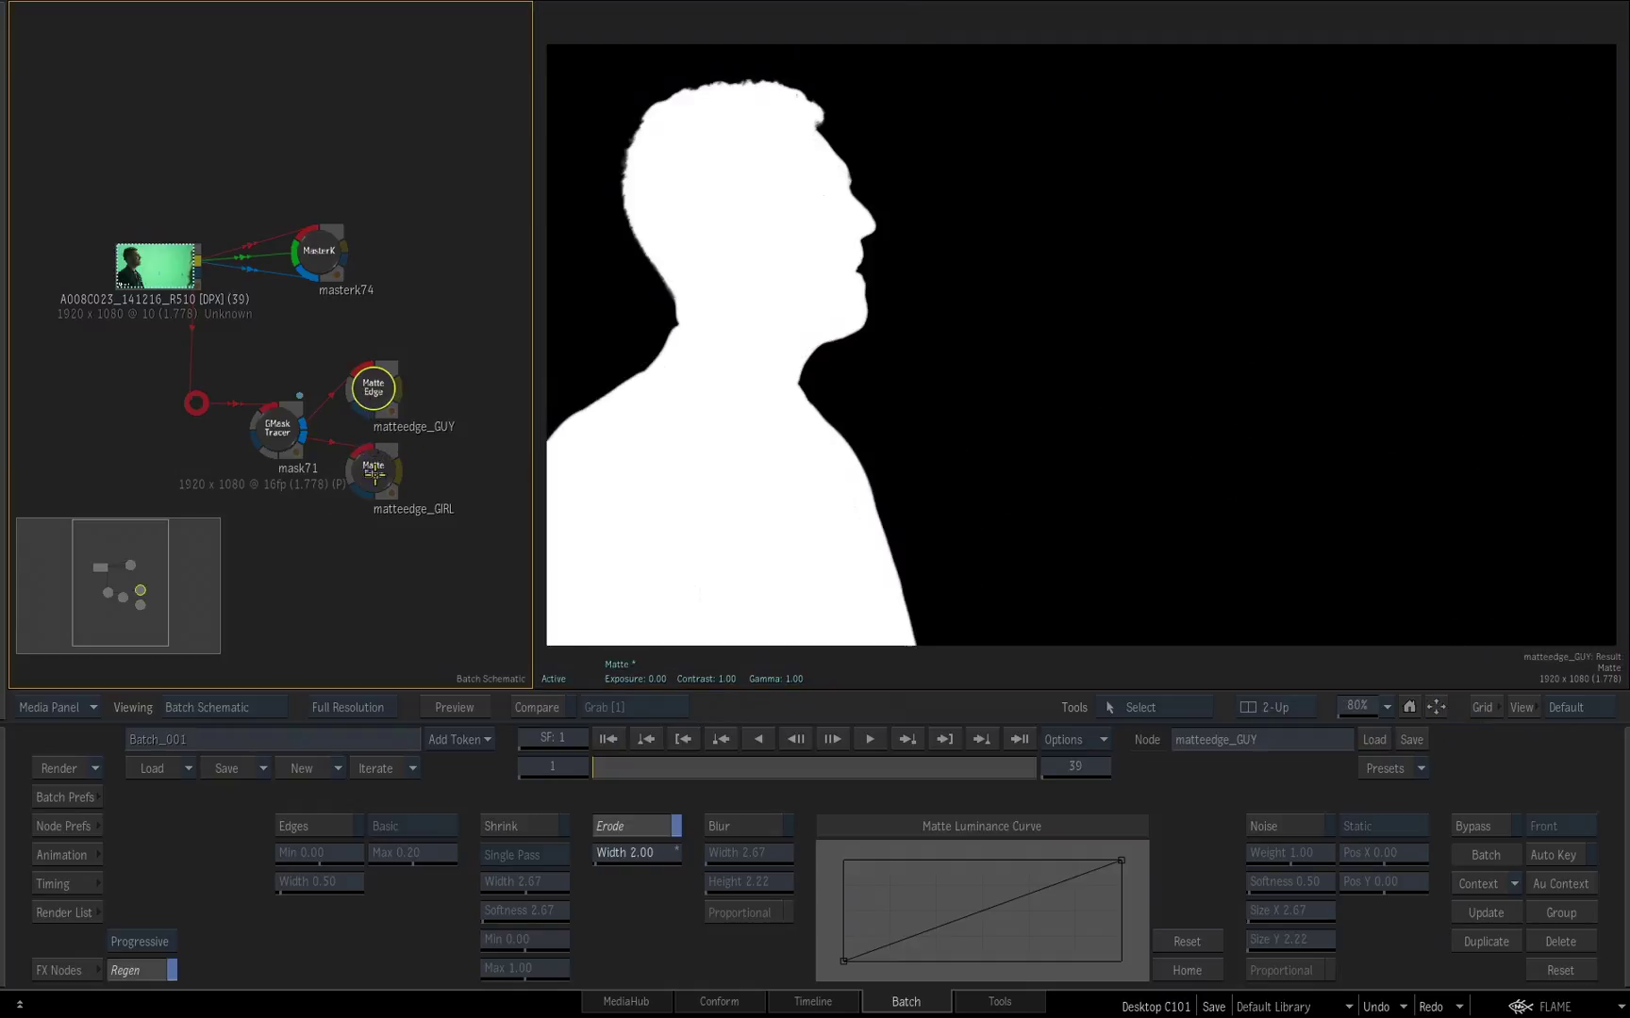
pyautogui.click(374, 471)
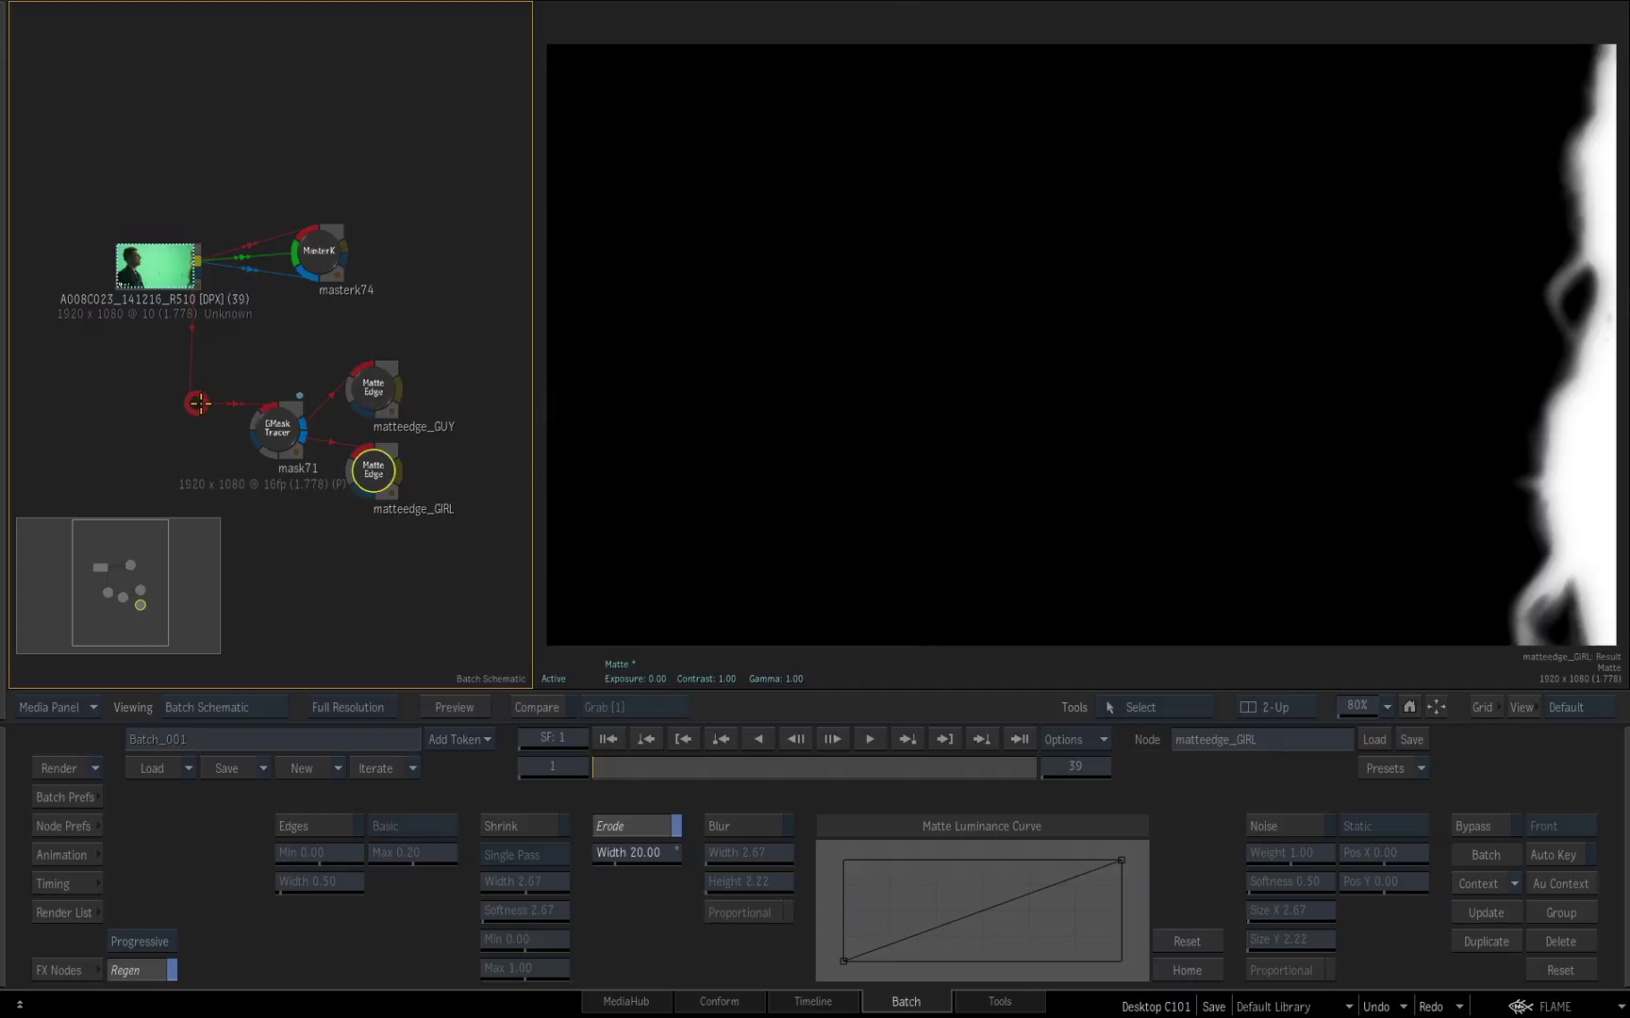
# Step: Adjust the elbow link and nudge the source clip node slightly up-left
pyautogui.moveTo(197, 403)
pyautogui.mouseDown()
pyautogui.moveTo(466, 266)
pyautogui.moveTo(470, 211)
pyautogui.moveTo(447, 251)
pyautogui.moveTo(220, 394)
pyautogui.mouseUp()
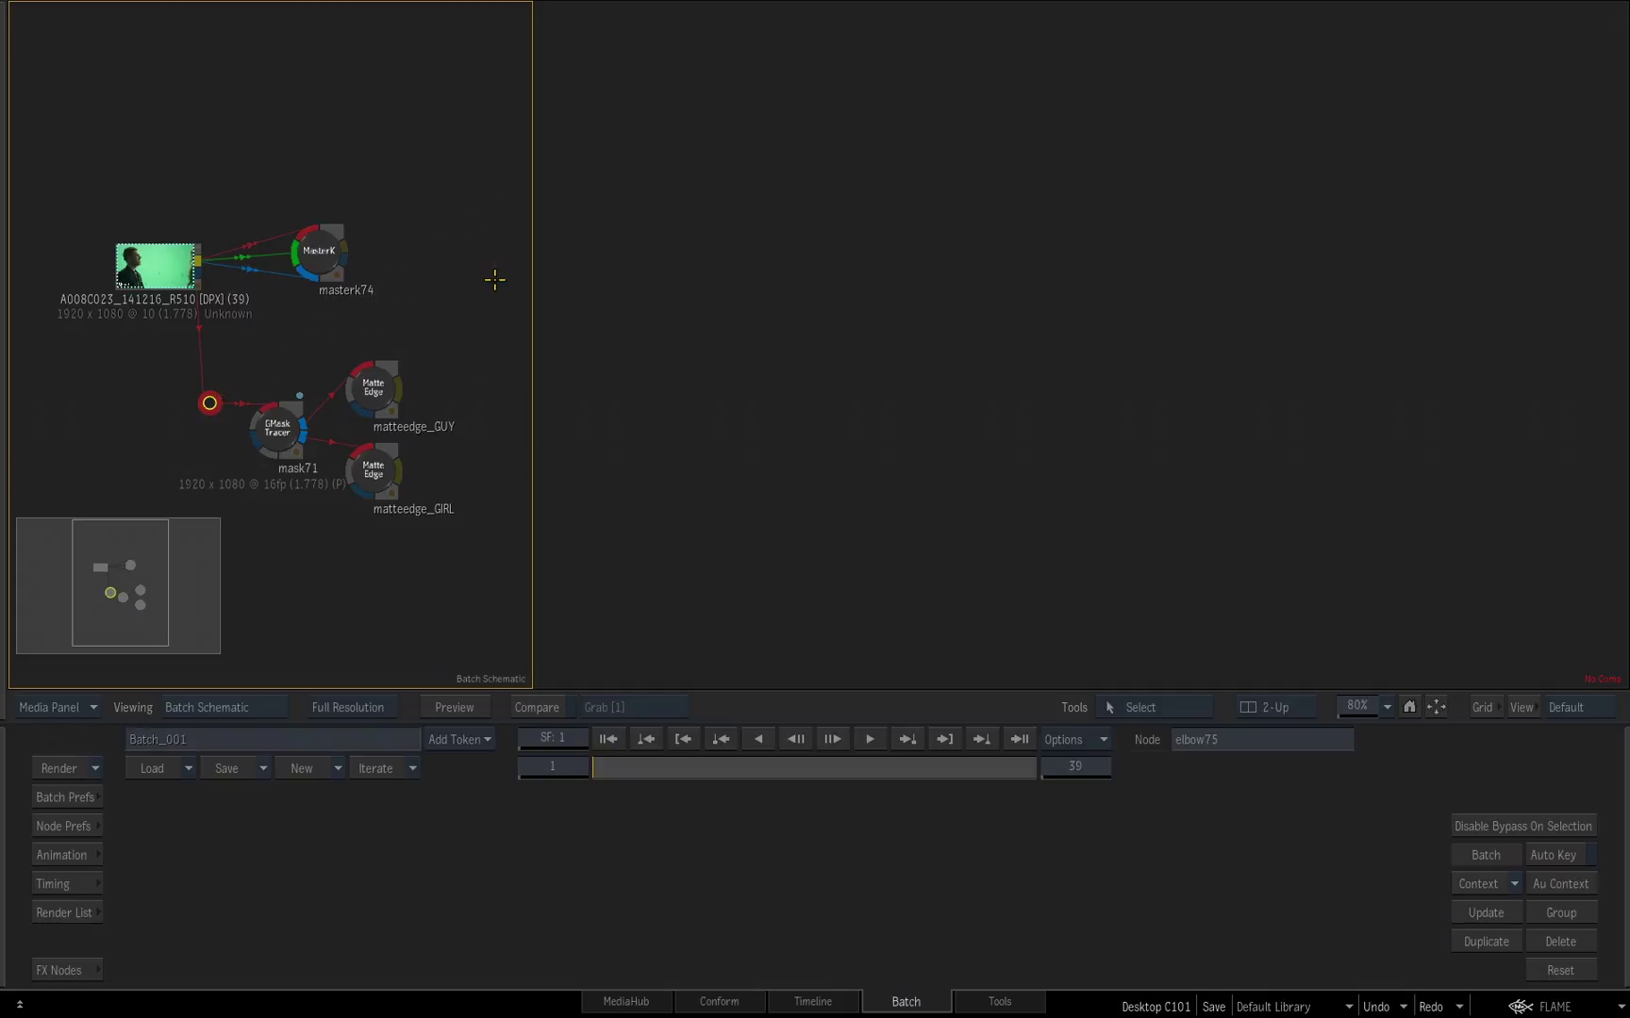
pyautogui.click(184, 250)
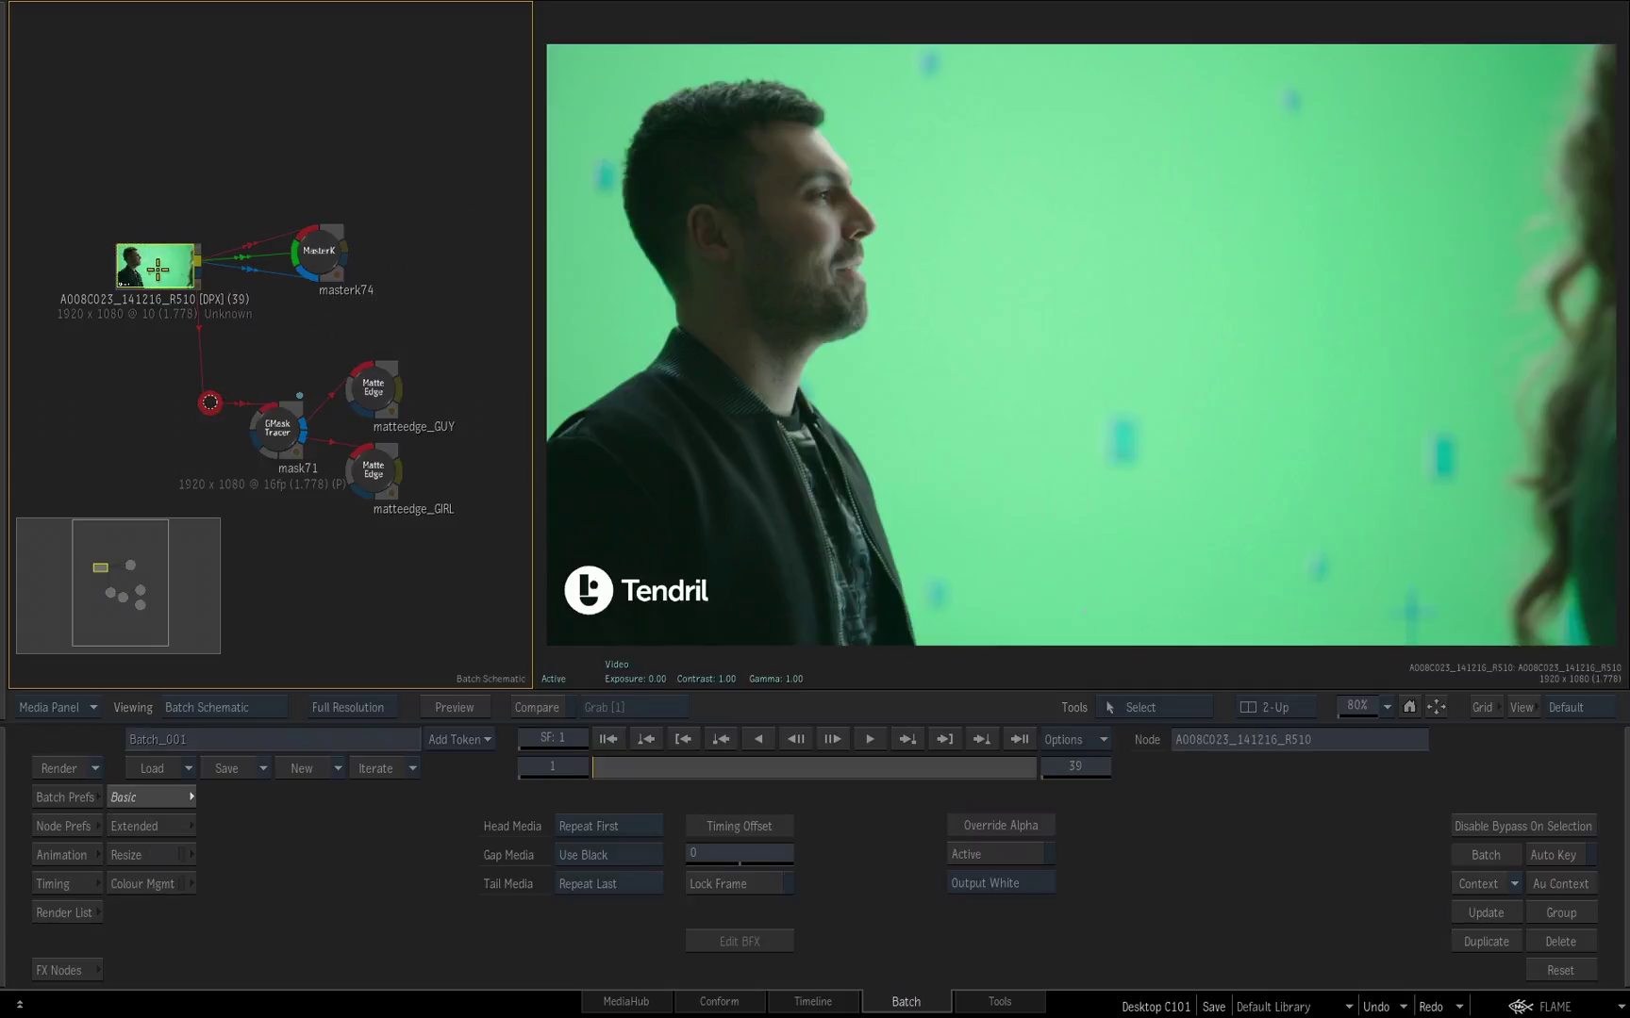
pyautogui.moveTo(184, 250); pyautogui.dragTo(170, 235)
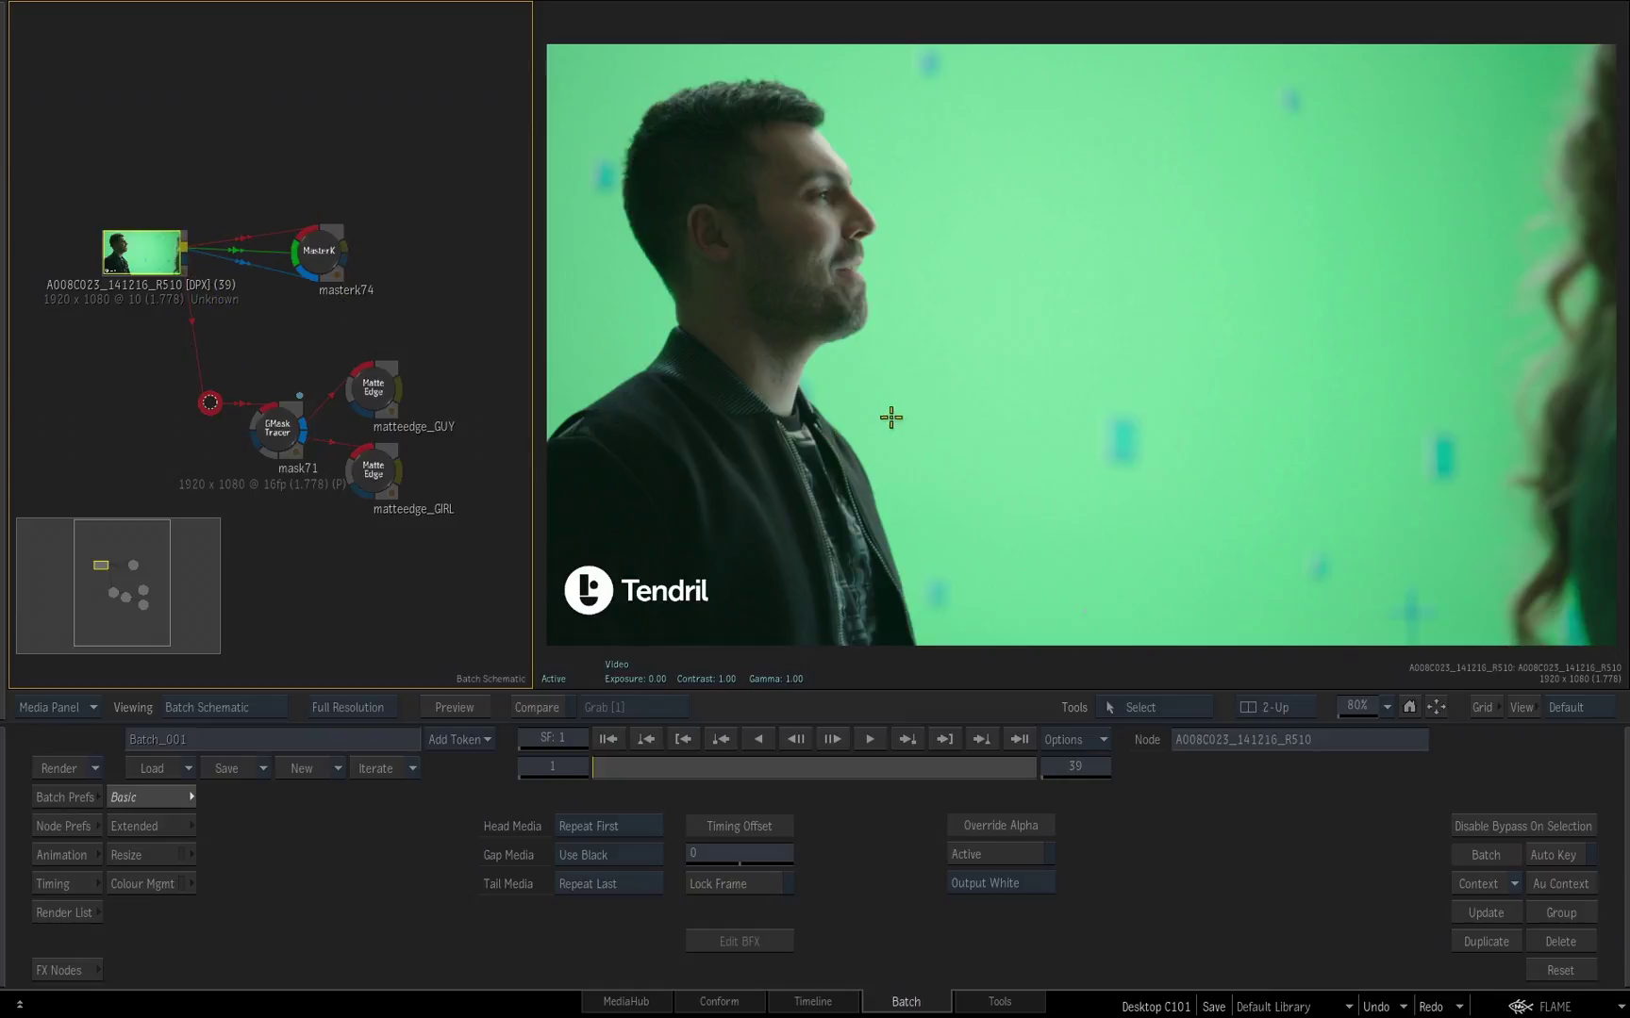
# Step: Insert elbow76 on the clip's output link and move it and masterk74 up-right
pyautogui.press('a')
pyautogui.click(185, 247)
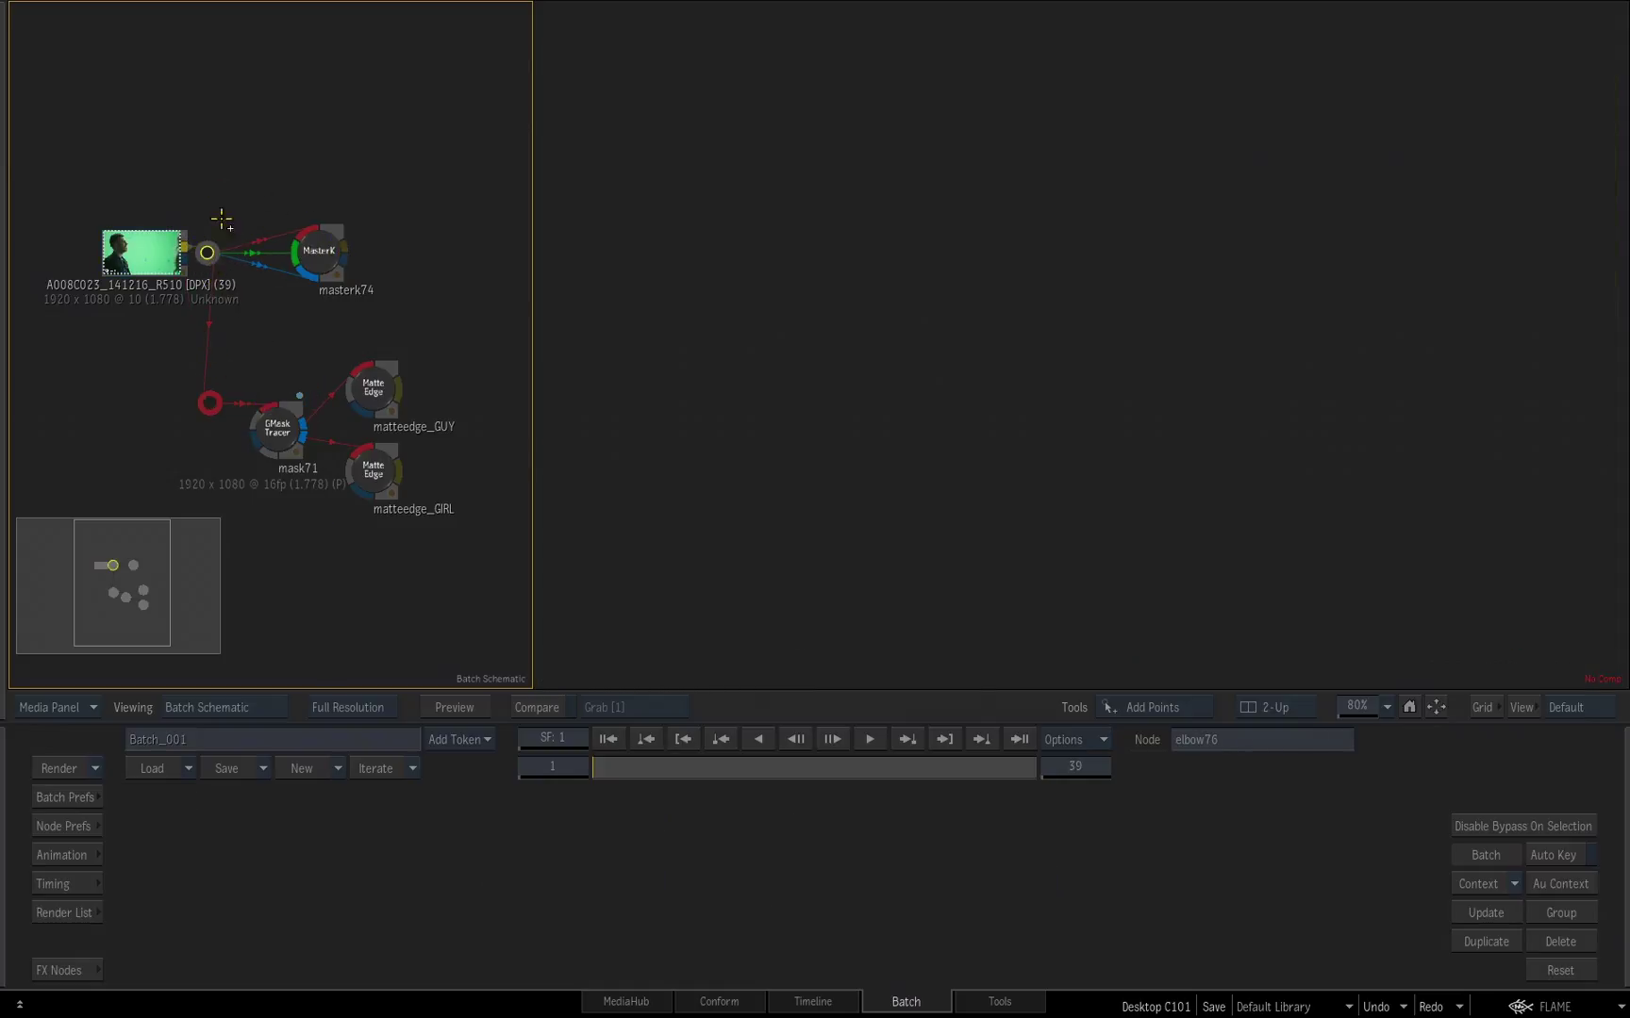
pyautogui.press('Escape')
pyautogui.moveTo(207, 253); pyautogui.dragTo(196, 184)
pyautogui.moveTo(318, 240); pyautogui.dragTo(331, 171)
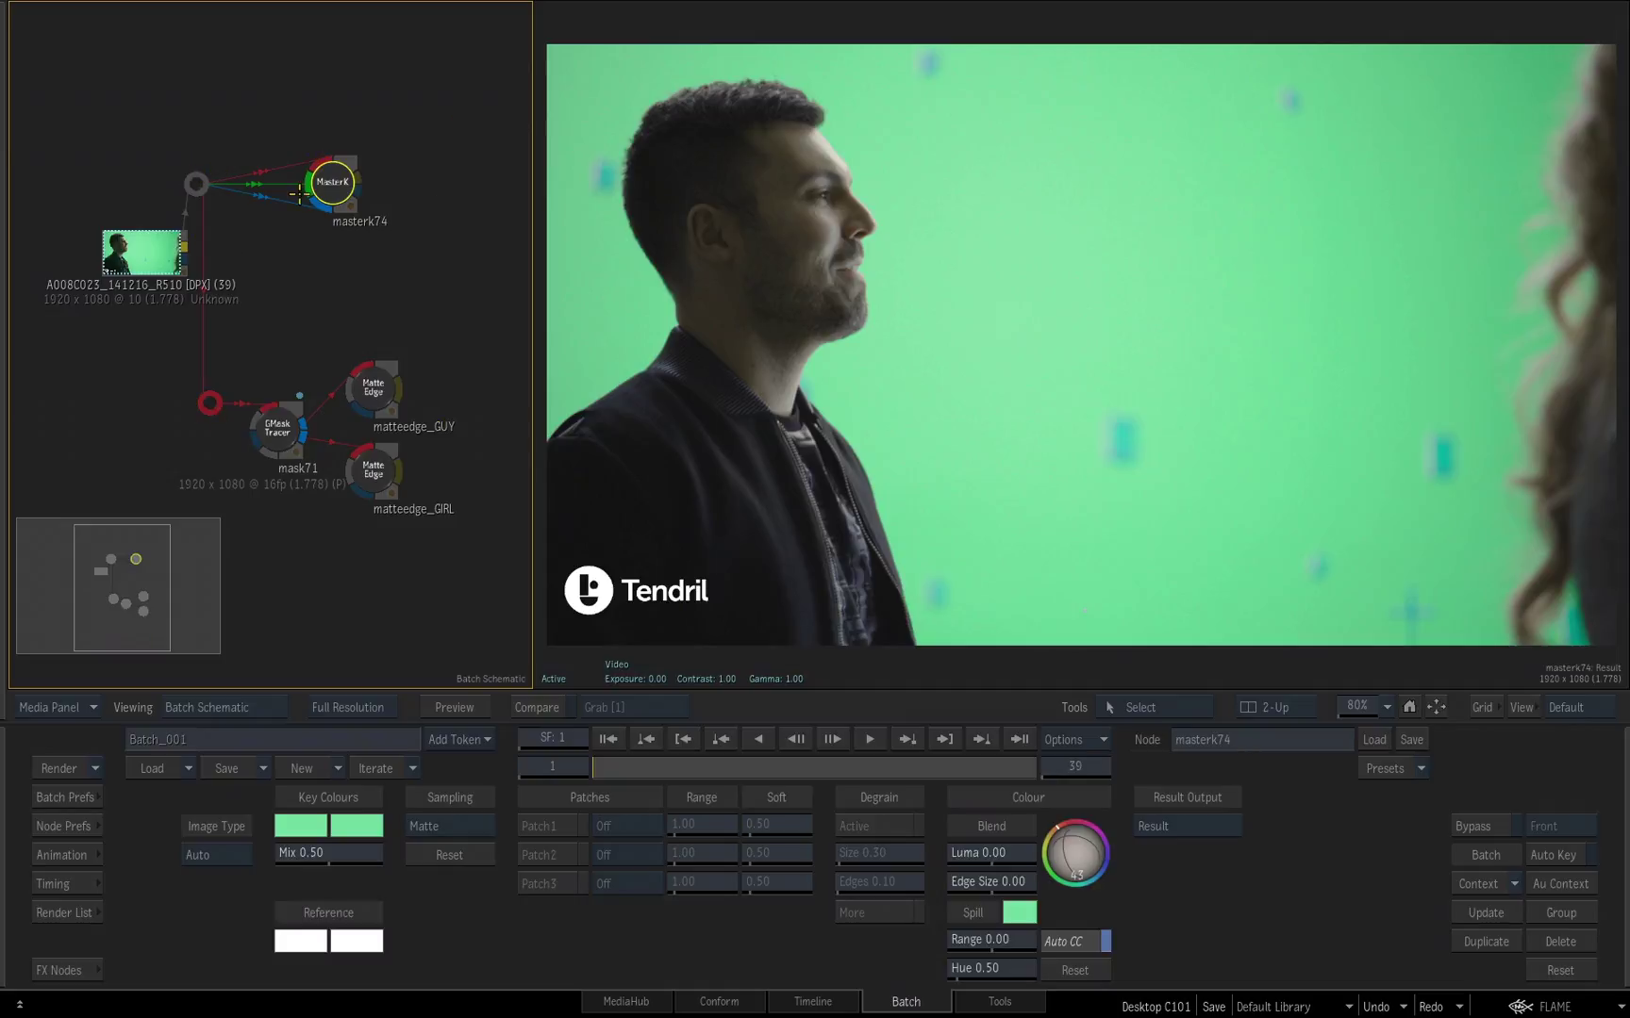
# Step: Relink the clip through the elbows and fine-tune the elbow and masterk74 positions
pyautogui.moveTo(210, 404)
pyautogui.mouseDown()
pyautogui.moveTo(248, 347)
pyautogui.moveTo(211, 402)
pyautogui.mouseUp()
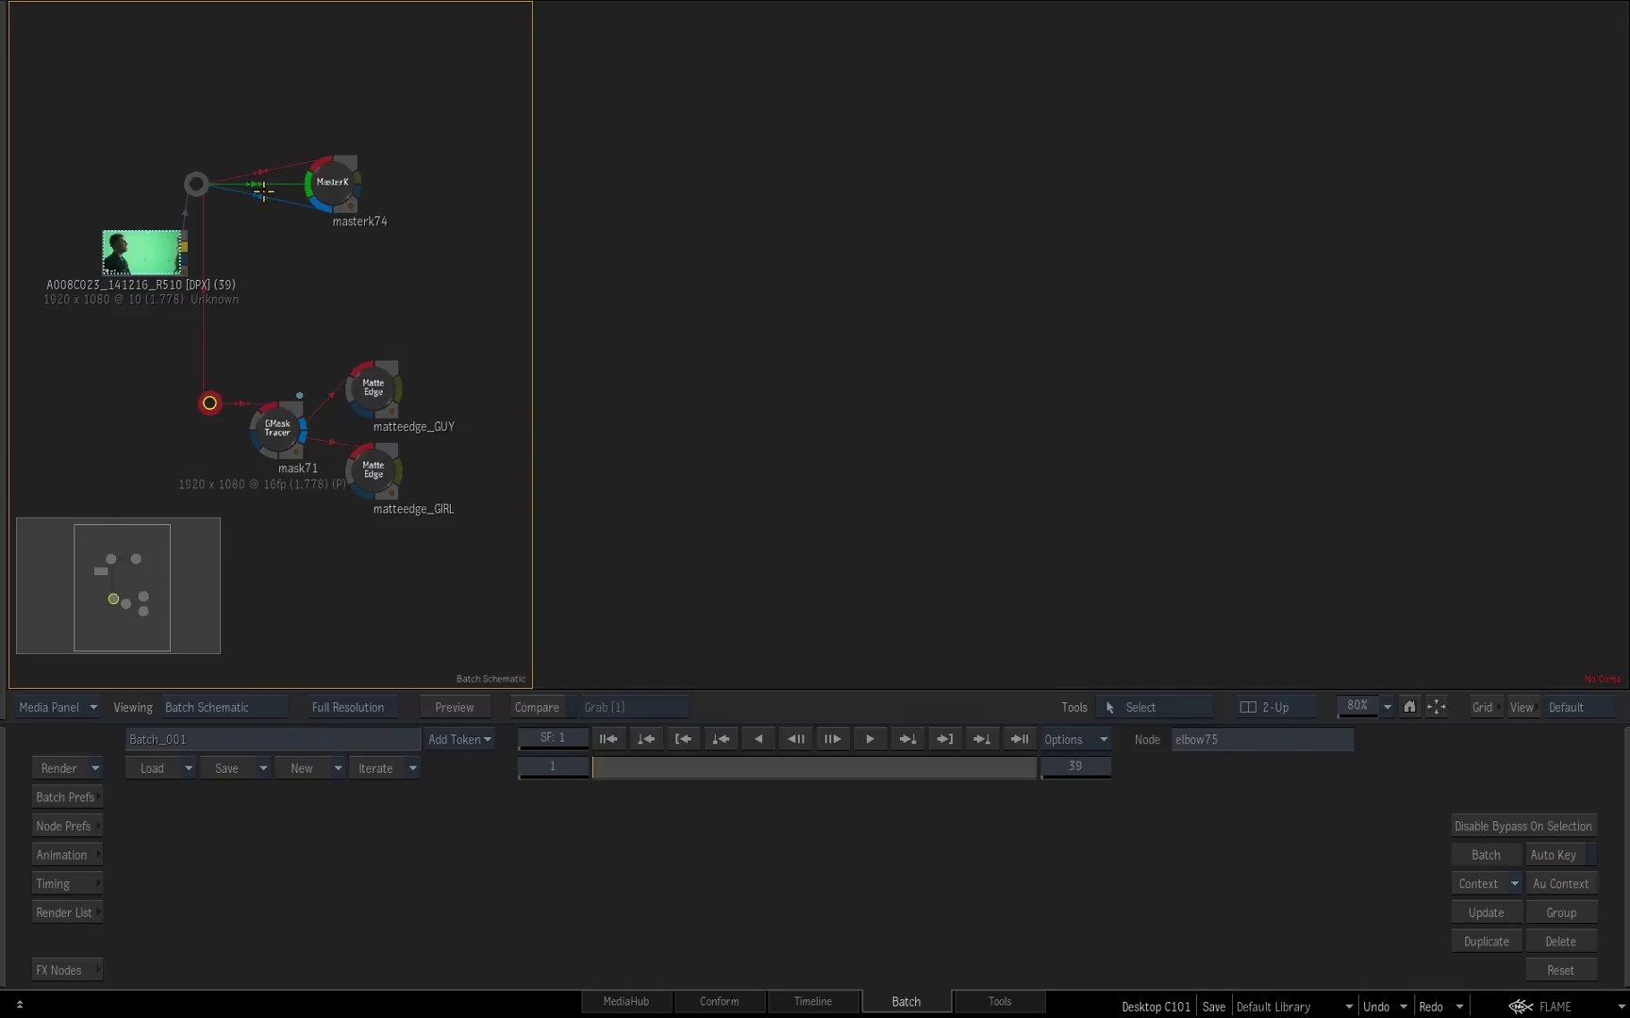
pyautogui.moveTo(182, 246); pyautogui.dragTo(210, 403)
pyautogui.moveTo(318, 180); pyautogui.dragTo(372, 180)
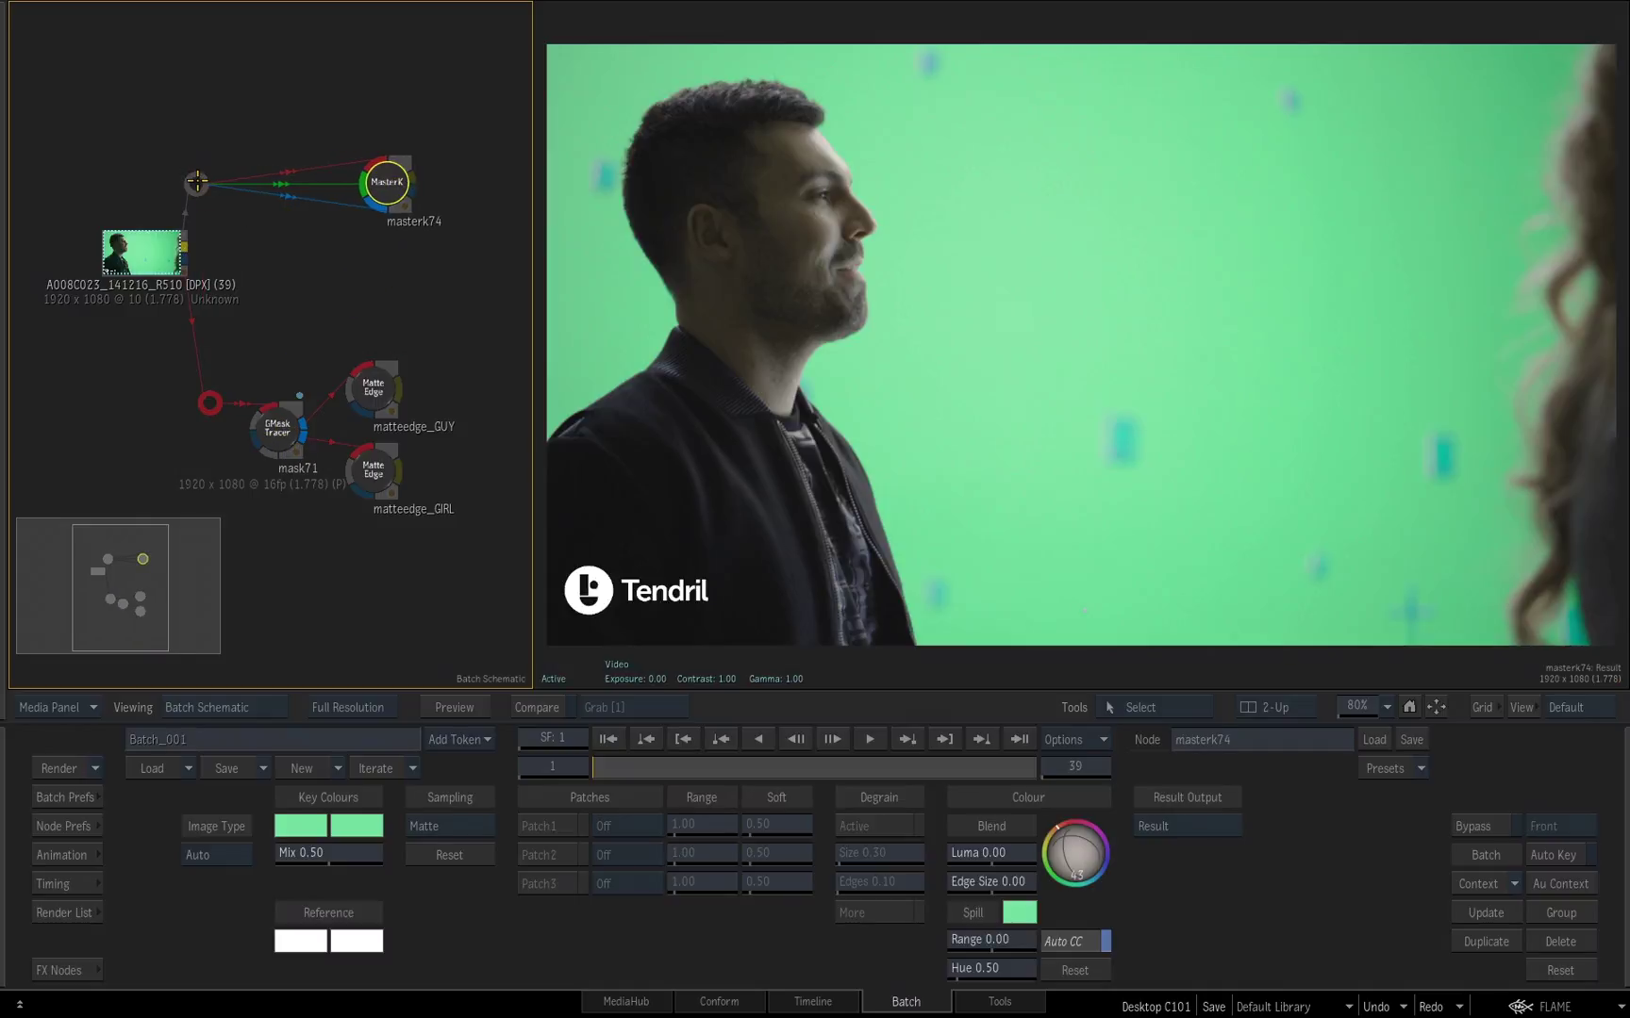
pyautogui.moveTo(197, 182); pyautogui.dragTo(250, 184)
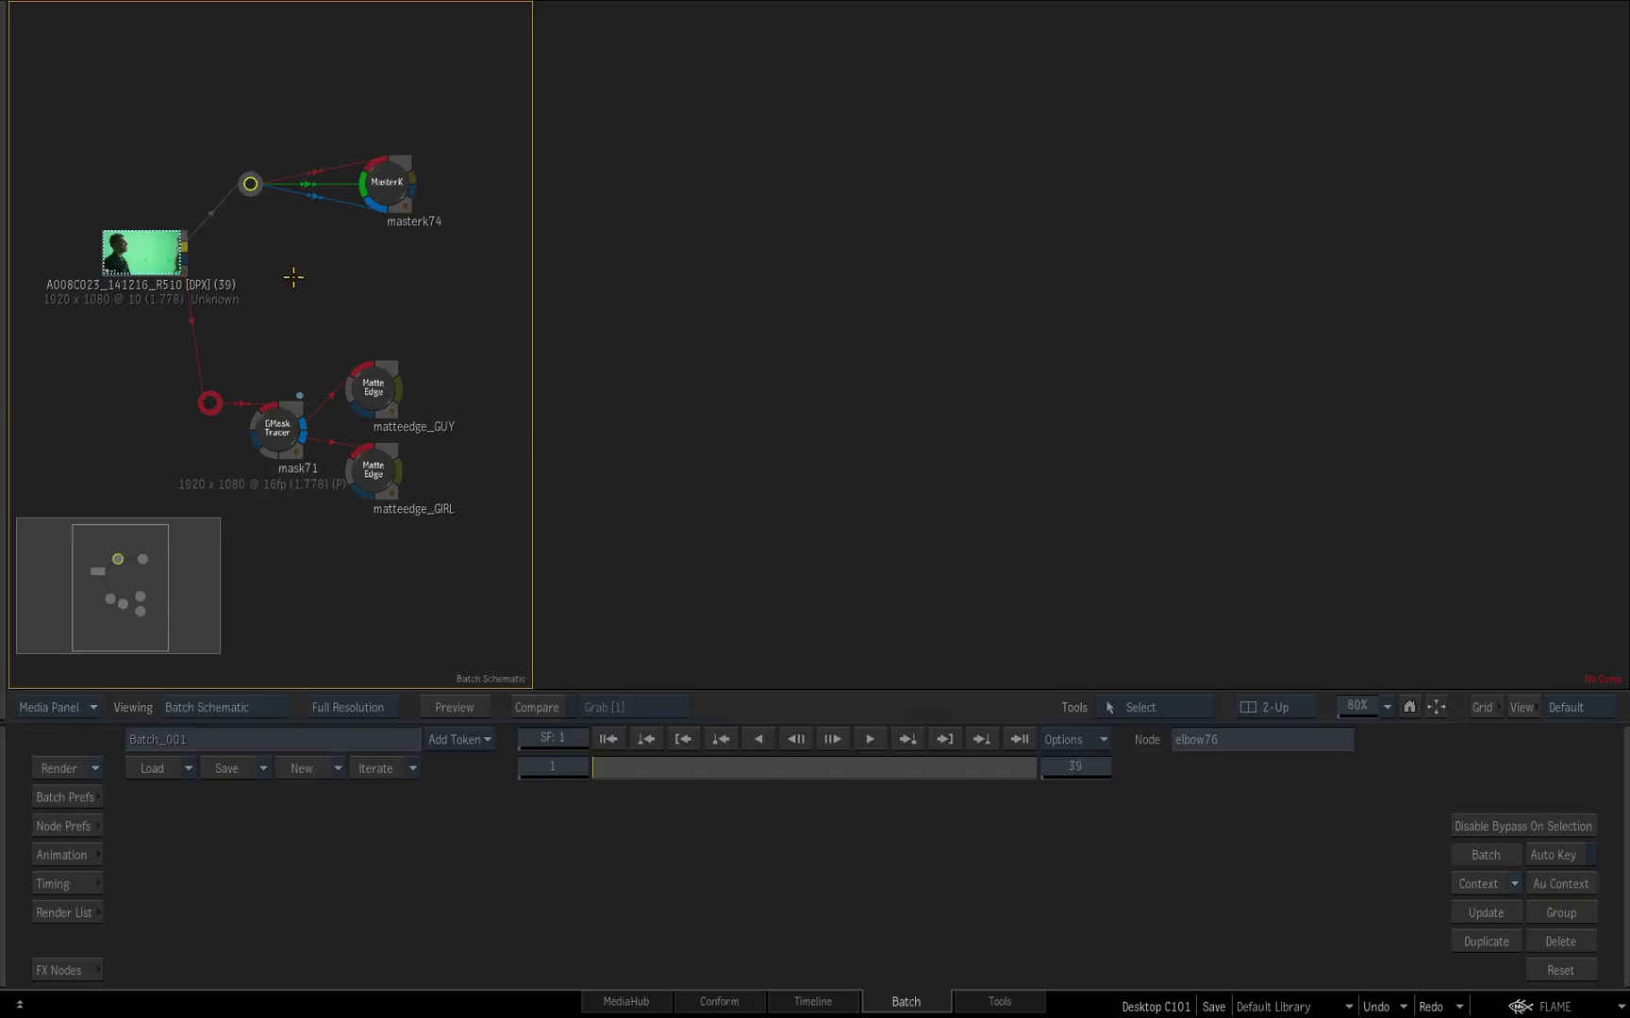
pyautogui.moveTo(375, 182); pyautogui.dragTo(349, 171)
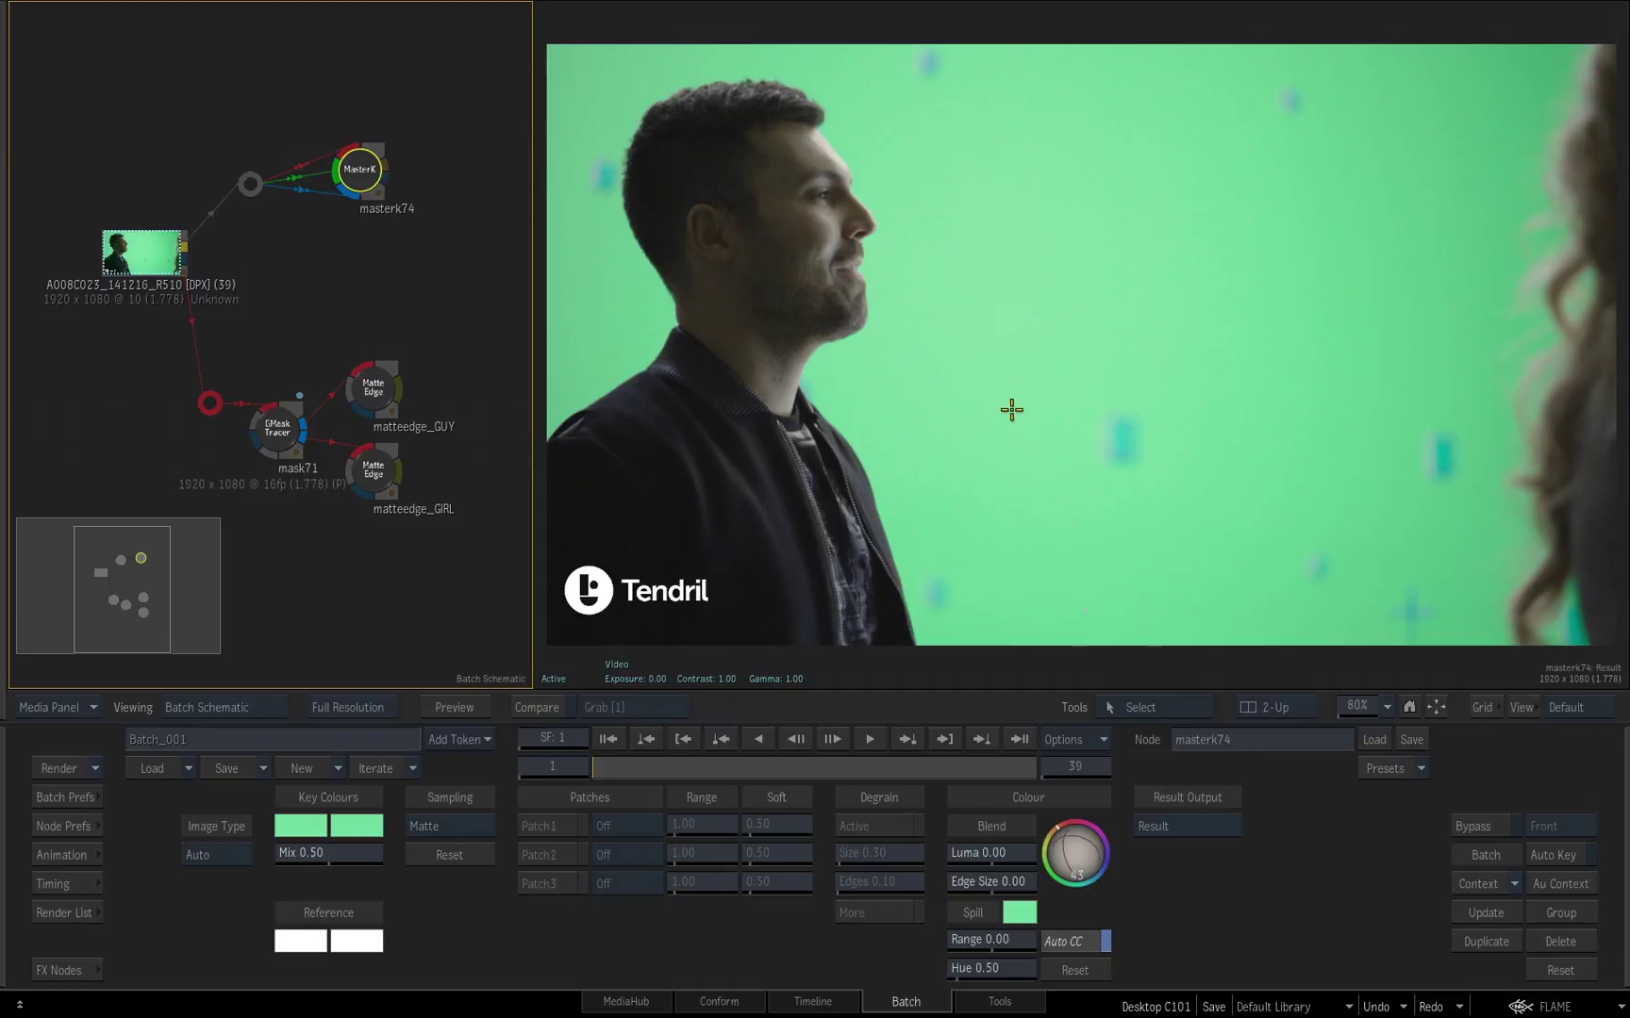
# Step: Place Colour Warper node cwarp77 just after masterk74 and open its grading editor
pyautogui.click(55, 969)
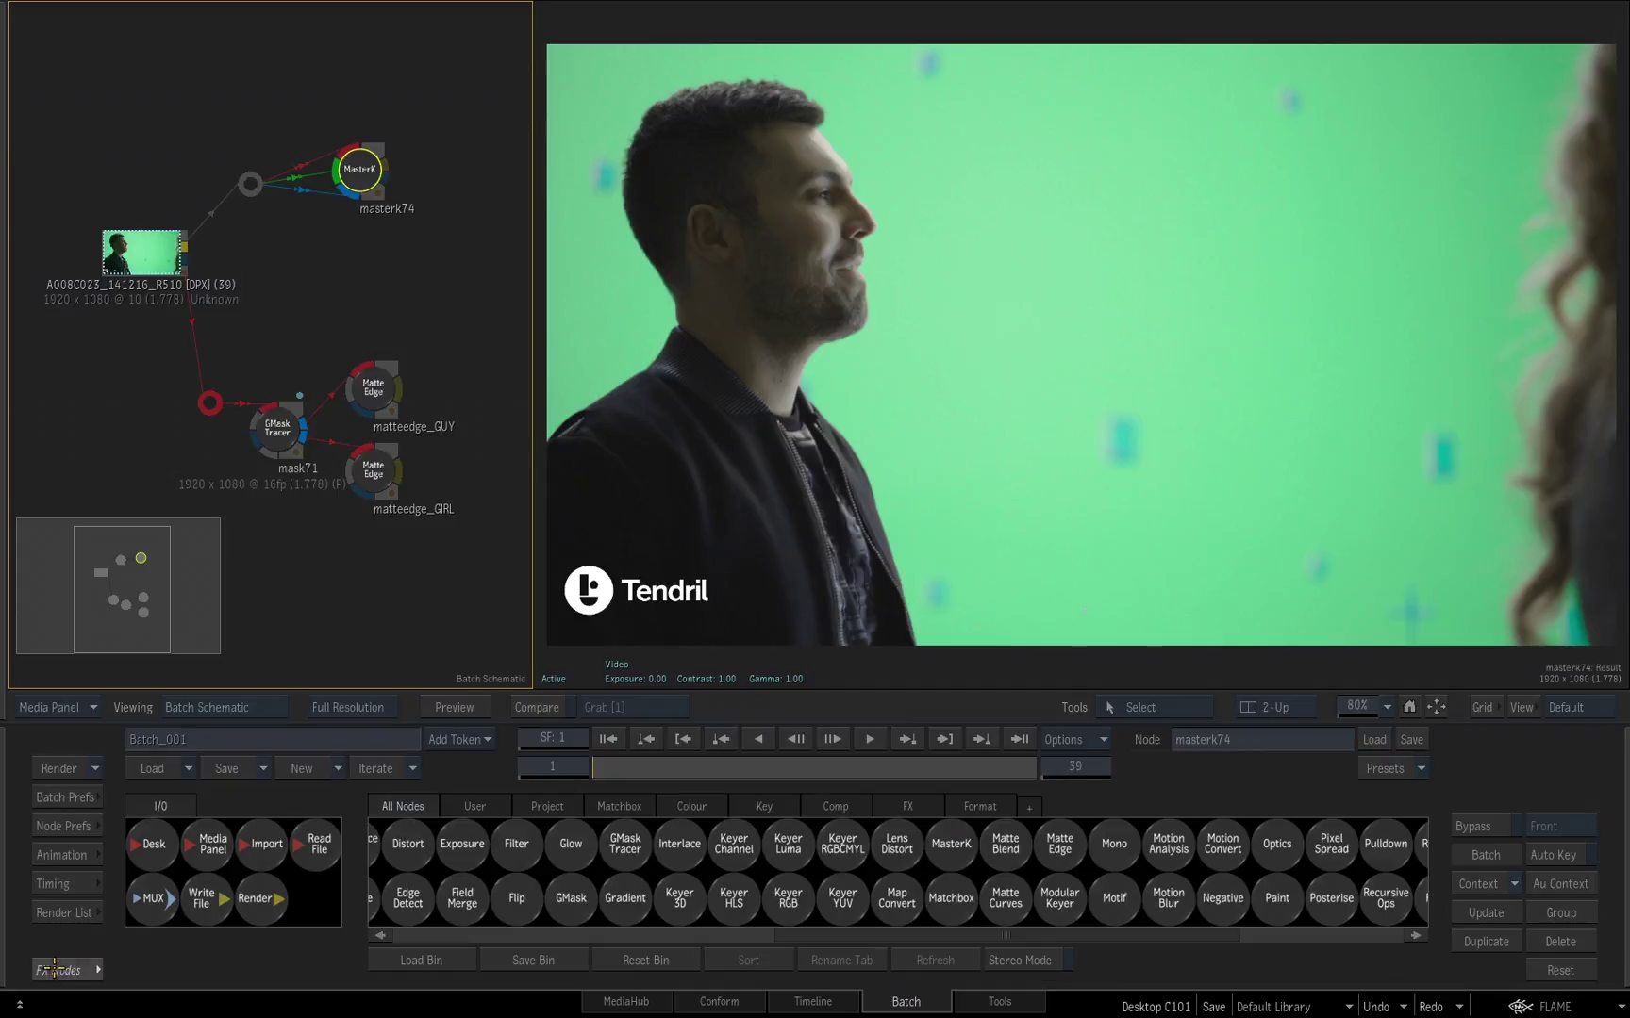
pyautogui.press('c')
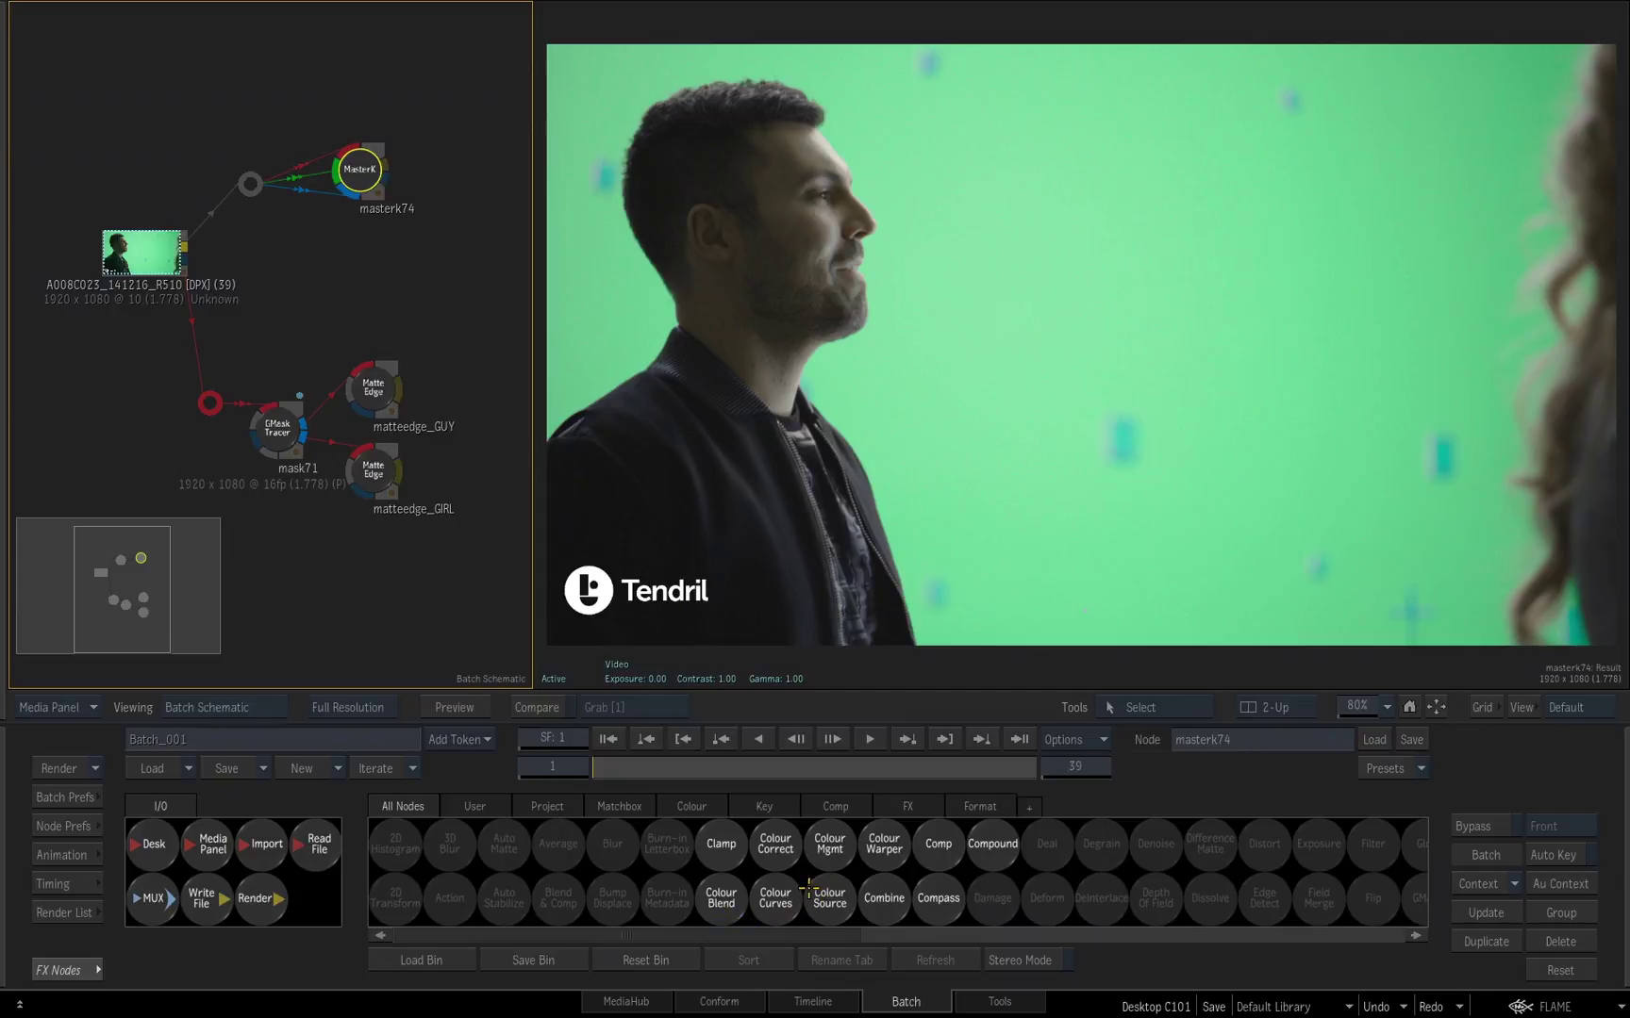
pyautogui.click(884, 843)
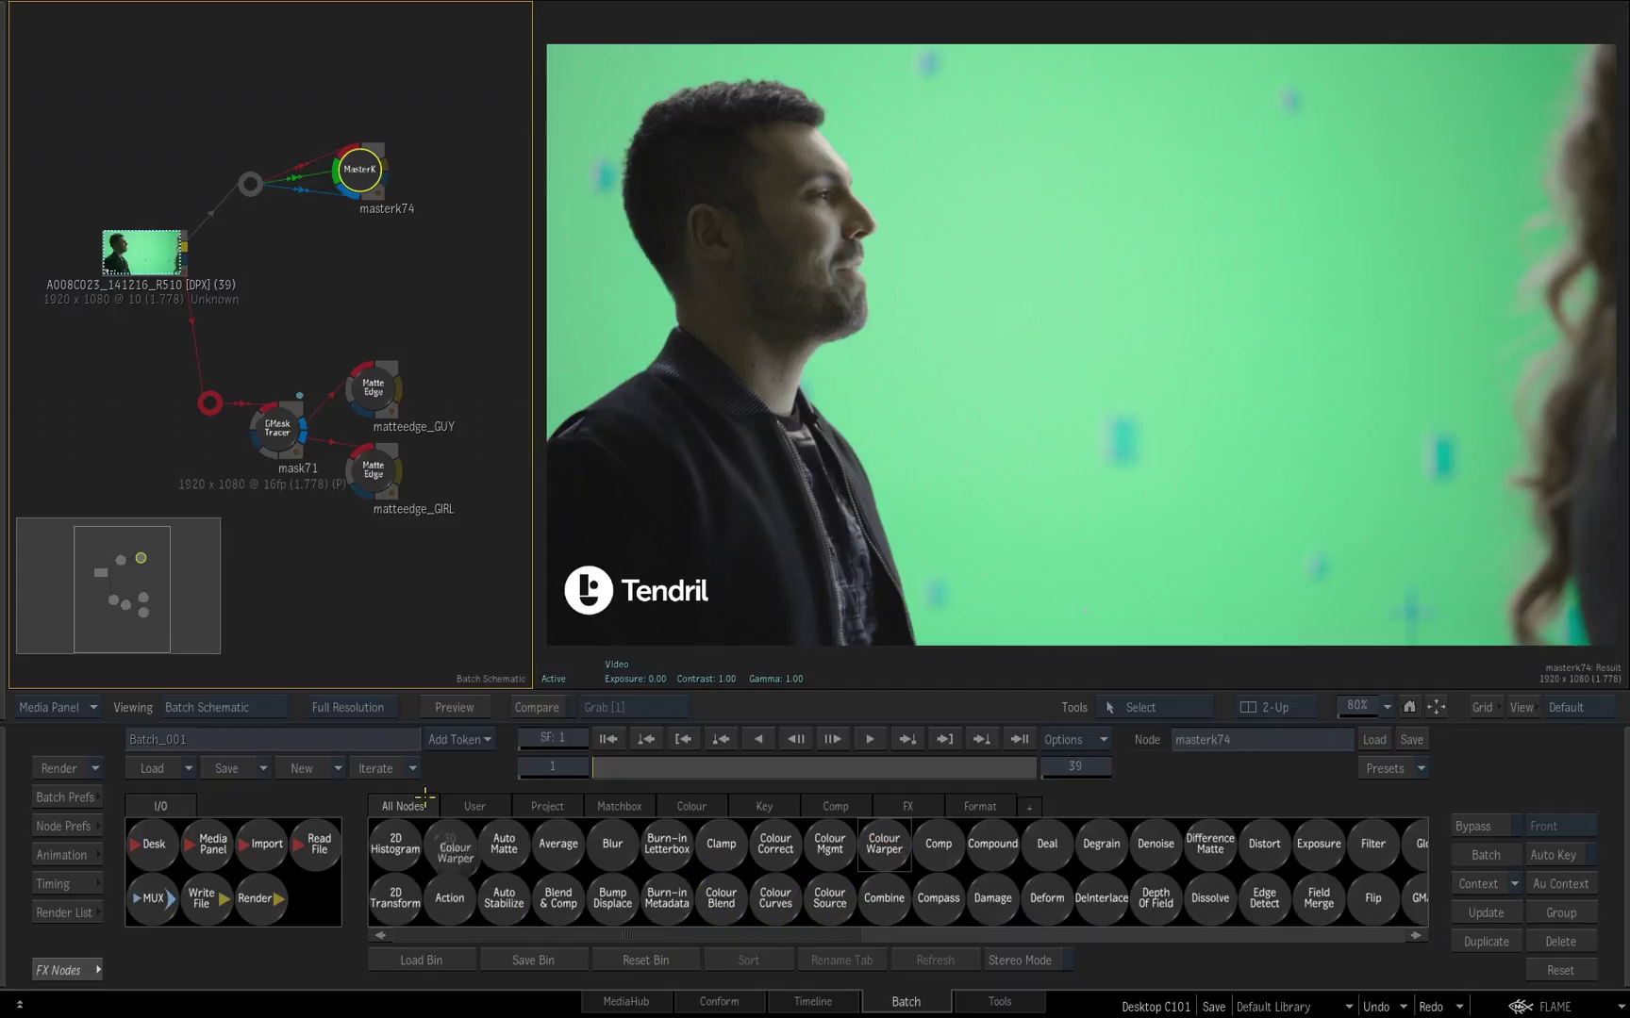
pyautogui.click(465, 144)
pyautogui.moveTo(467, 148)
pyautogui.mouseDown()
pyautogui.moveTo(456, 191)
pyautogui.moveTo(455, 171)
pyautogui.mouseUp()
pyautogui.doubleClick(456, 171)
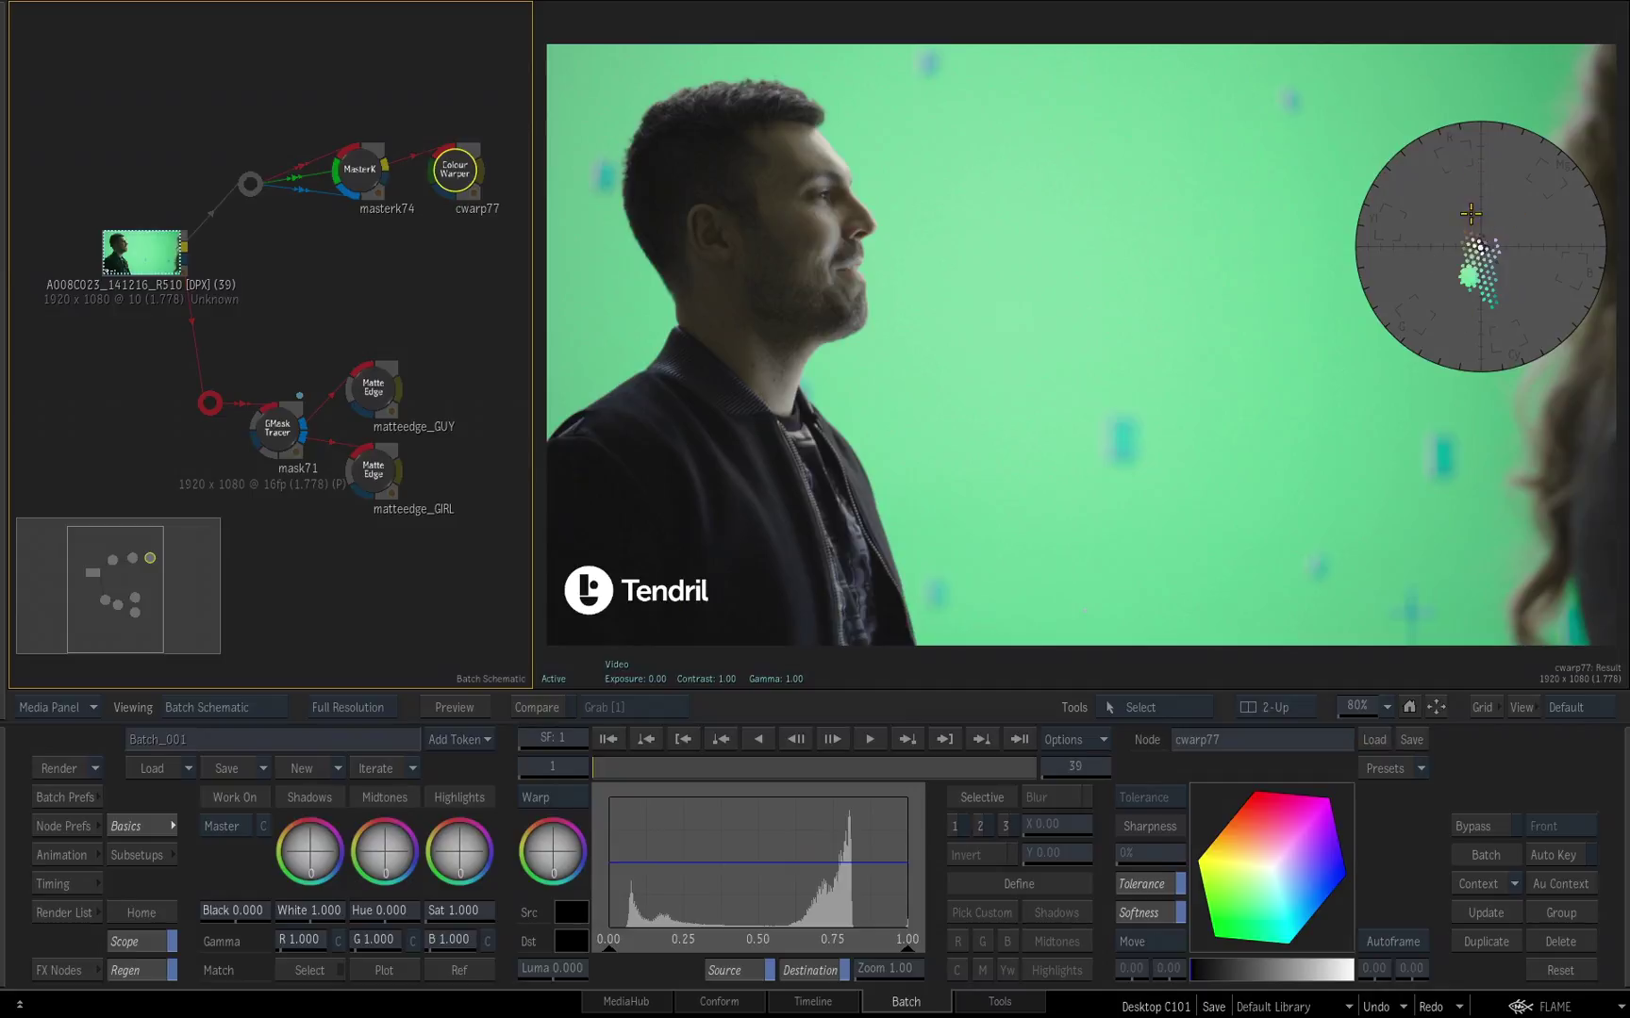
pyautogui.moveTo(1472, 175); pyautogui.dragTo(1441, 62)
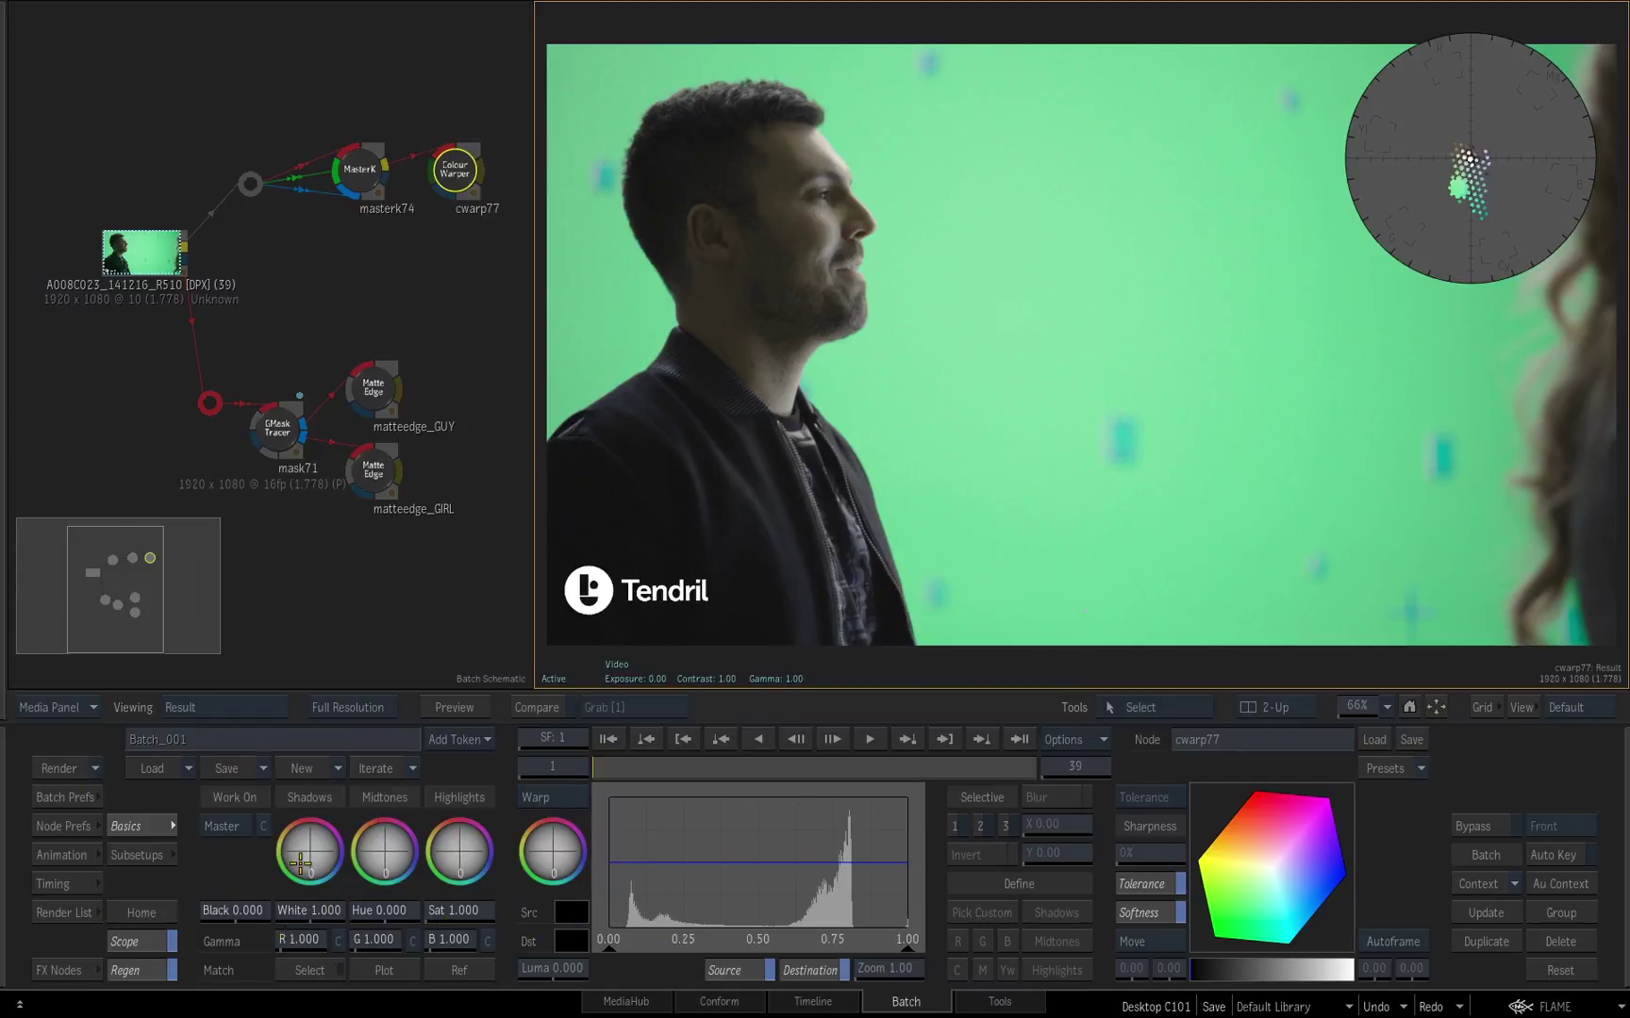
# Step: Glance at Batch Prefs and nudge cwarp77 slightly right
pyautogui.click(45, 798)
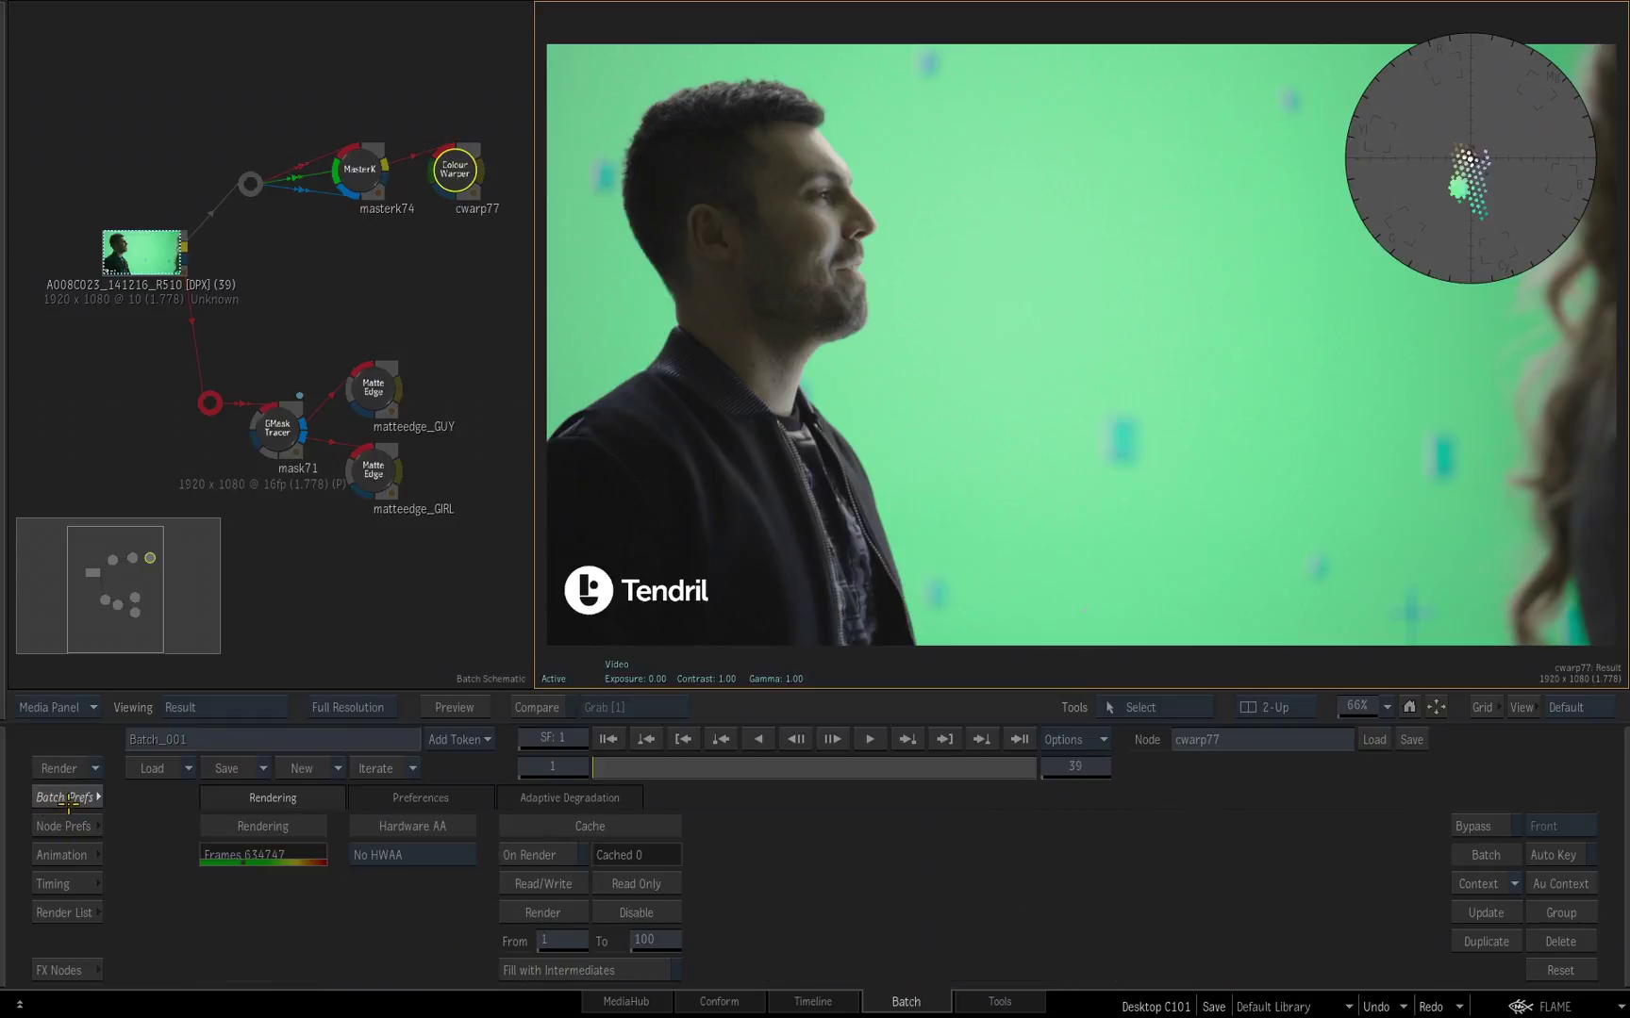
pyautogui.click(50, 801)
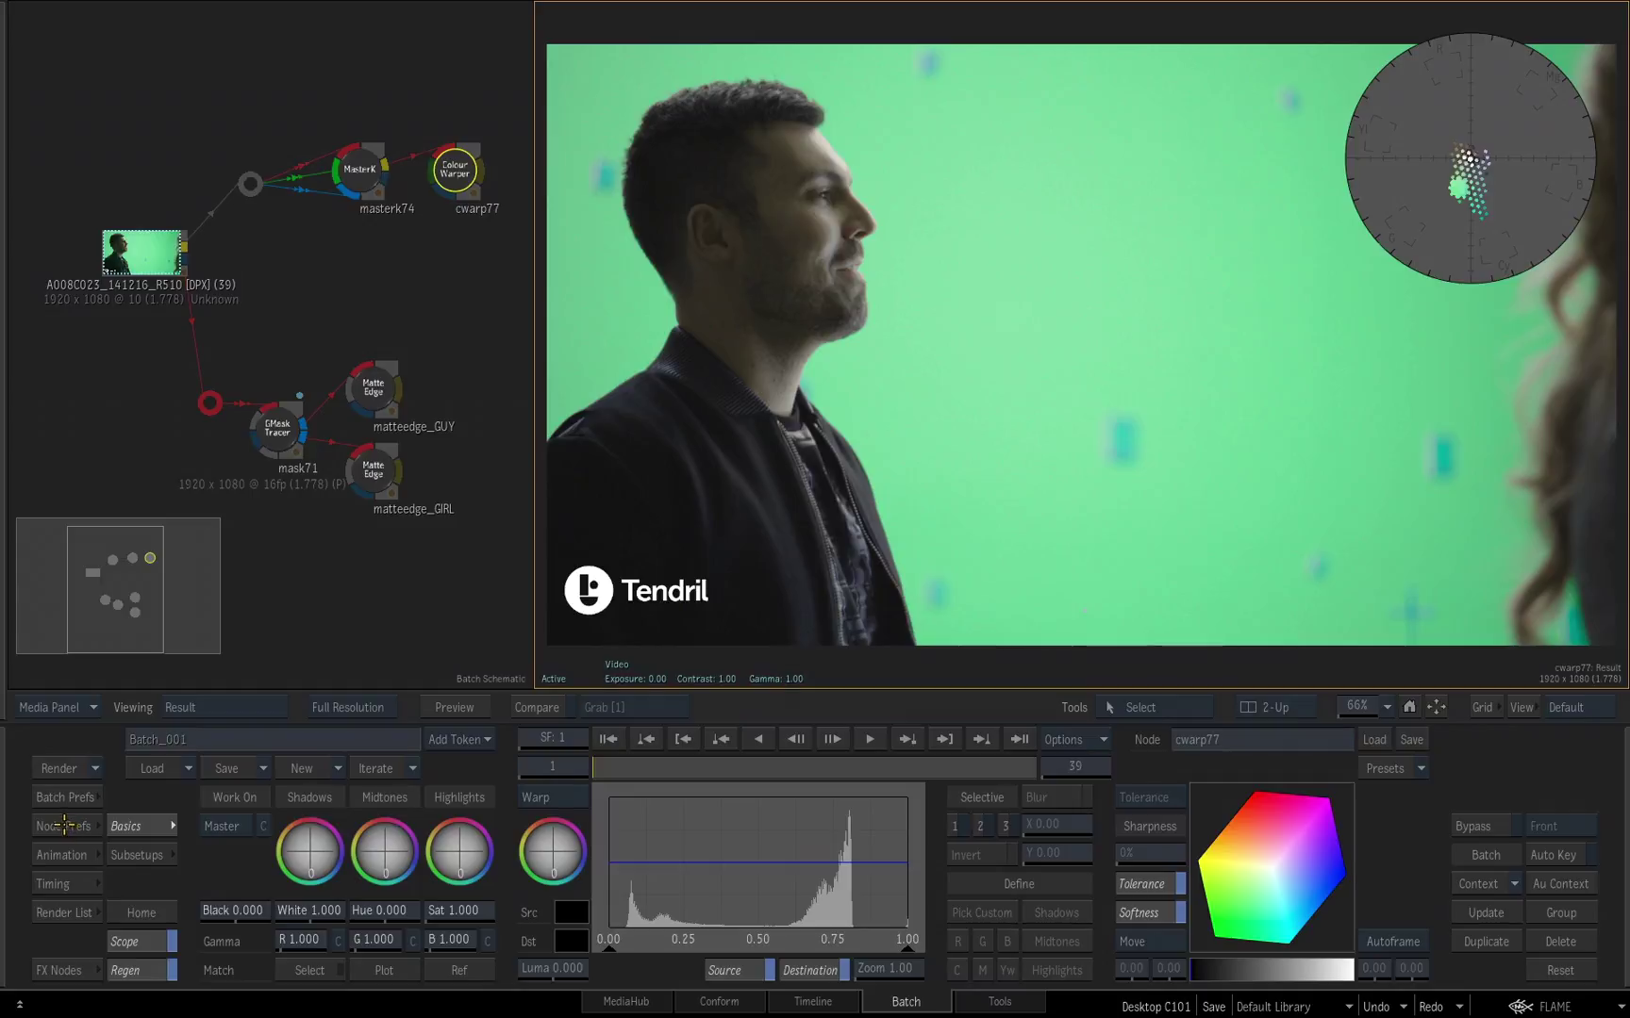
pyautogui.moveTo(457, 176); pyautogui.dragTo(454, 172)
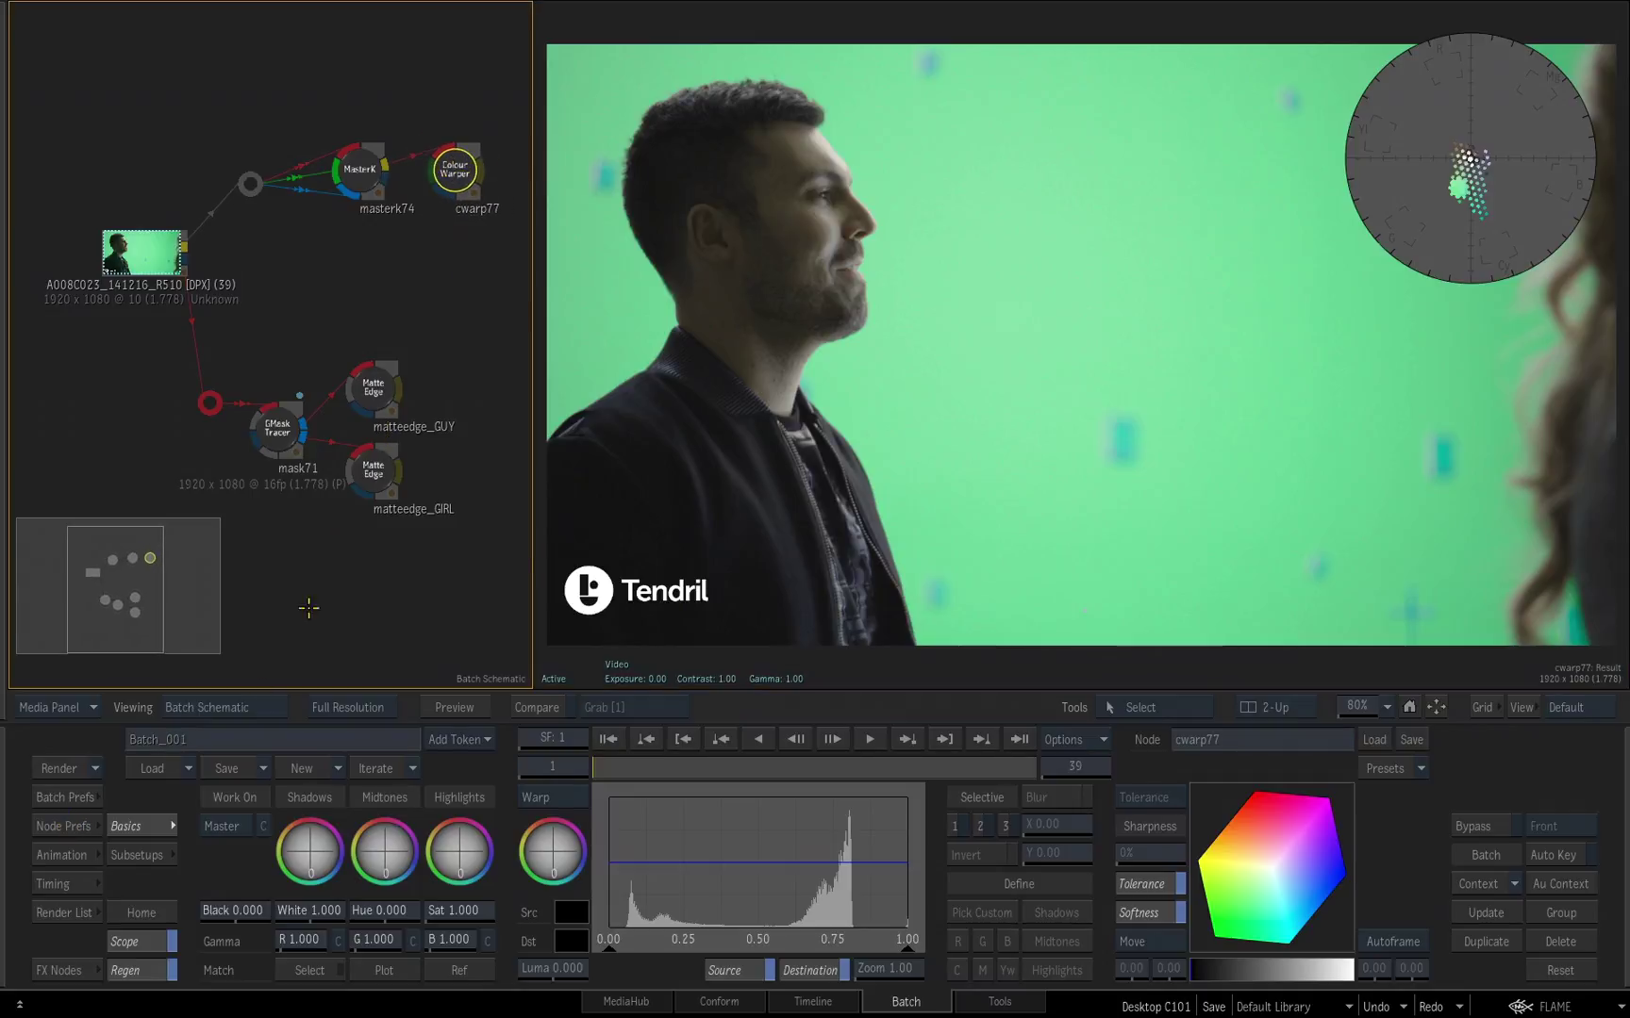
# Step: Open the Colour Warper Node Prefs and flip the scope between 3D and 2D, ending in 2D
pyautogui.click(59, 827)
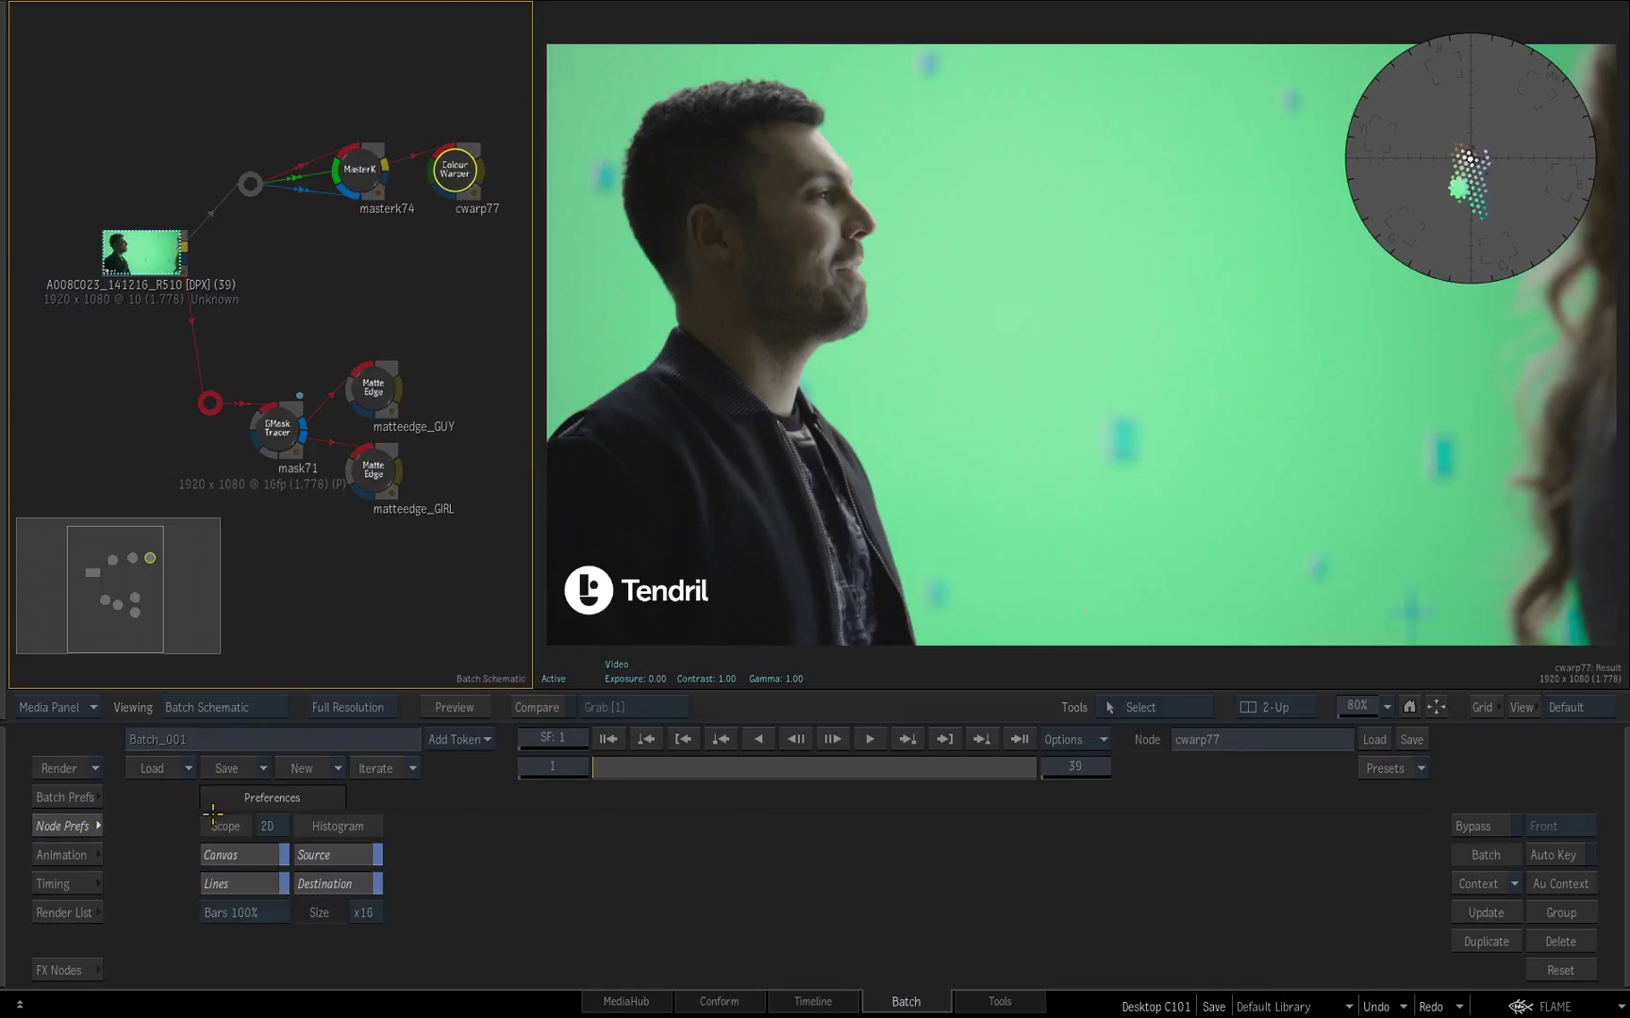
pyautogui.click(268, 826)
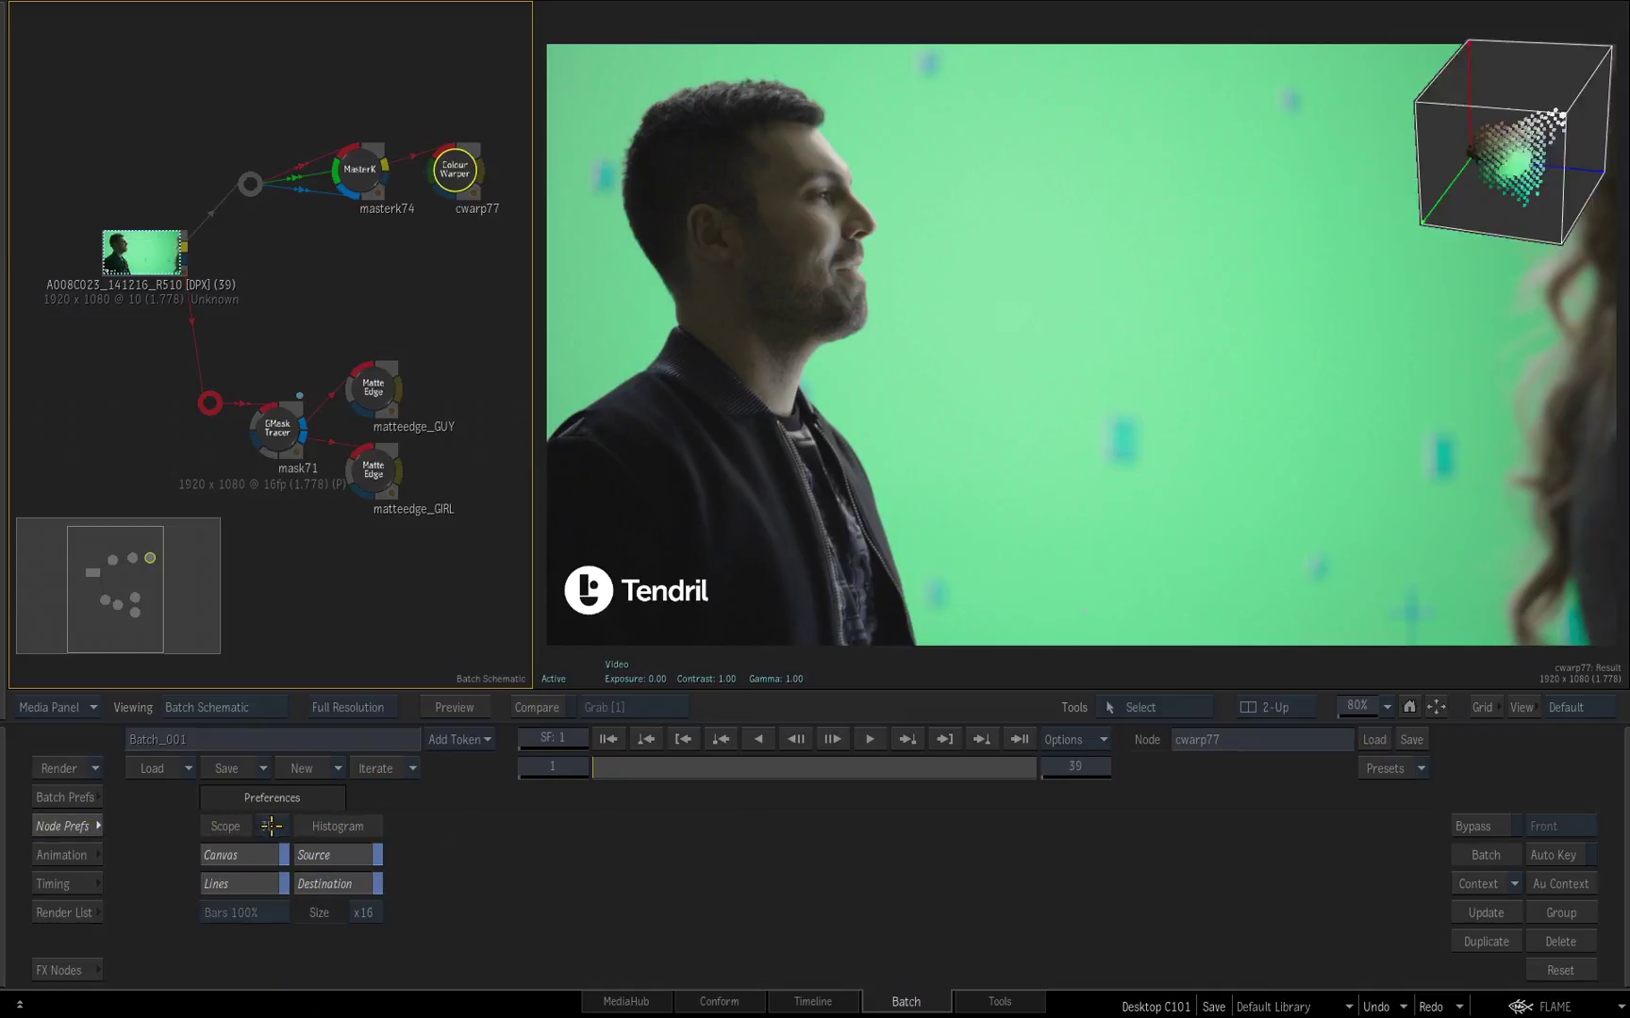
pyautogui.click(268, 826)
pyautogui.click(268, 826)
pyautogui.click(269, 826)
# Step: Toggle the scope's Canvas, Lines and Destination off and back on, keeping size x16
pyautogui.click(245, 856)
pyautogui.click(246, 855)
pyautogui.click(250, 882)
pyautogui.click(249, 882)
pyautogui.click(352, 884)
pyautogui.click(352, 884)
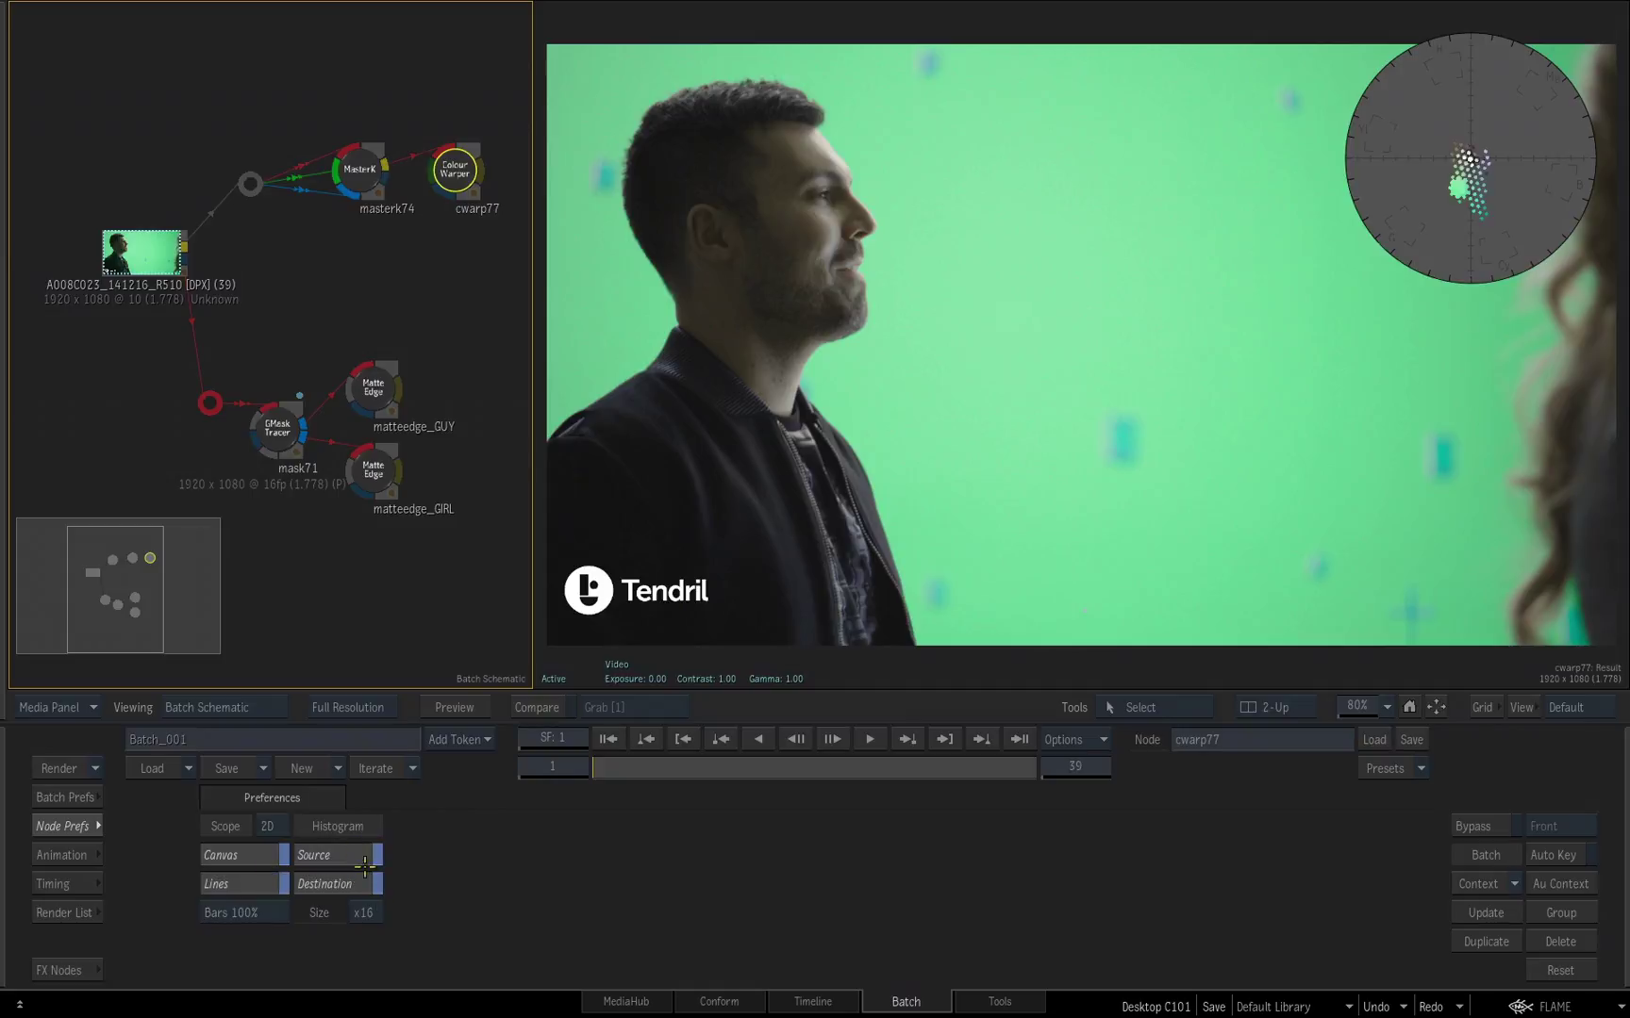
pyautogui.click(364, 913)
pyautogui.click(389, 912)
pyautogui.click(1480, 162)
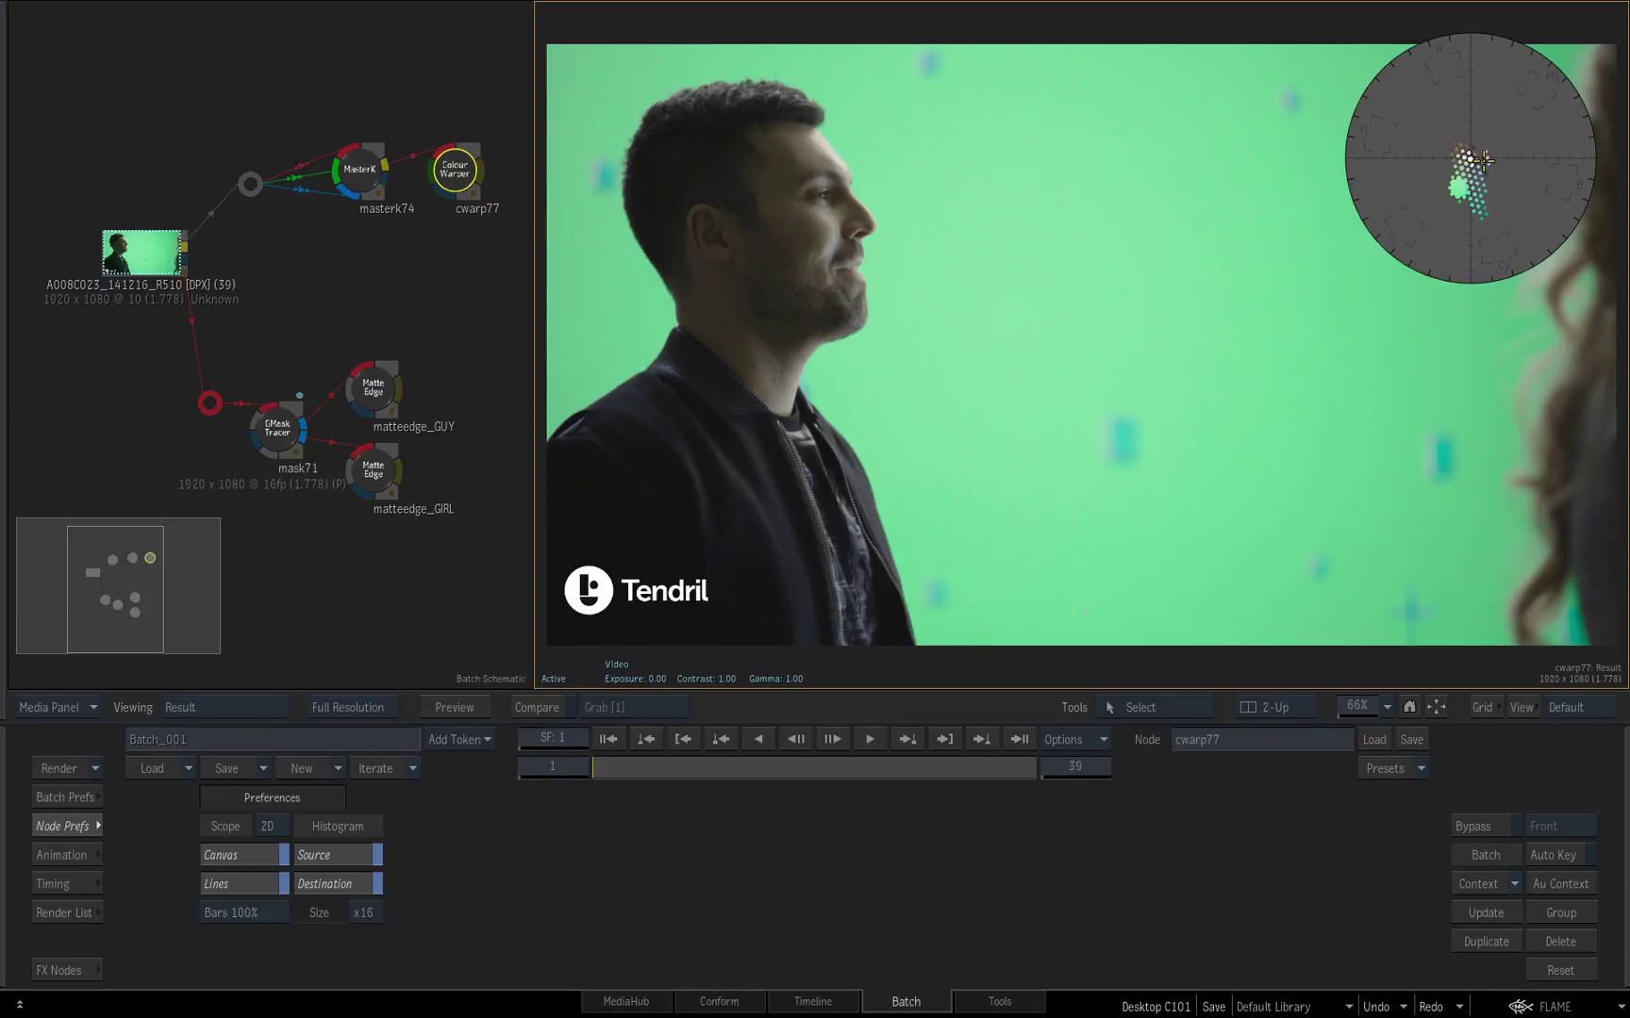
pyautogui.click(52, 828)
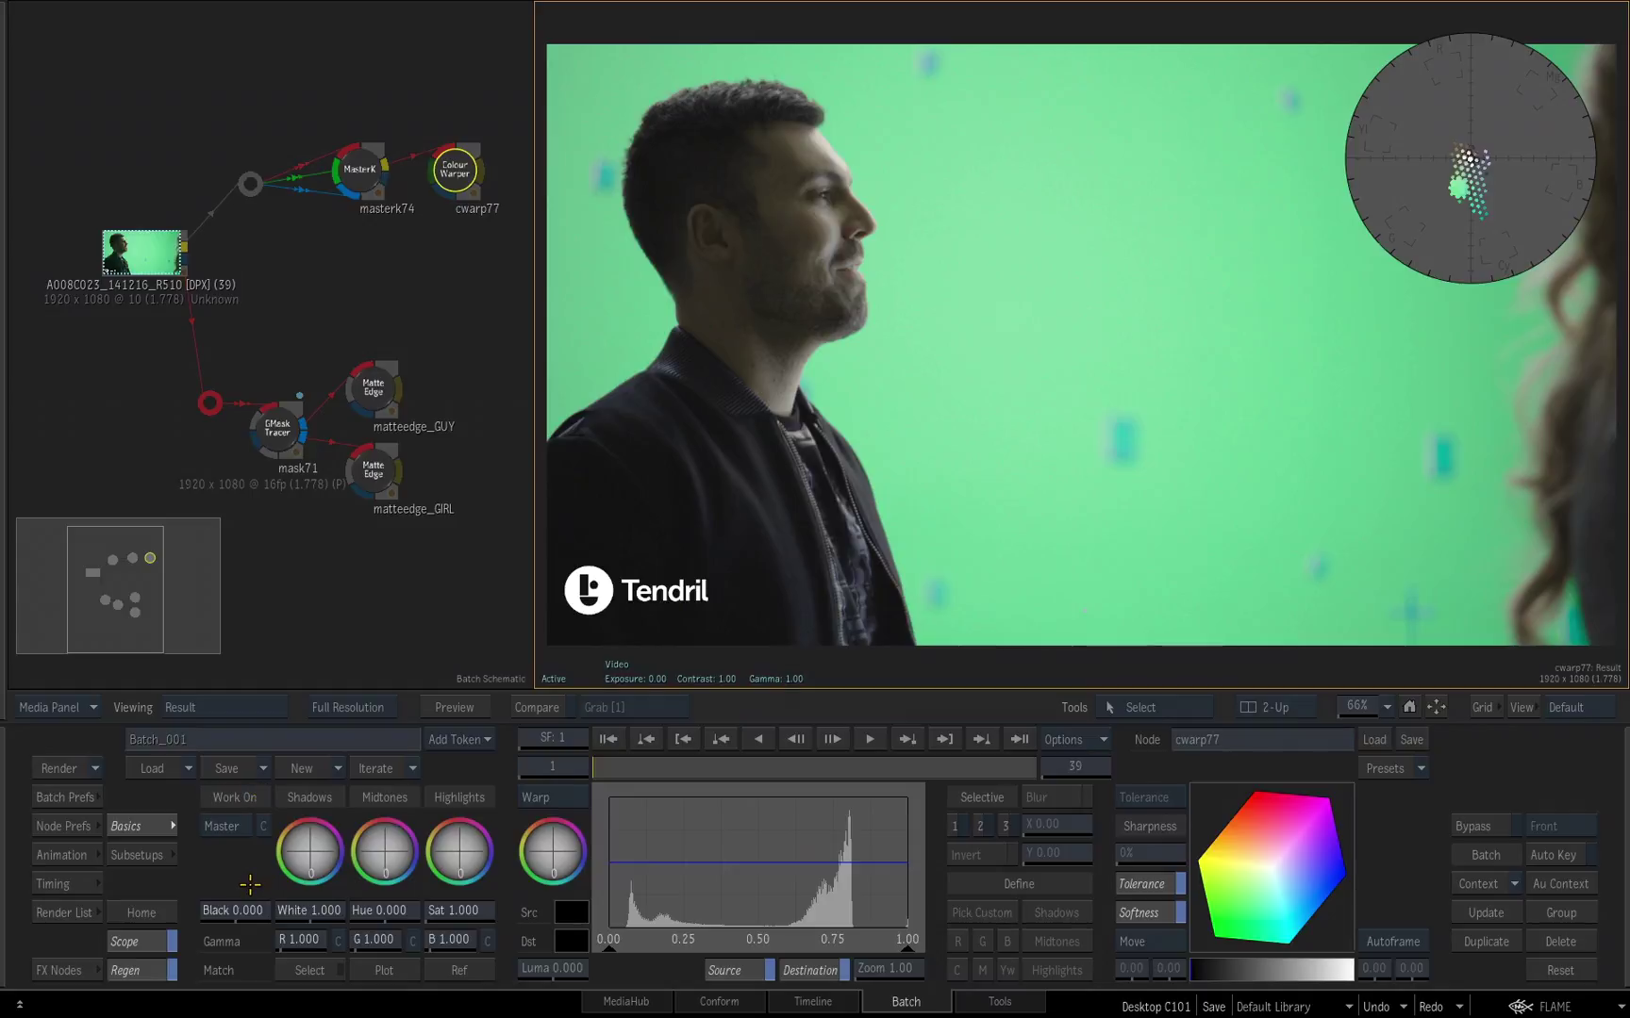
pyautogui.click(227, 826)
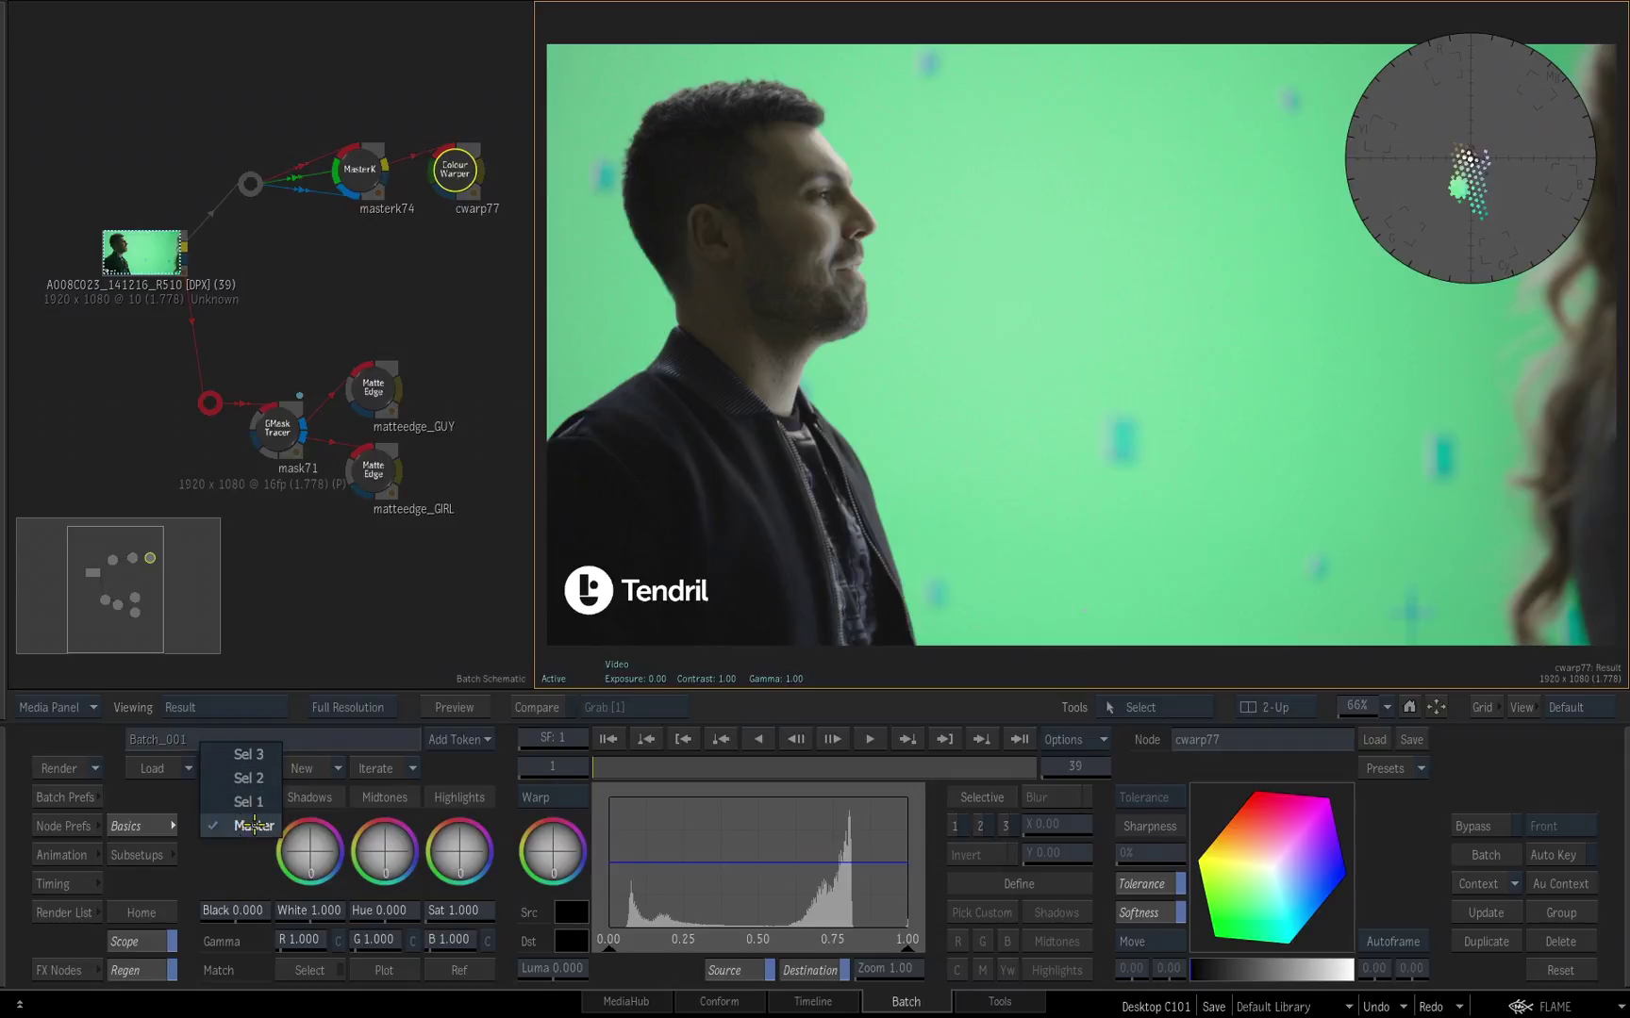
pyautogui.click(253, 826)
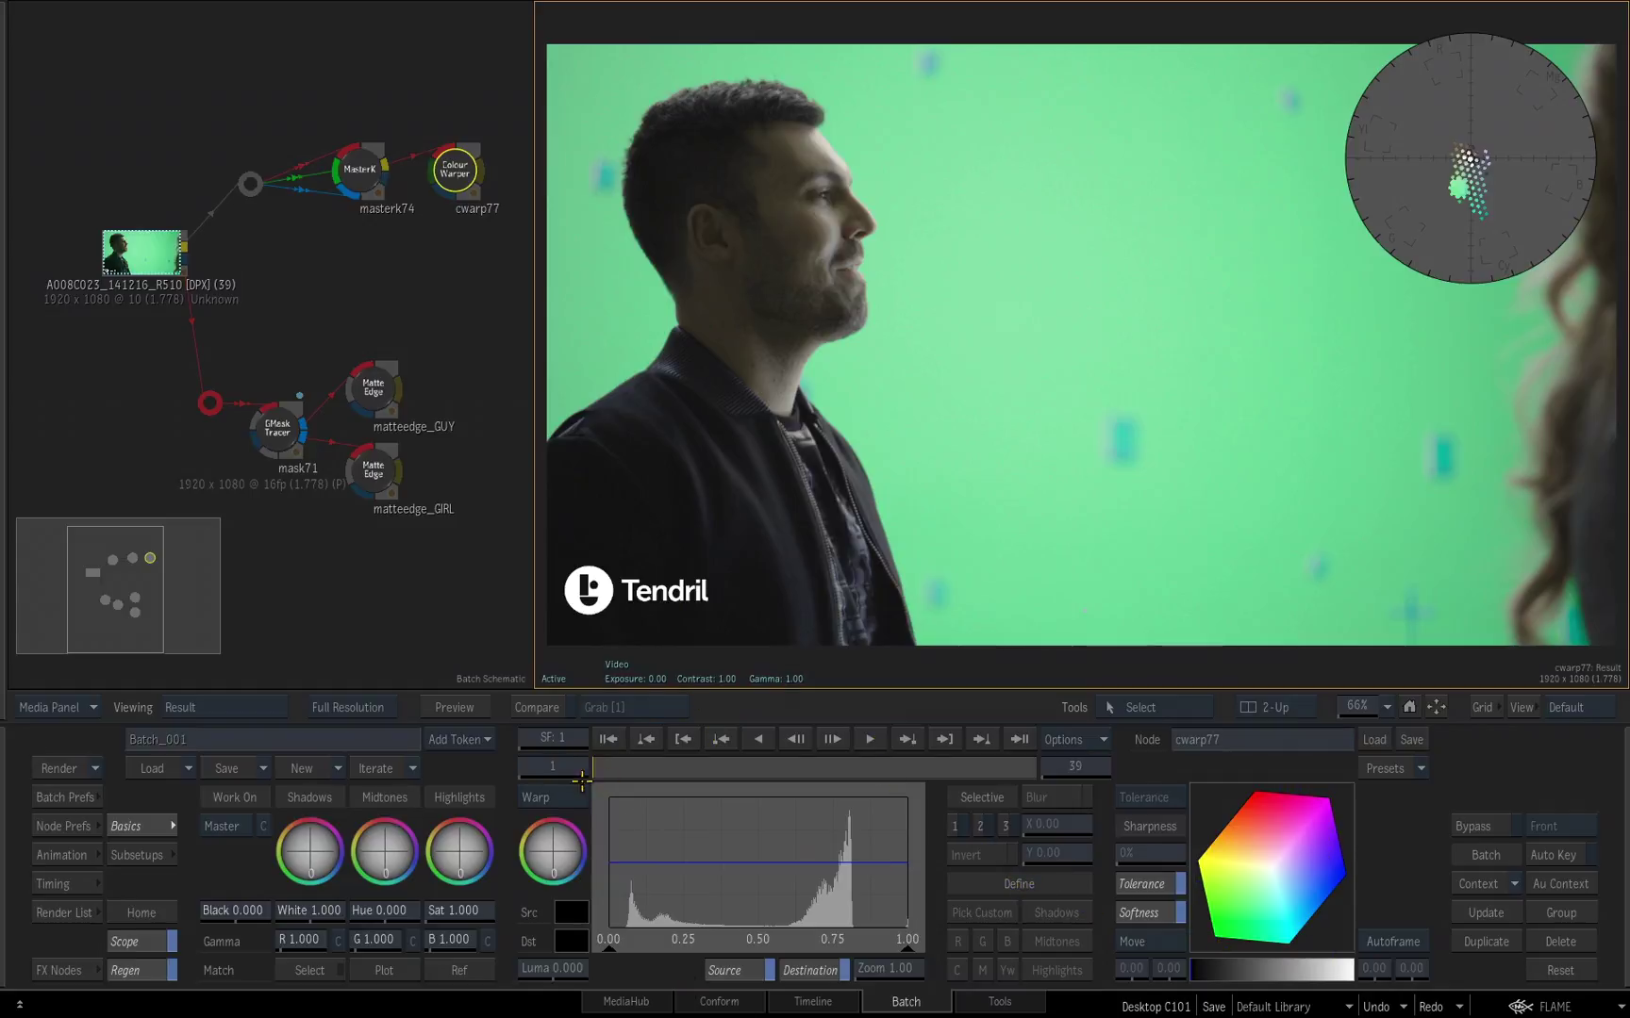
# Step: Leave the wheel in Warp mode, test a purple Master hue shift, then undo it
pyautogui.click(554, 796)
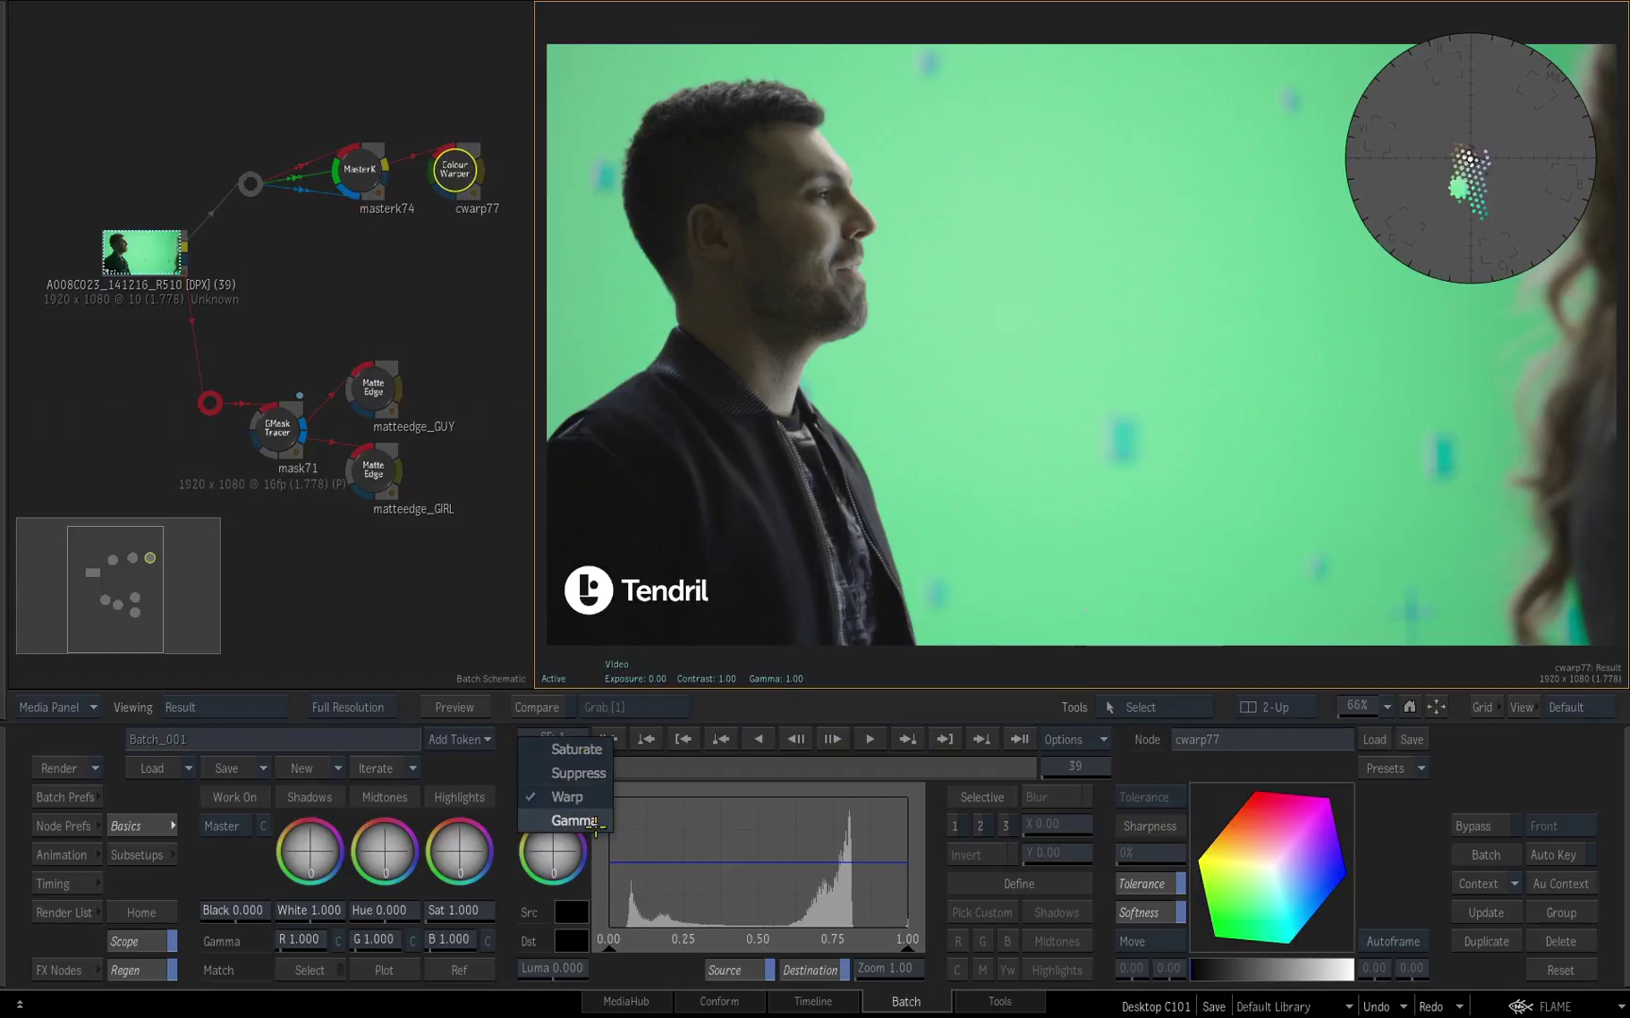
pyautogui.click(721, 887)
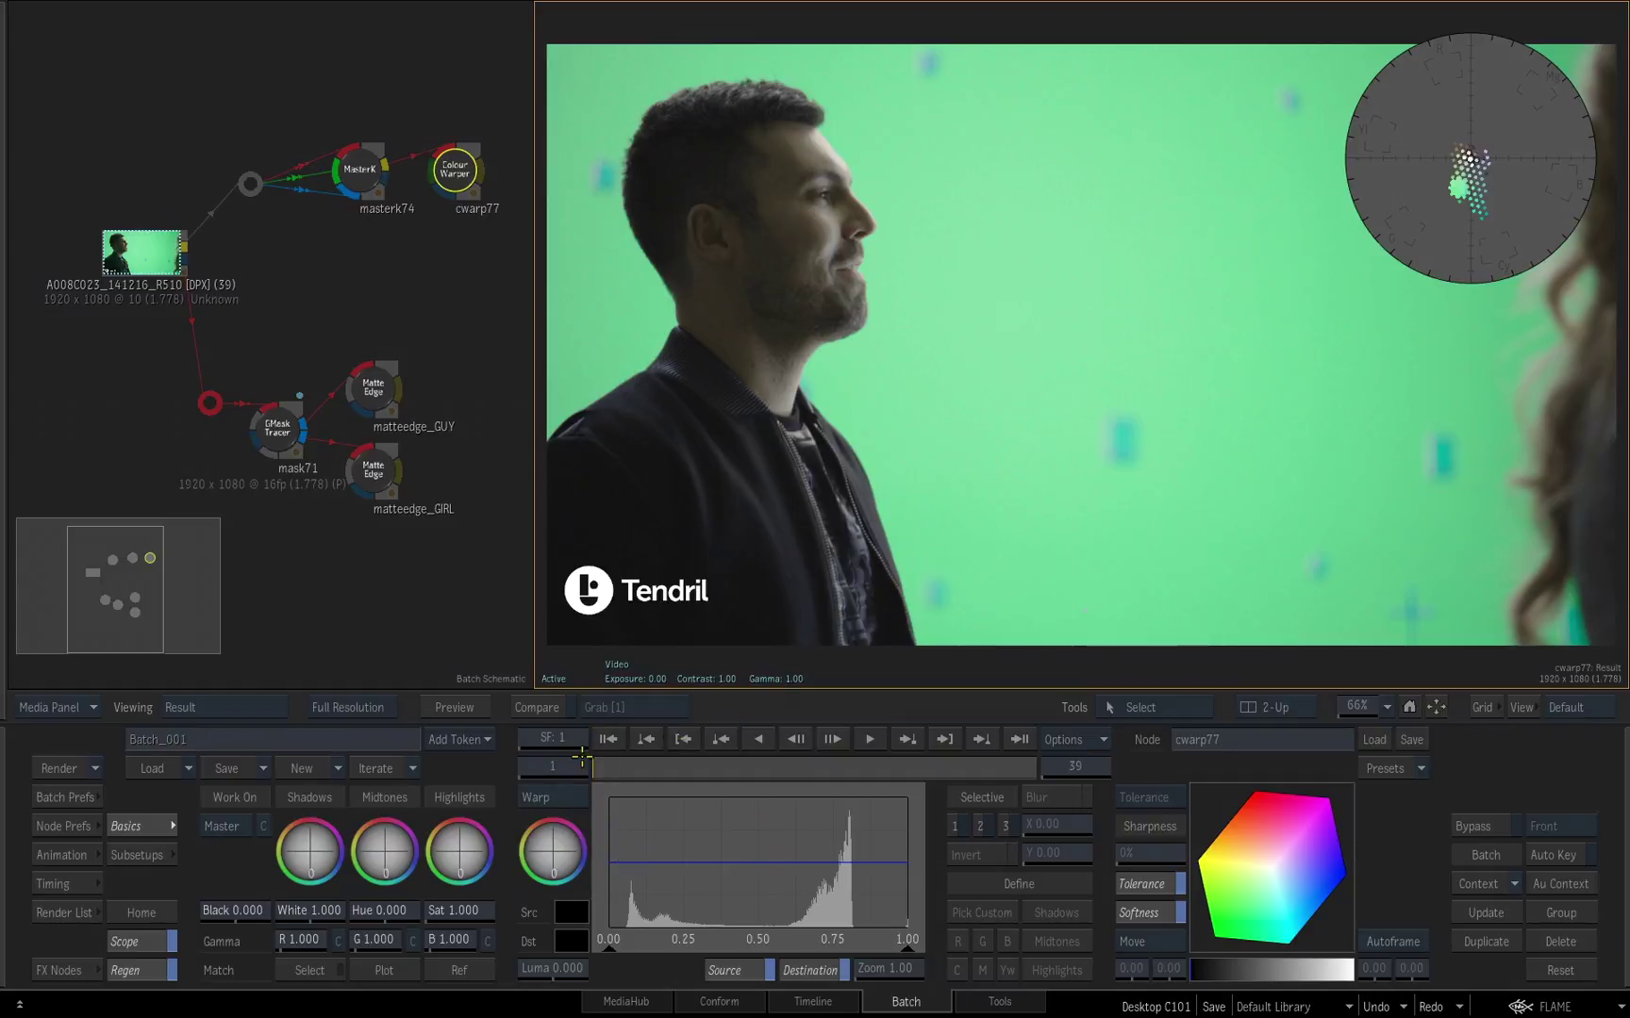
pyautogui.click(555, 797)
pyautogui.click(583, 809)
pyautogui.click(555, 796)
pyautogui.click(566, 775)
pyautogui.moveTo(551, 851)
pyautogui.mouseDown()
pyautogui.moveTo(442, 865)
pyautogui.moveTo(668, 819)
pyautogui.mouseUp()
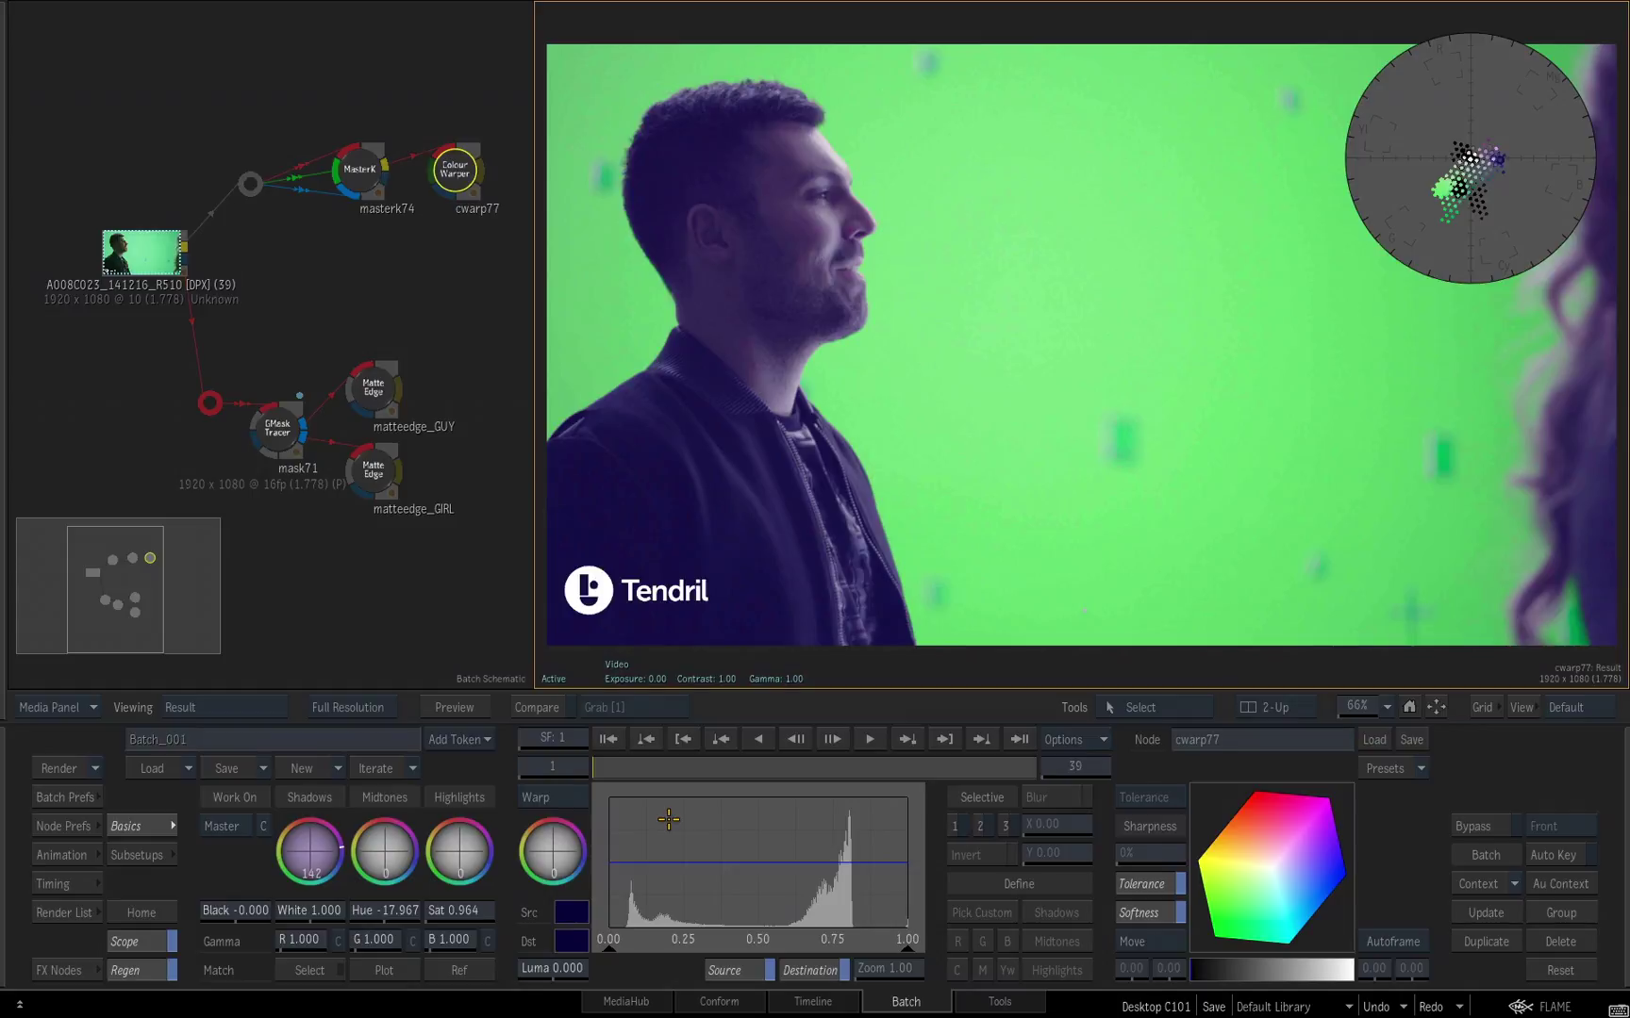
pyautogui.hotkey('ctrl', 'z')
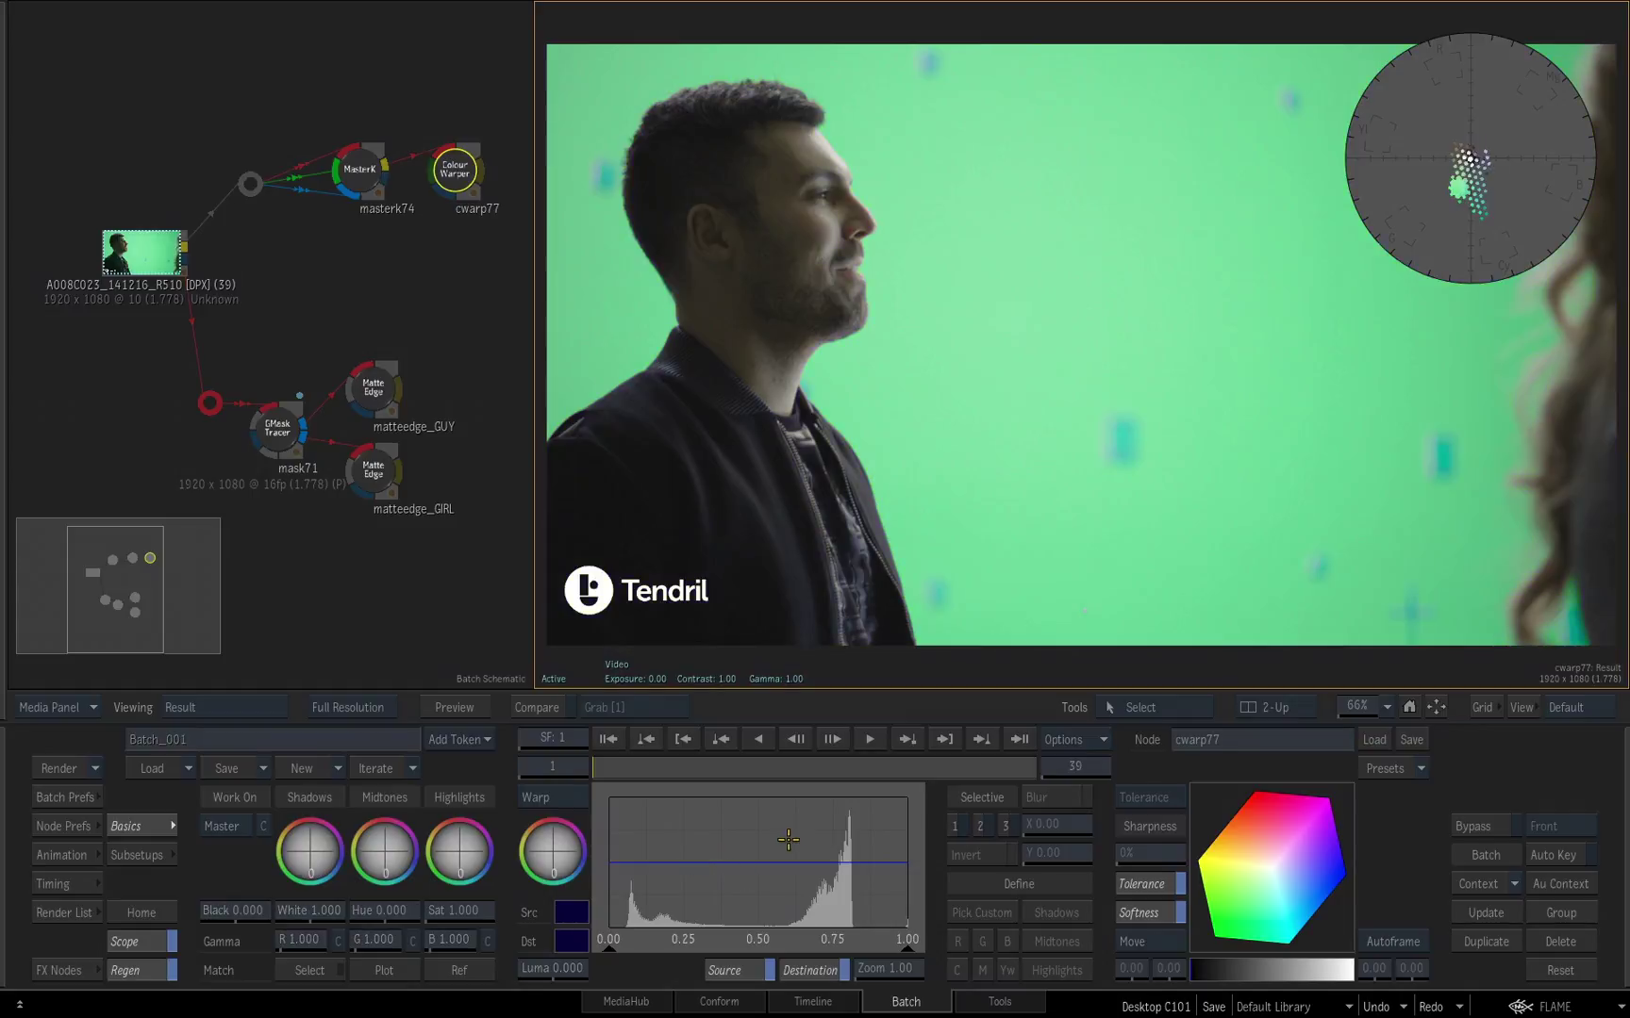
# Step: Grade Sel 1 and try its Shadows, Midtones and Highlights presets
pyautogui.click(244, 797)
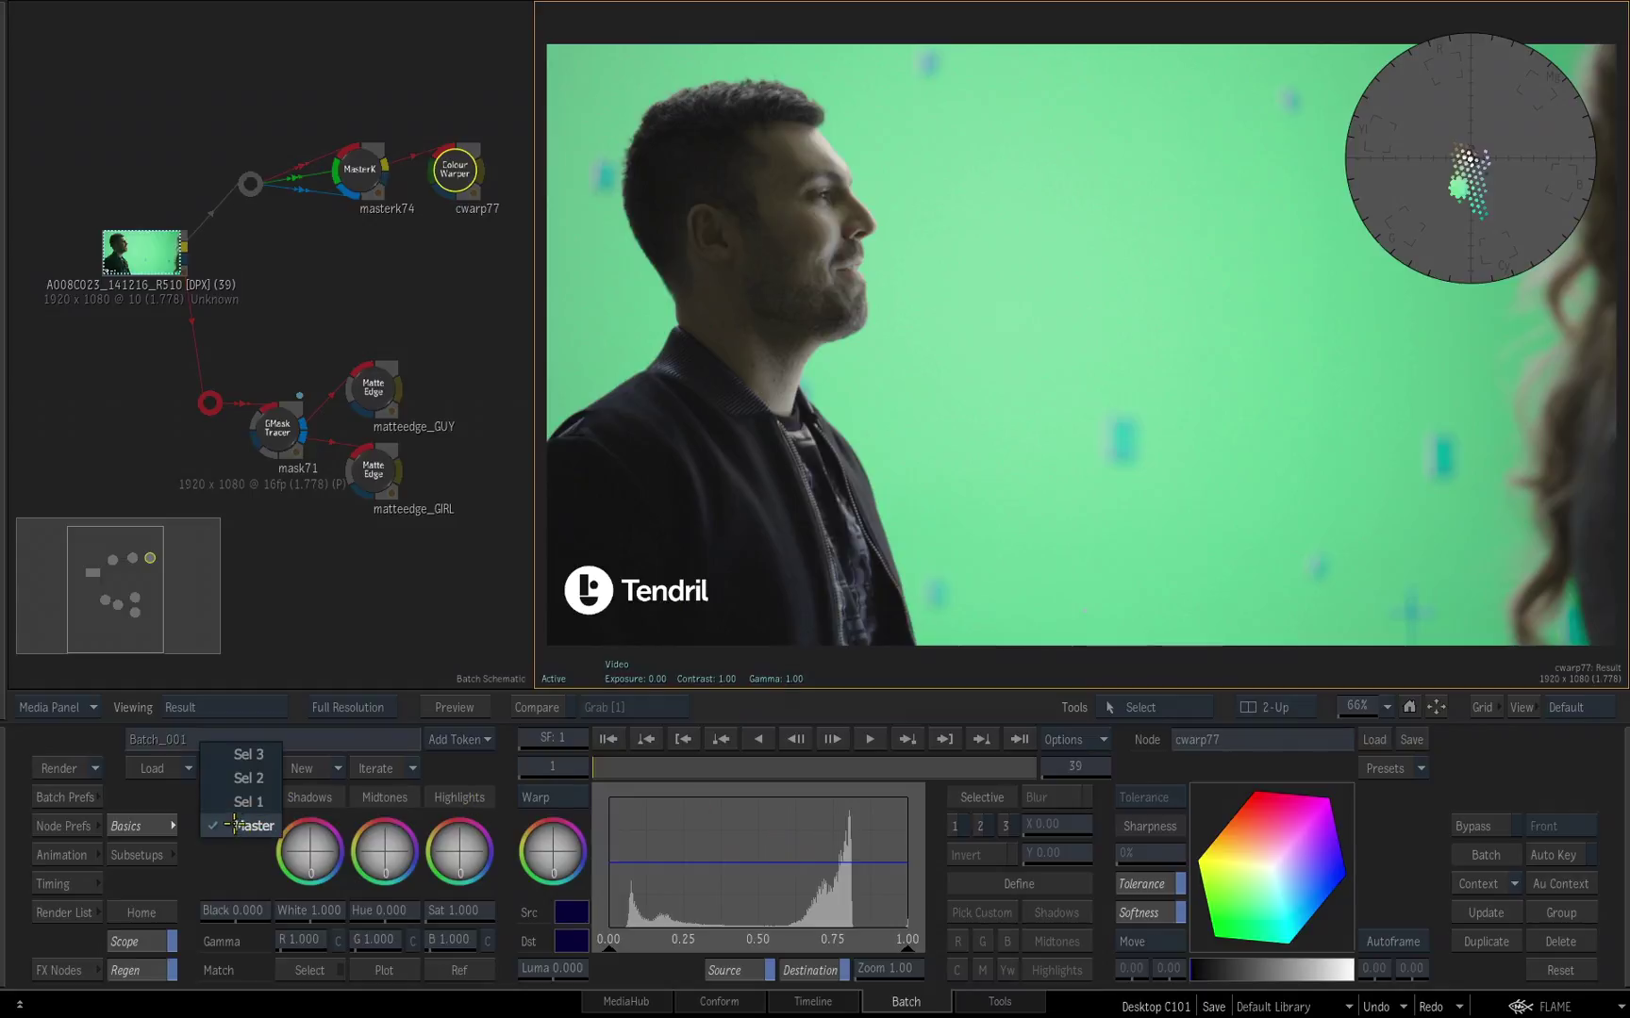
pyautogui.click(252, 802)
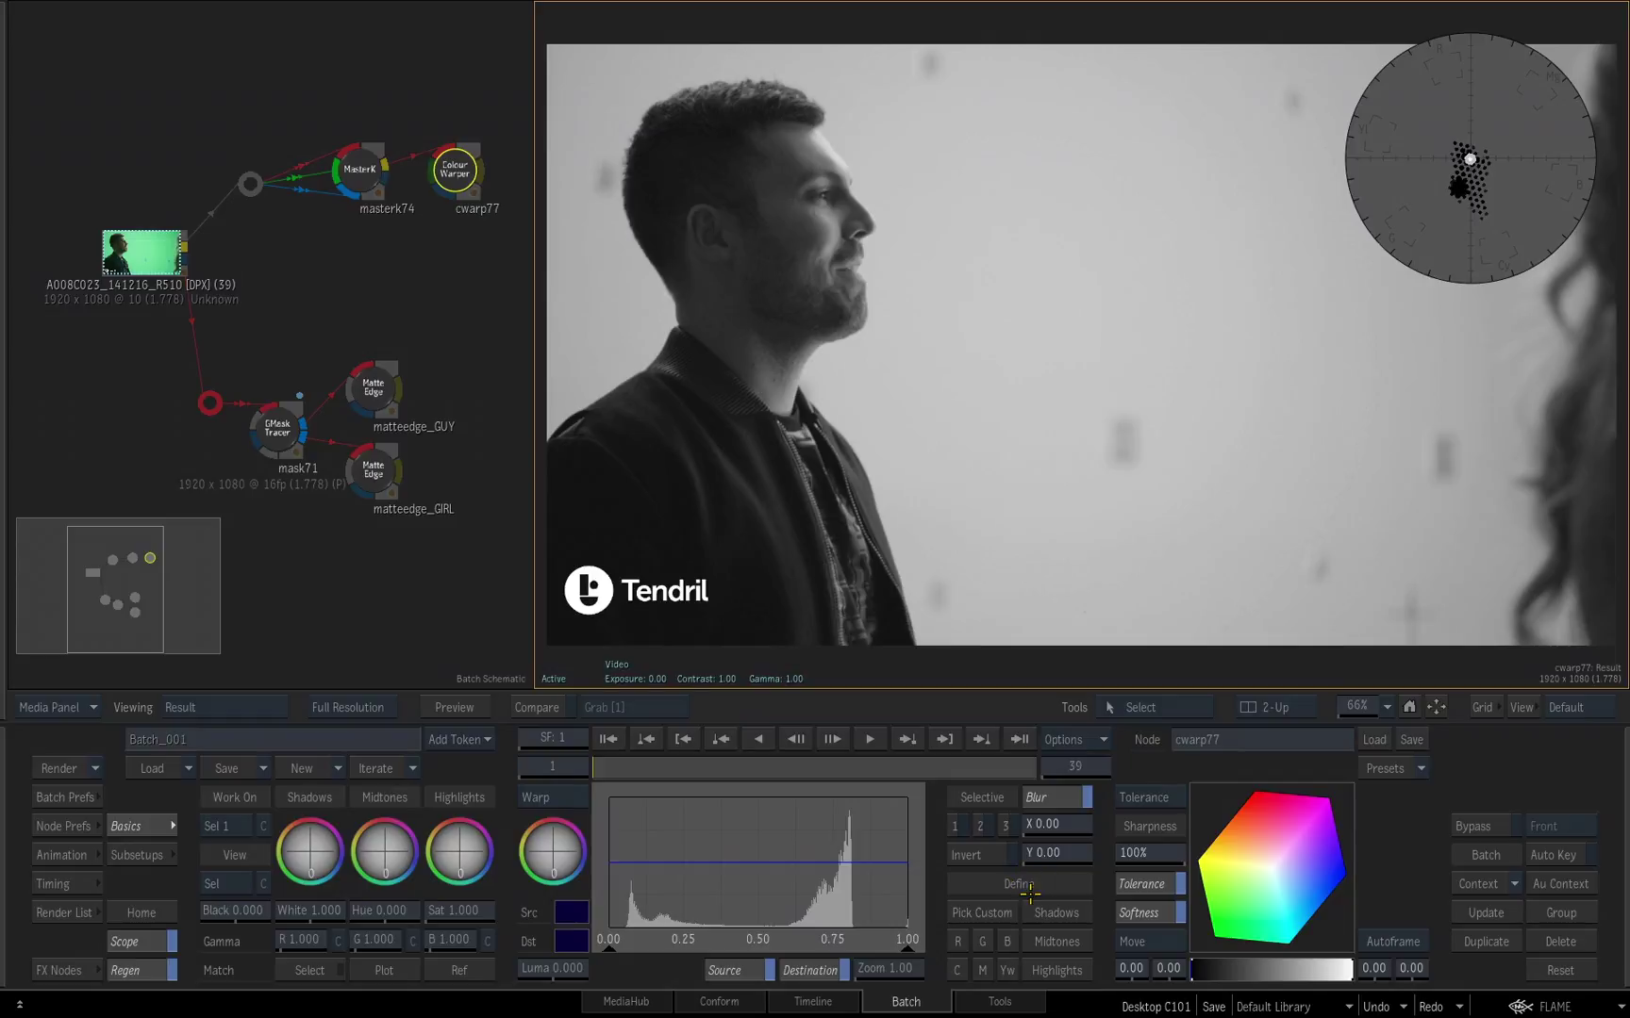
pyautogui.click(1058, 913)
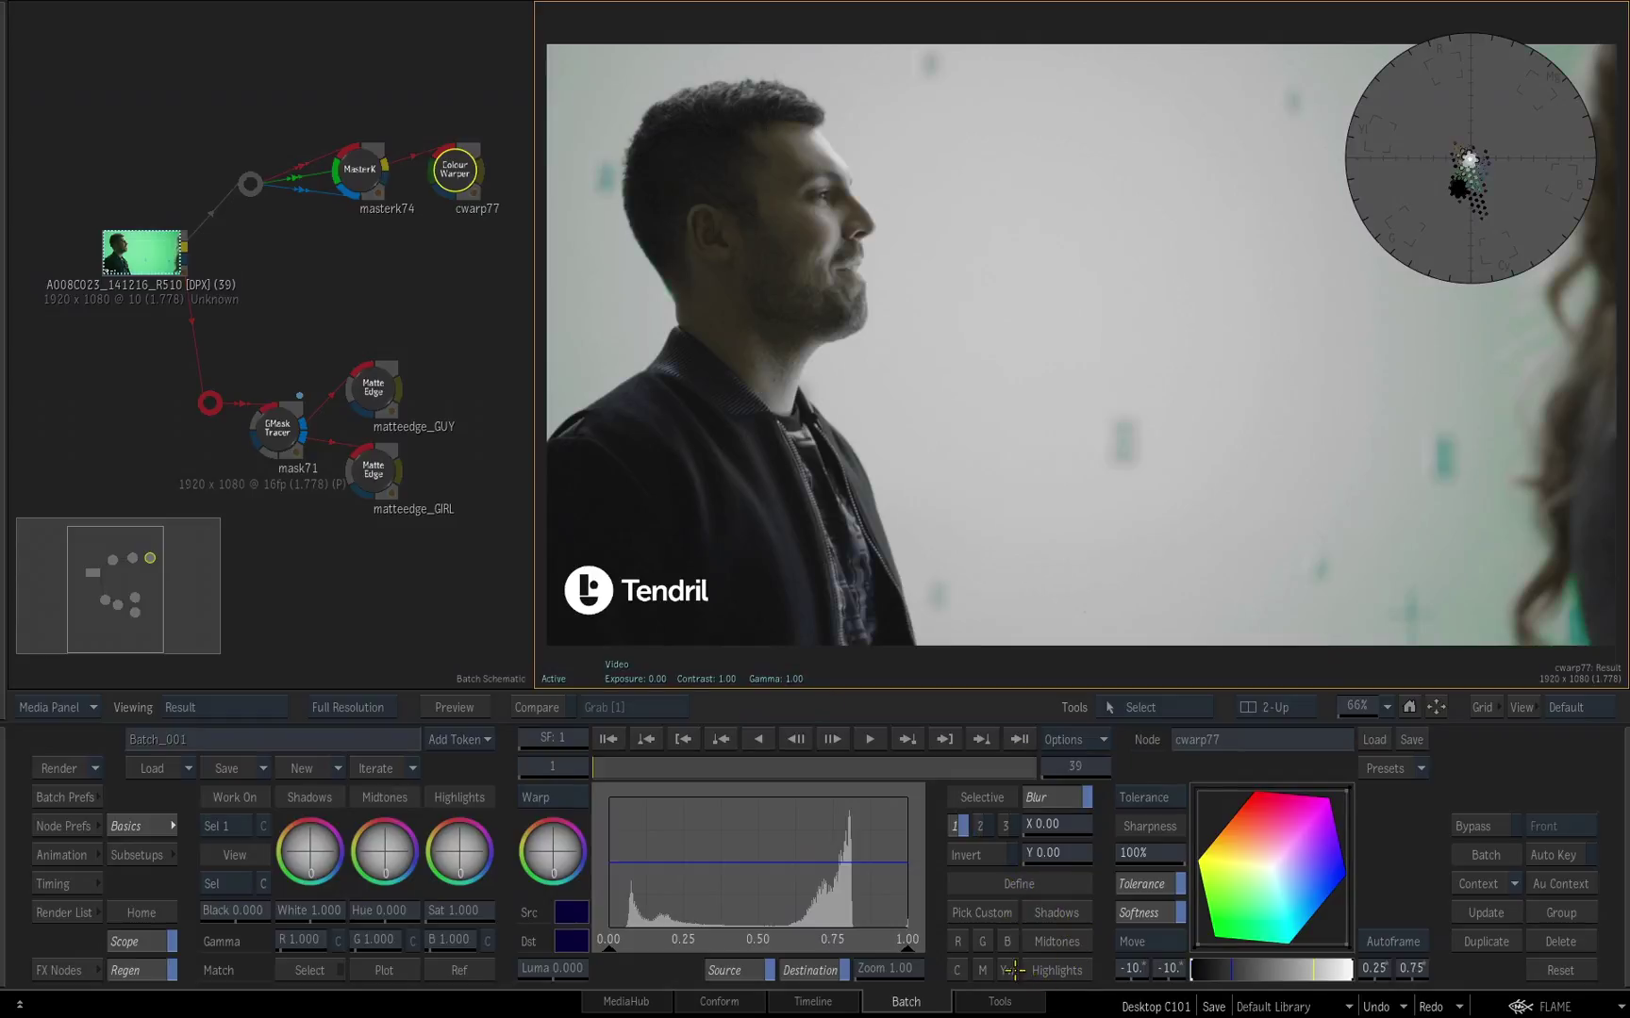
pyautogui.click(1075, 949)
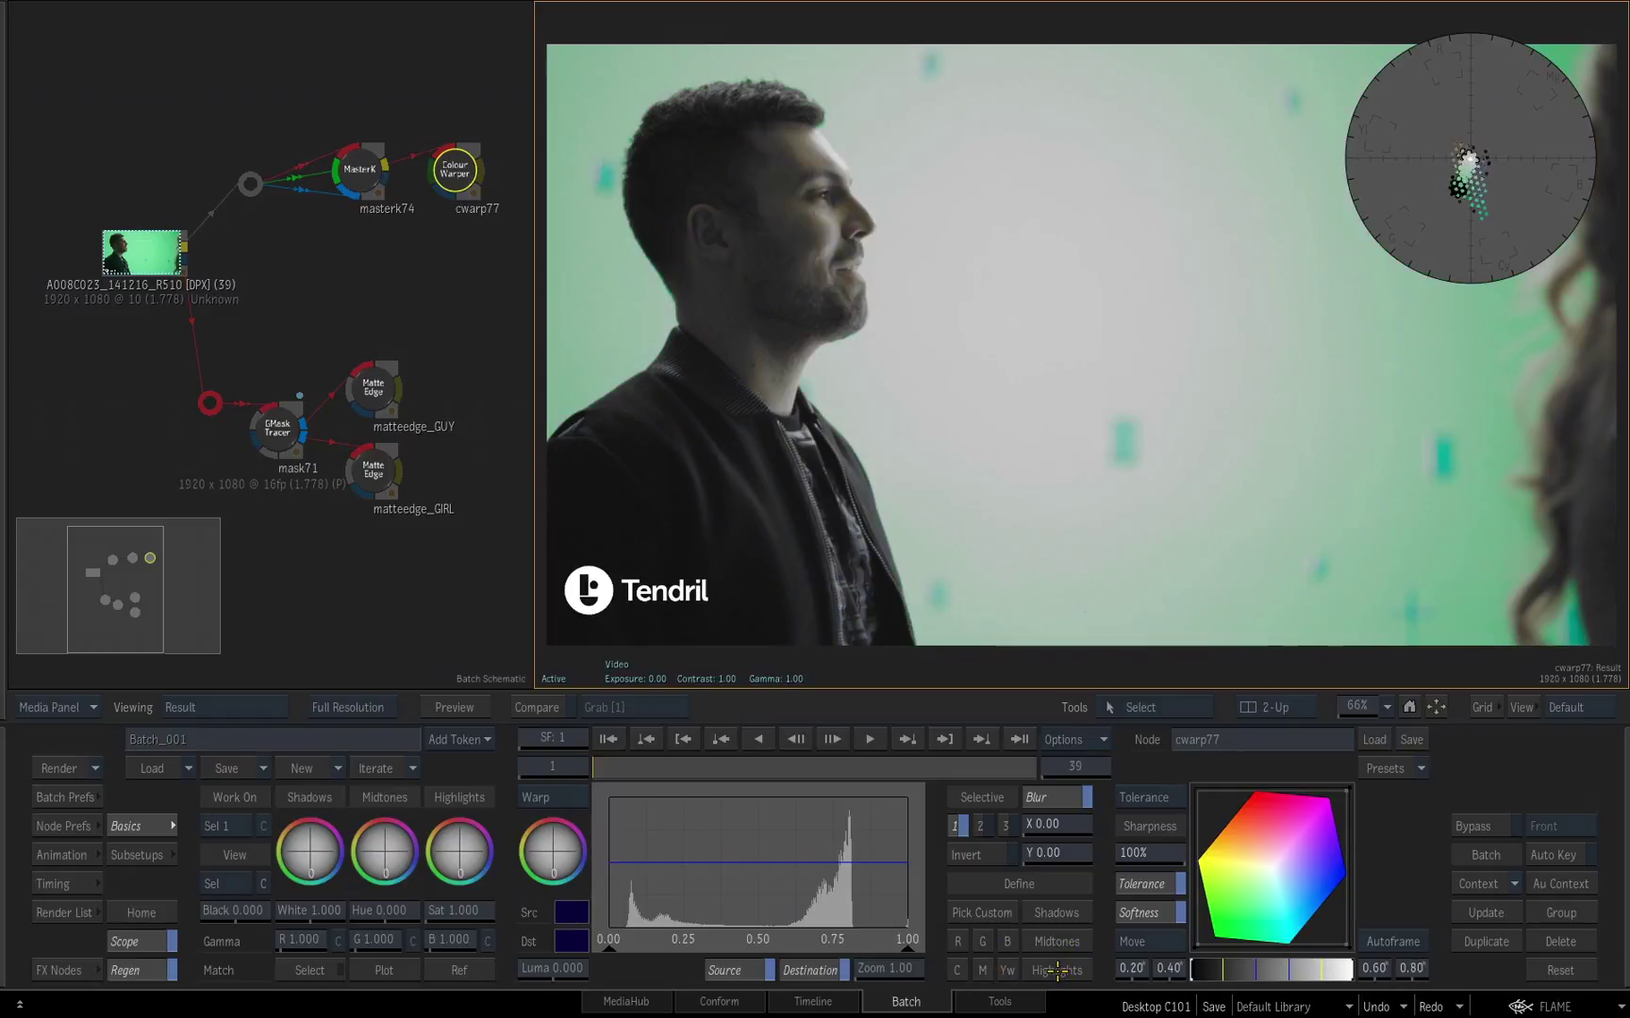
pyautogui.click(1057, 970)
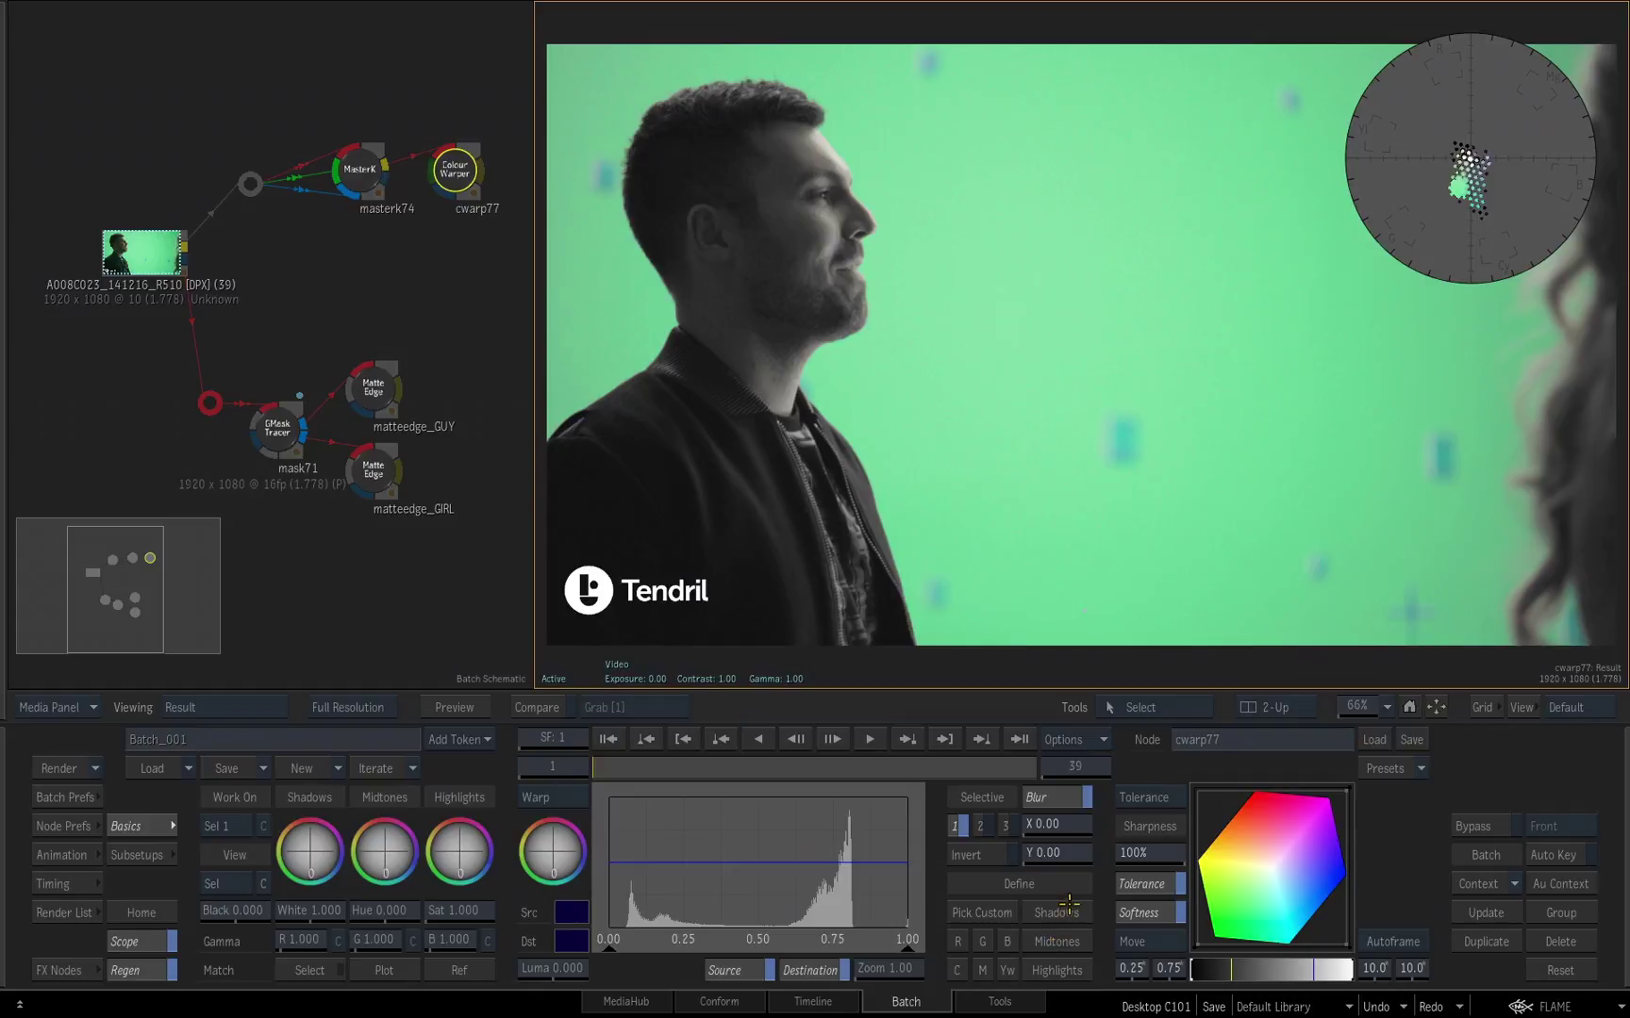
# Step: Make Sel 1 hue-based and try the B, C, M, Yw, B and M hue buttons
pyautogui.click(957, 941)
pyautogui.click(1007, 941)
pyautogui.click(957, 970)
pyautogui.click(982, 971)
pyautogui.click(1005, 970)
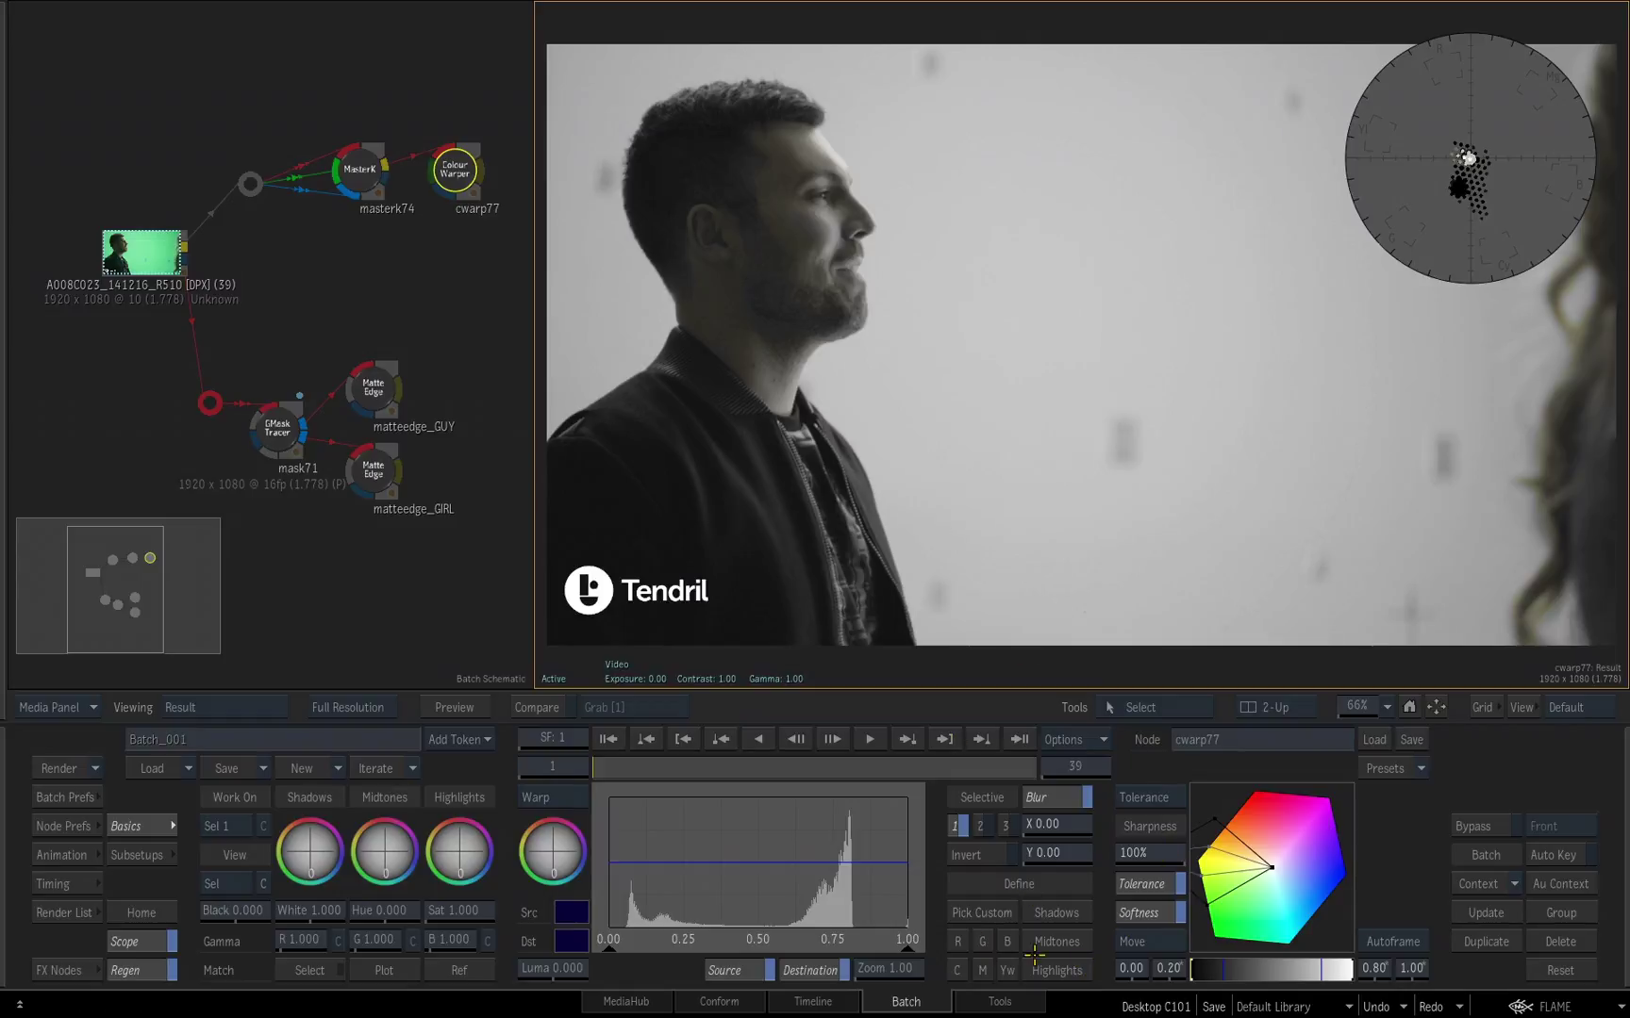
pyautogui.click(1006, 940)
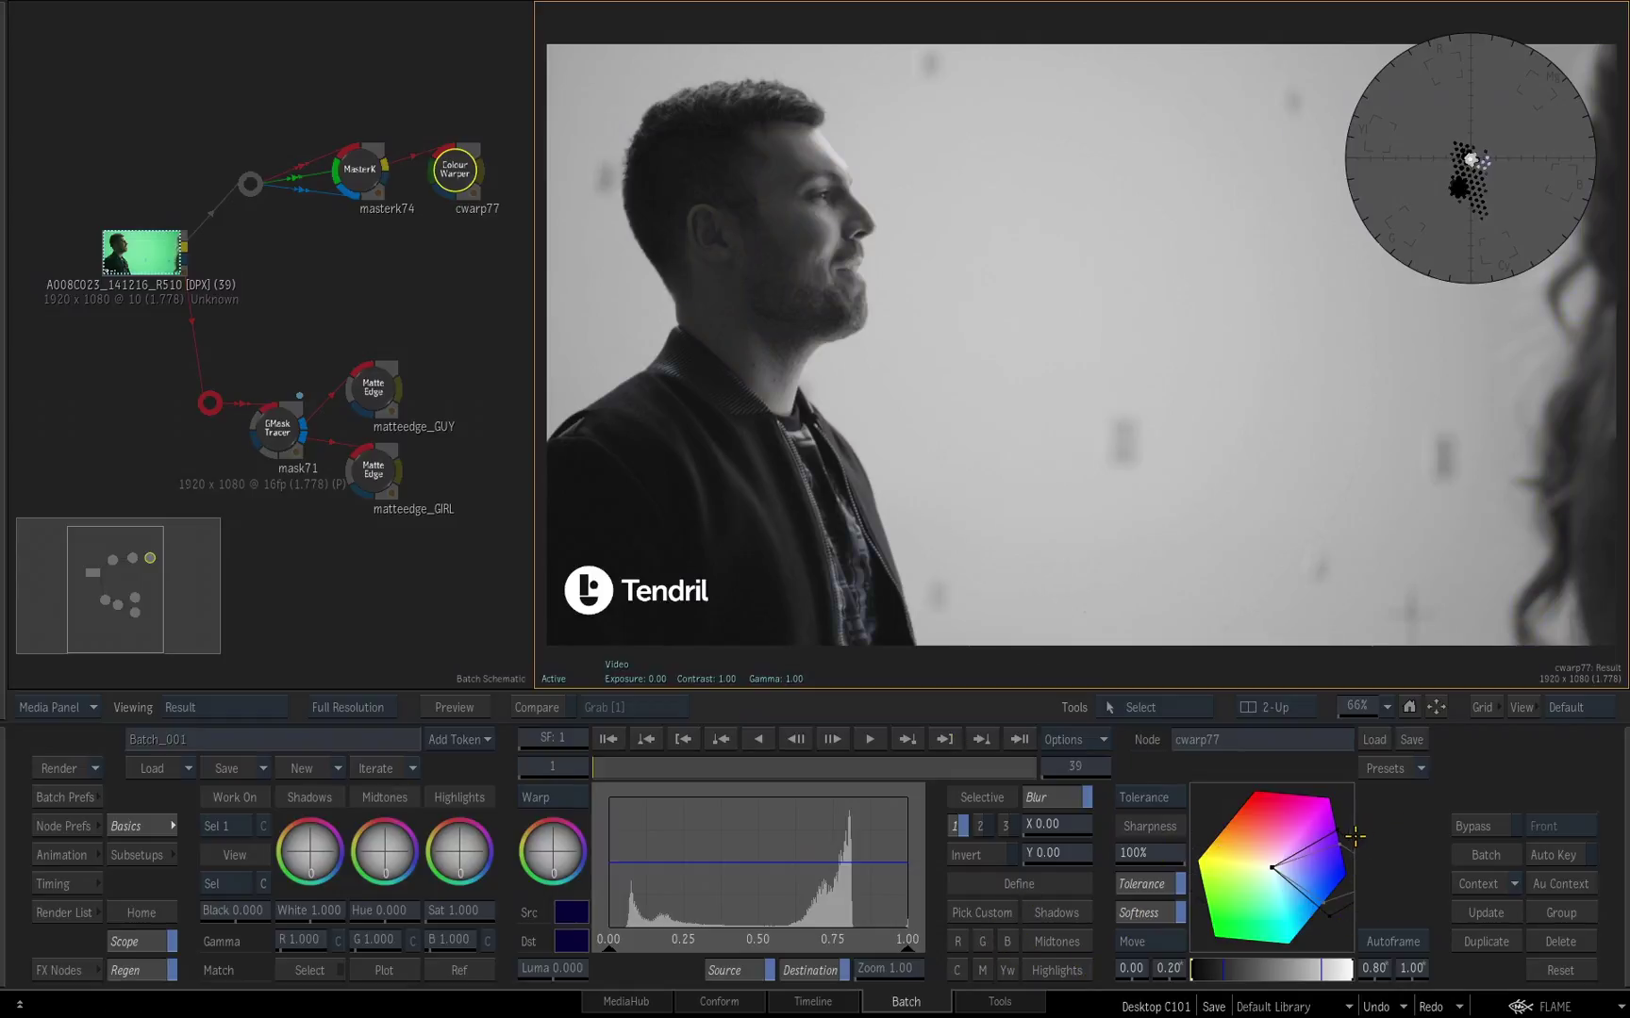
pyautogui.click(983, 970)
# Step: Reset the selective, reselect Sel 1 and sample the man's dark jacket with Pick Custom
pyautogui.click(1559, 969)
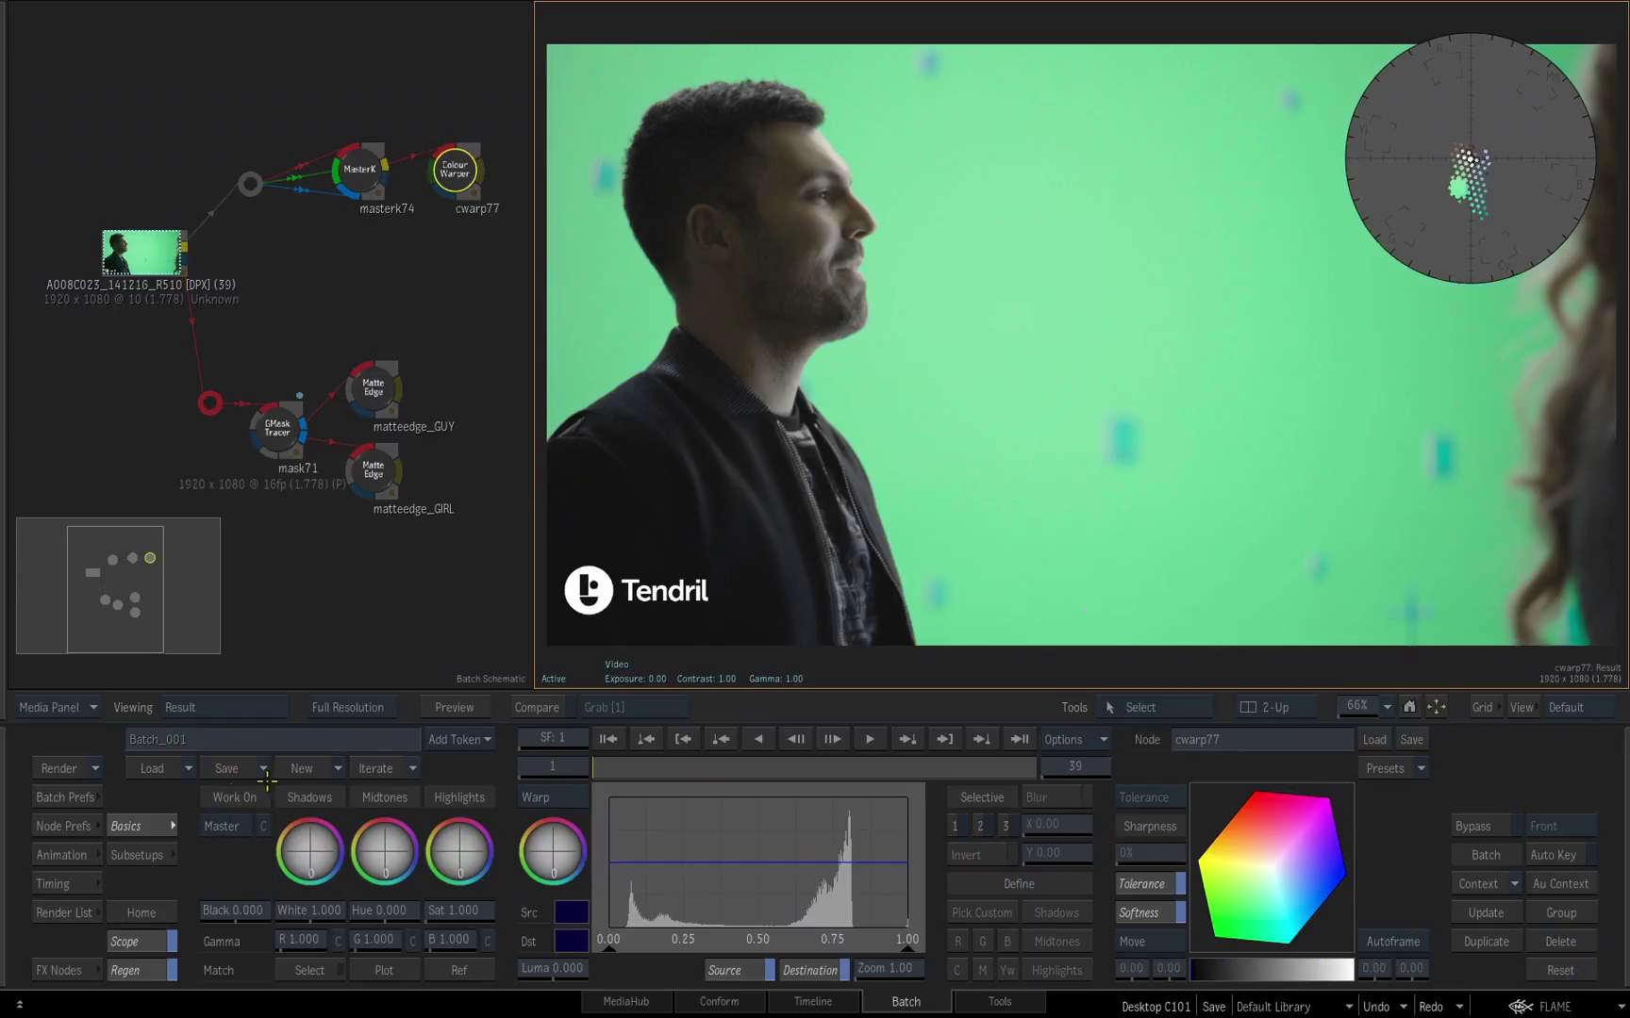
pyautogui.click(239, 826)
pyautogui.click(247, 800)
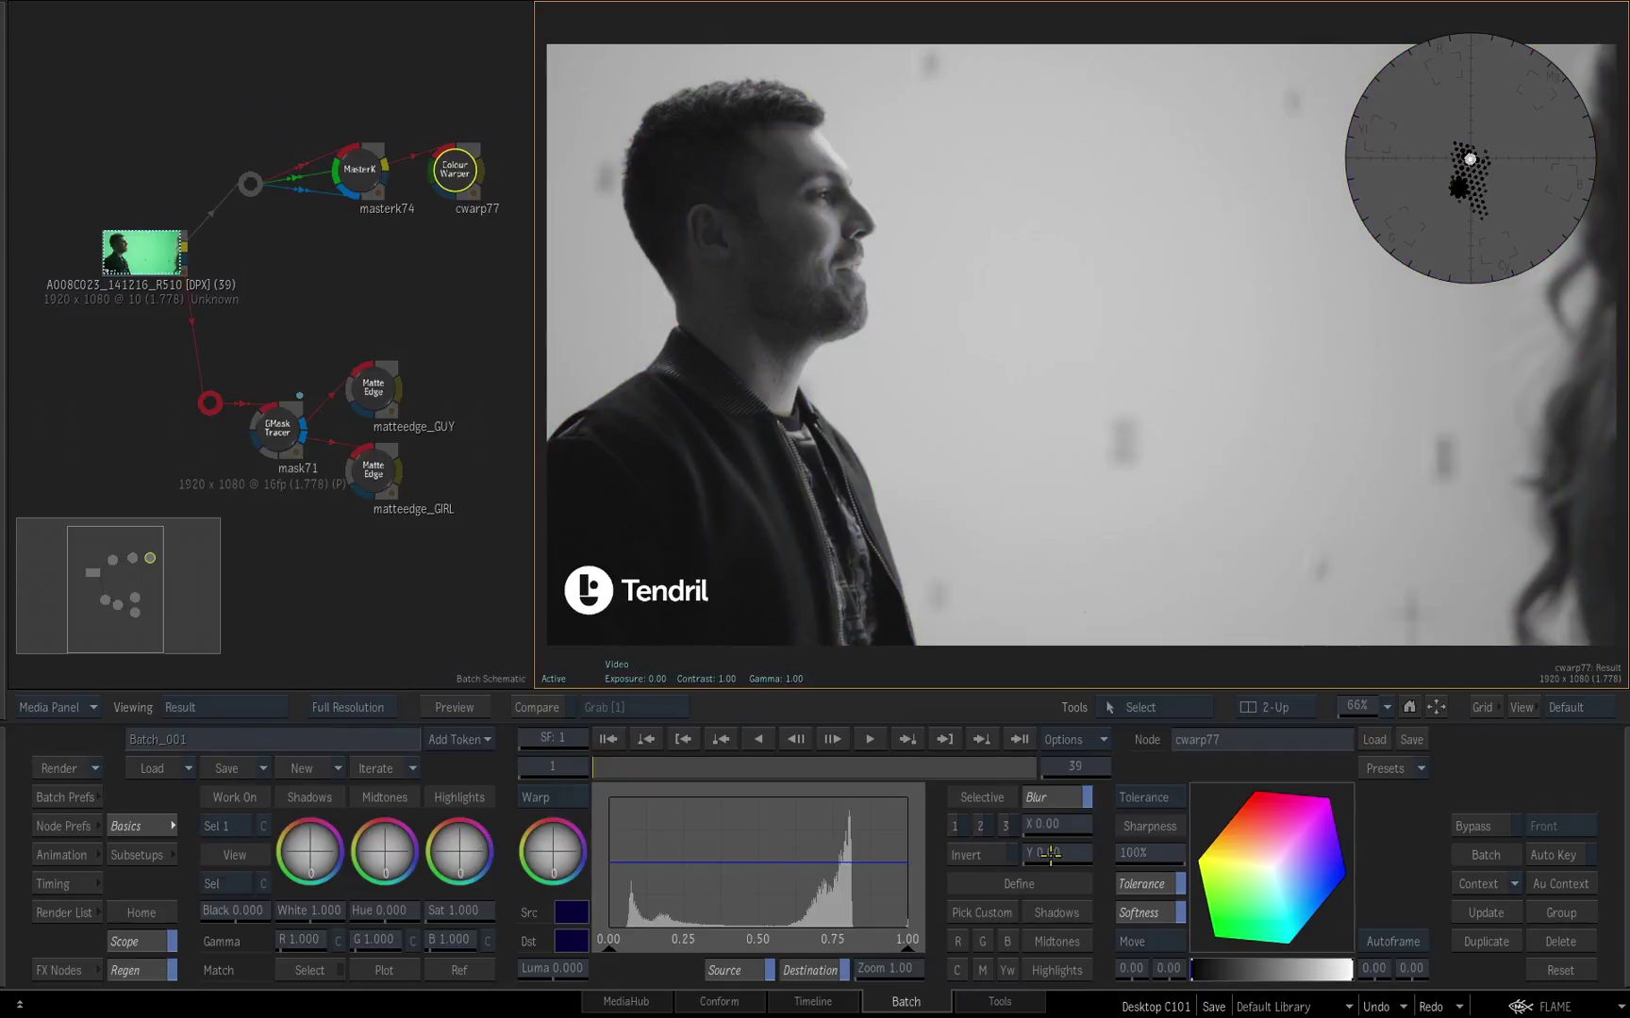
pyautogui.click(978, 911)
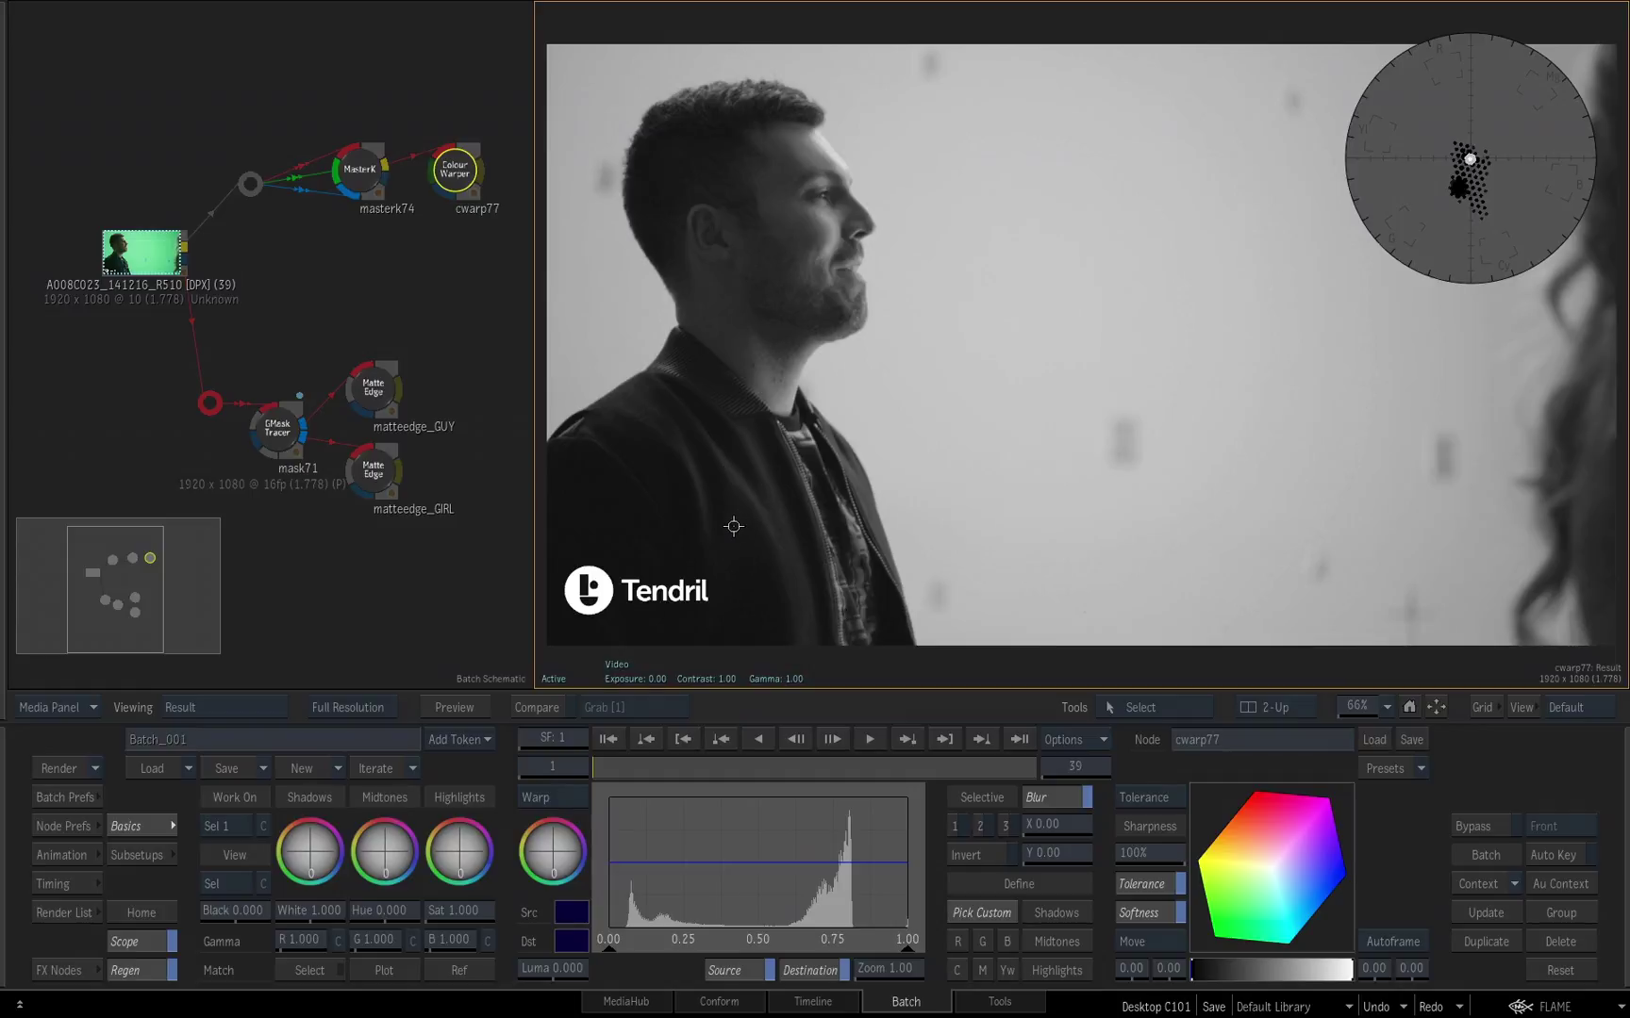
pyautogui.moveTo(727, 518); pyautogui.dragTo(764, 549)
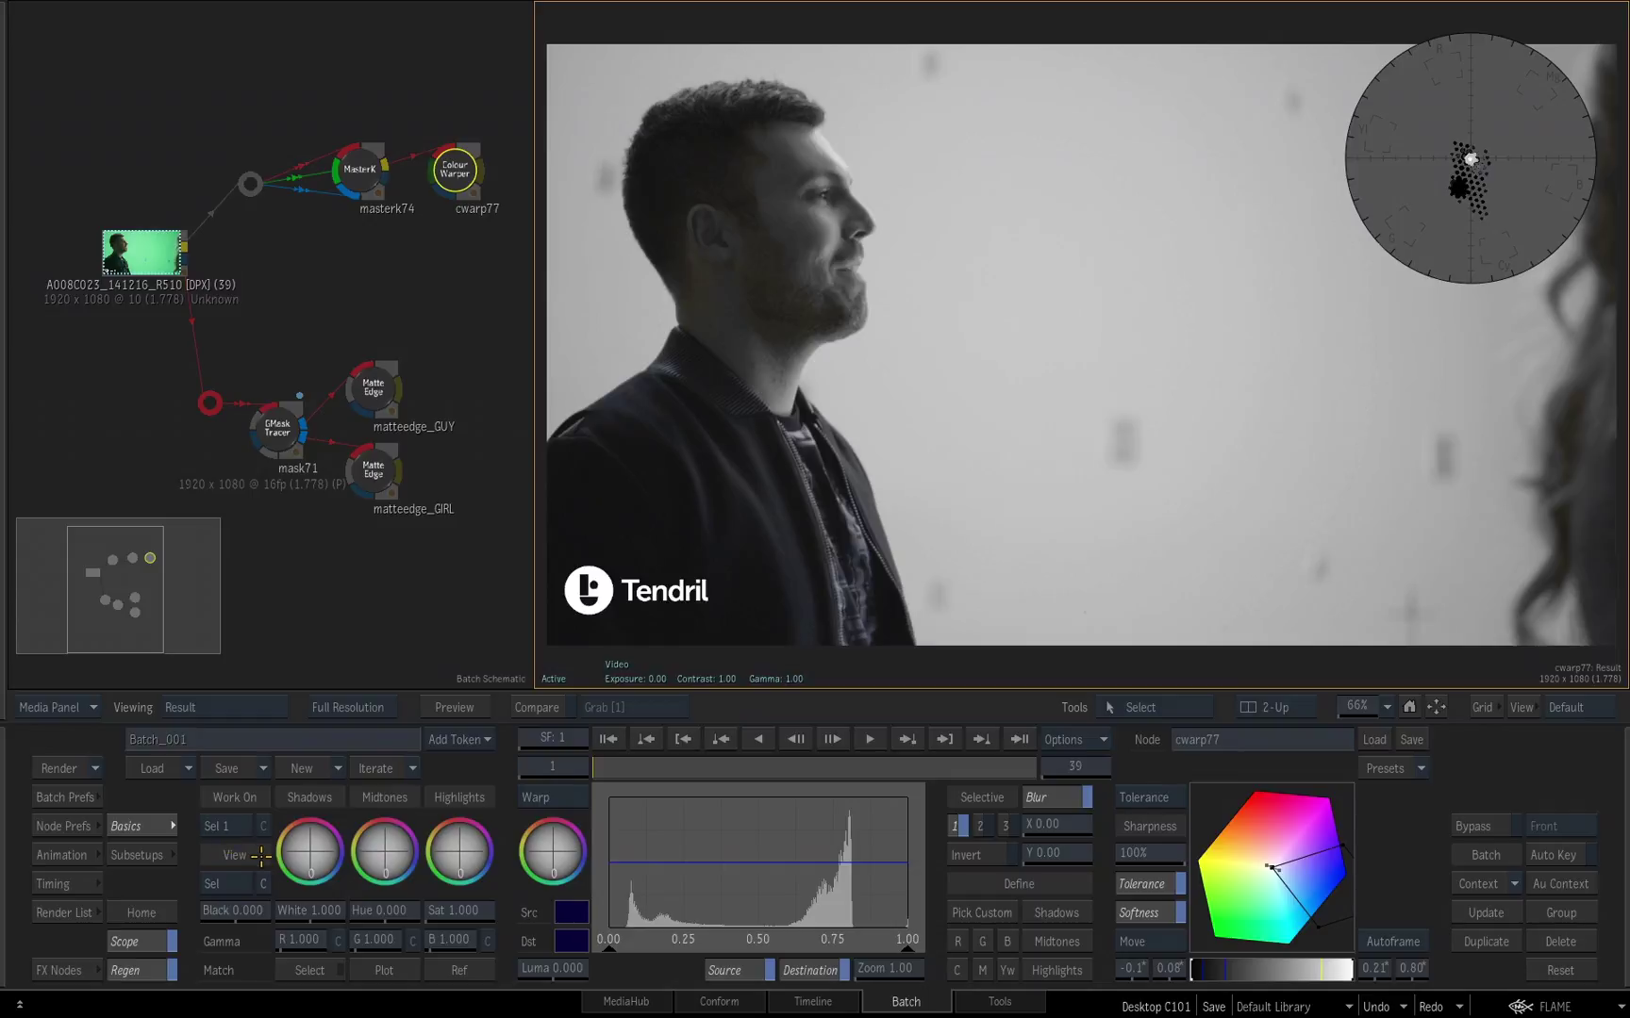
# Step: Show the selective's Matte in the viewer and toggle Softness, leaving it on
pyautogui.click(238, 890)
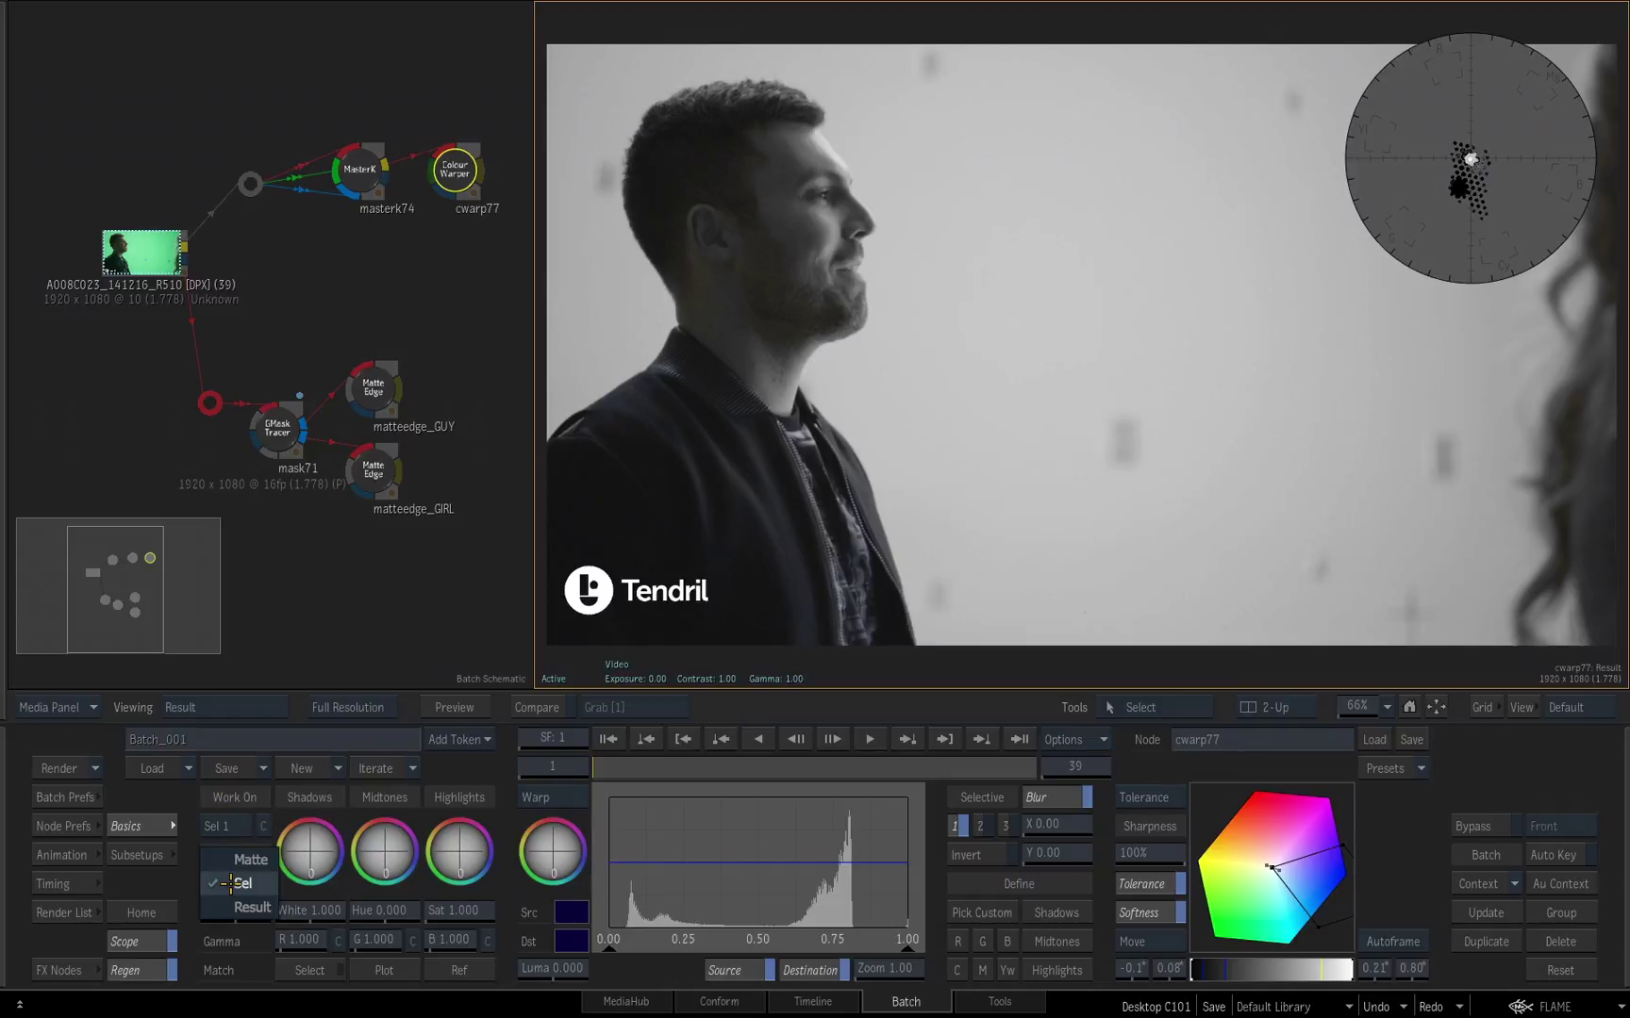
pyautogui.click(254, 861)
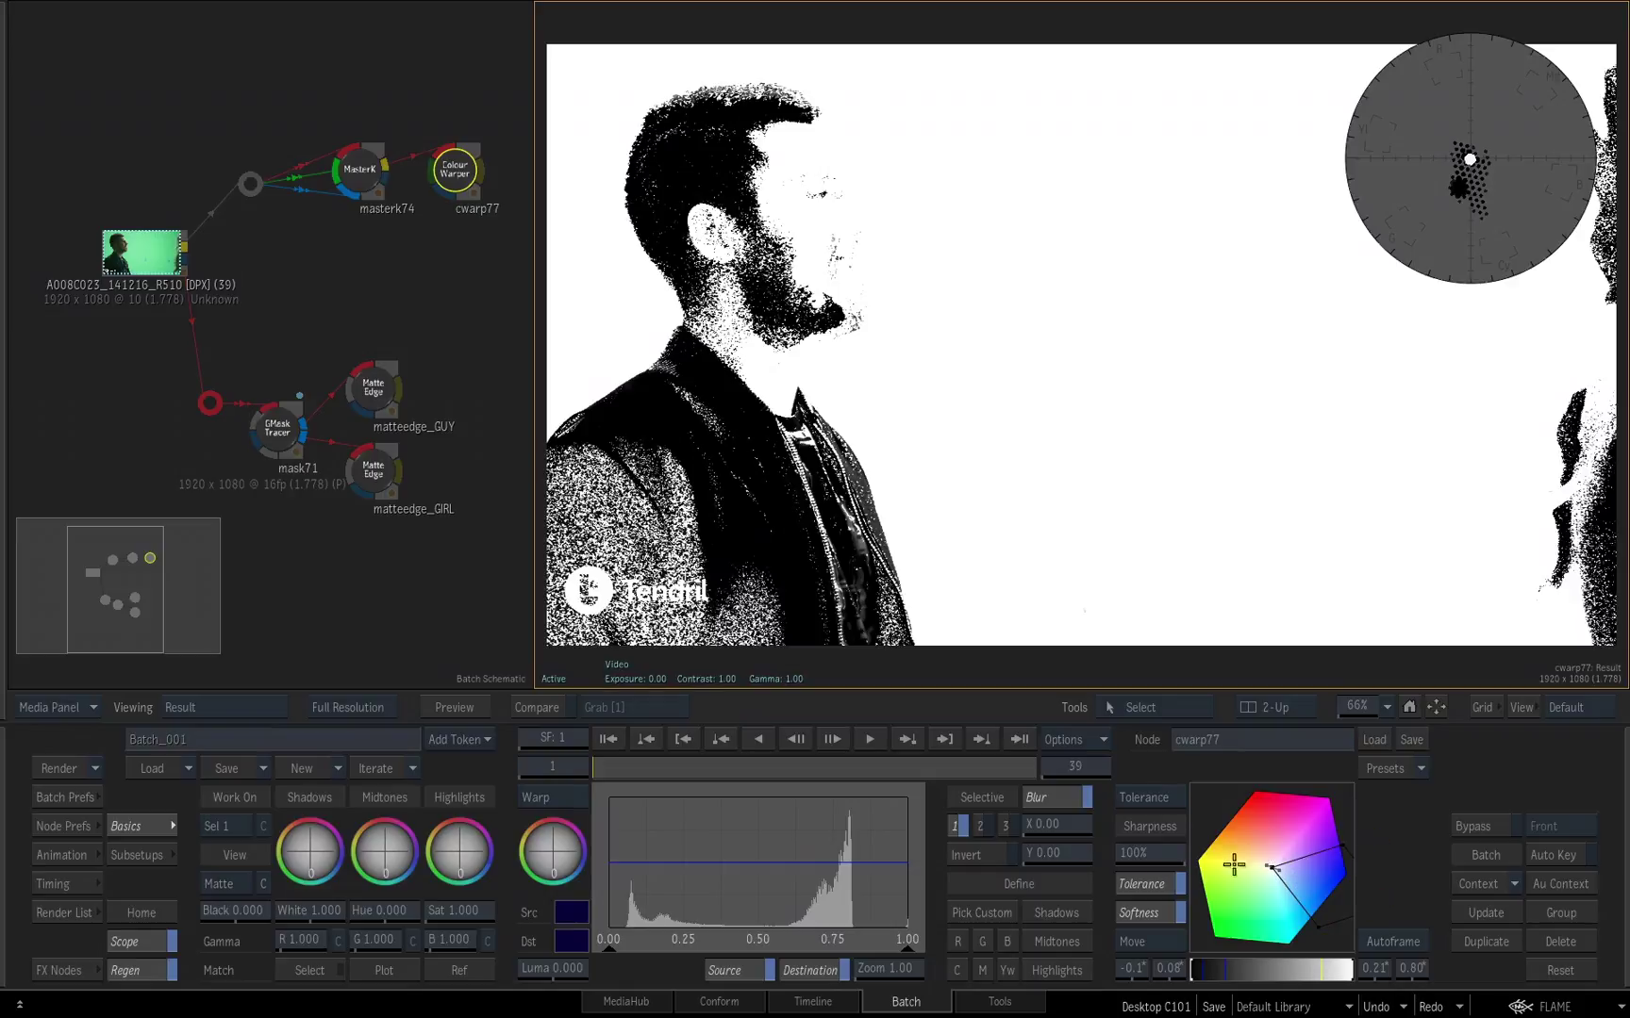
pyautogui.click(1145, 912)
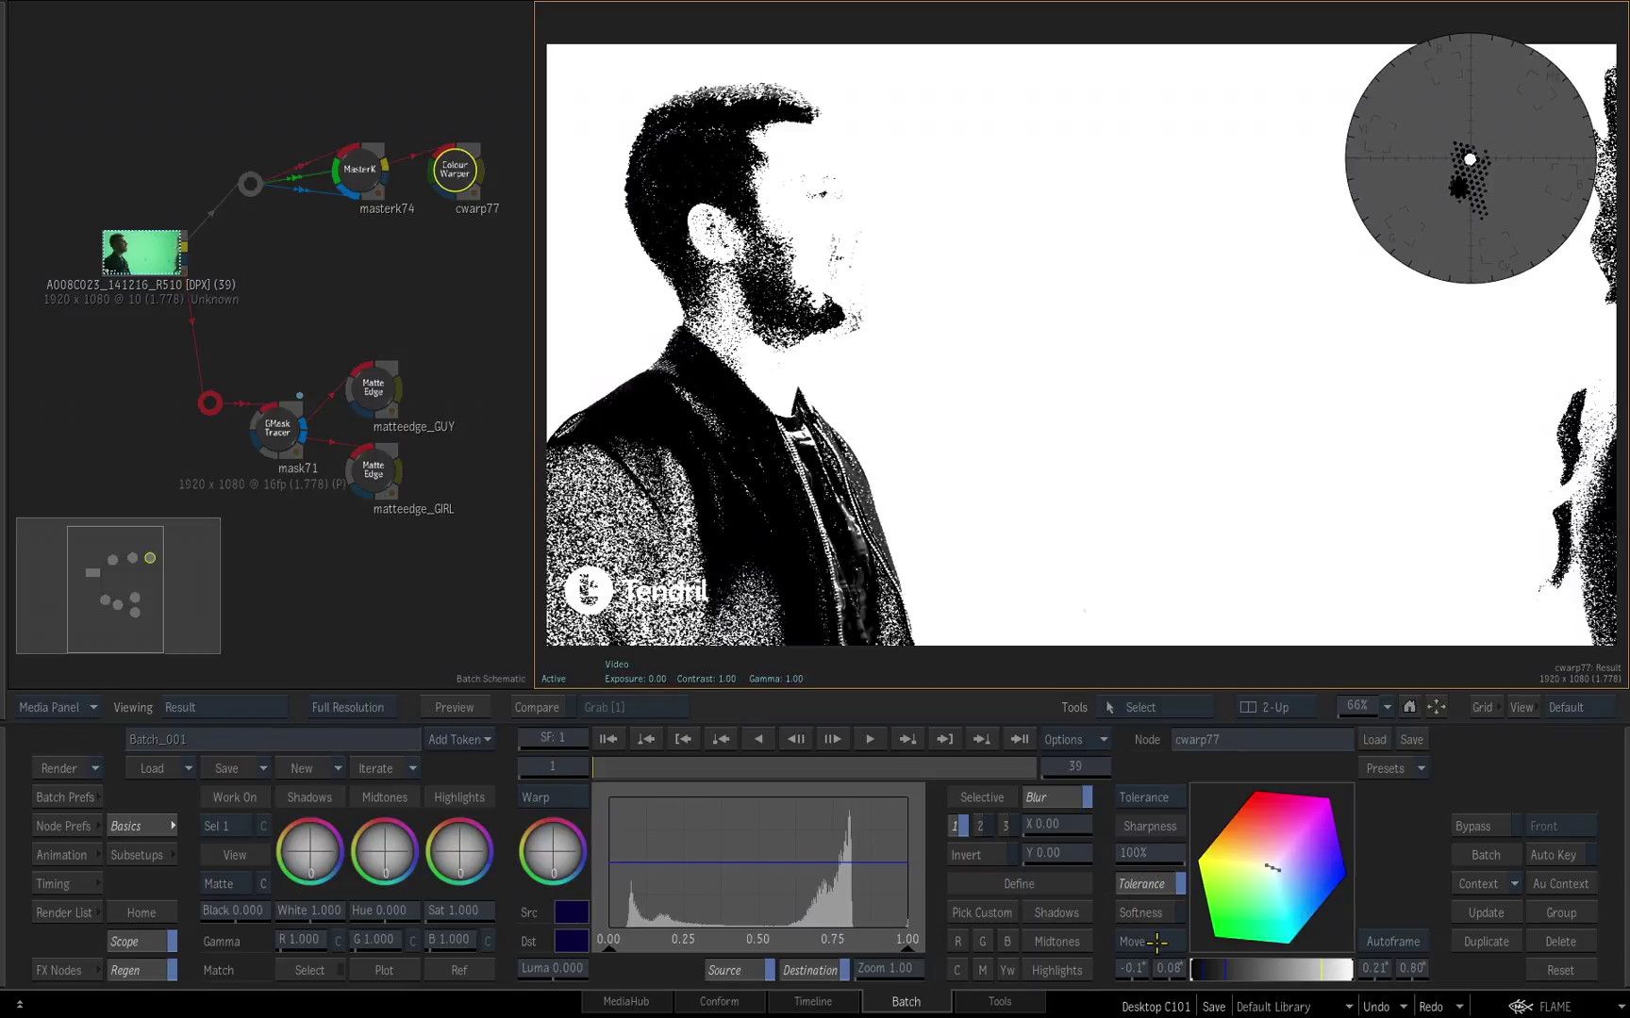
pyautogui.click(1147, 912)
pyautogui.click(1147, 913)
pyautogui.click(1146, 912)
pyautogui.click(1146, 913)
pyautogui.click(1147, 914)
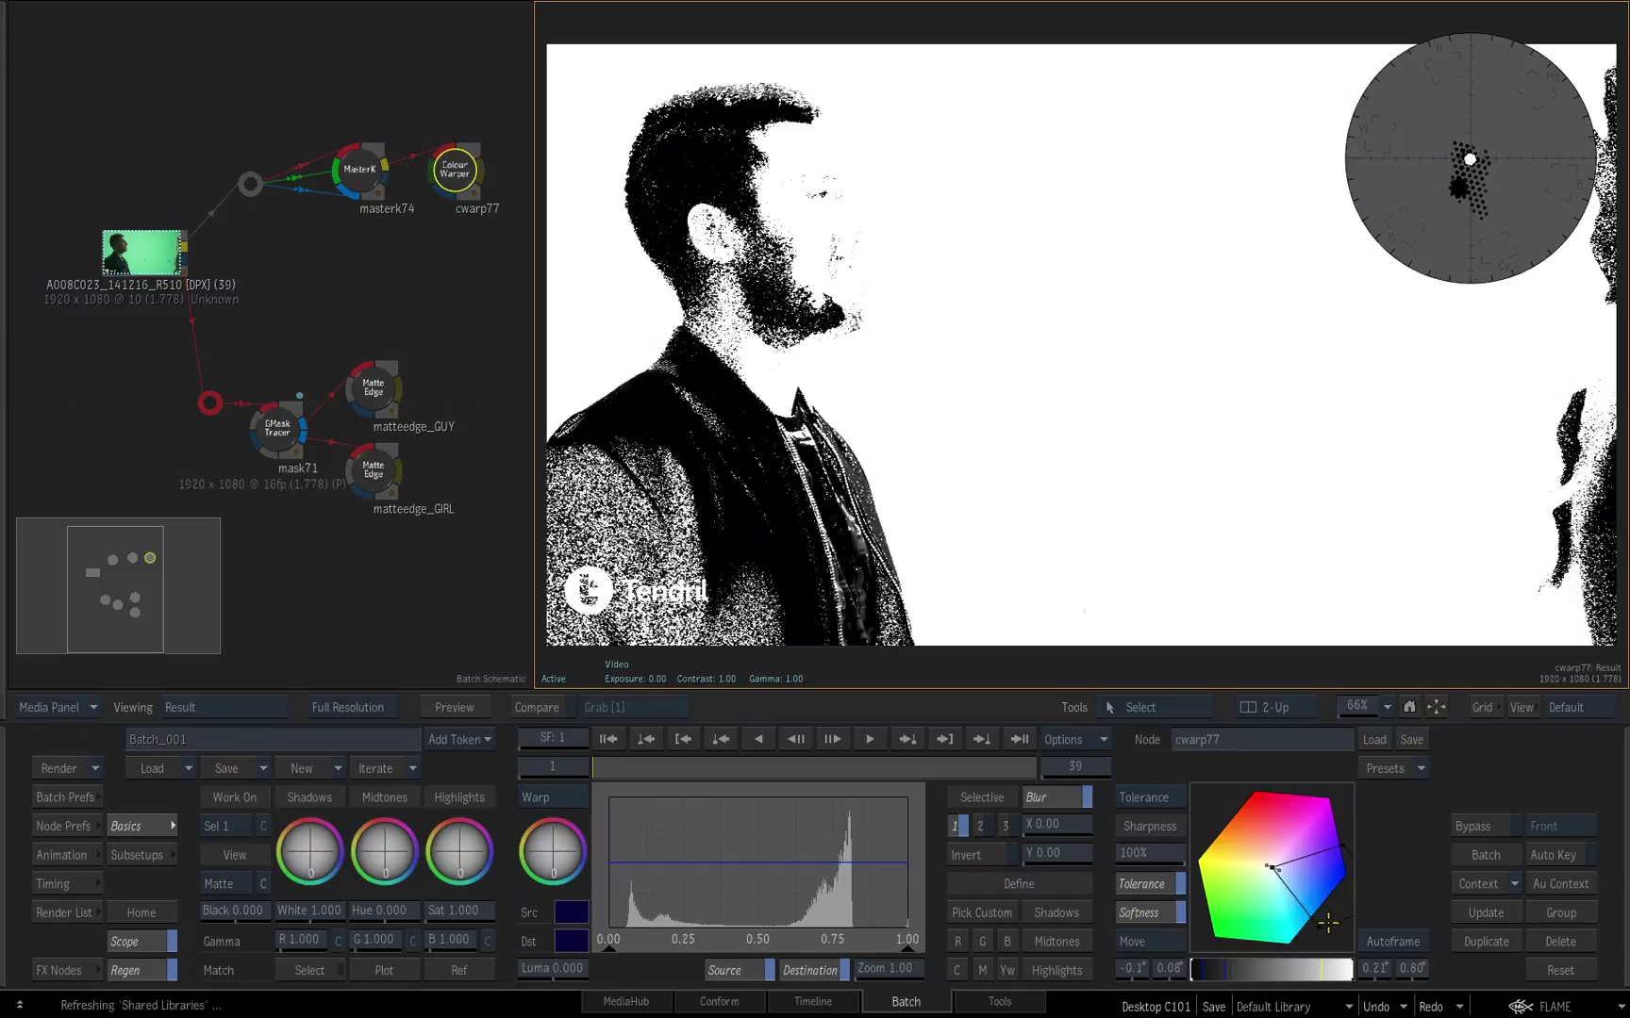
# Step: Zoom the colour hexagon and reshape the selection while viewing the matte
pyautogui.moveTo(1315, 922); pyautogui.dragTo(1294, 855)
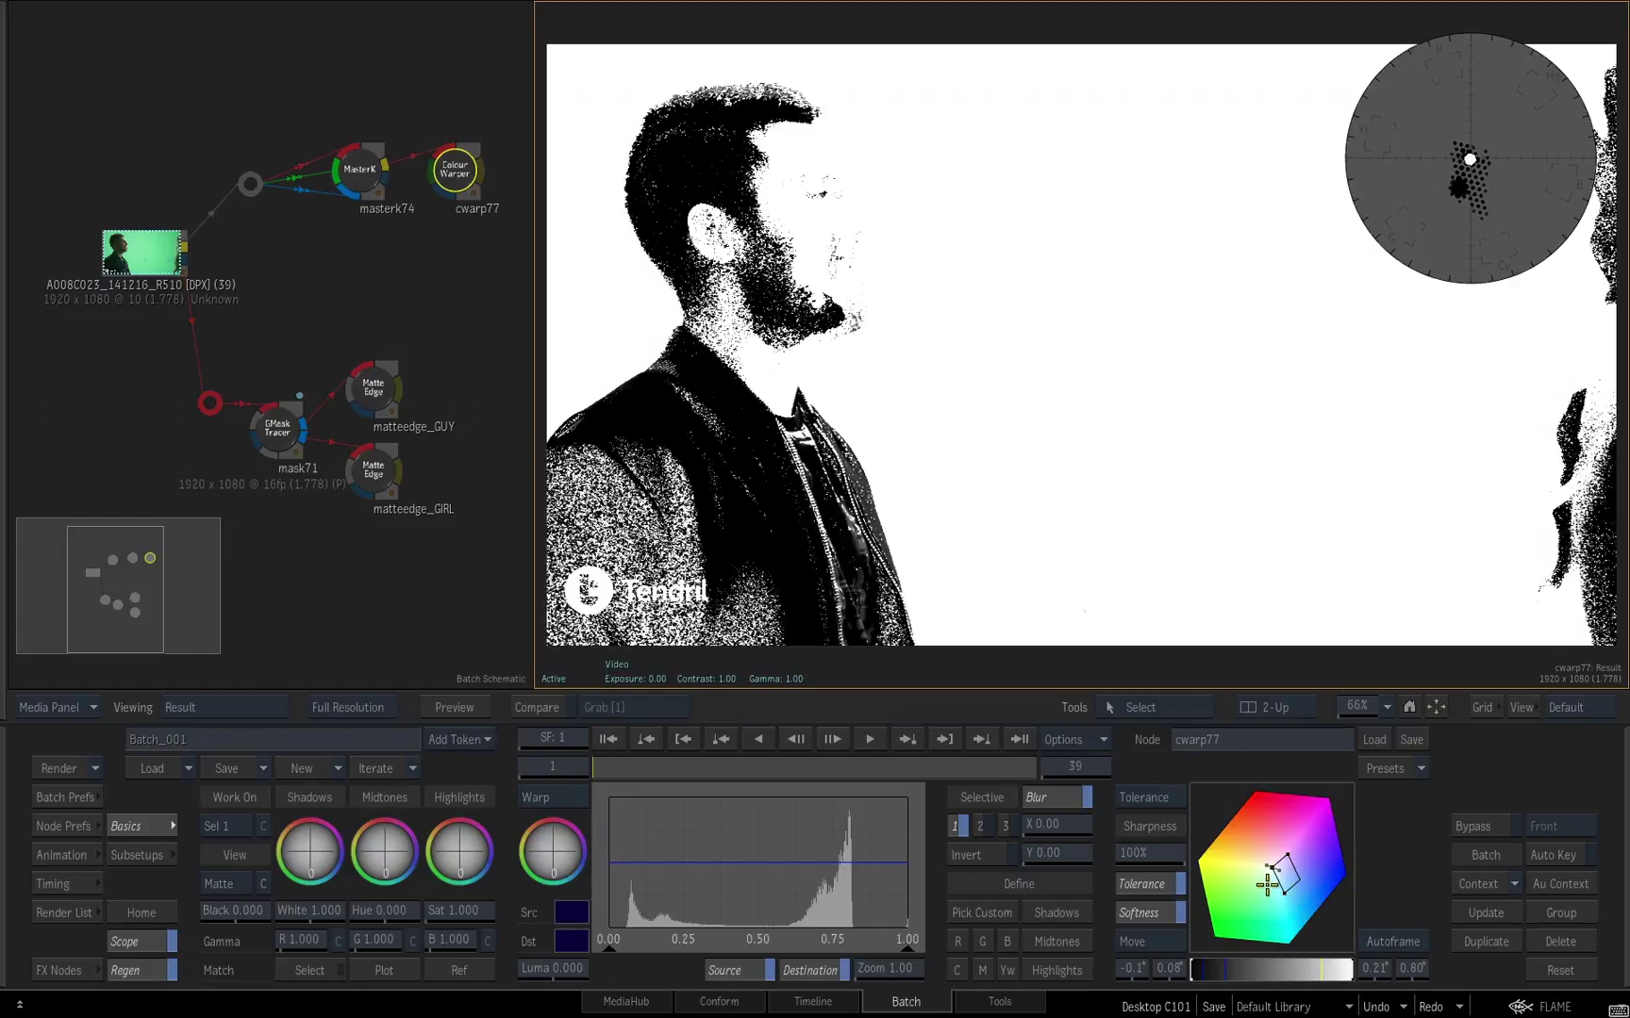
pyautogui.moveTo(1266, 884); pyautogui.dragTo(1329, 927)
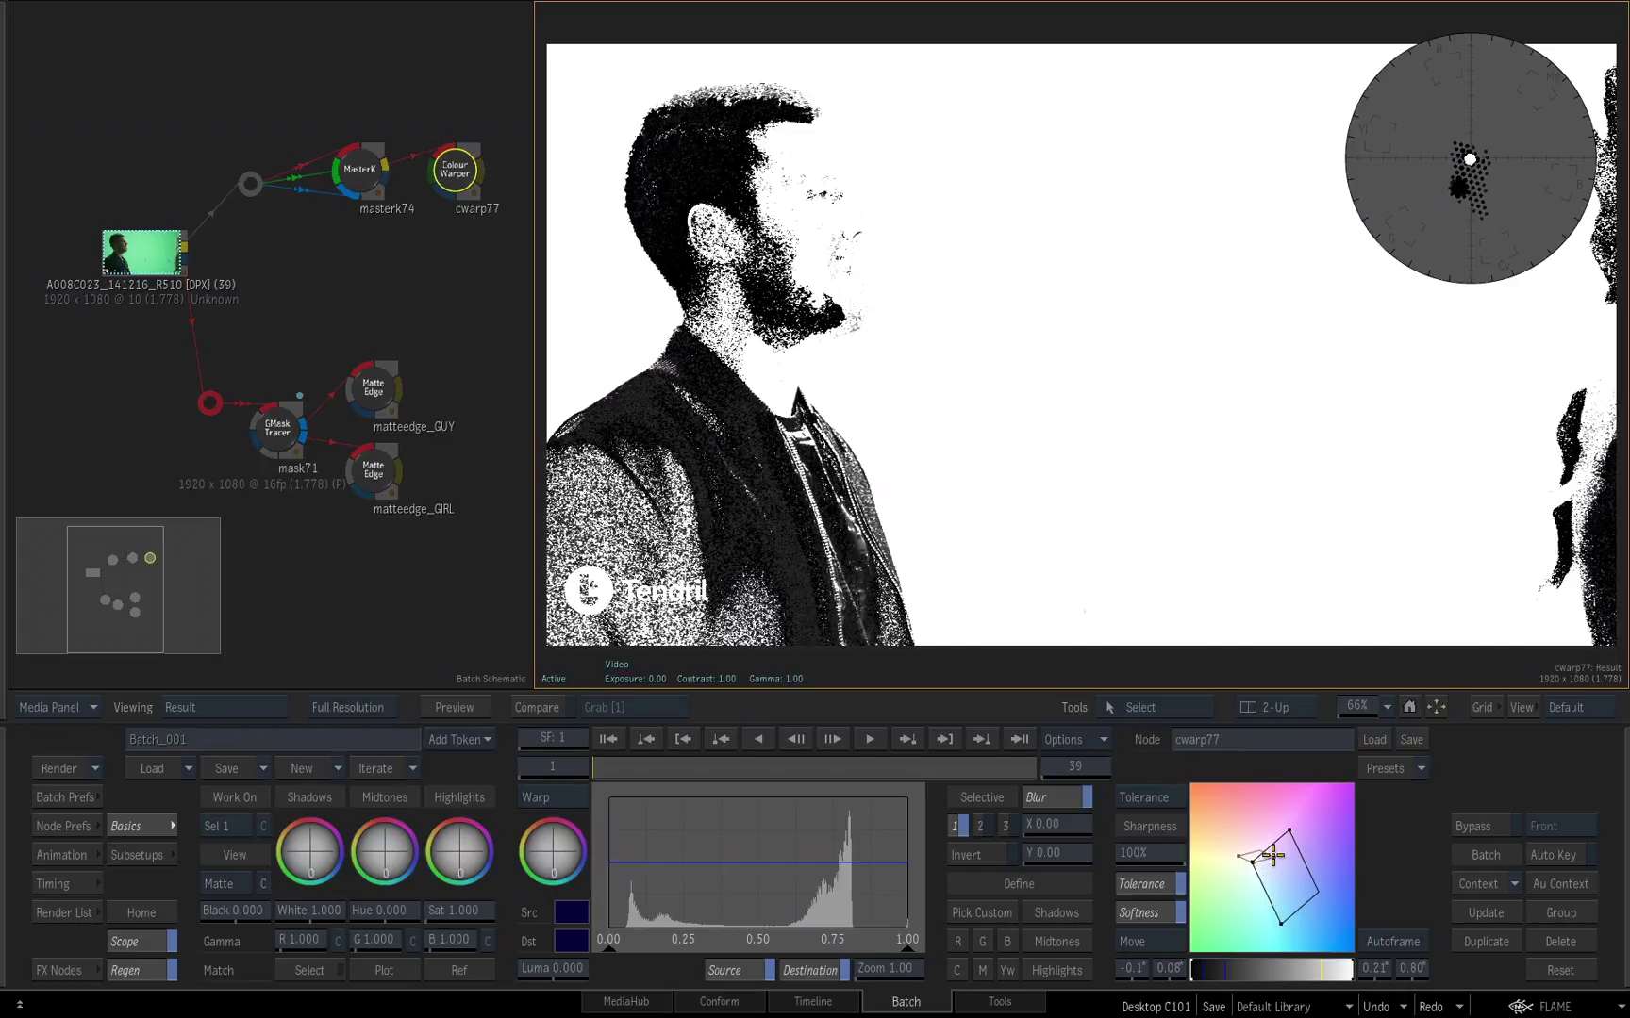
pyautogui.click(1258, 862)
pyautogui.moveTo(1258, 862); pyautogui.dragTo(1244, 858)
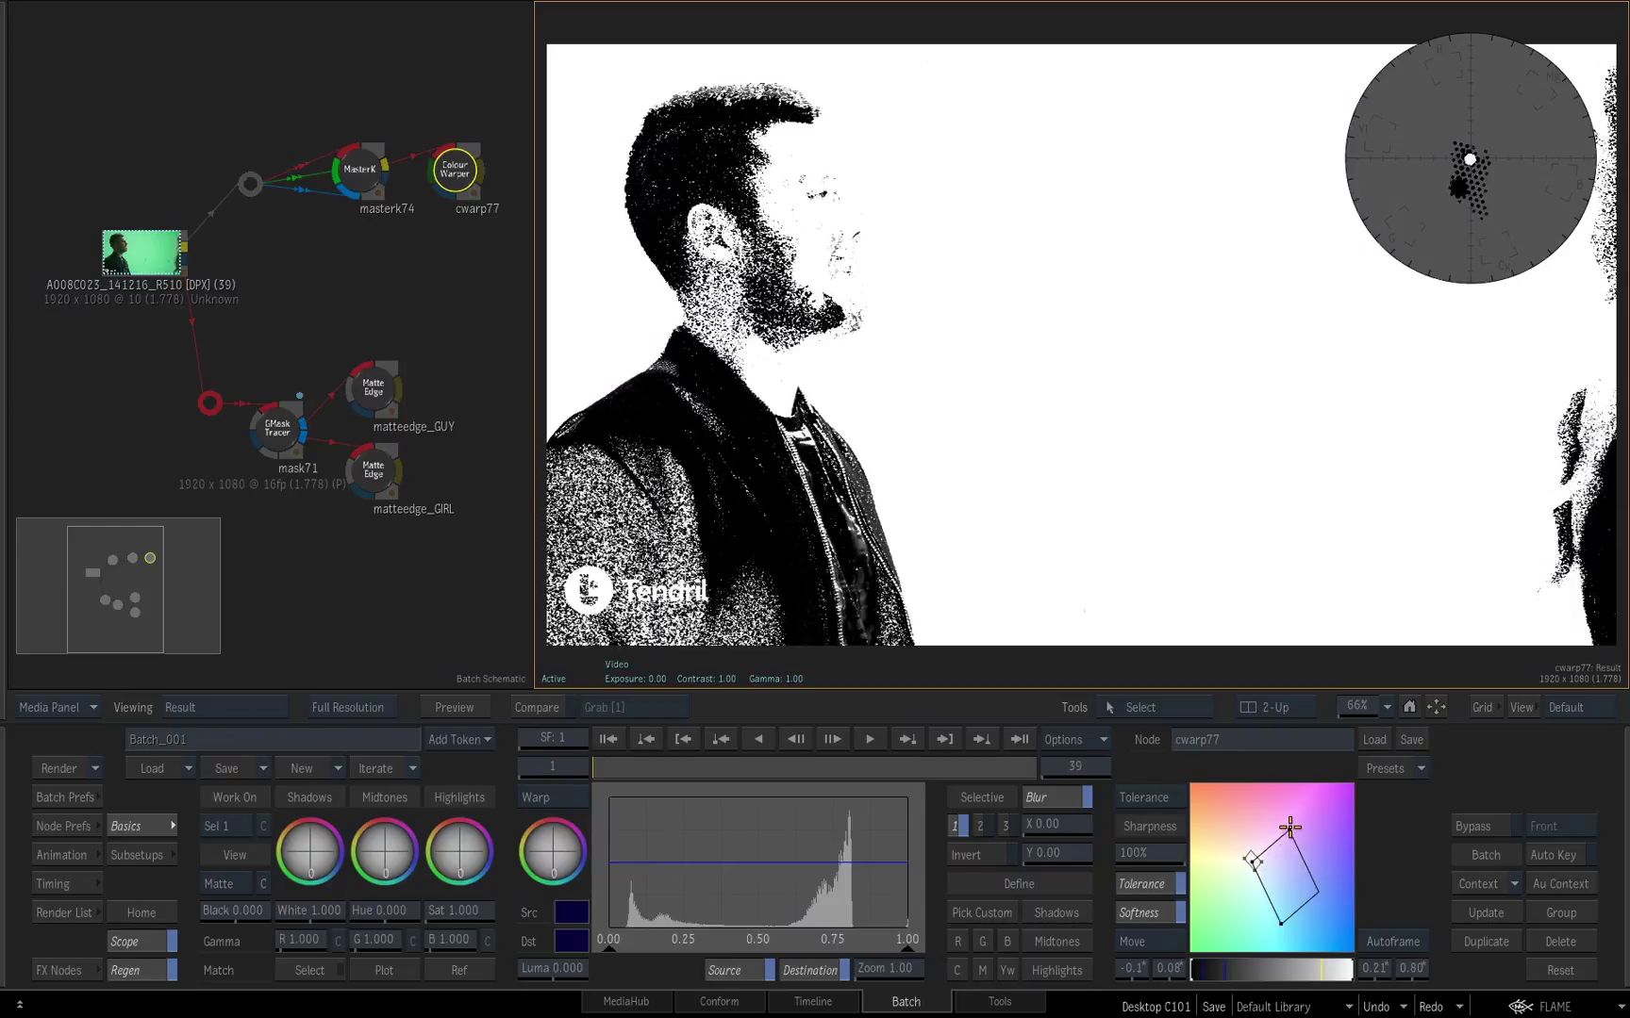
# Step: Switch to Tolerance editing and reshape the tolerance polygon to take in more jacket
pyautogui.click(1158, 799)
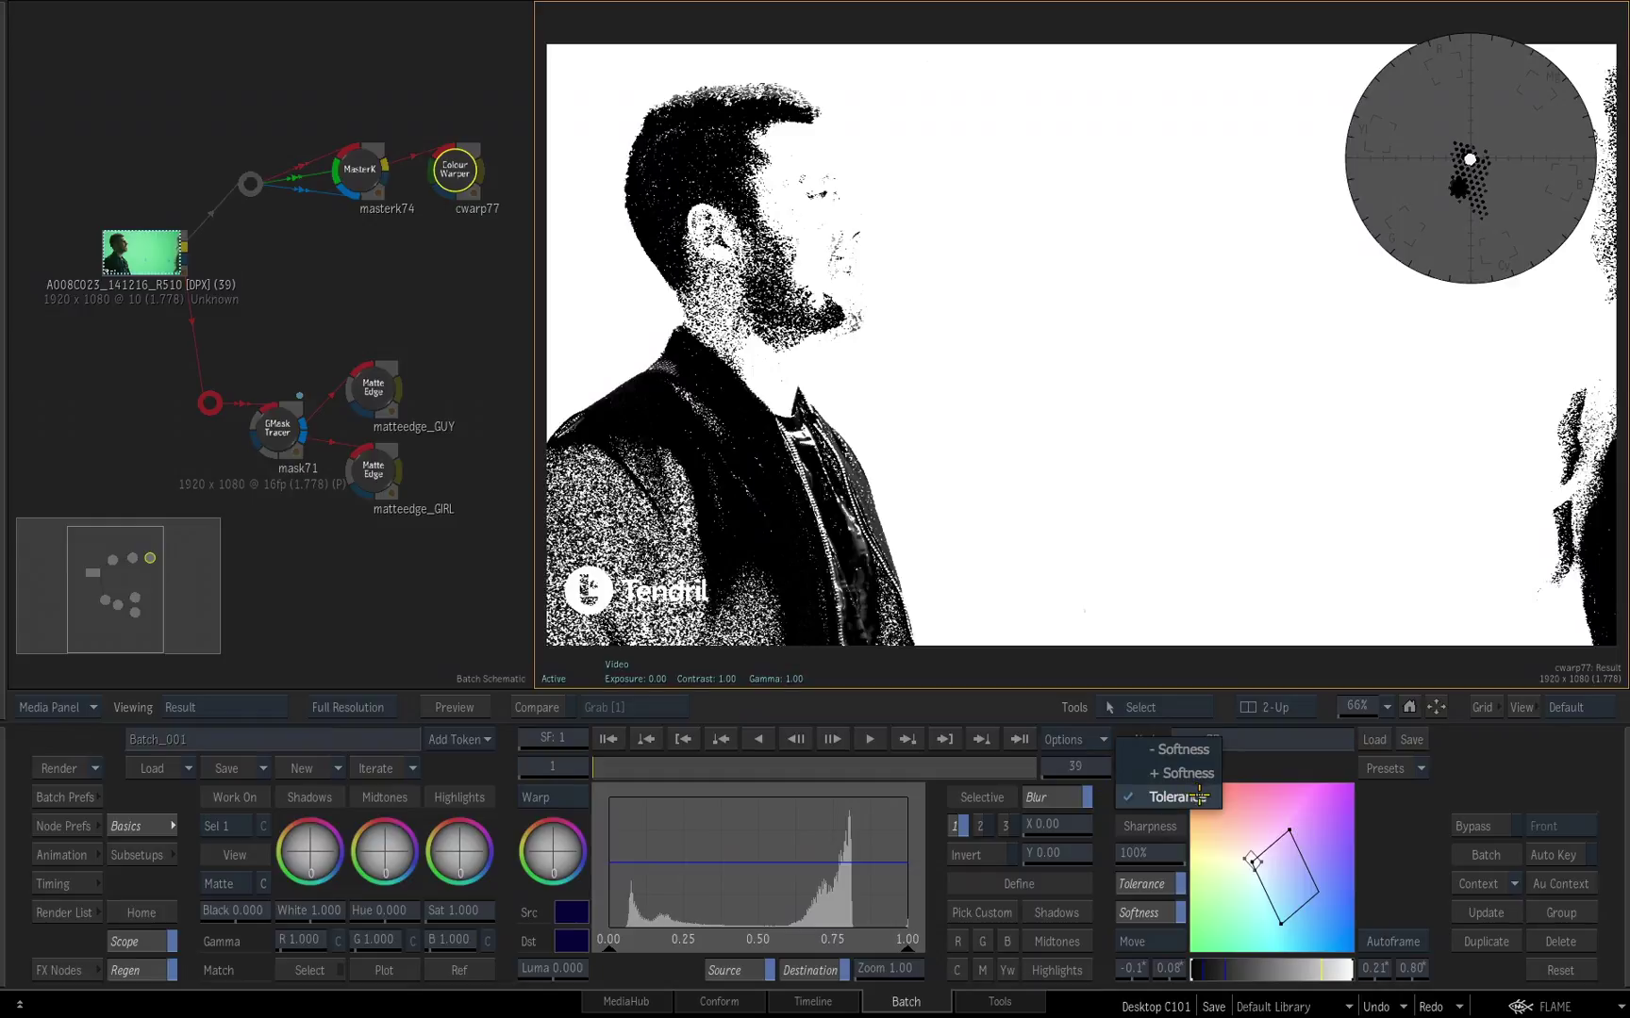
pyautogui.click(1162, 797)
pyautogui.moveTo(625, 520); pyautogui.dragTo(691, 518)
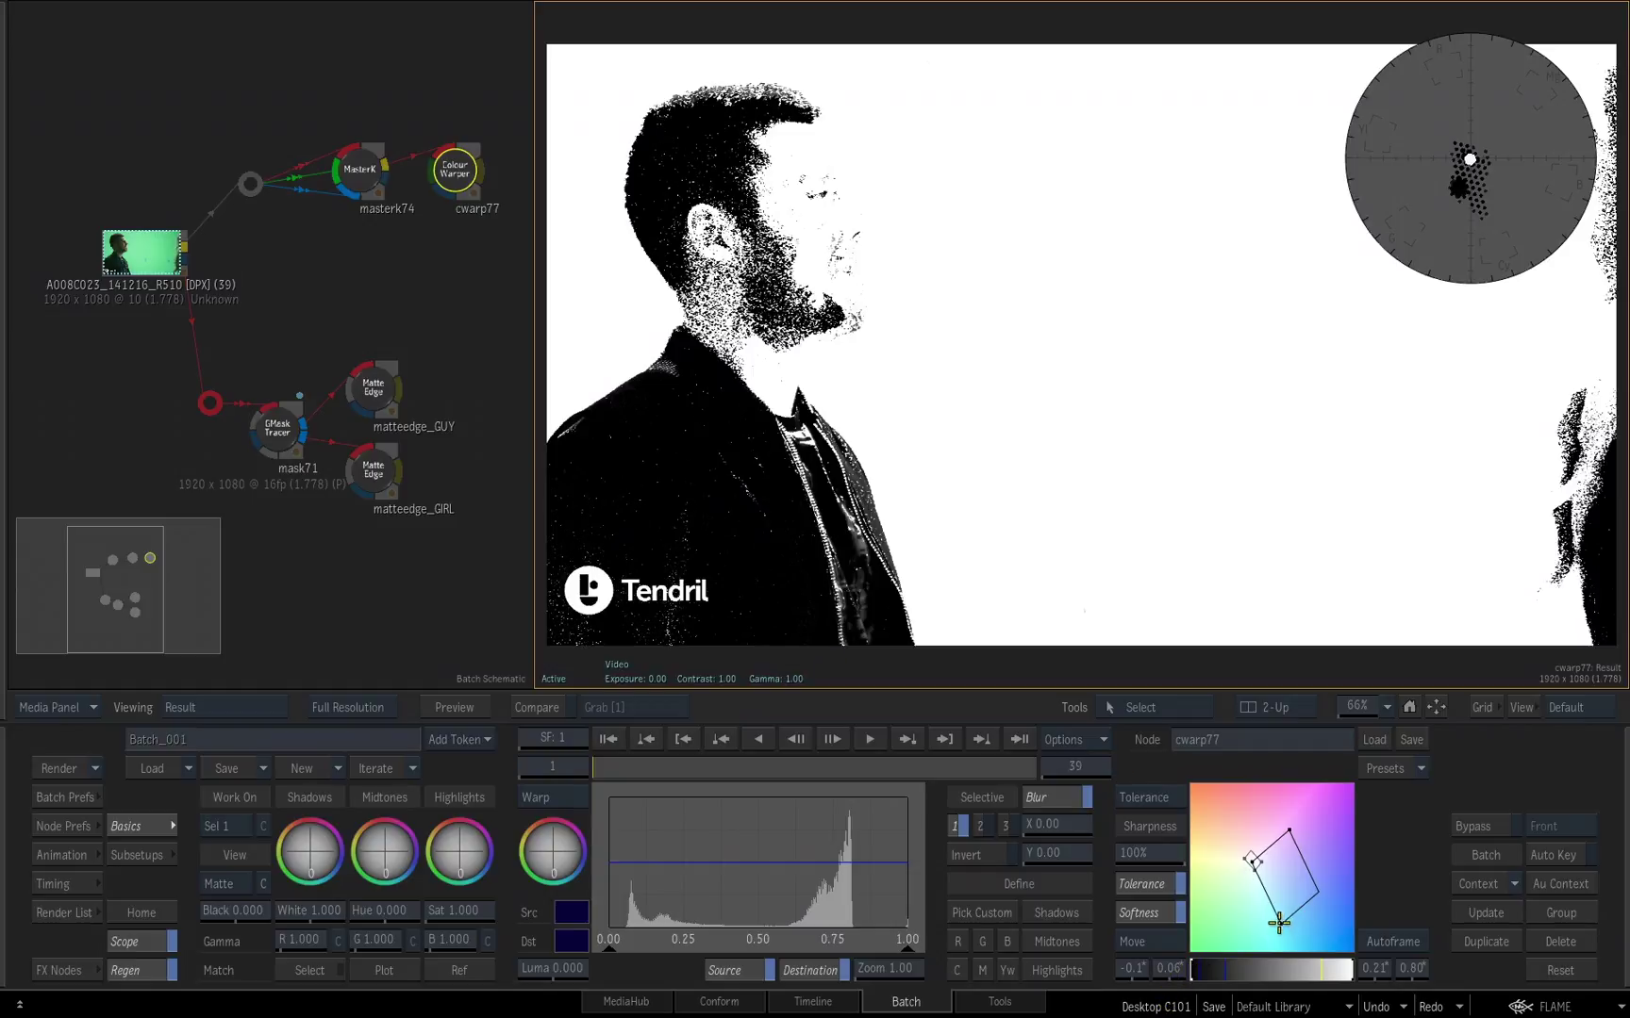
pyautogui.moveTo(1280, 913); pyautogui.dragTo(1248, 858)
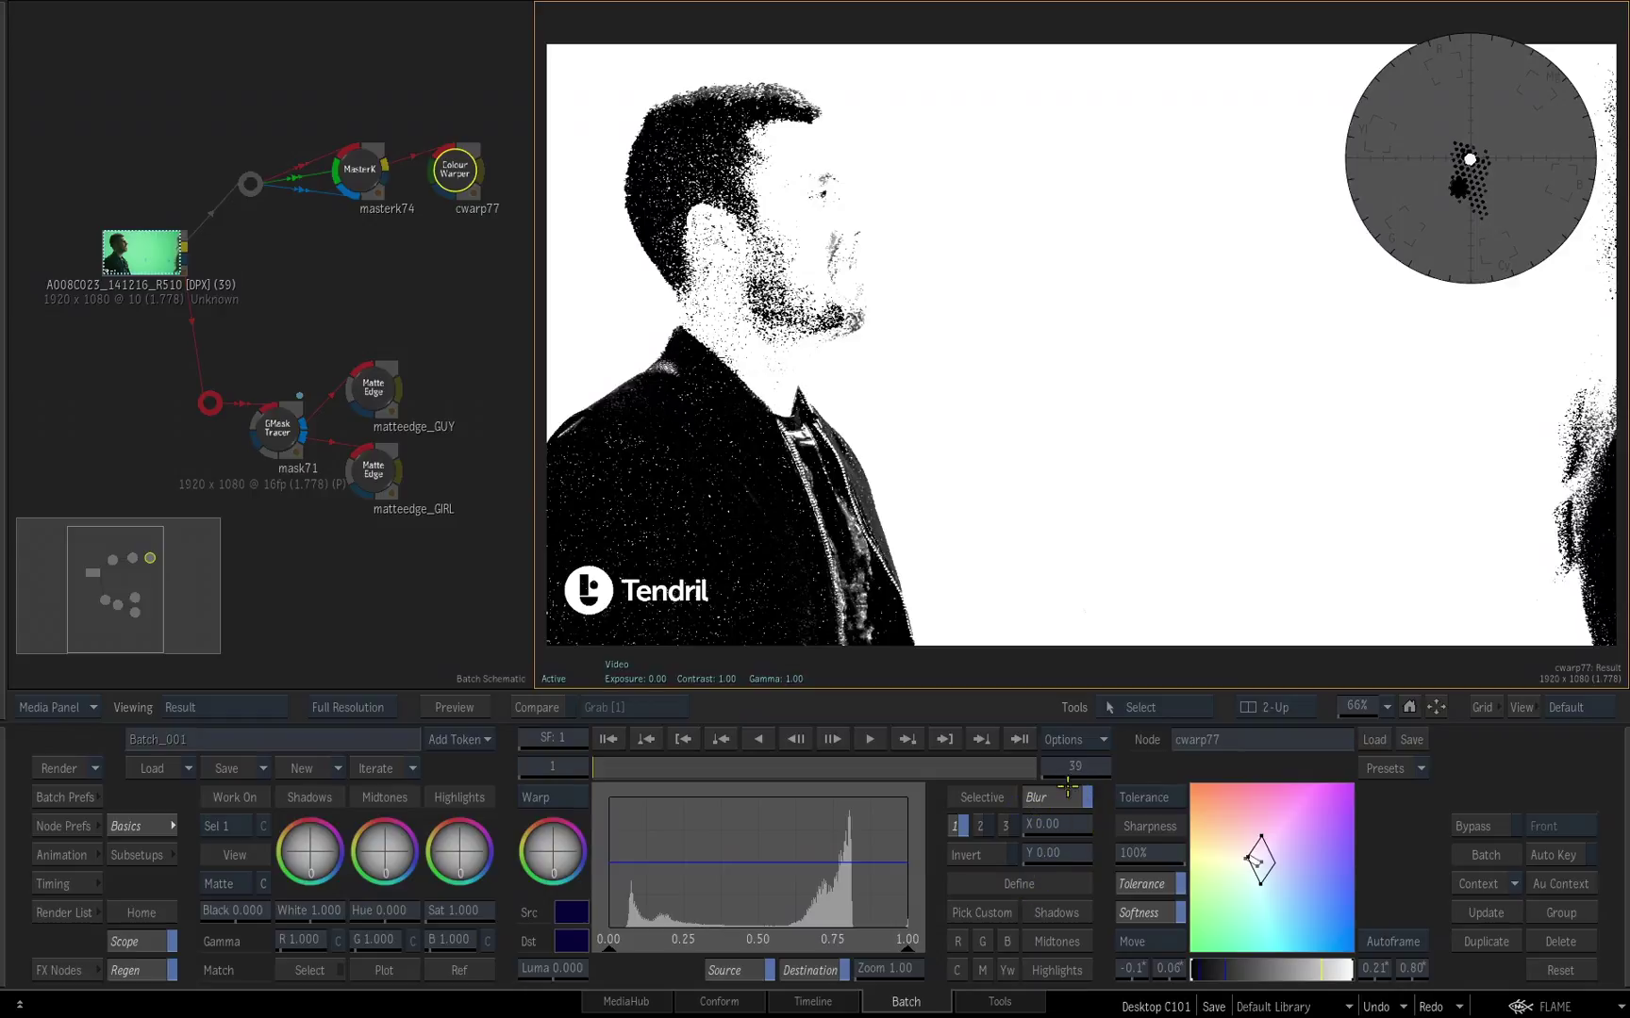
# Step: Drag the selective's Blur X and Y up through 4.00 to 6.00
pyautogui.moveTo(1058, 826); pyautogui.dragTo(1058, 825)
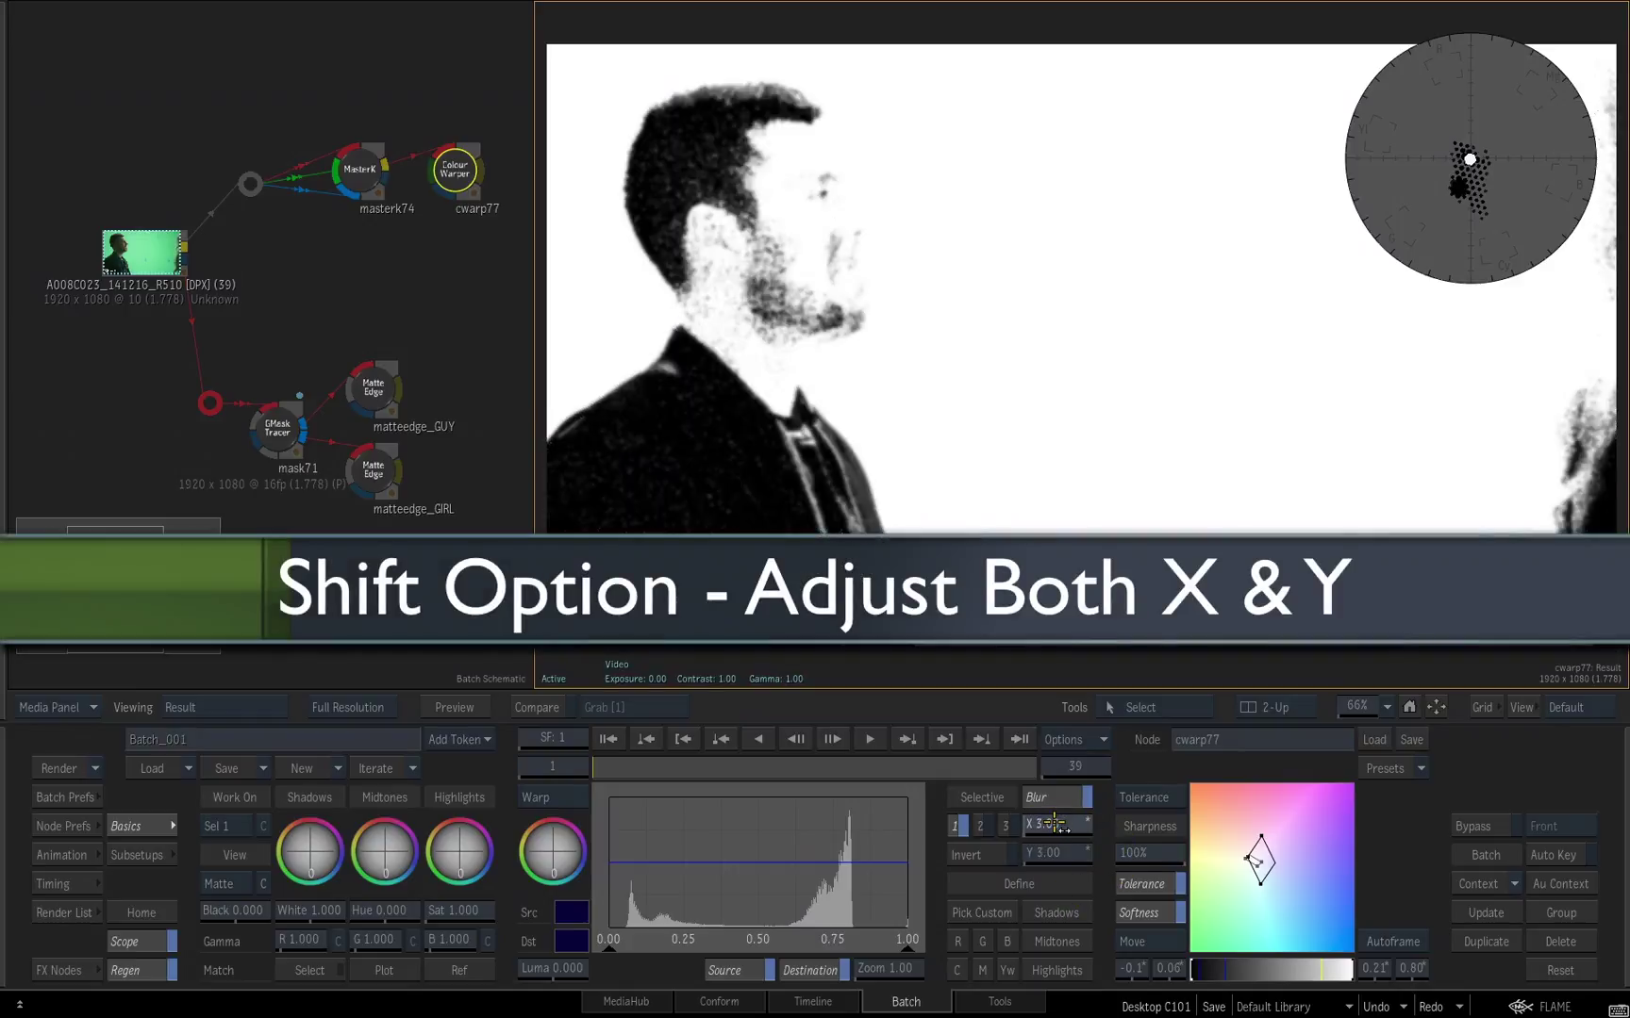
pyautogui.moveTo(1049, 824); pyautogui.dragTo(1054, 825)
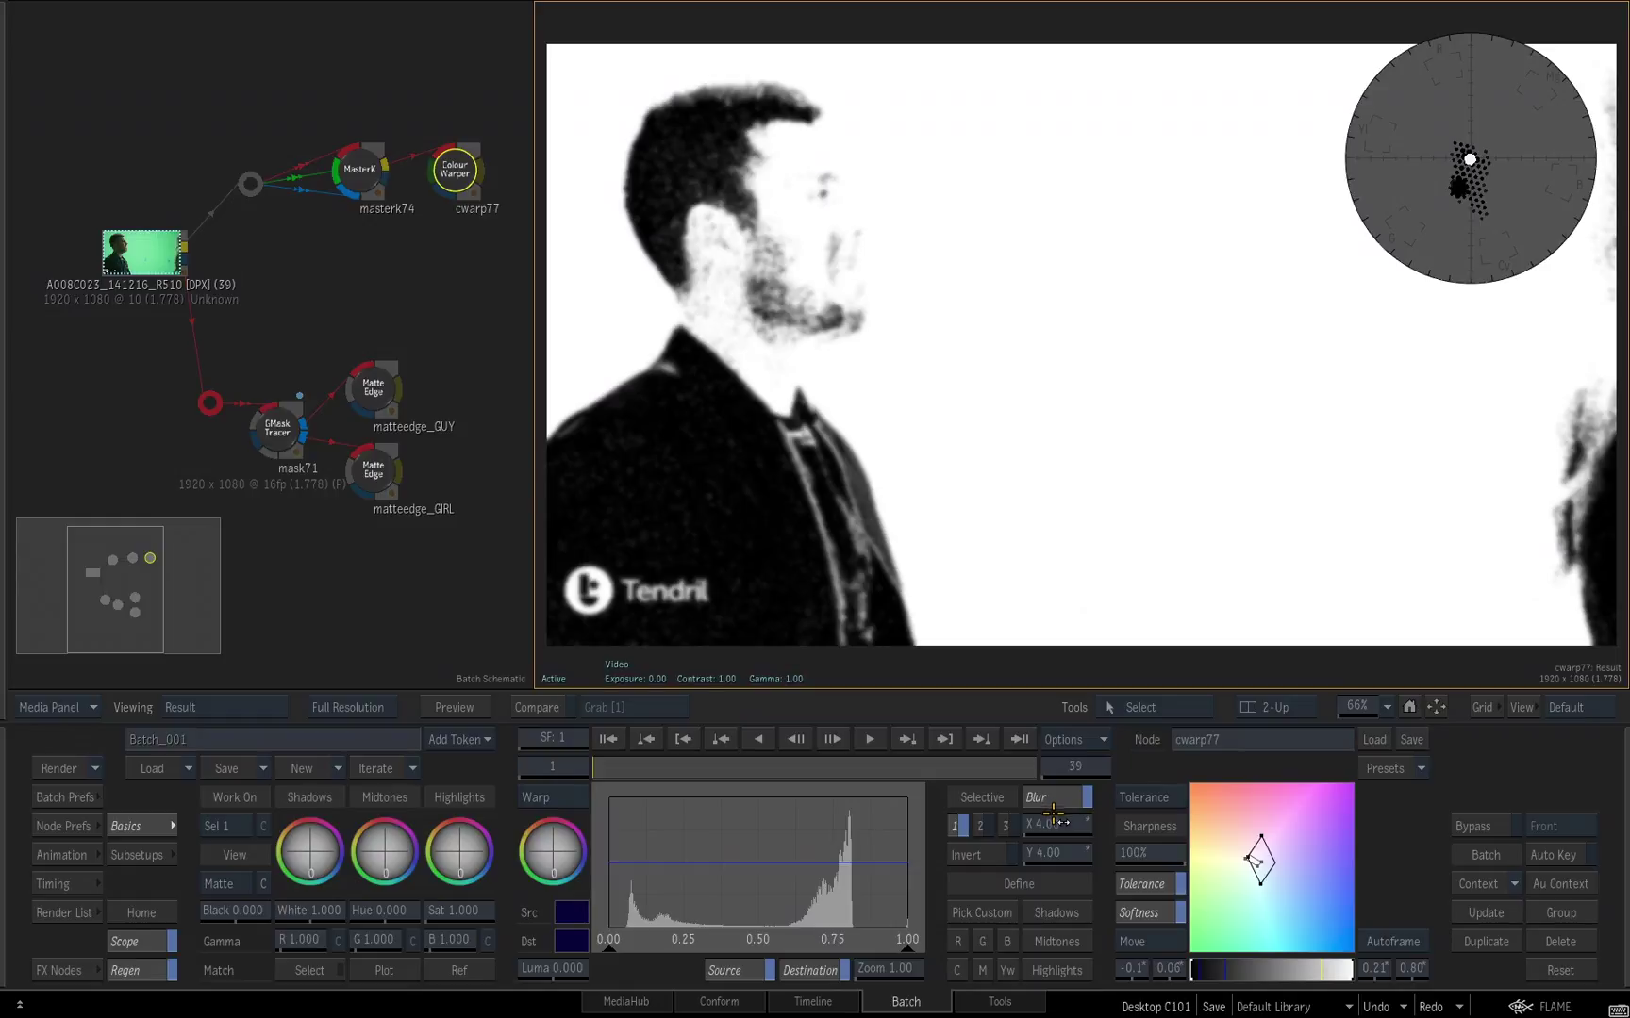
pyautogui.moveTo(1054, 817); pyautogui.dragTo(1061, 819)
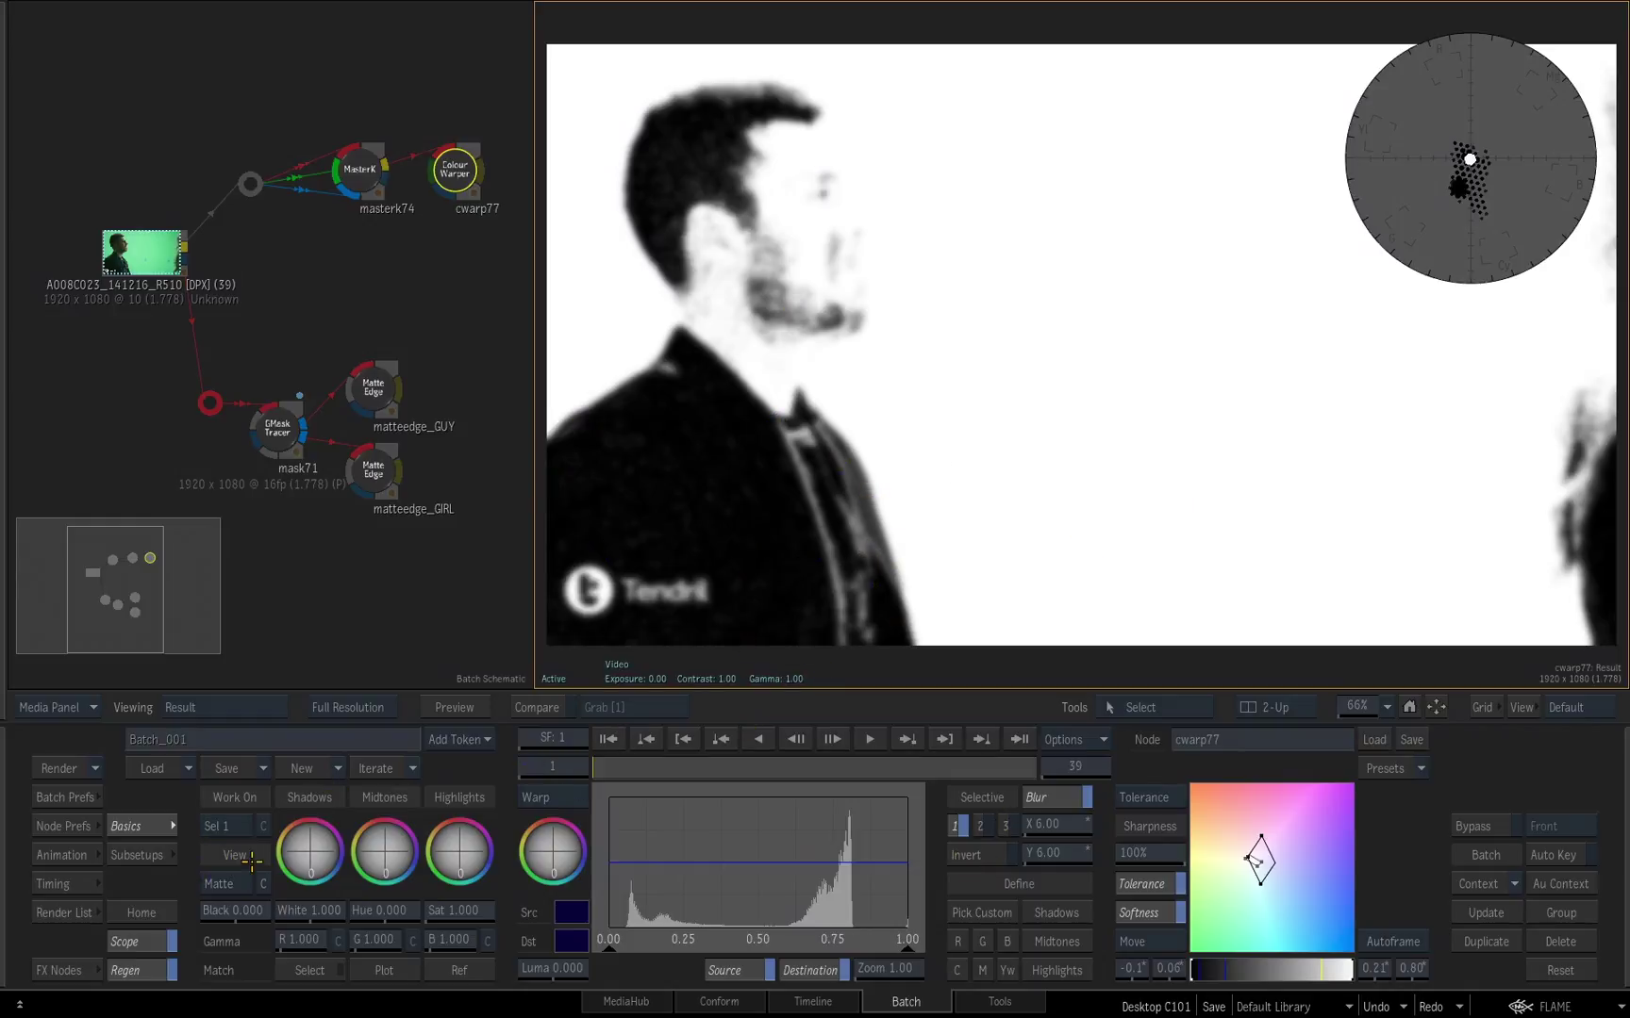
# Step: Switch View to Result and tint Sel 1's Shadows and Highlights colour wheels
pyautogui.click(222, 884)
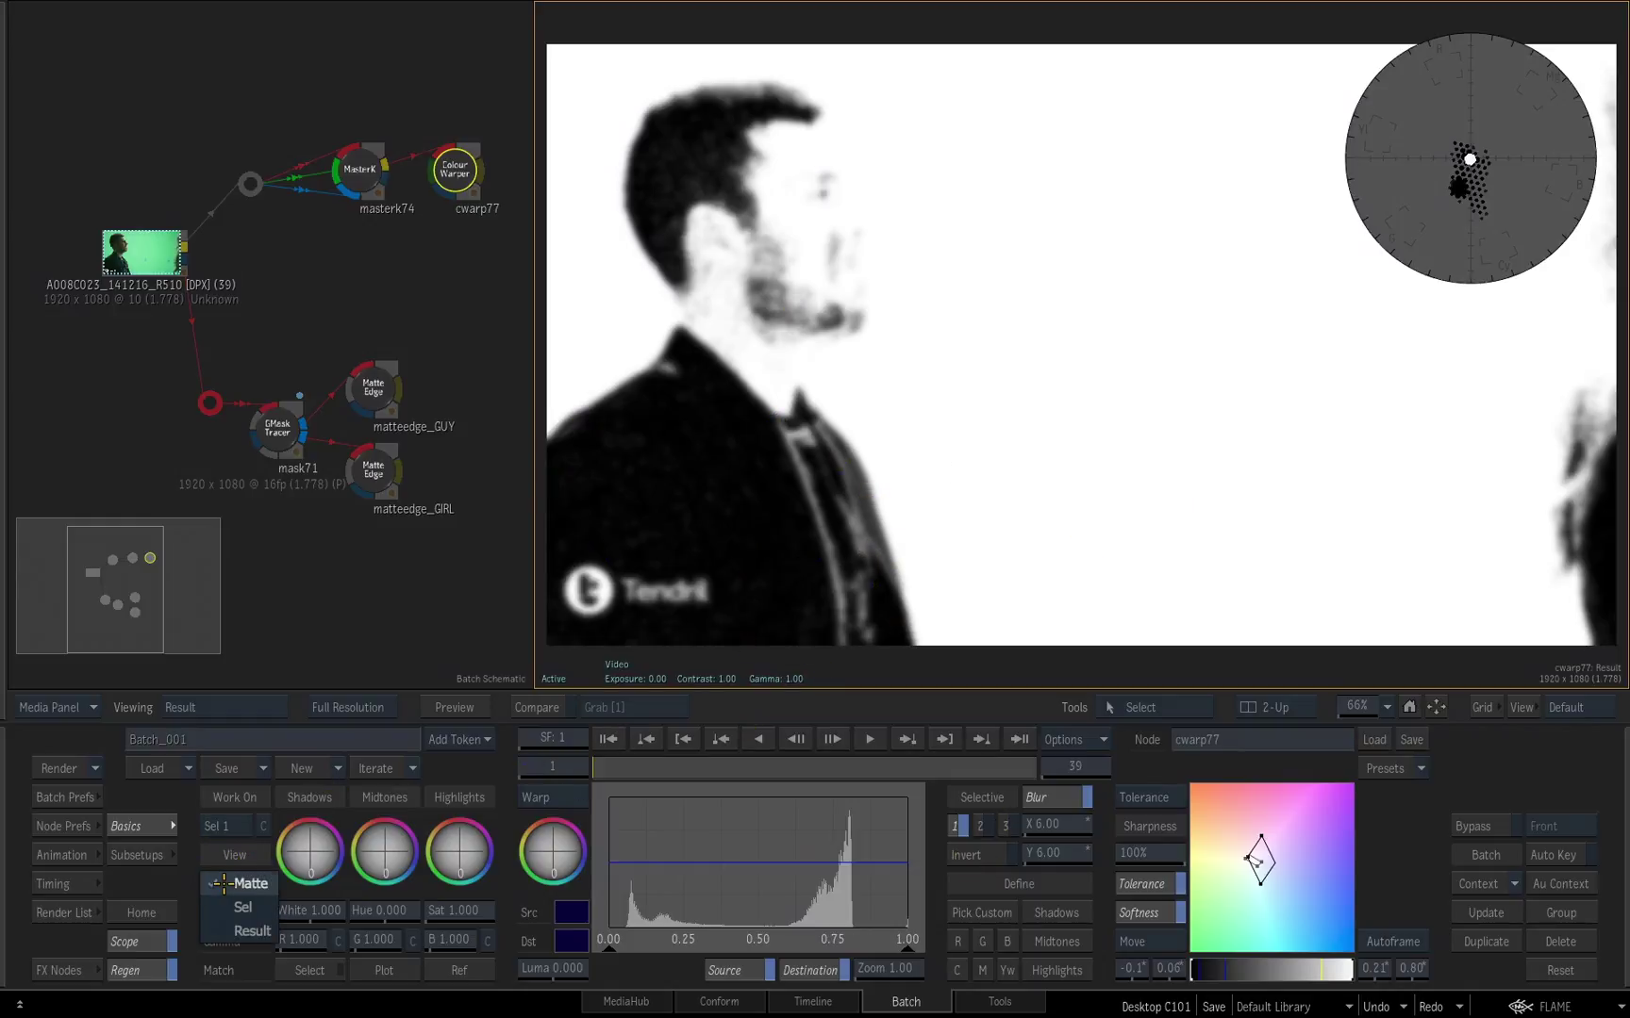
pyautogui.click(244, 932)
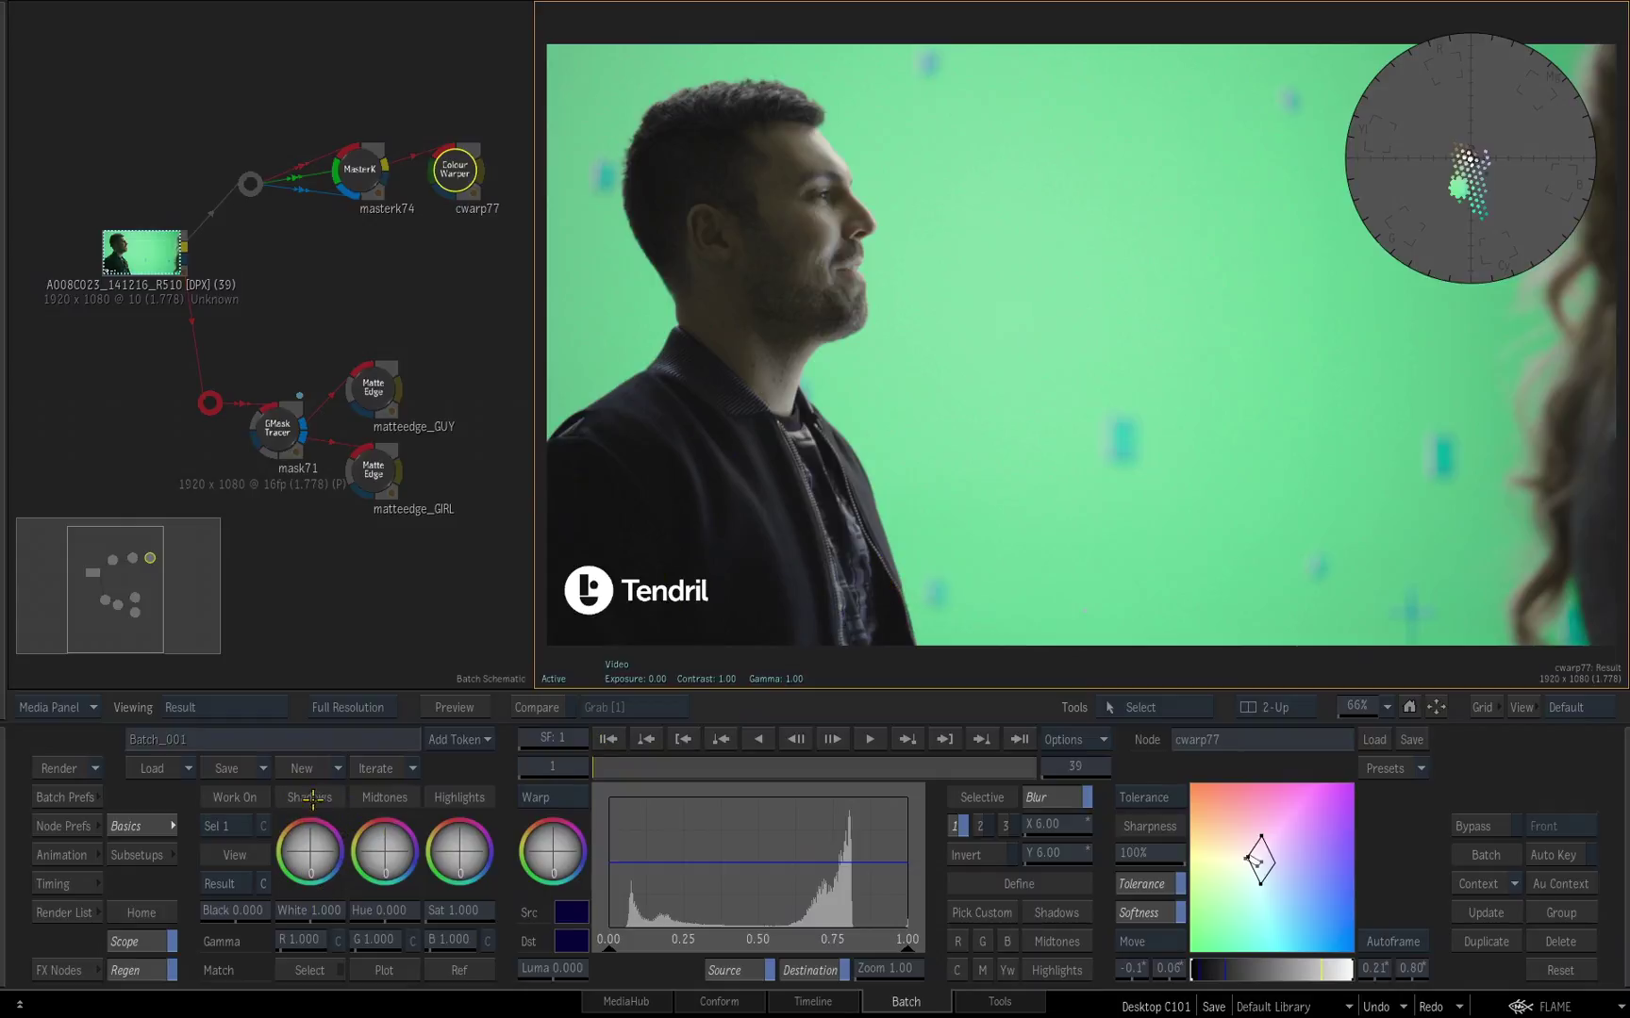
pyautogui.moveTo(316, 852); pyautogui.dragTo(330, 855)
pyautogui.moveTo(458, 851); pyautogui.dragTo(455, 835)
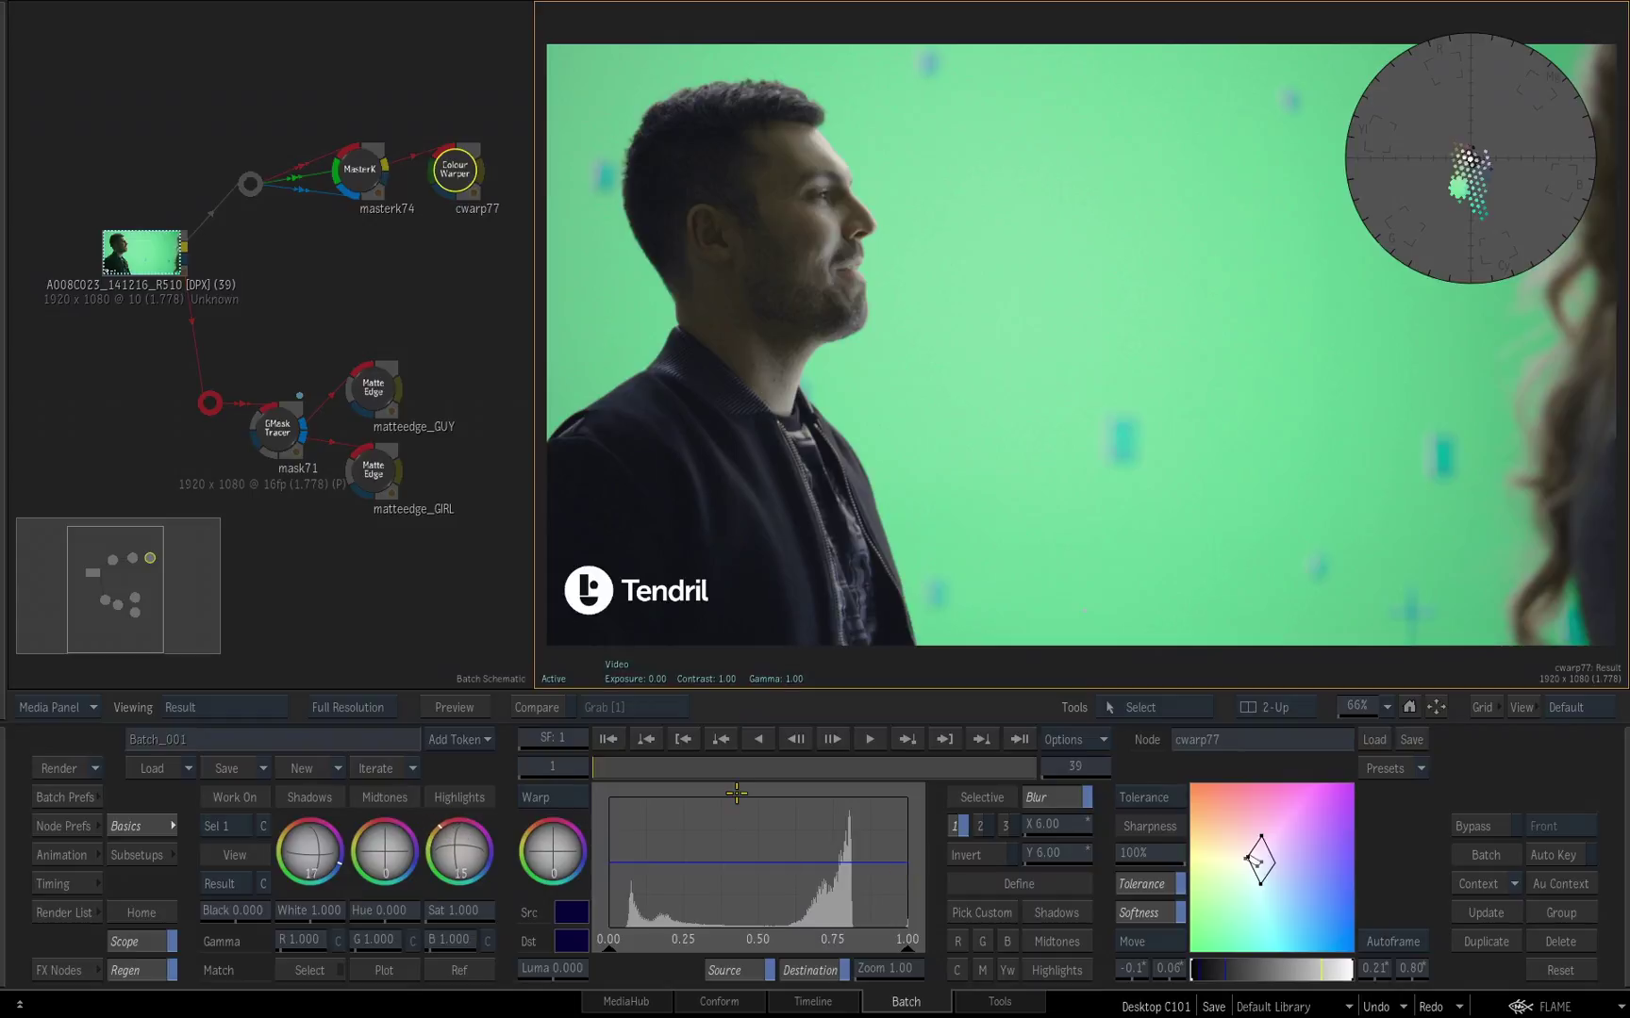
# Step: Toggle Bypass repeatedly to compare against the ungraded shot, ending with the grade on
pyautogui.click(1477, 826)
pyautogui.click(1483, 825)
pyautogui.click(1489, 825)
pyautogui.click(1489, 825)
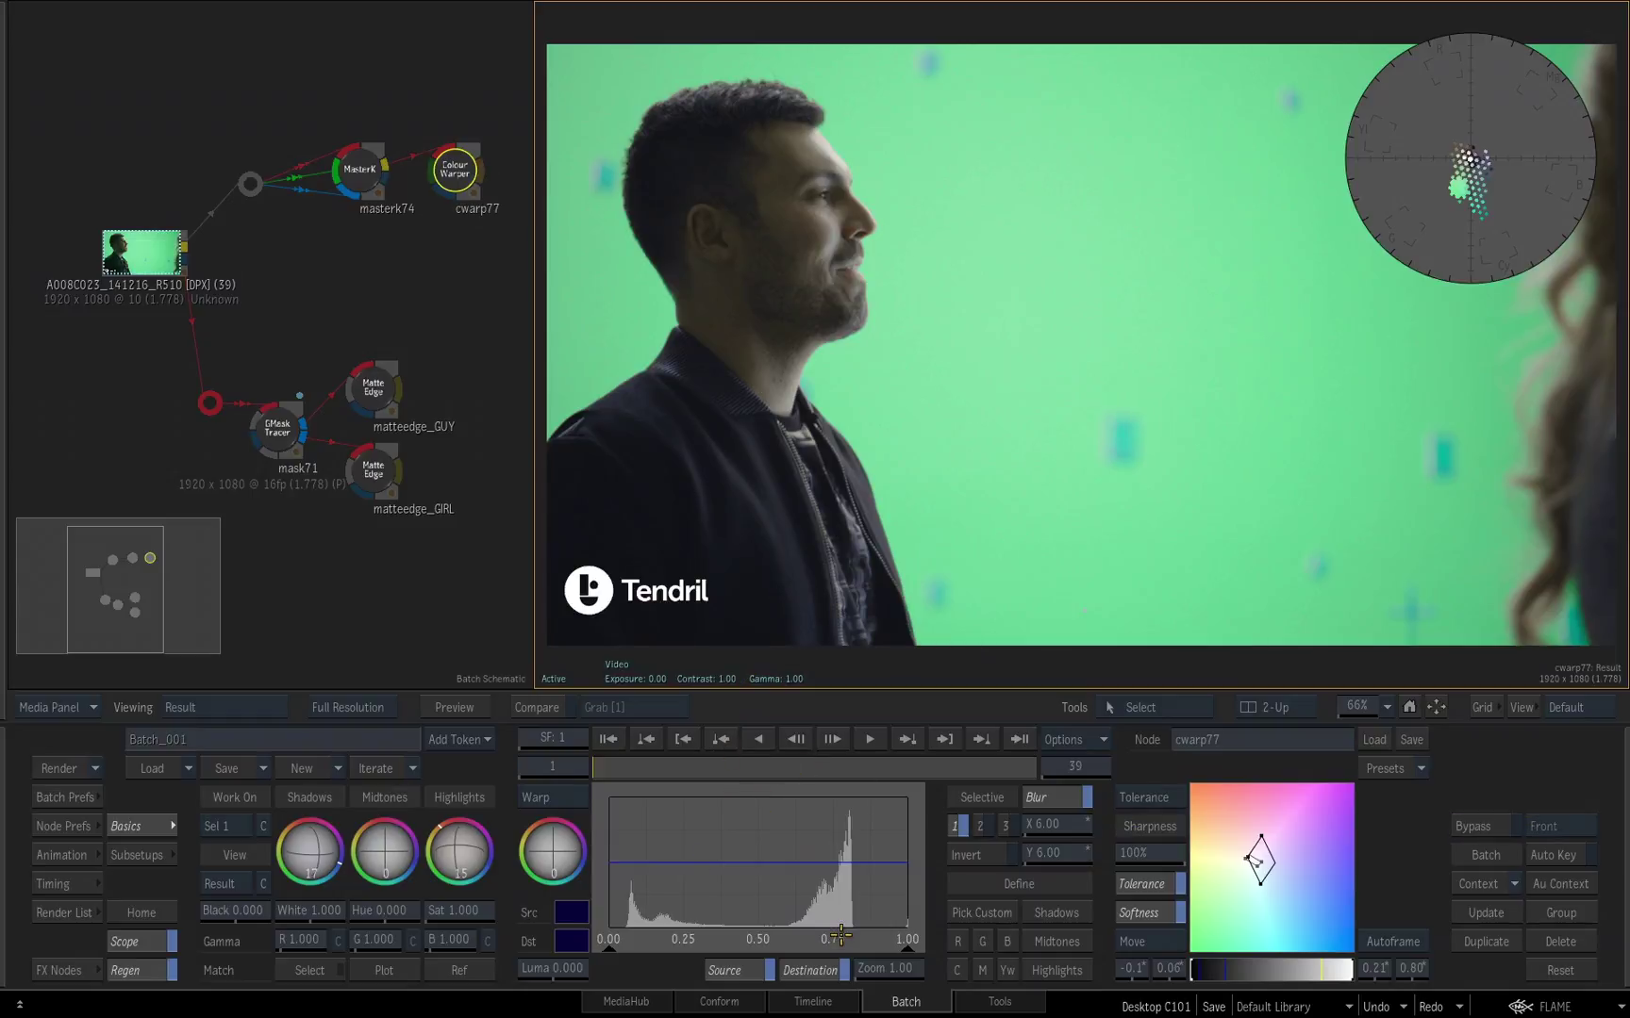
pyautogui.click(1490, 822)
pyautogui.click(1490, 825)
pyautogui.click(1491, 826)
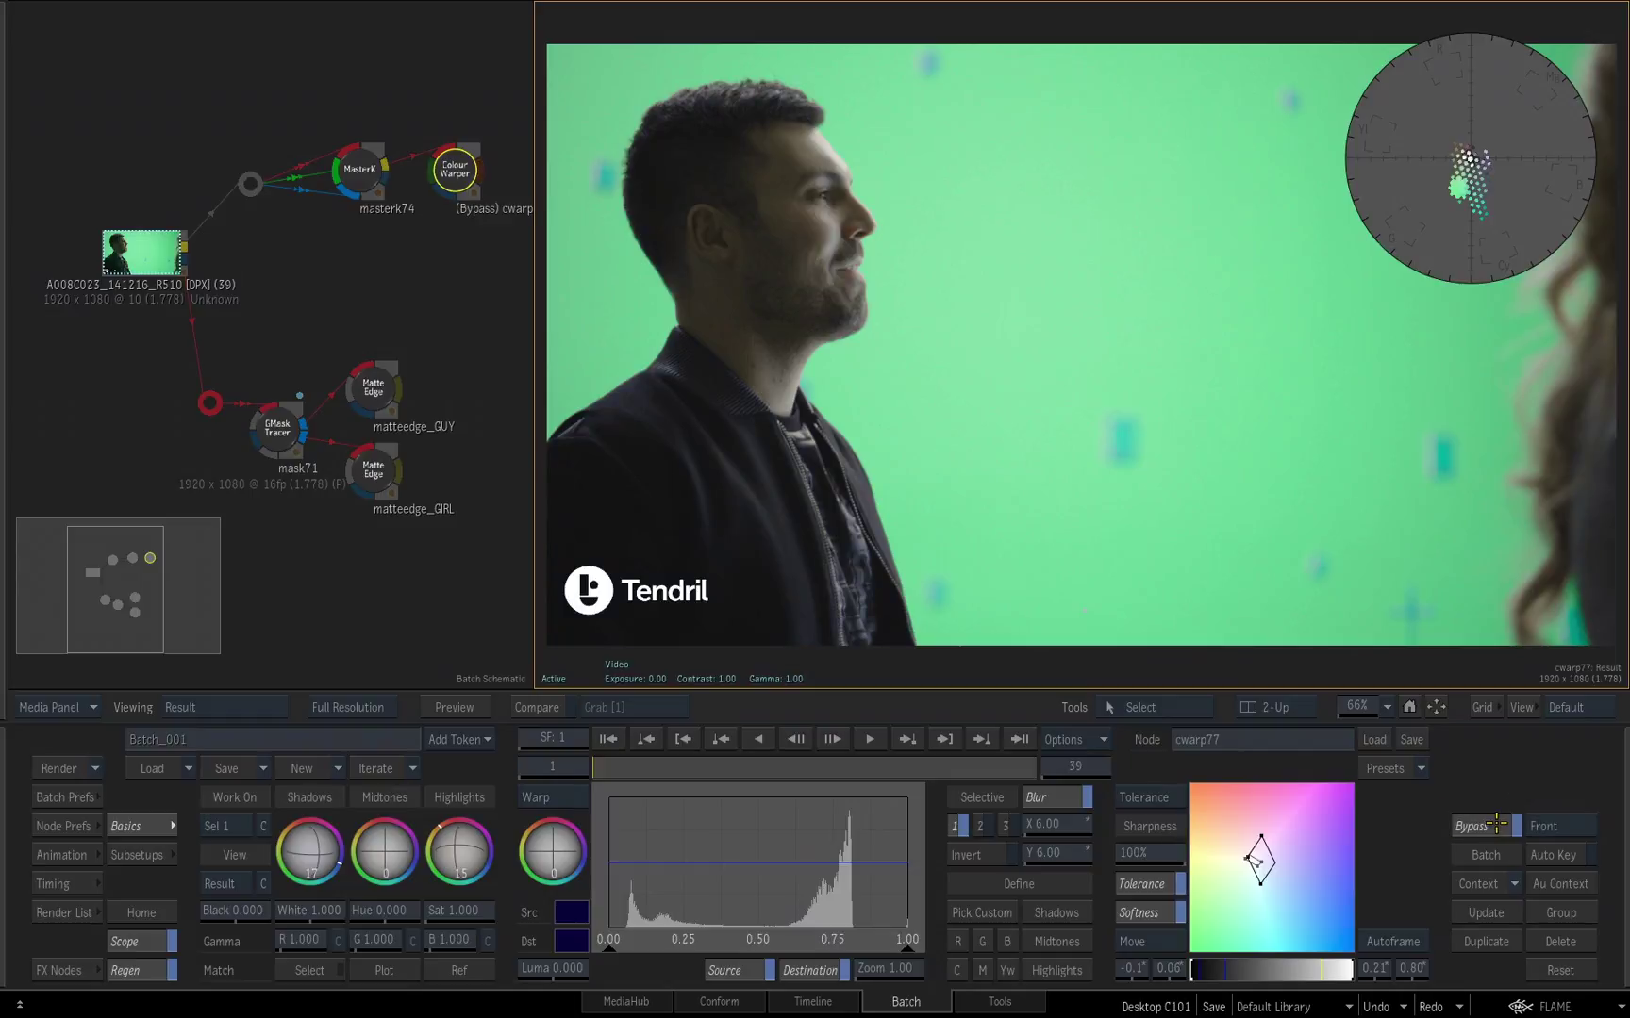
pyautogui.click(1495, 824)
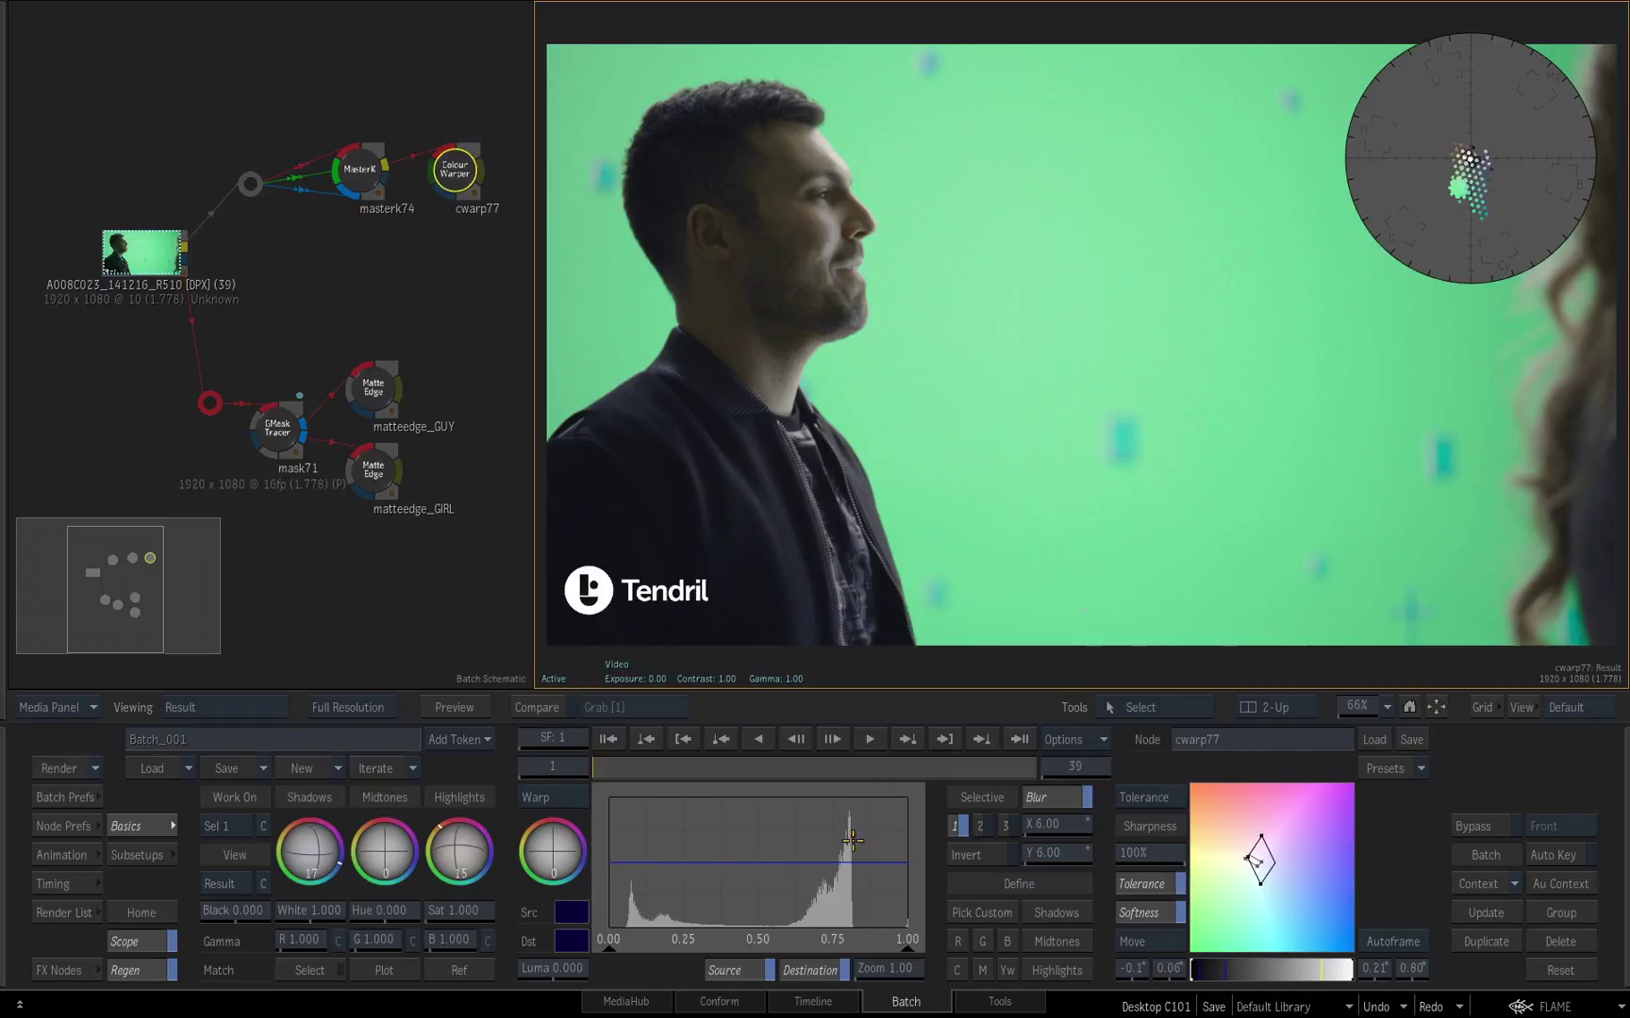
# Step: Switch to Sel 2 with the Home colour cube and pick custom skin tones from the man's cheek
pyautogui.click(263, 798)
pyautogui.click(282, 861)
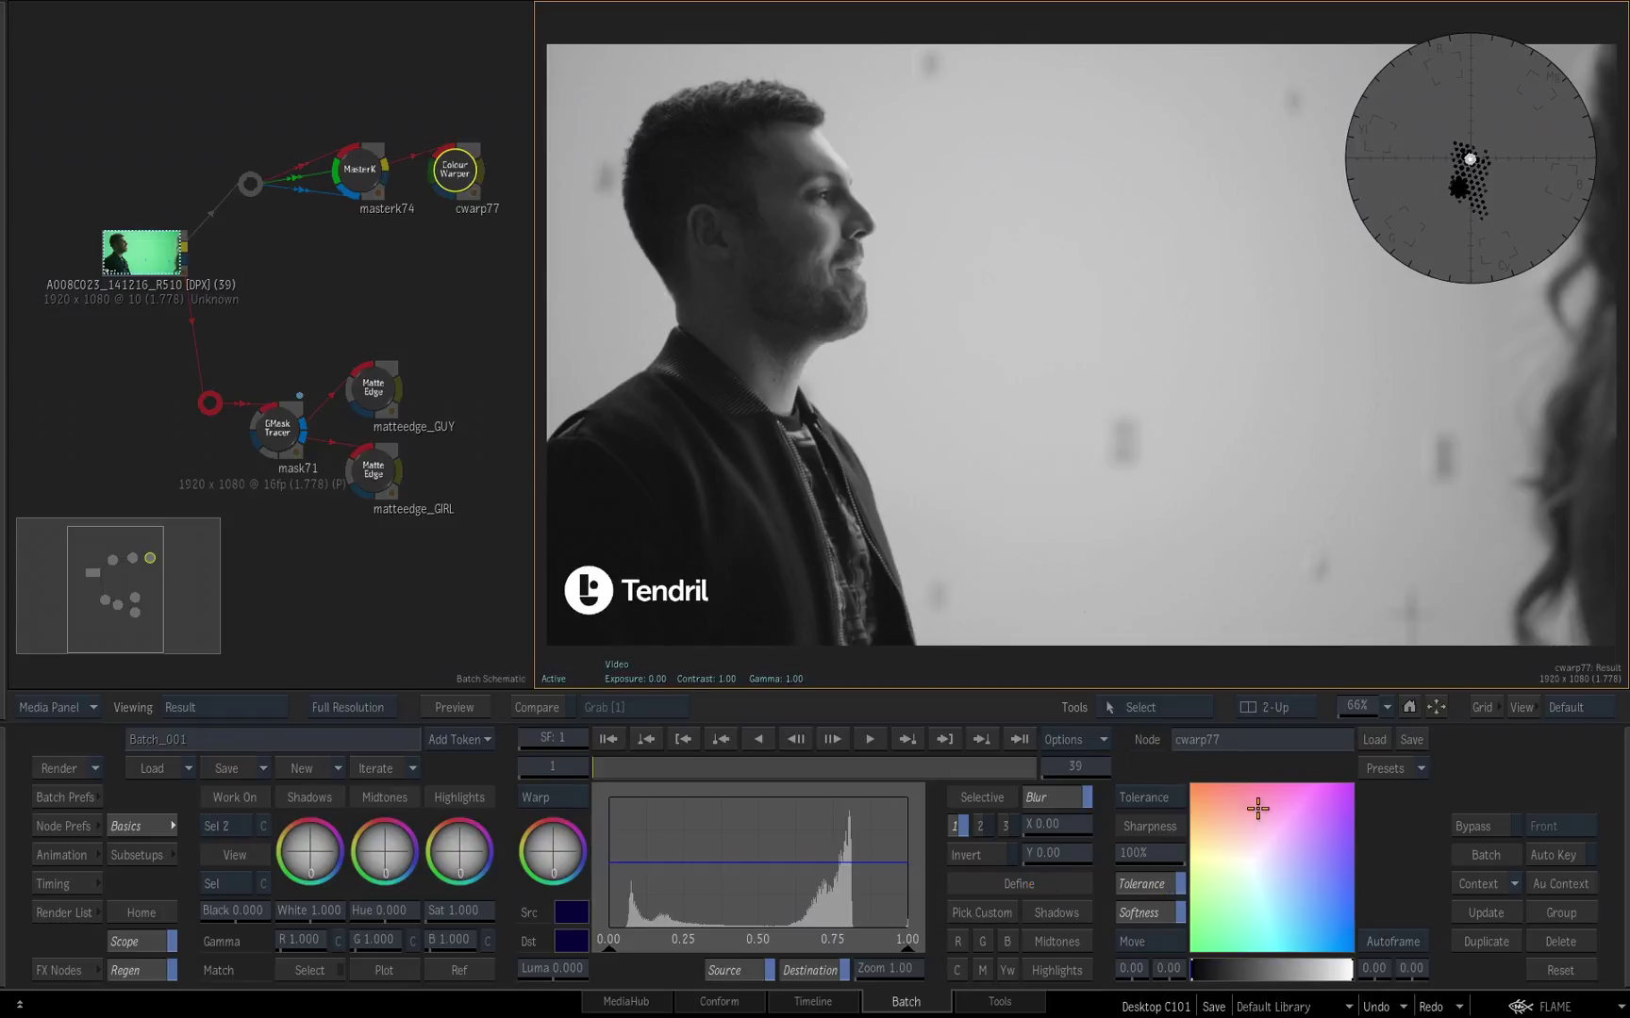
pyautogui.click(1393, 941)
pyautogui.click(1409, 893)
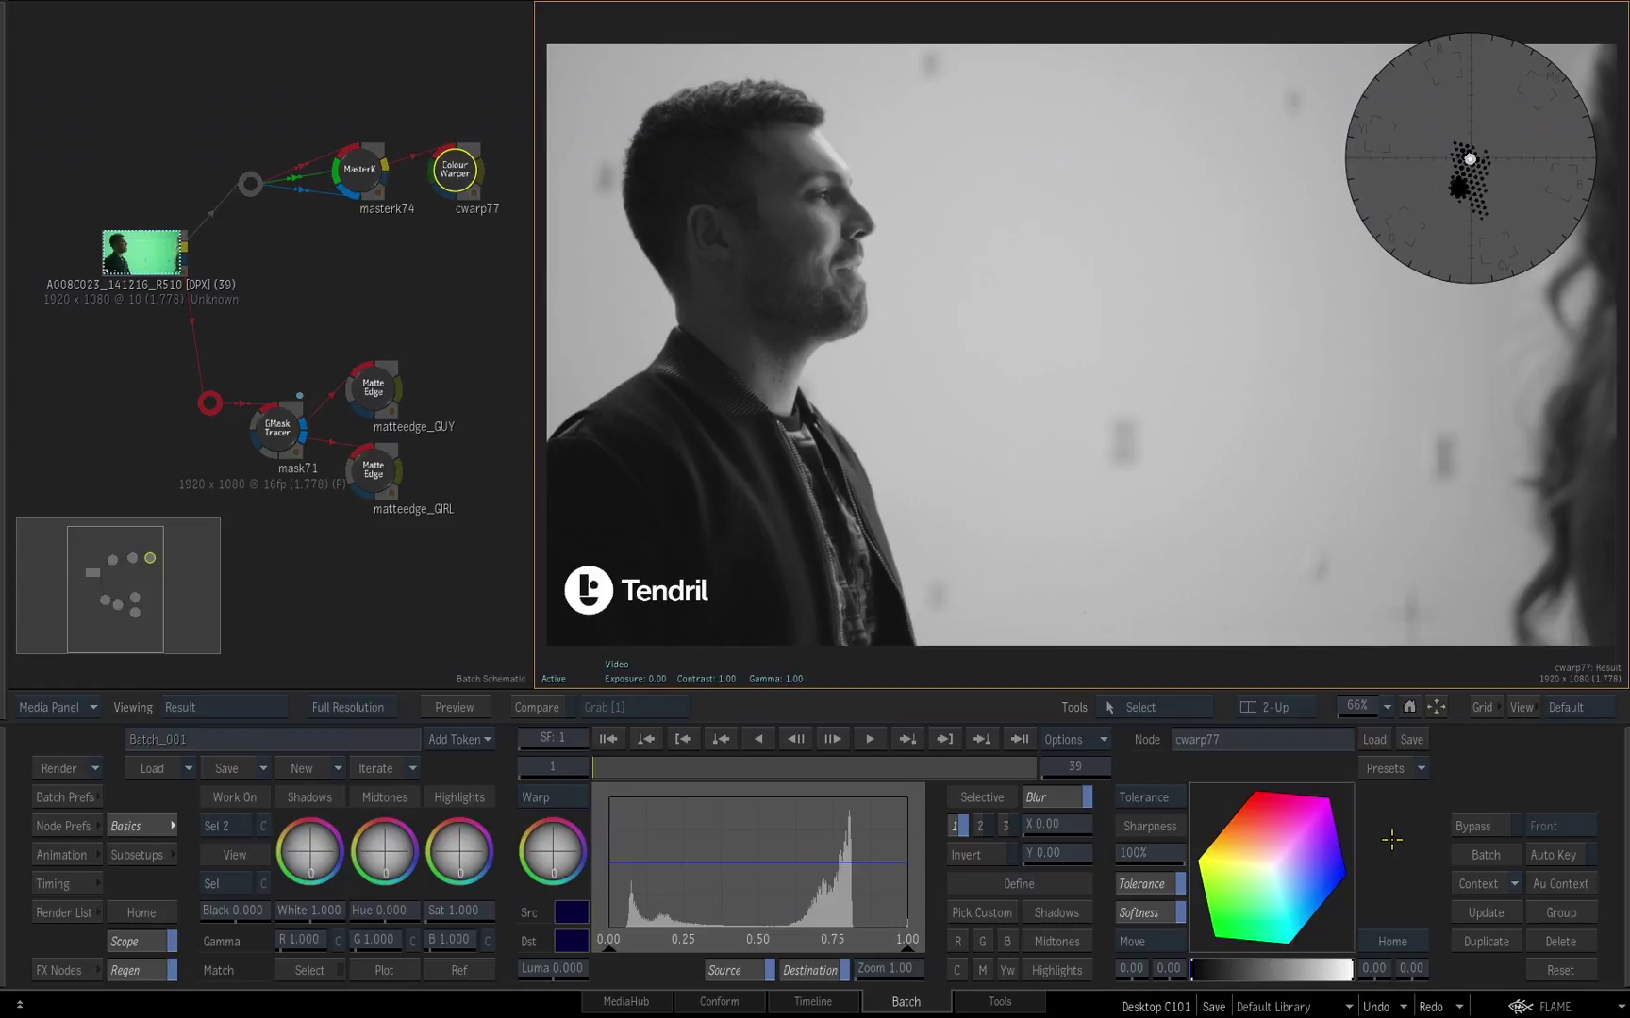
pyautogui.click(973, 913)
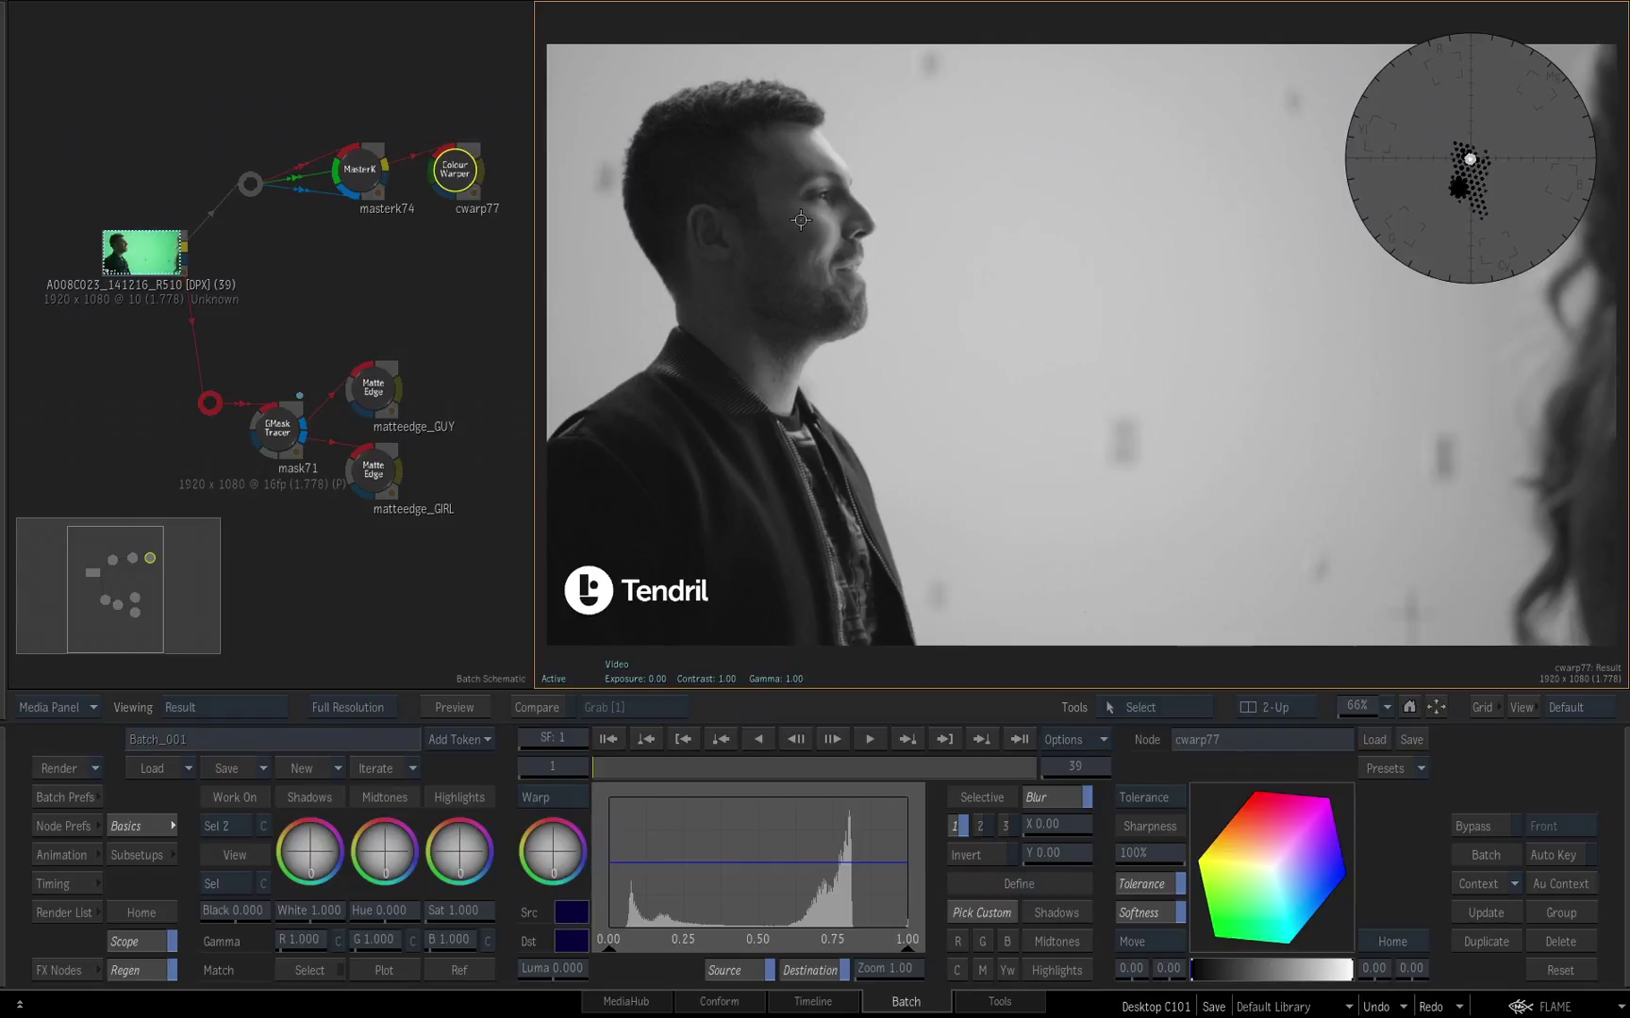
pyautogui.moveTo(812, 230); pyautogui.dragTo(817, 284)
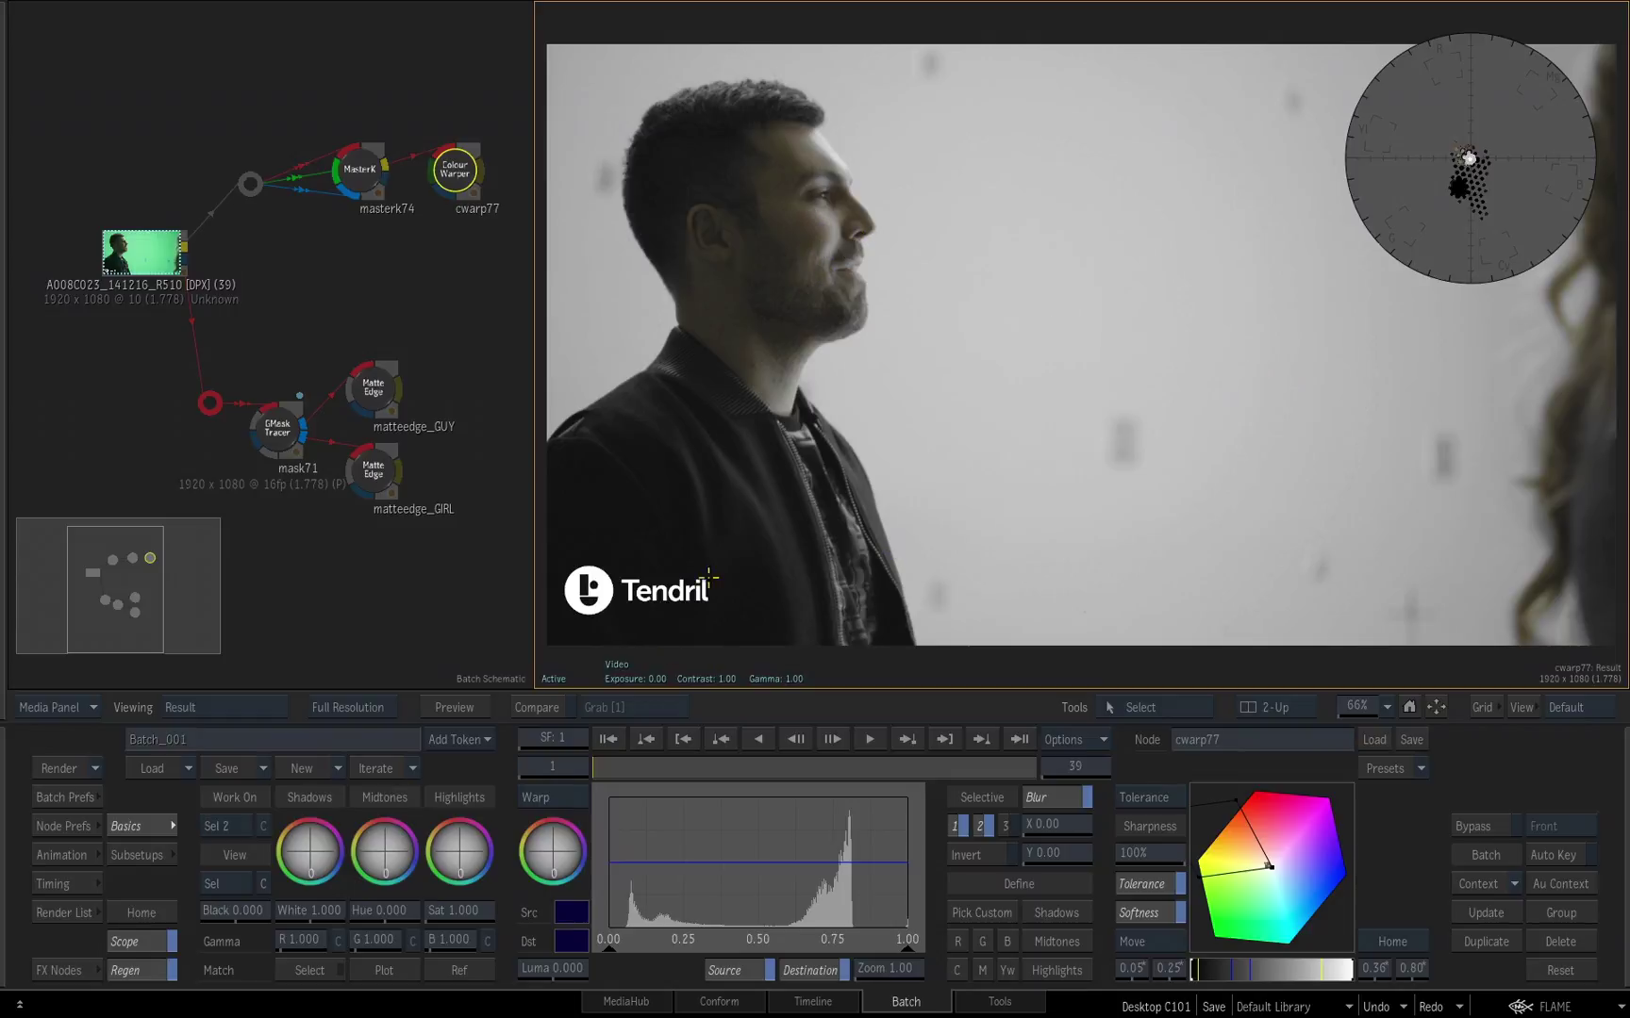
# Step: View the skin matte, tighten its luma range and soften it with a 2.00 blur
pyautogui.click(219, 882)
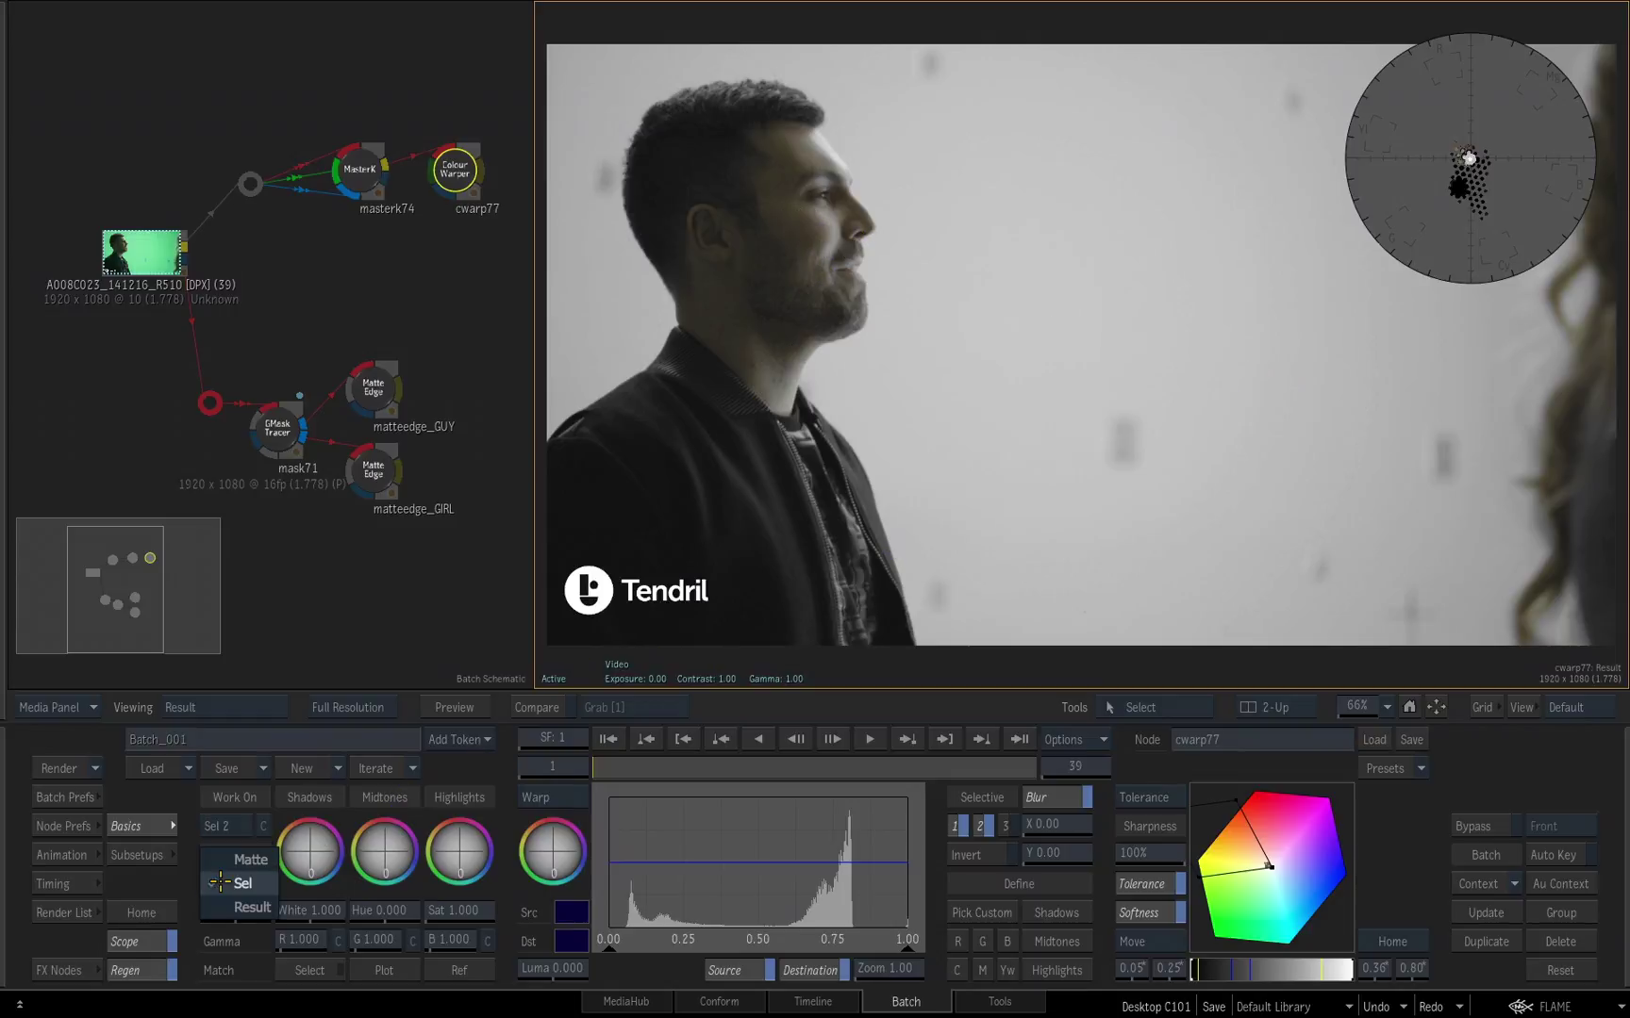
pyautogui.click(248, 859)
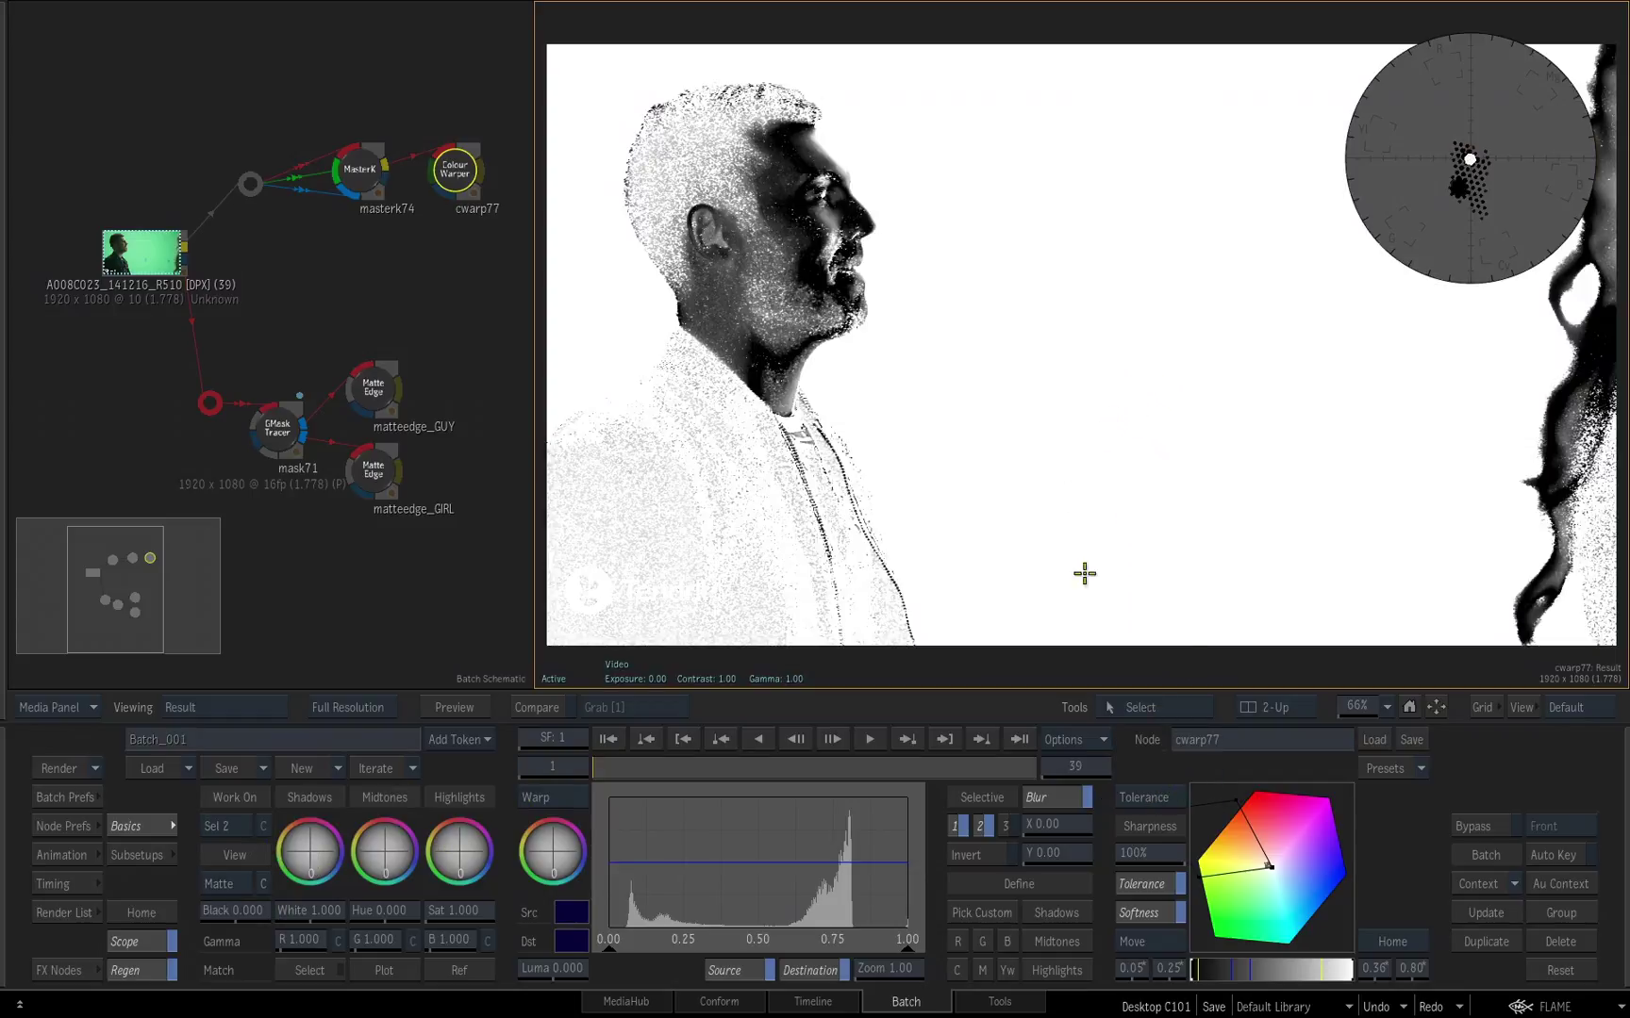
pyautogui.moveTo(783, 286); pyautogui.dragTo(802, 332)
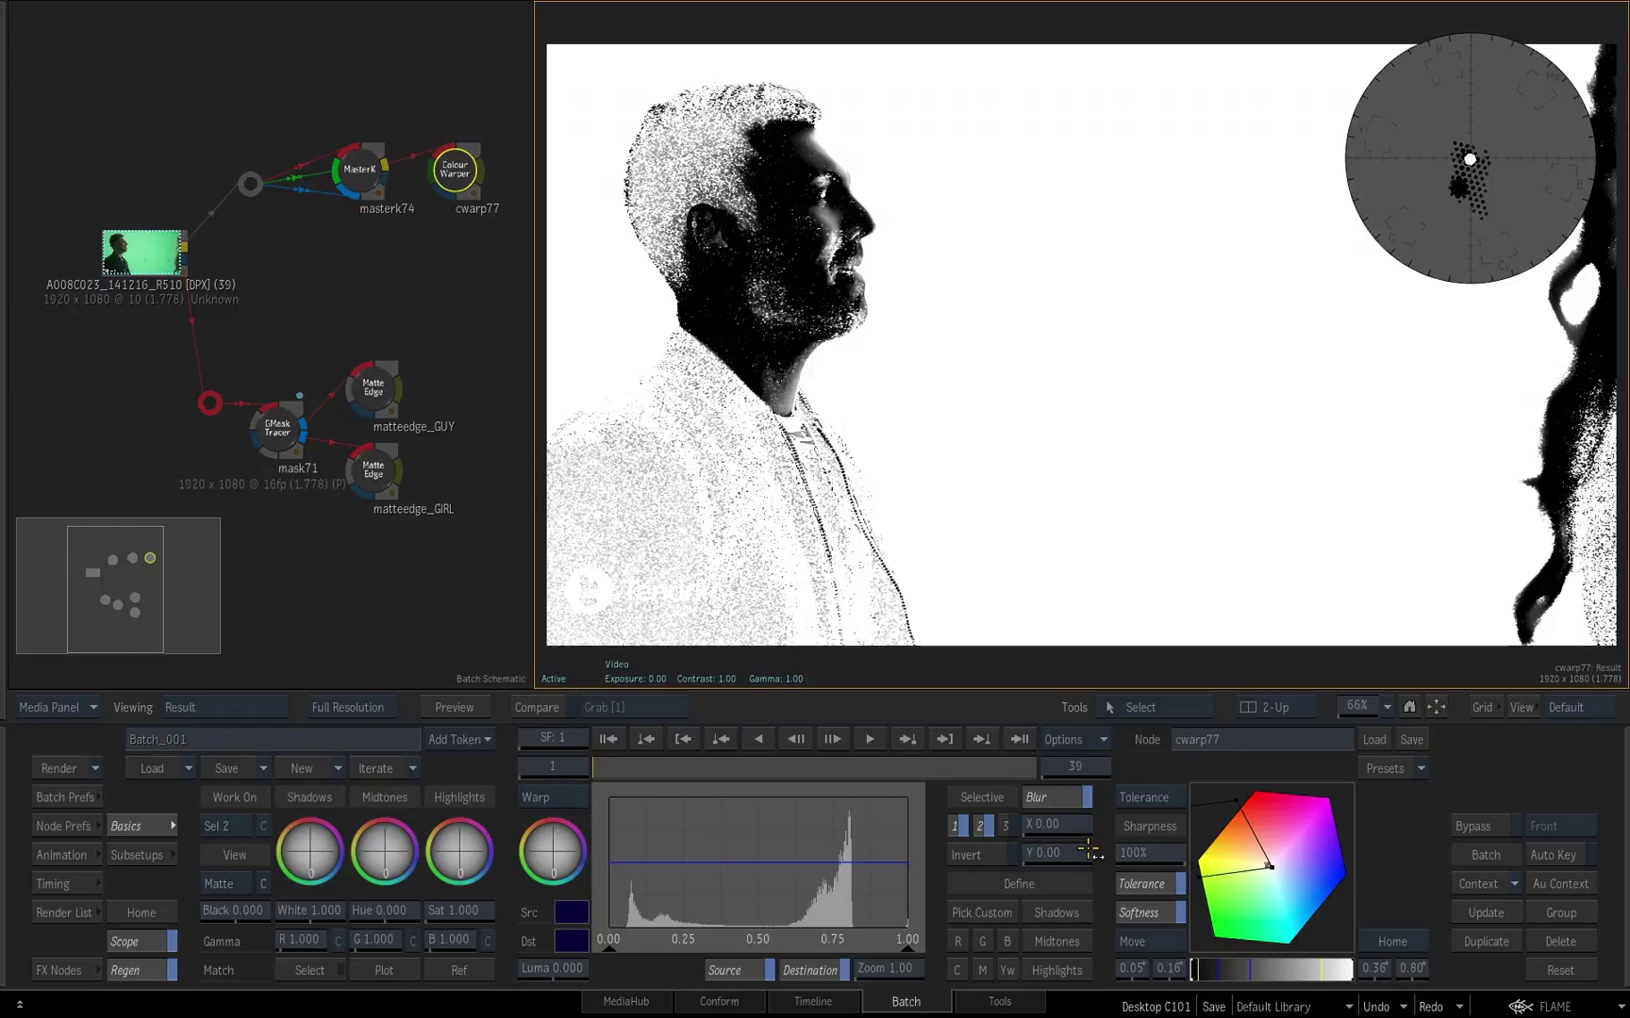
pyautogui.moveTo(1058, 823); pyautogui.dragTo(1061, 823)
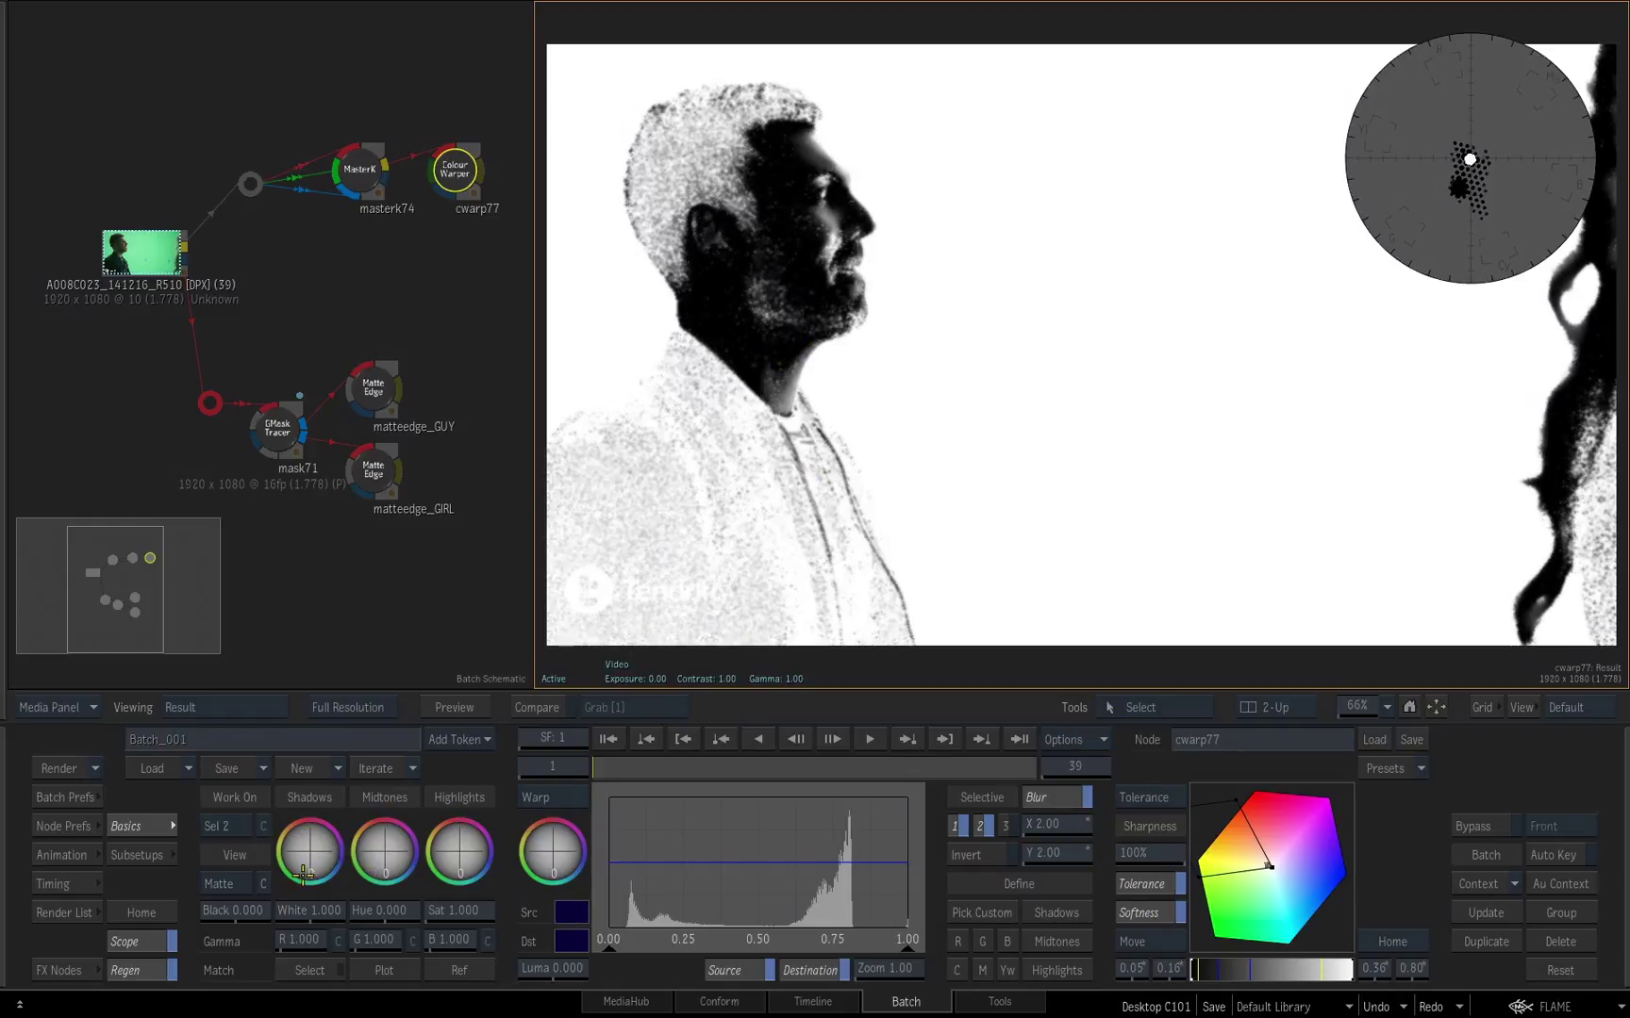
# Step: Back on the Result view, bow the Sel 2 gamma curve upward to brighten the skin
pyautogui.click(229, 884)
pyautogui.click(251, 930)
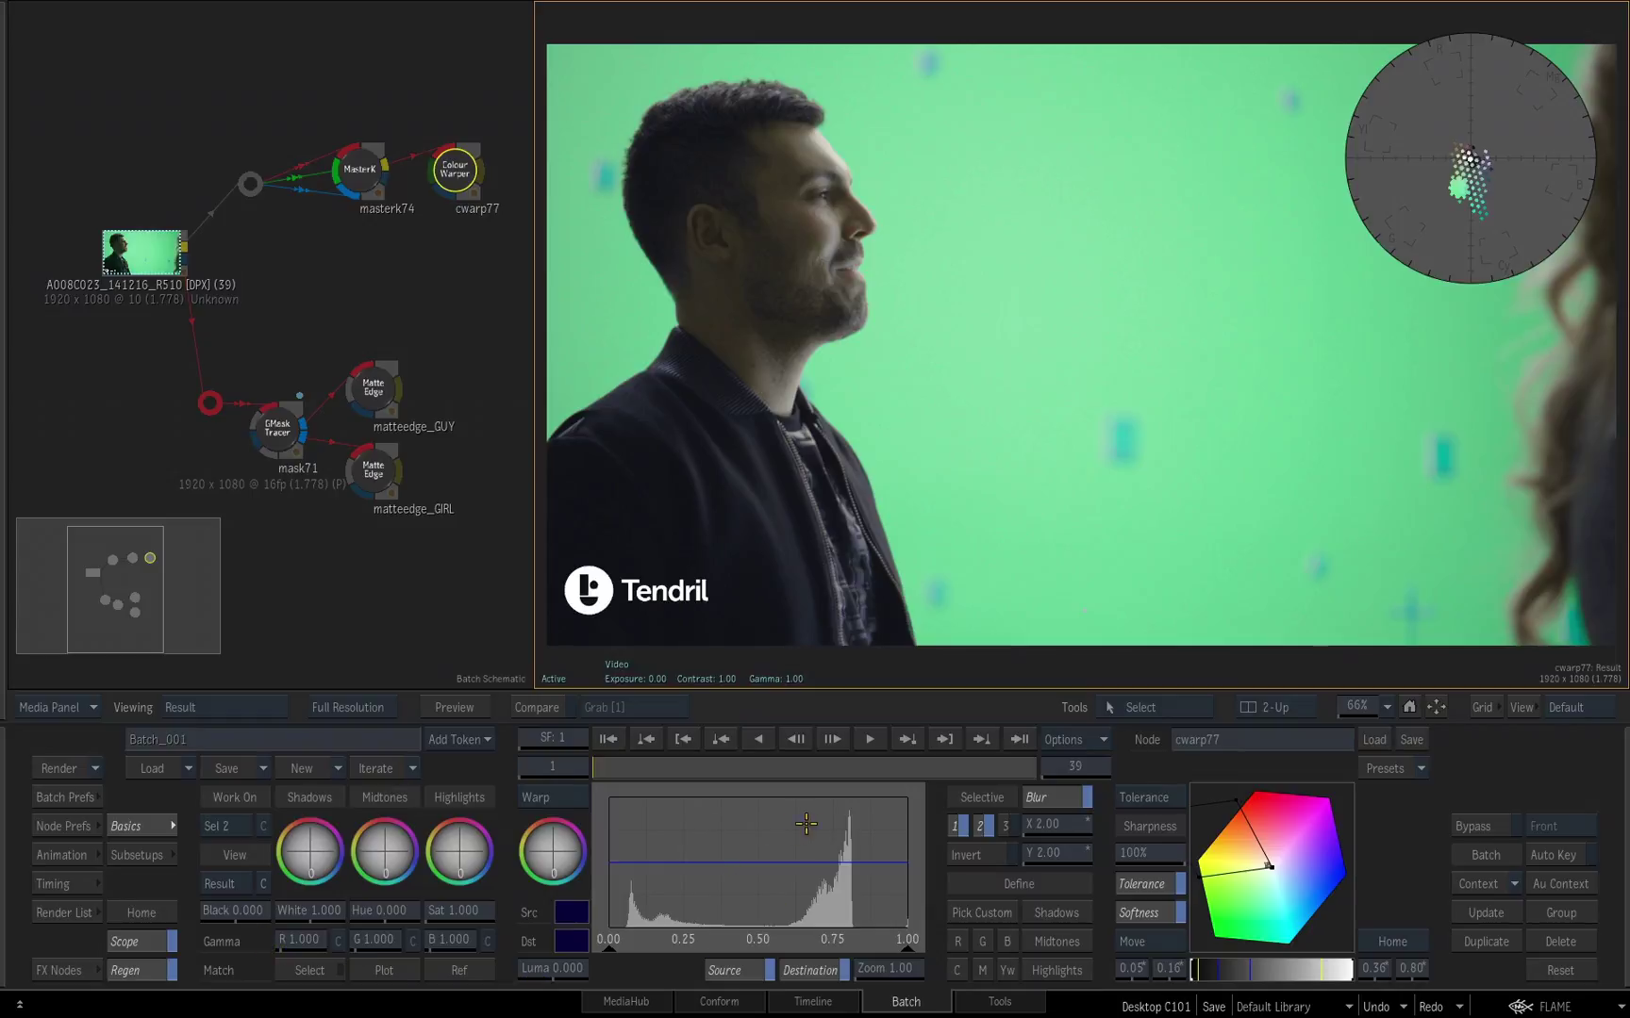
pyautogui.click(570, 795)
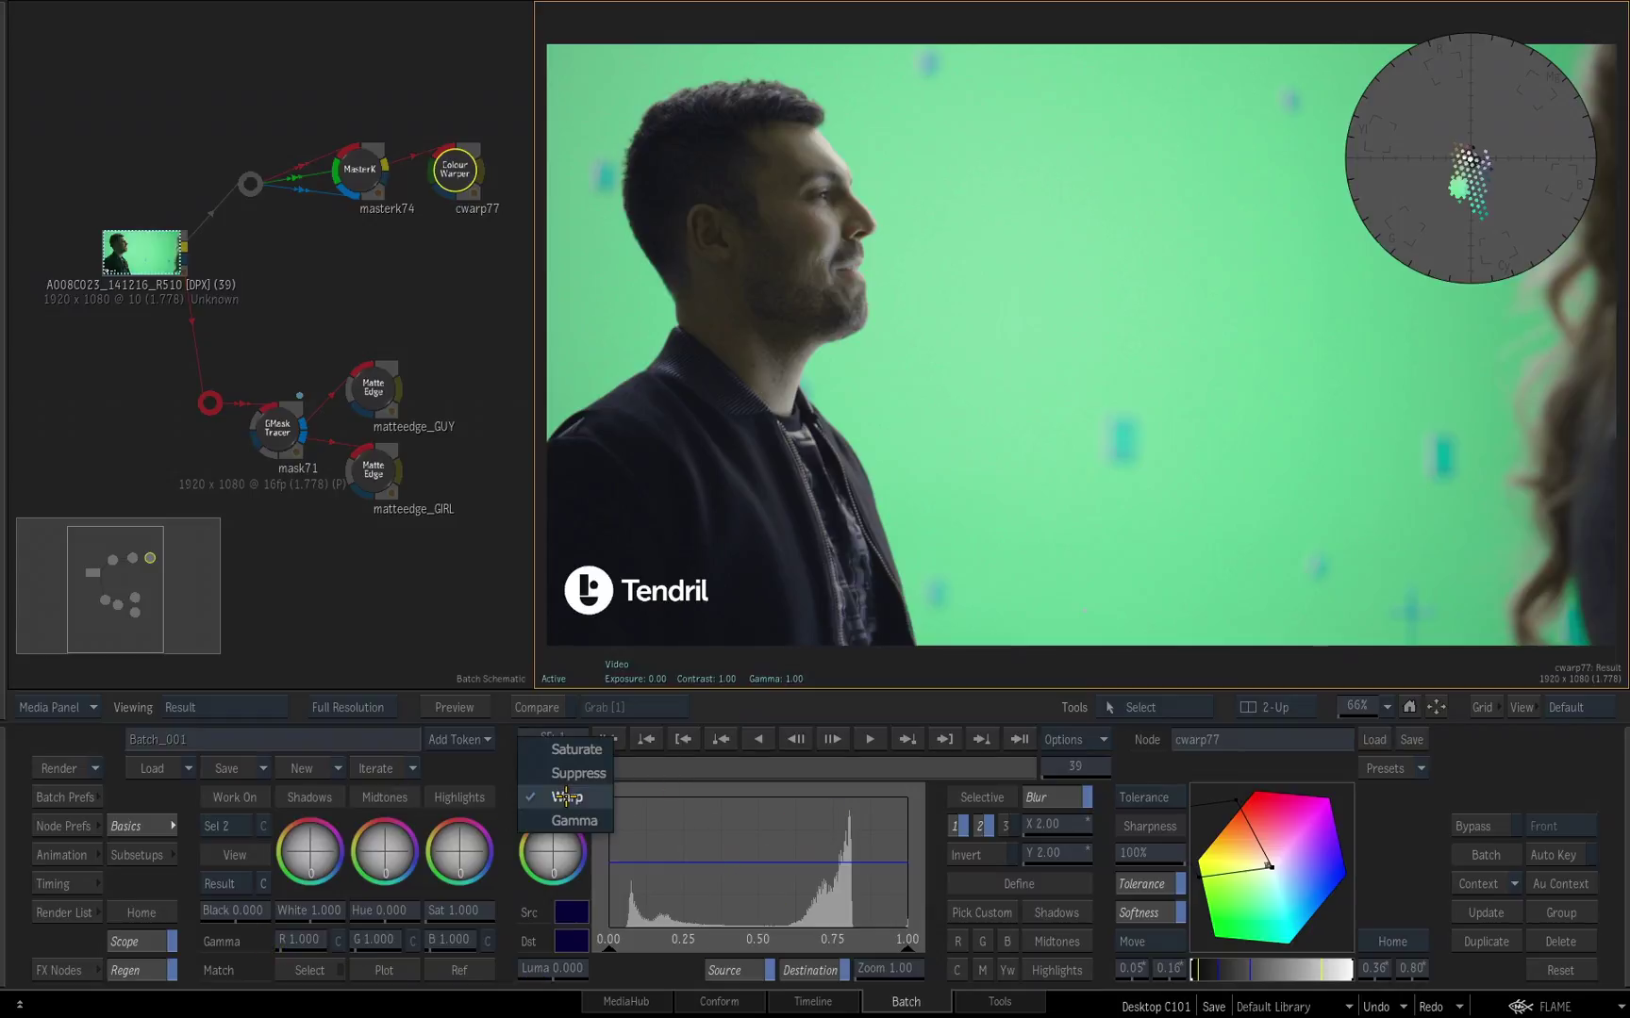
pyautogui.click(577, 820)
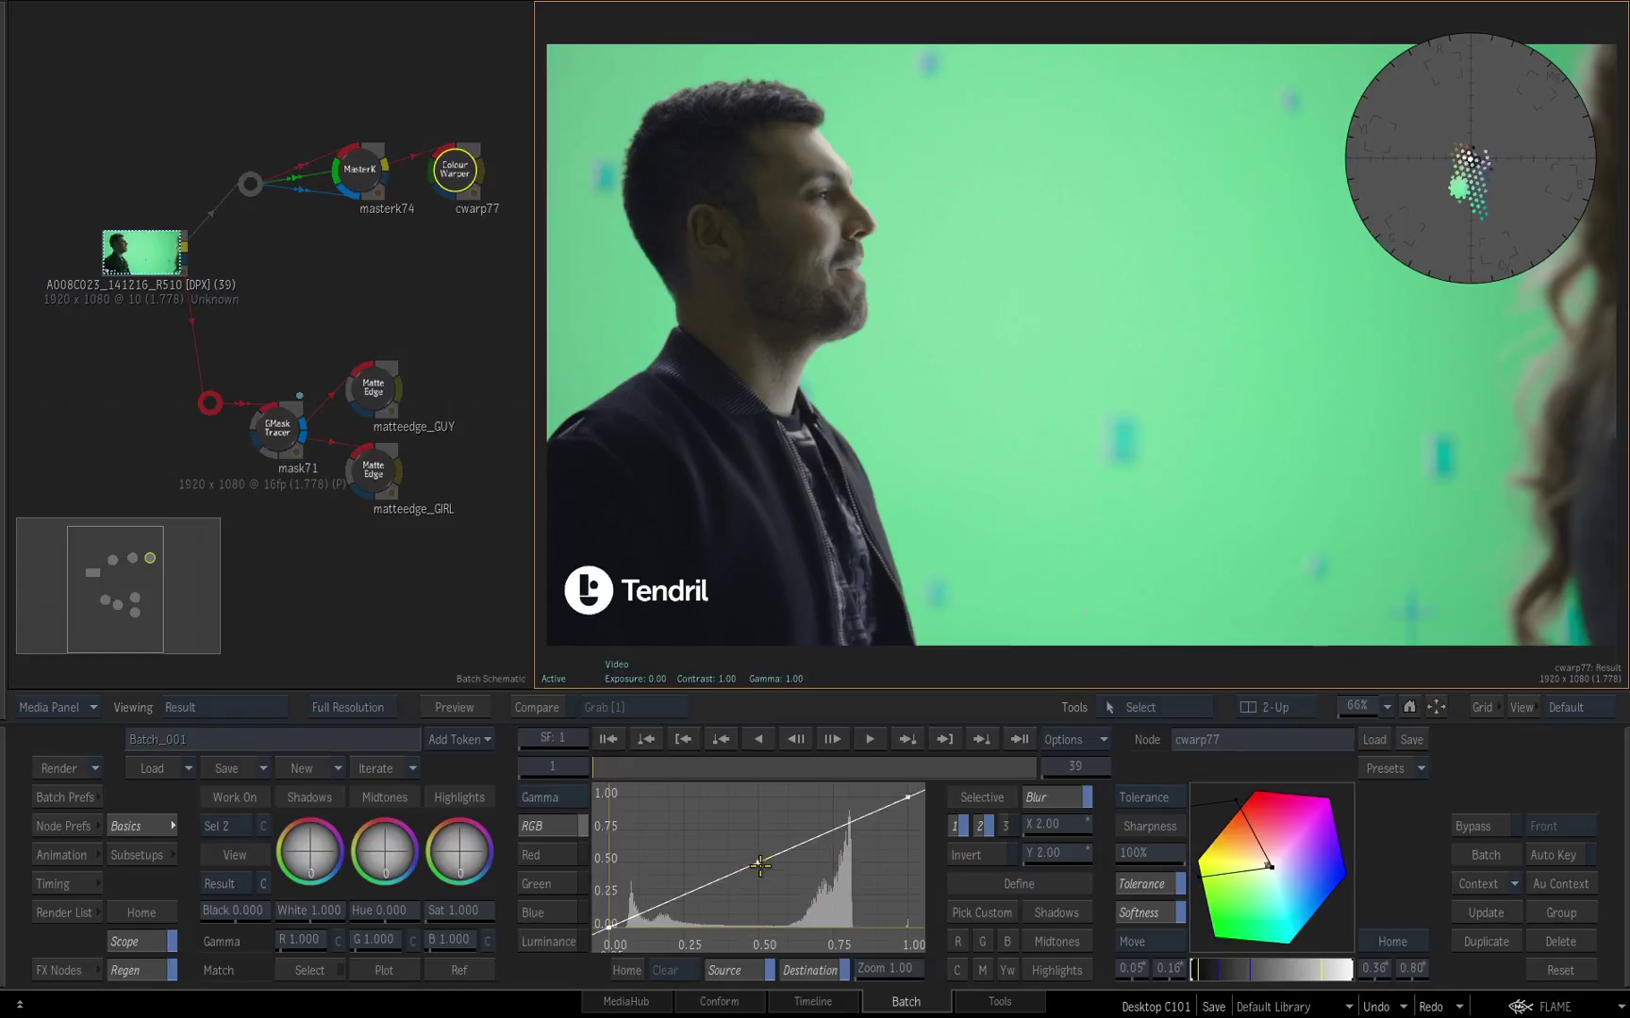
pyautogui.moveTo(758, 862); pyautogui.dragTo(752, 853)
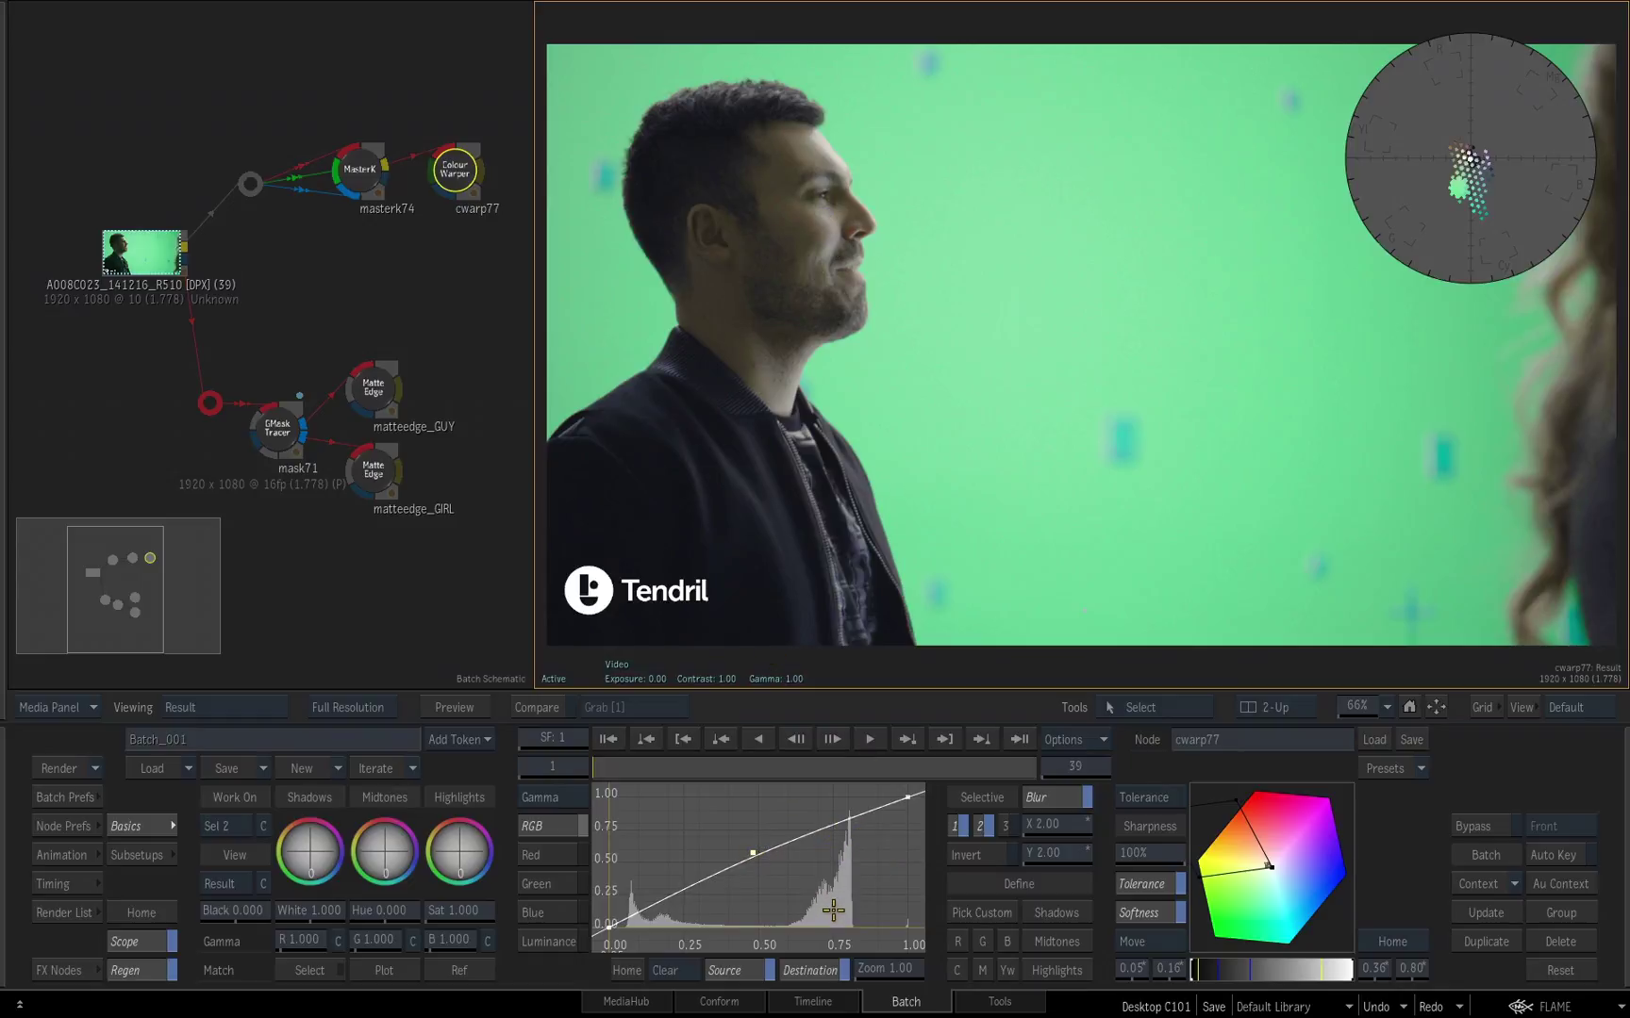
# Step: On the Master gamma curve, raise the black point and lower the white point
pyautogui.click(223, 826)
pyautogui.click(247, 873)
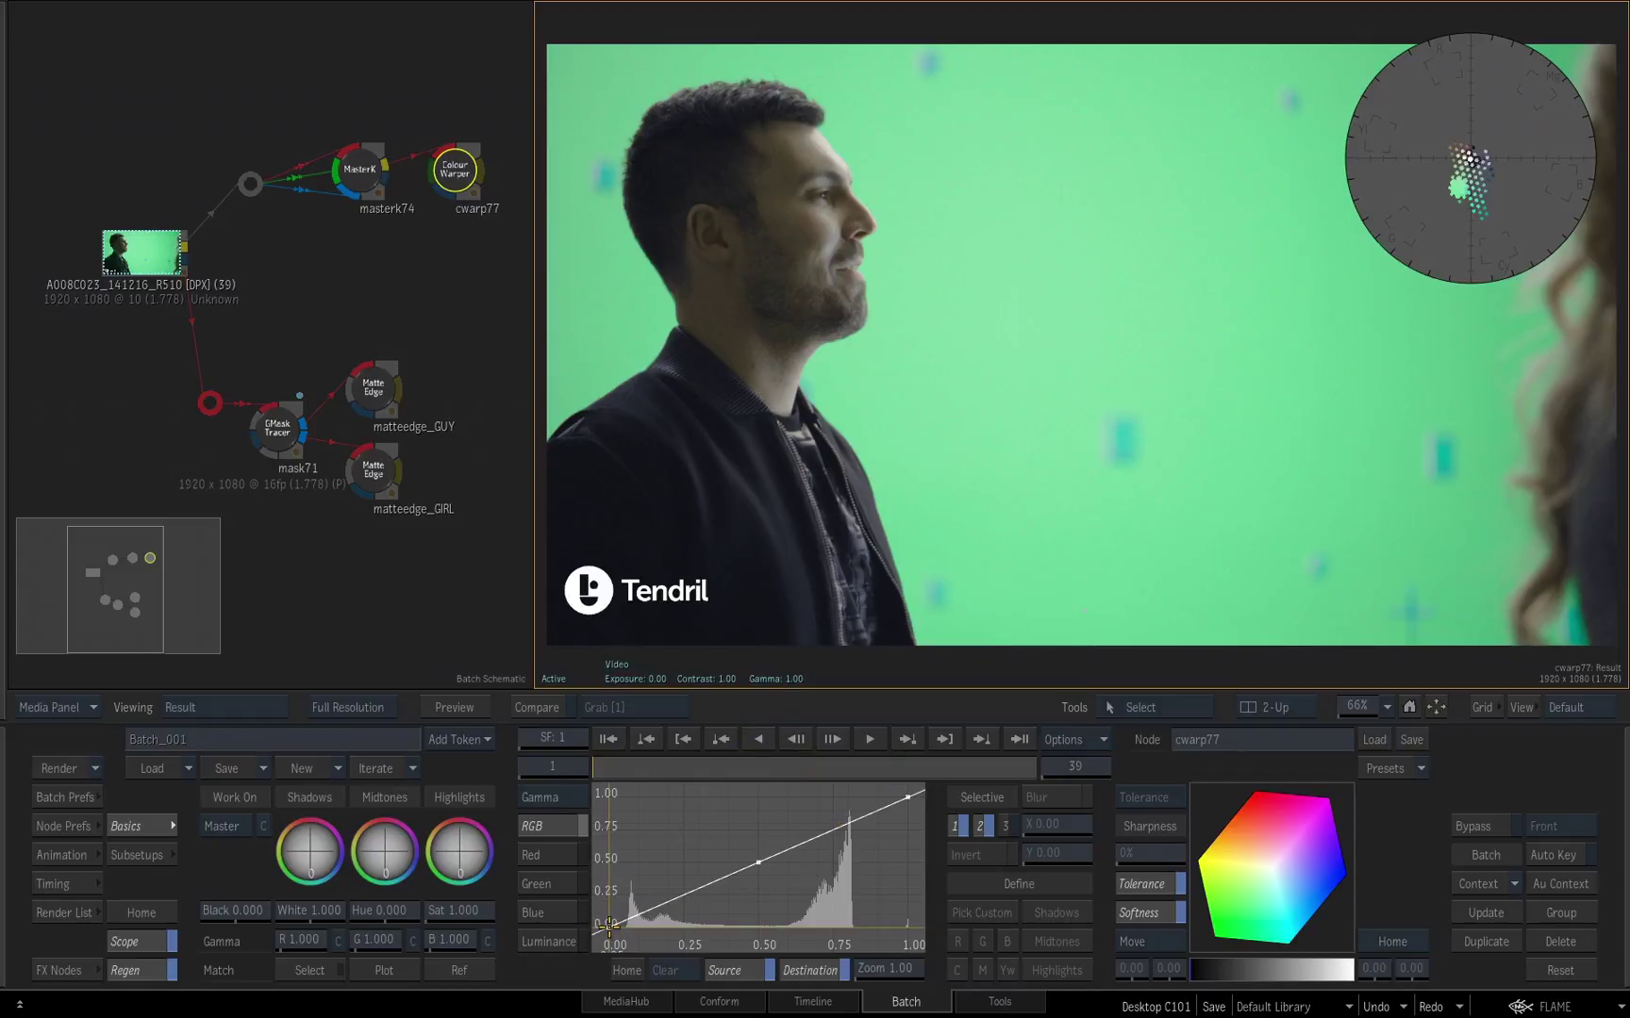
pyautogui.moveTo(608, 926); pyautogui.dragTo(630, 924)
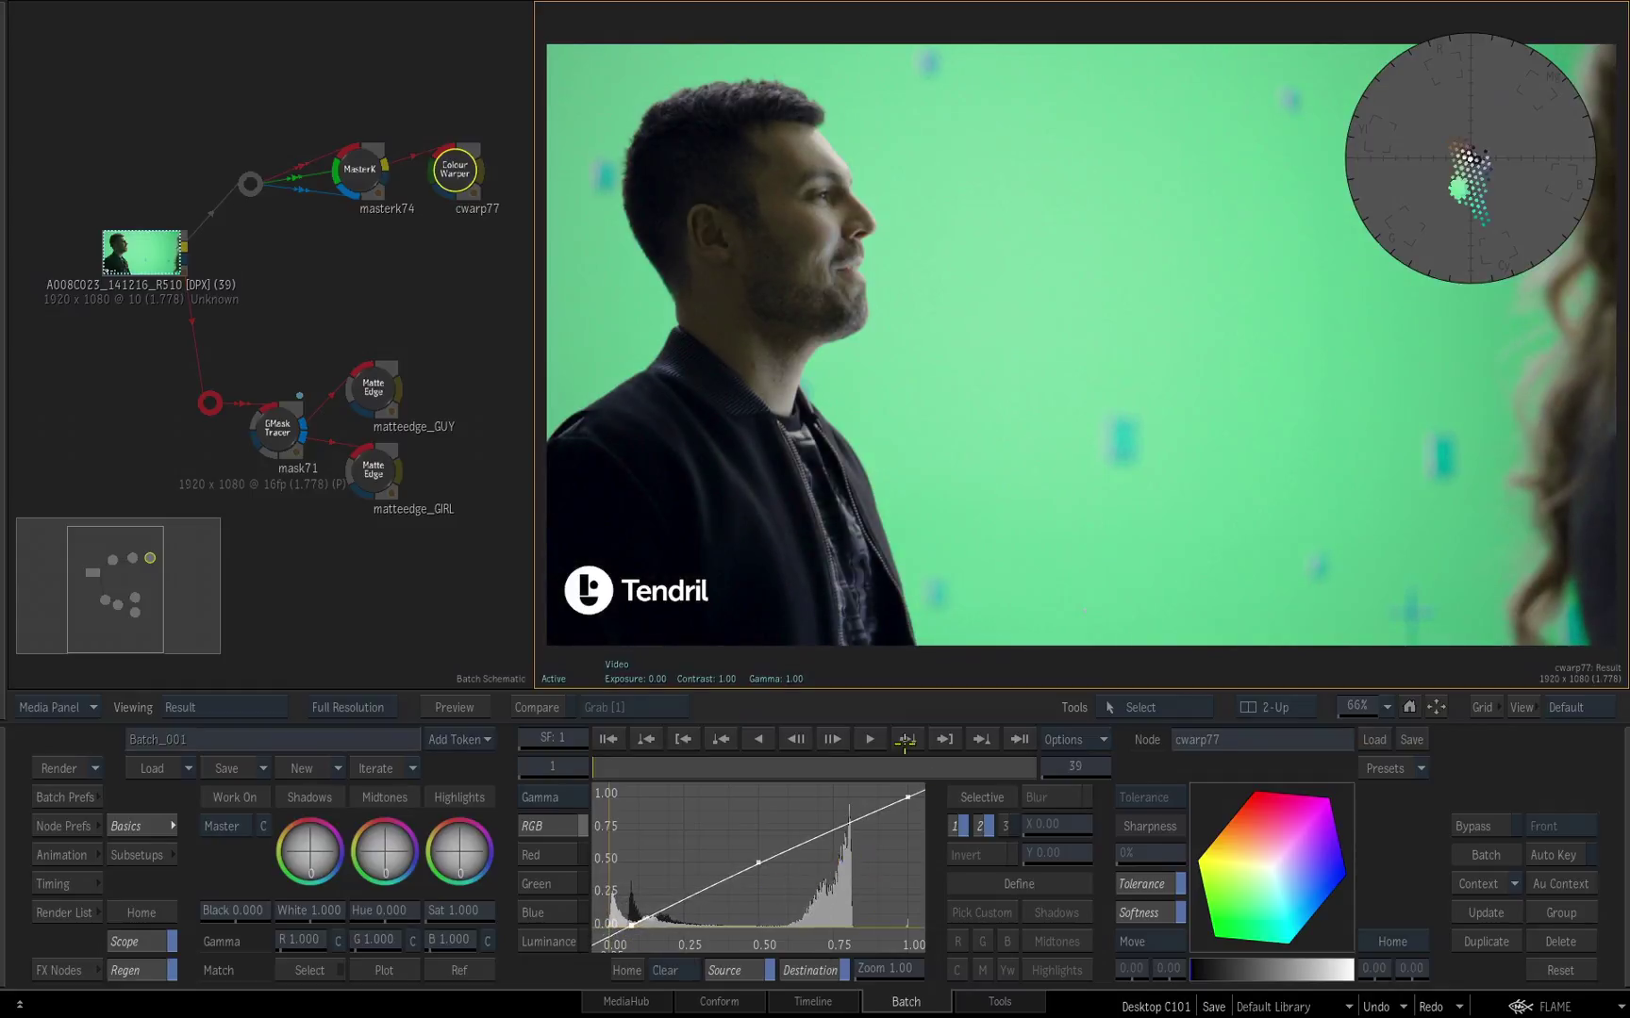
pyautogui.moveTo(907, 799); pyautogui.dragTo(896, 809)
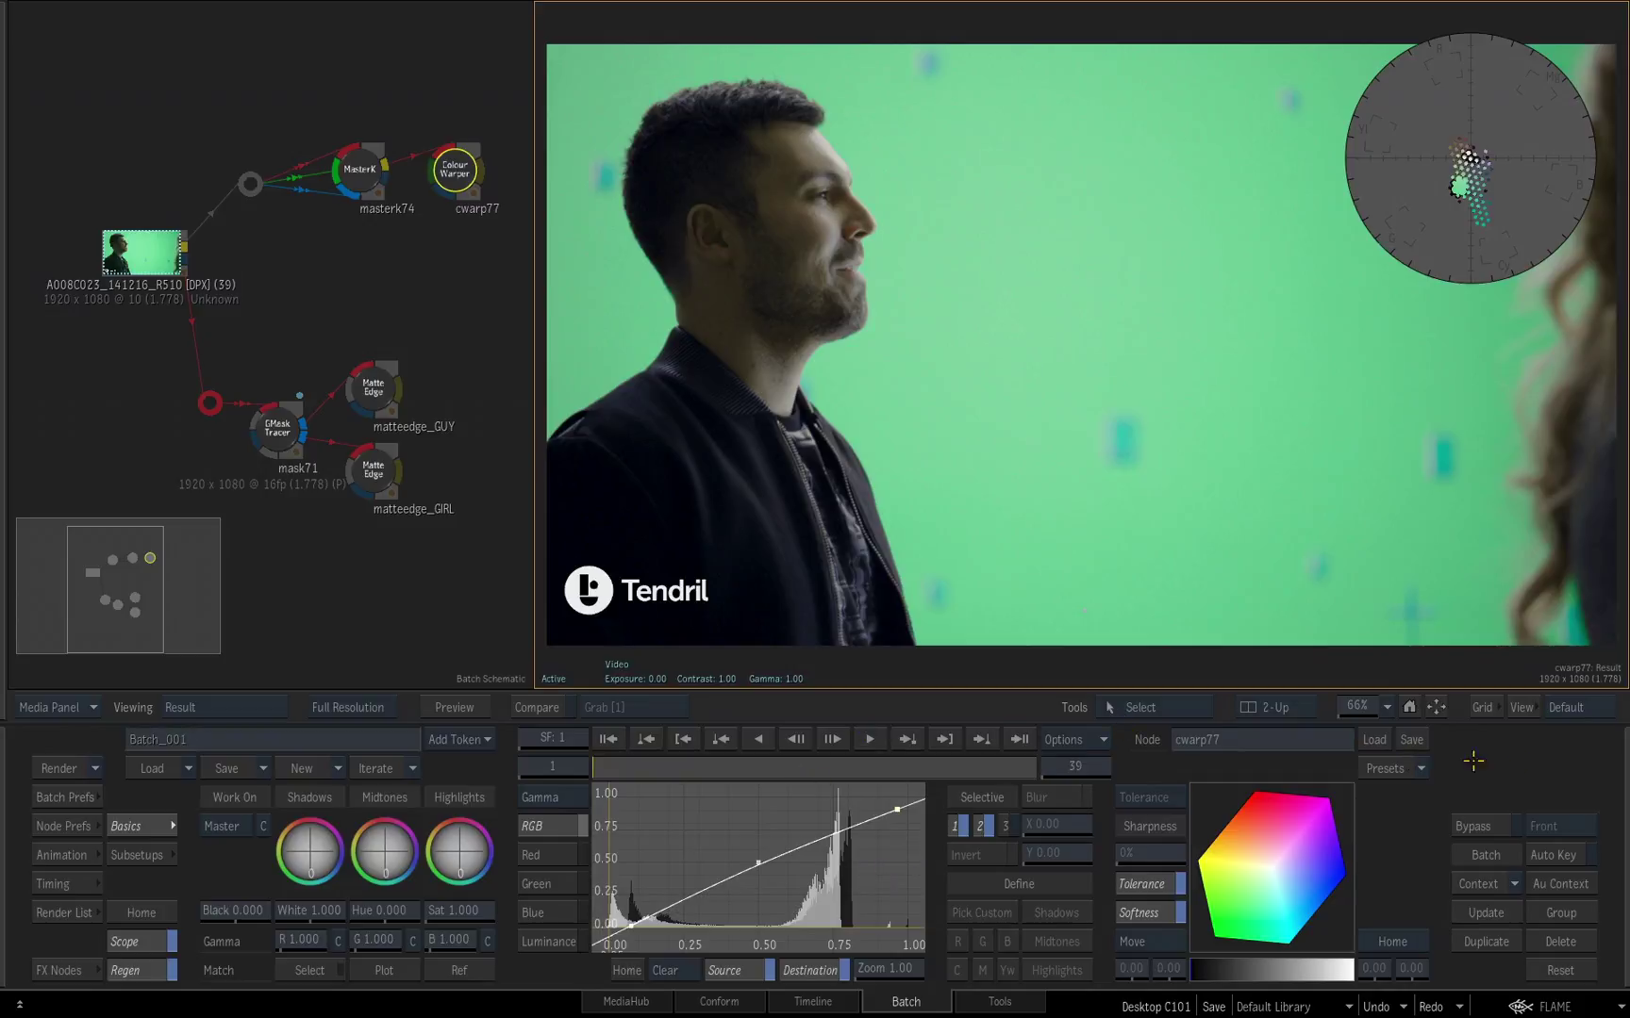
# Step: Toggle Bypass on and off to compare, leaving the colour warp active
pyautogui.click(1472, 826)
pyautogui.click(1477, 828)
pyautogui.click(1478, 826)
pyautogui.click(1487, 826)
pyautogui.click(1482, 827)
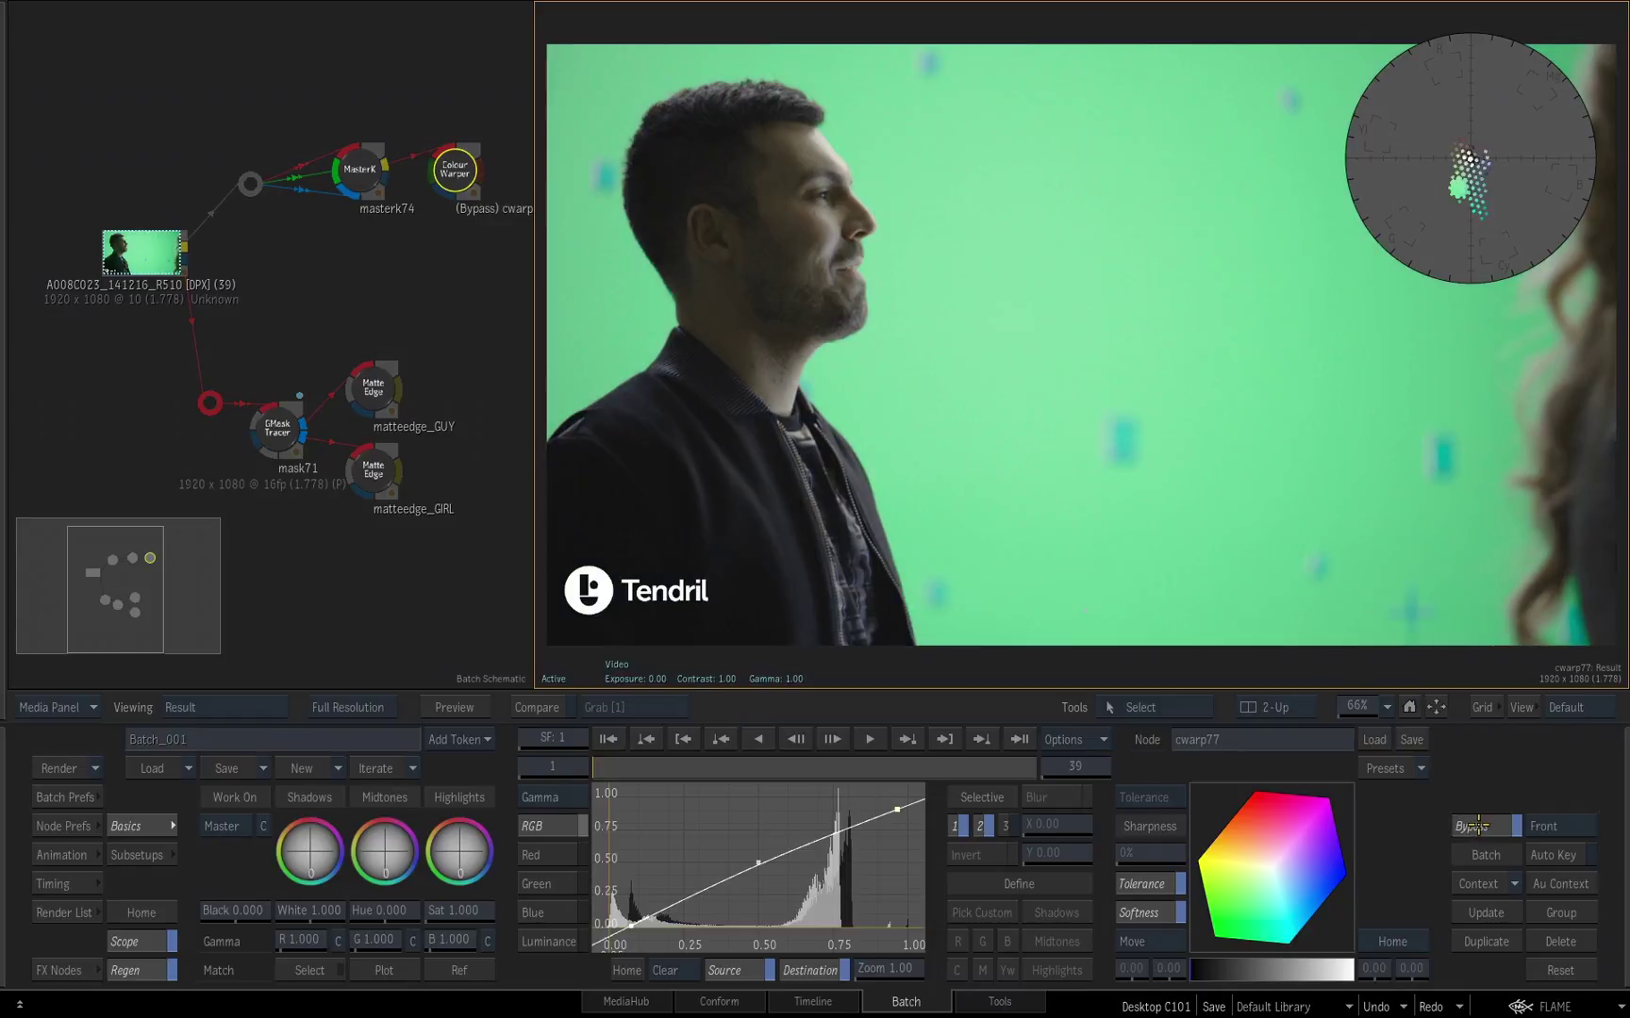
pyautogui.click(1478, 826)
pyautogui.click(1478, 826)
pyautogui.click(1479, 826)
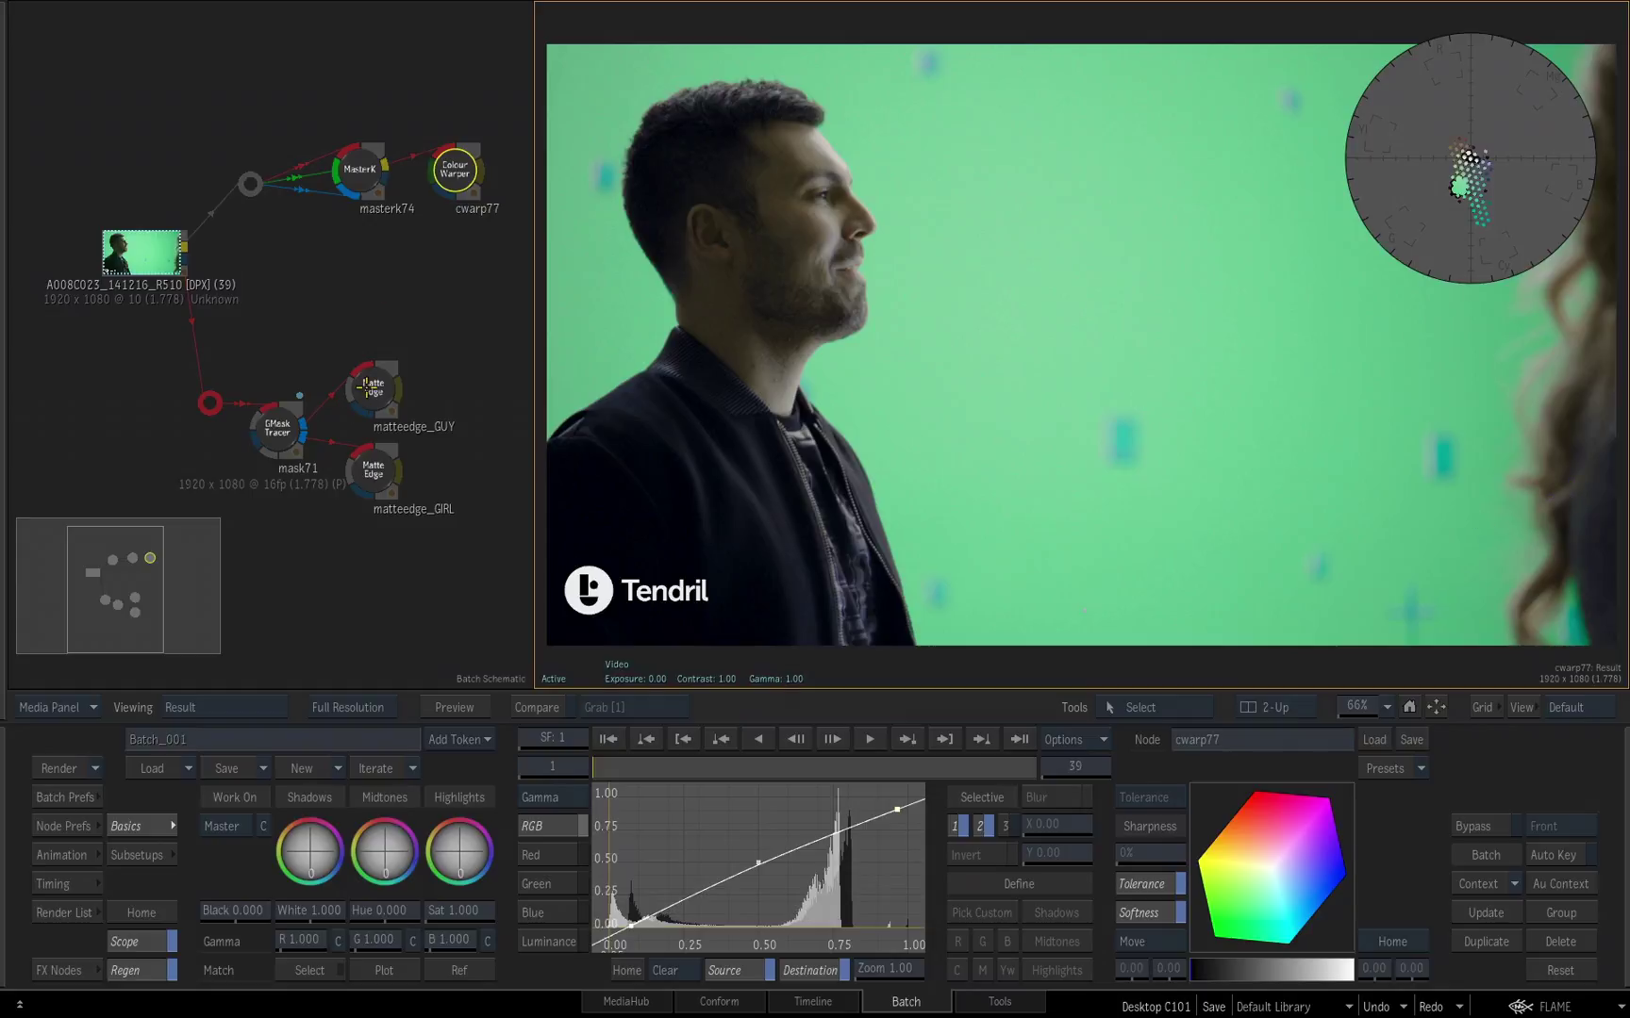
# Step: Connect matteedge_GUY into cwarp77's matte input and compare the result with Bypass toggles
pyautogui.moveTo(370, 389); pyautogui.dragTo(468, 189)
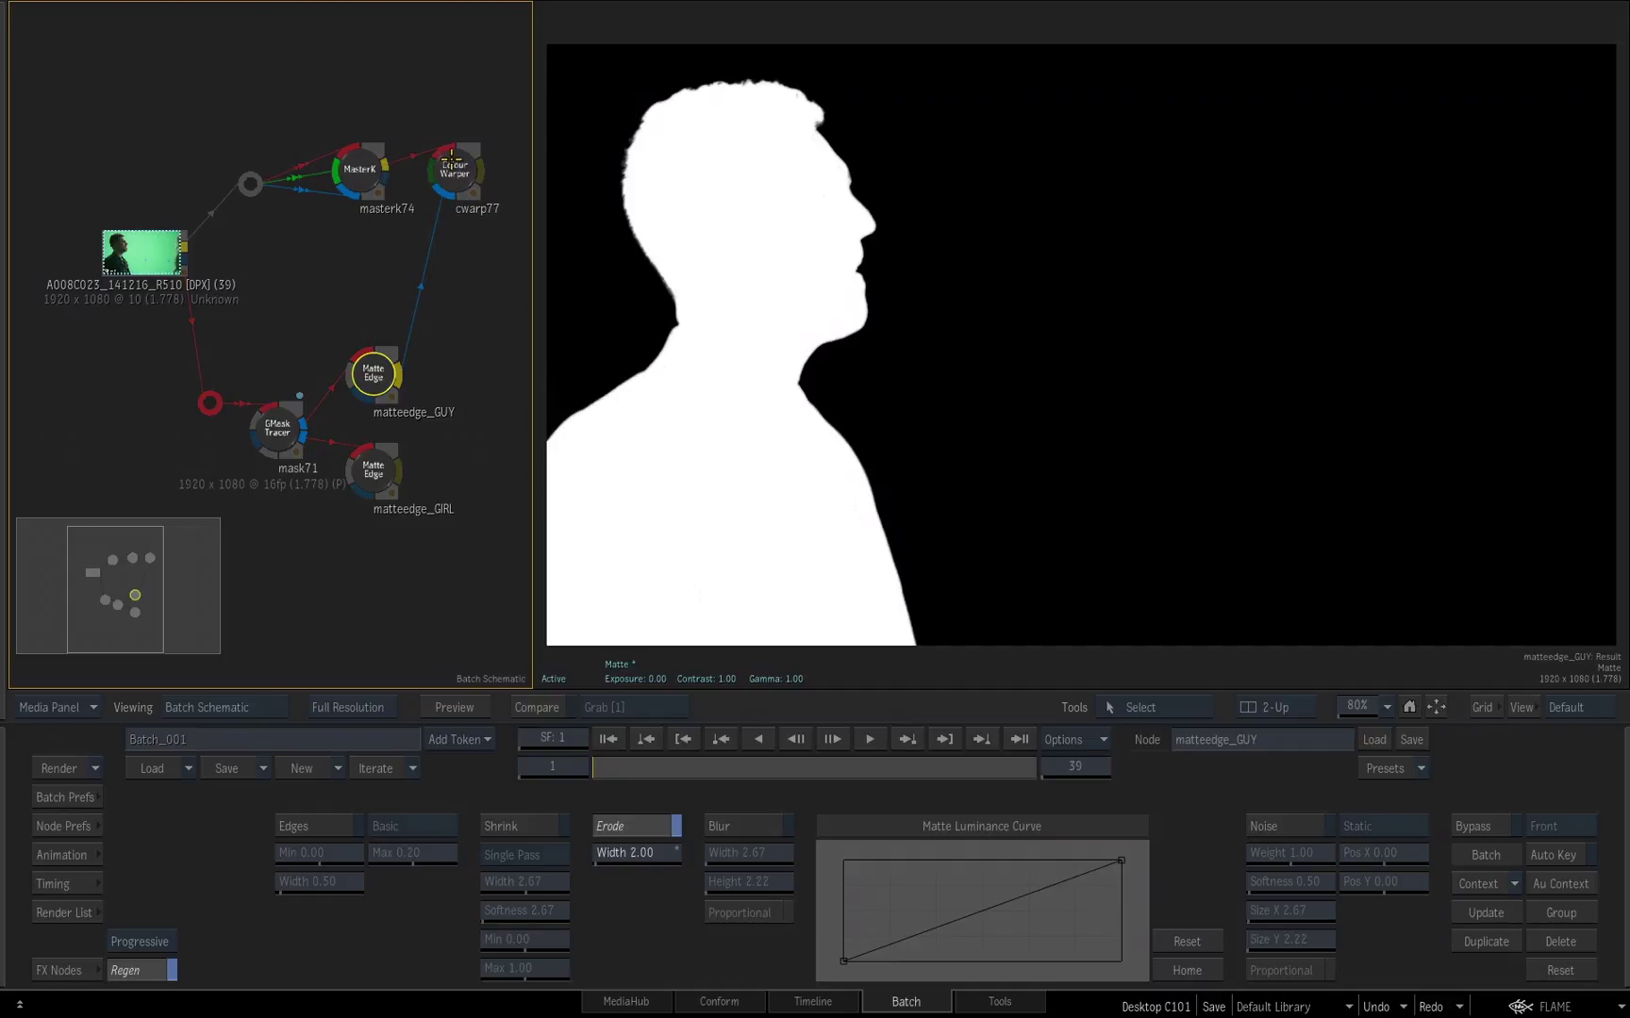
pyautogui.click(455, 168)
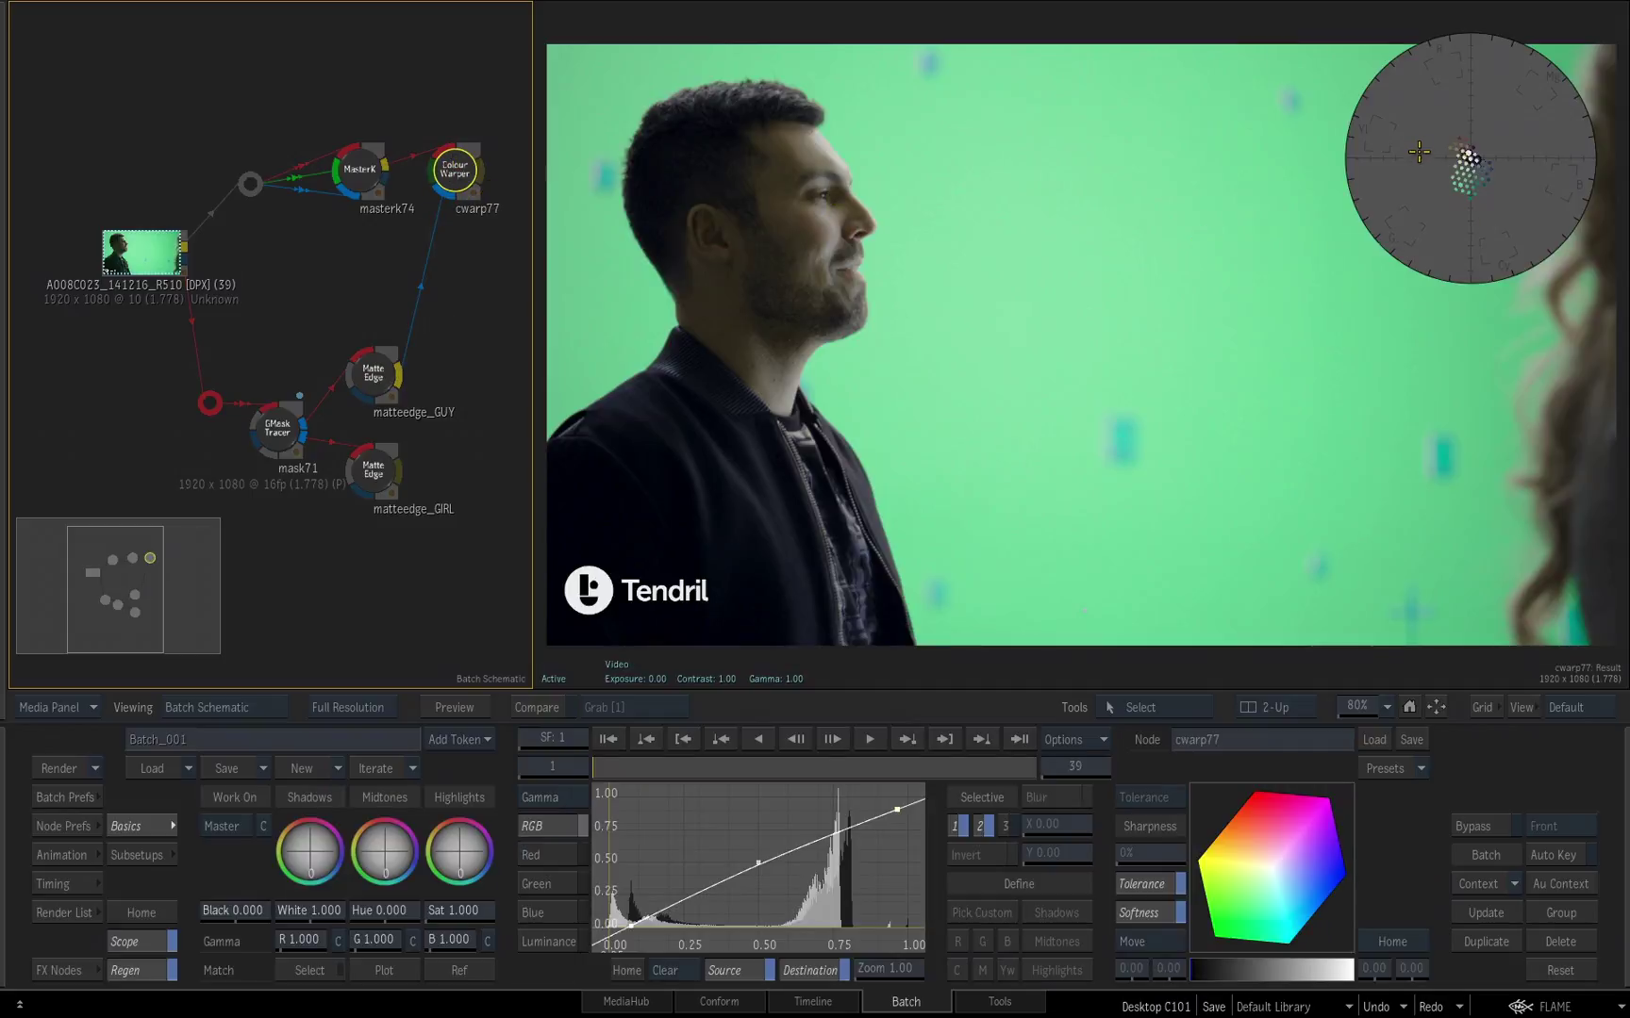
pyautogui.moveTo(1417, 146); pyautogui.dragTo(1221, 142)
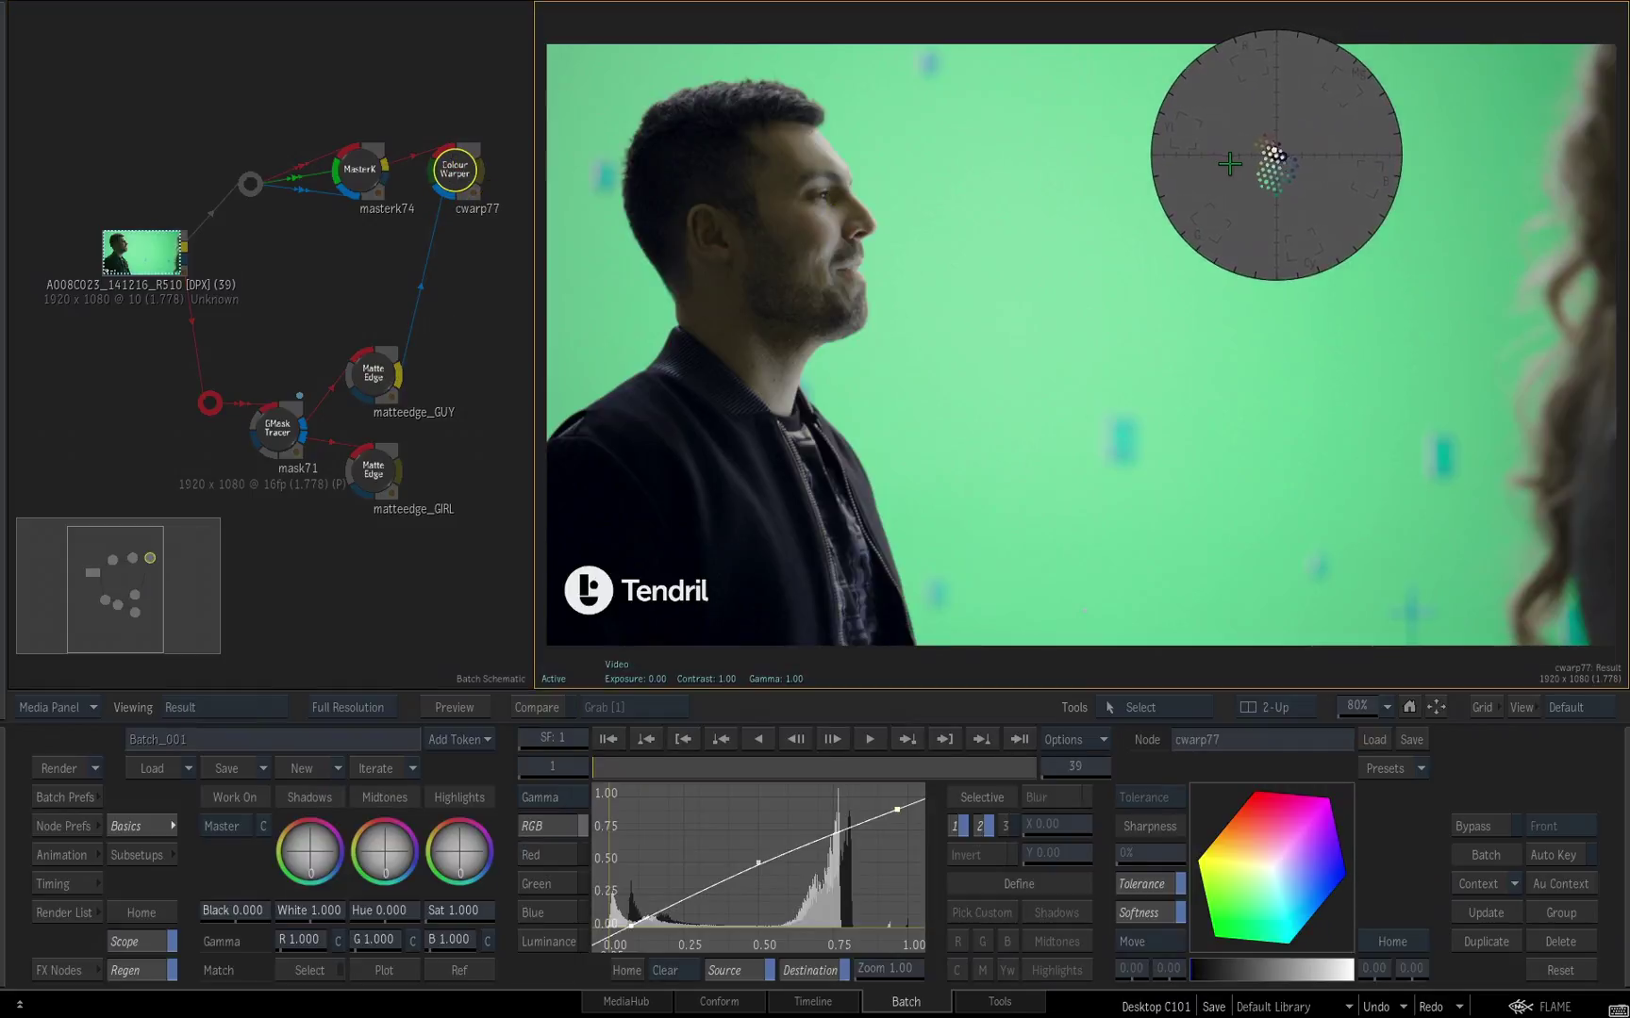
pyautogui.click(1483, 827)
pyautogui.click(1483, 827)
pyautogui.click(1484, 827)
pyautogui.click(1483, 827)
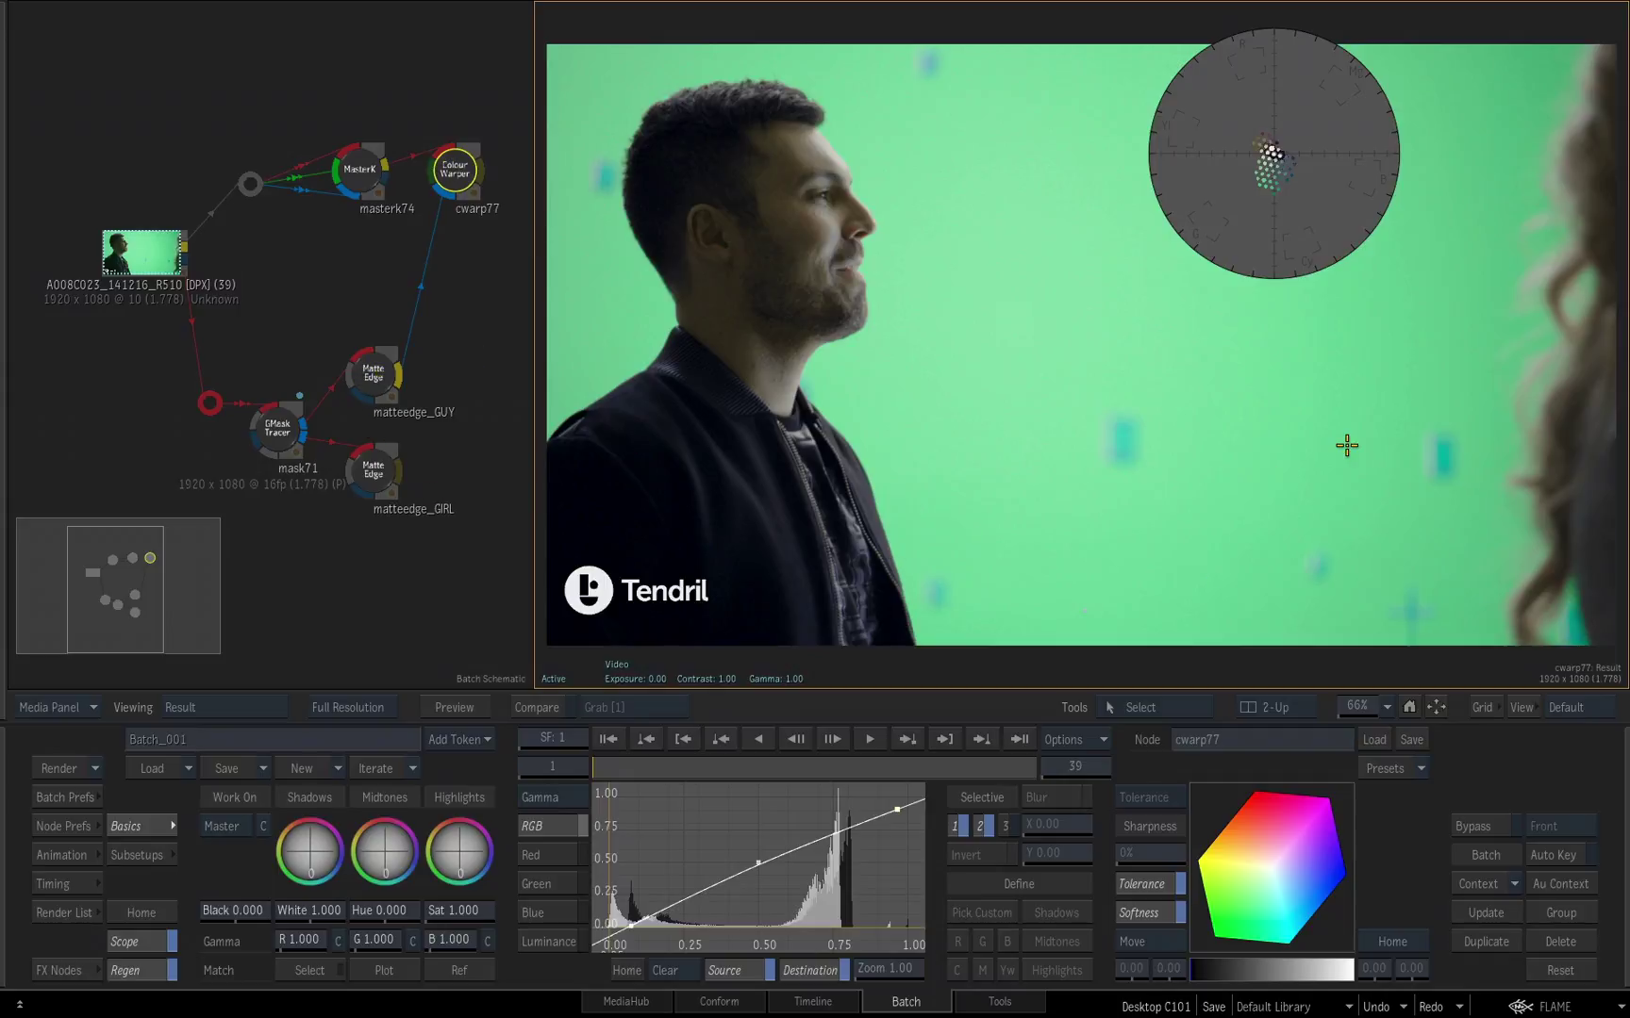
# Step: Rename the colour warper node from cwarp77 to cwarp_GUY
pyautogui.moveTo(458, 163); pyautogui.dragTo(471, 148)
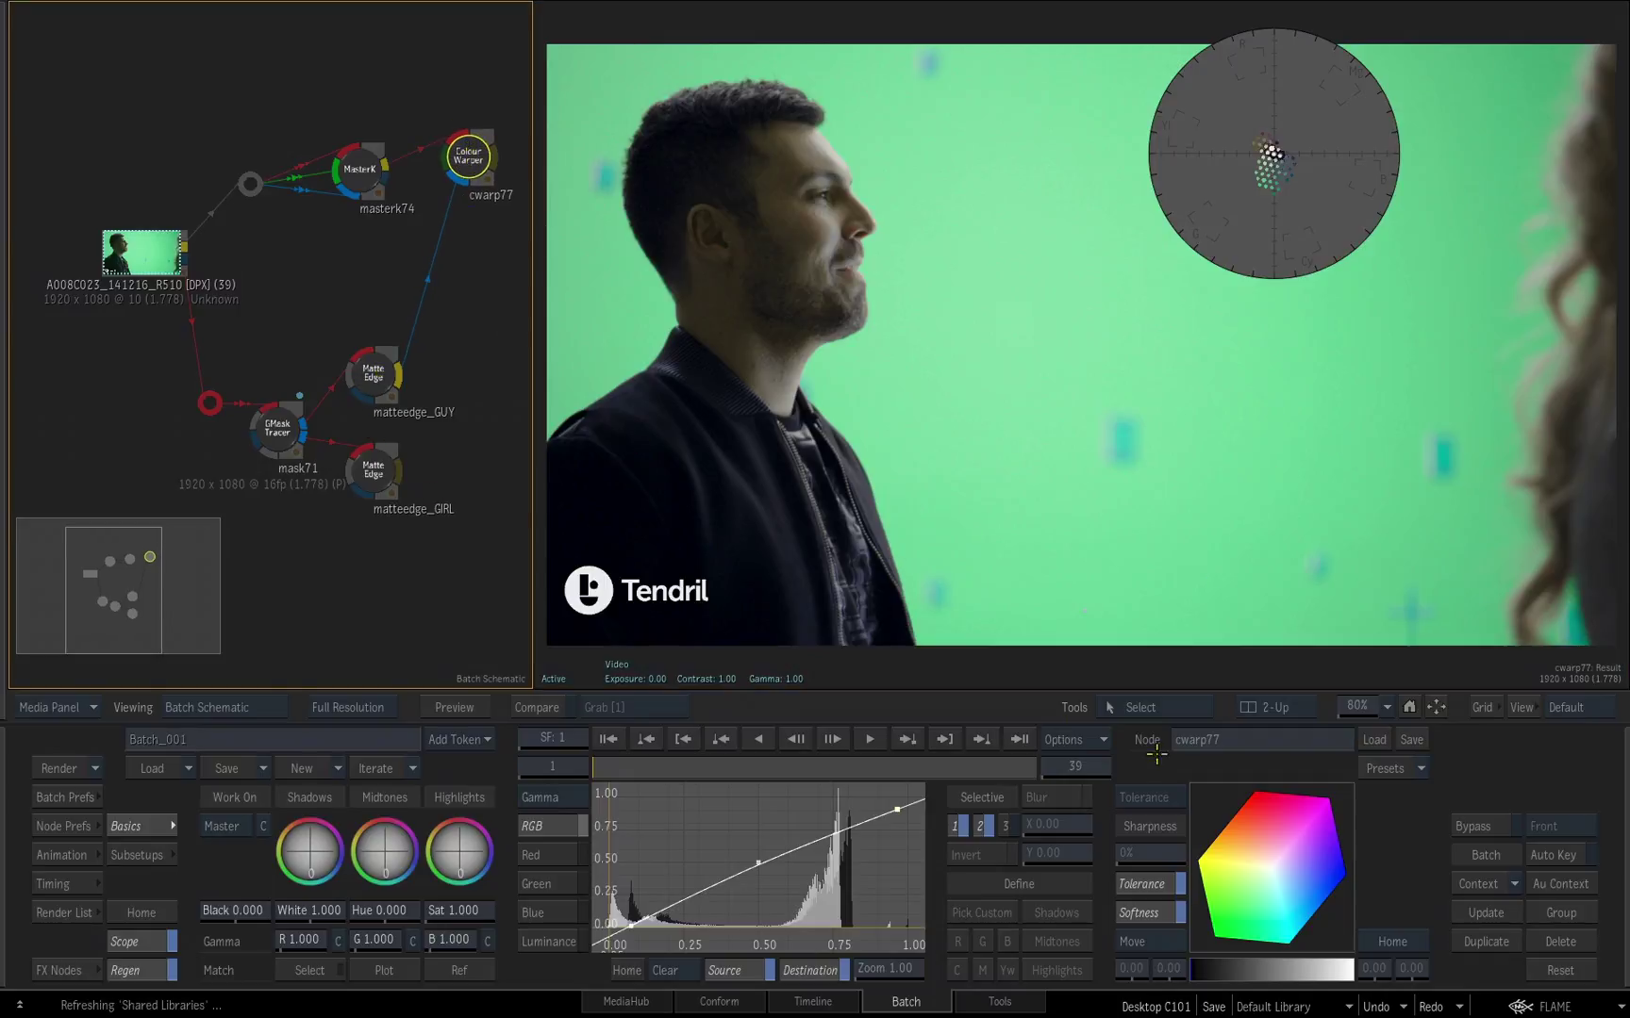
pyautogui.click(1241, 739)
pyautogui.press('BackSpace')
pyautogui.press('BackSpace')
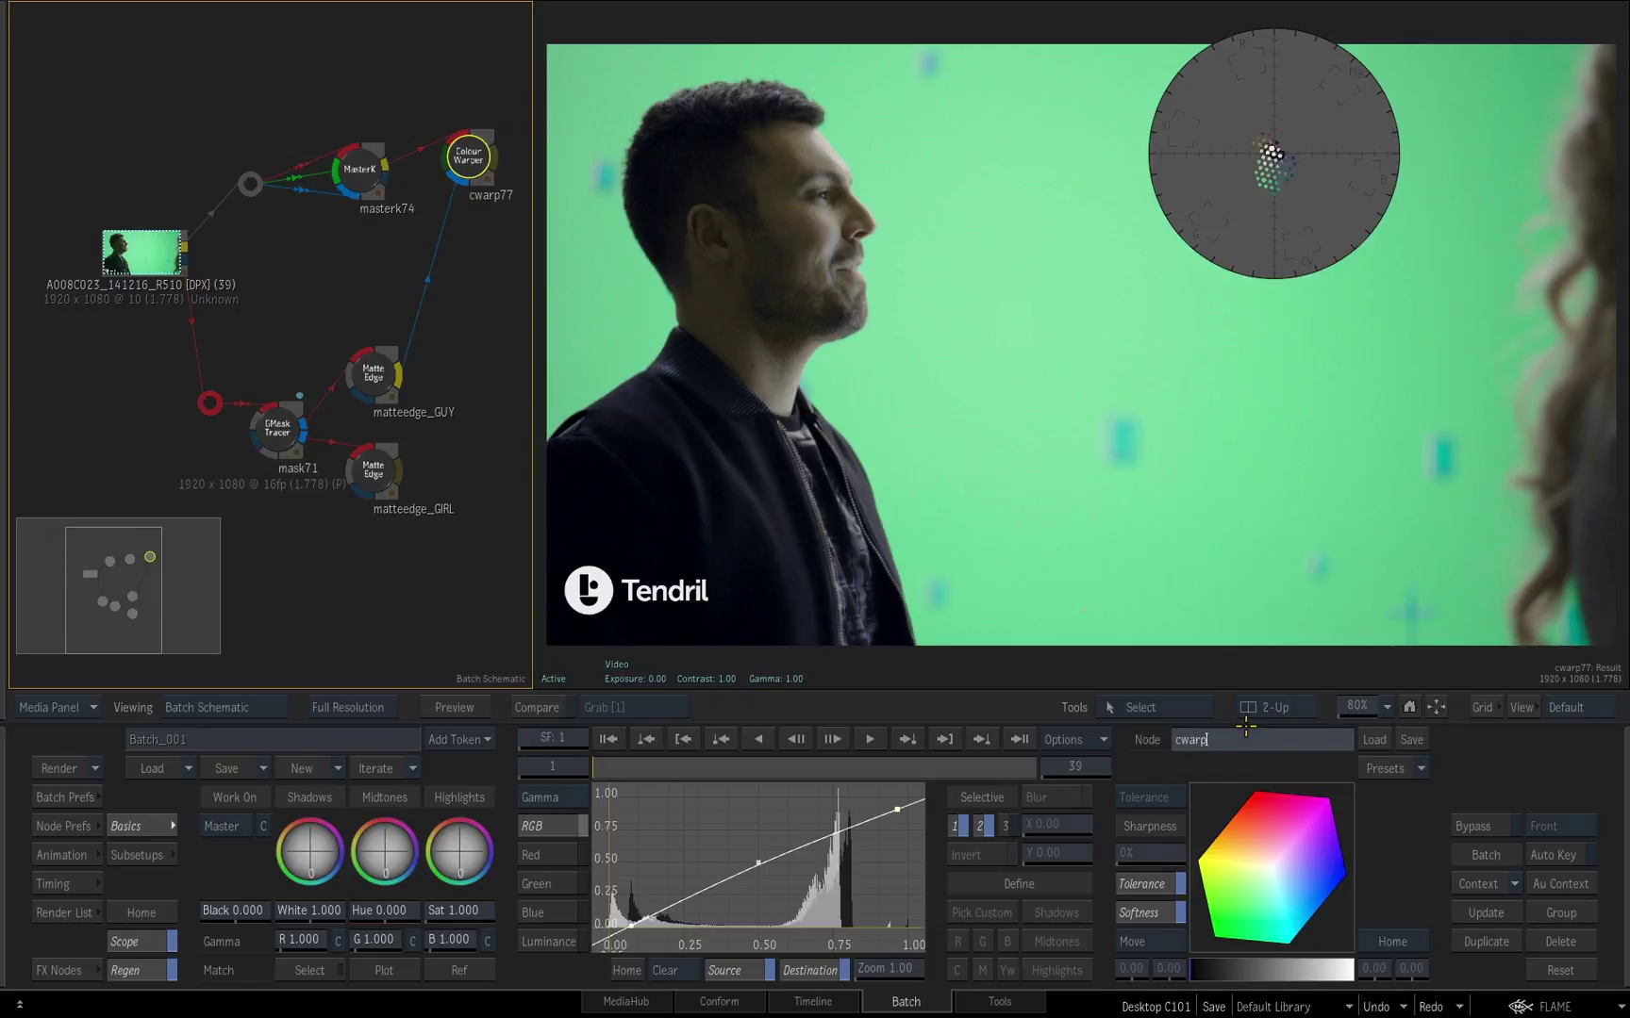
pyautogui.write('_GUY')
pyautogui.press('Return')
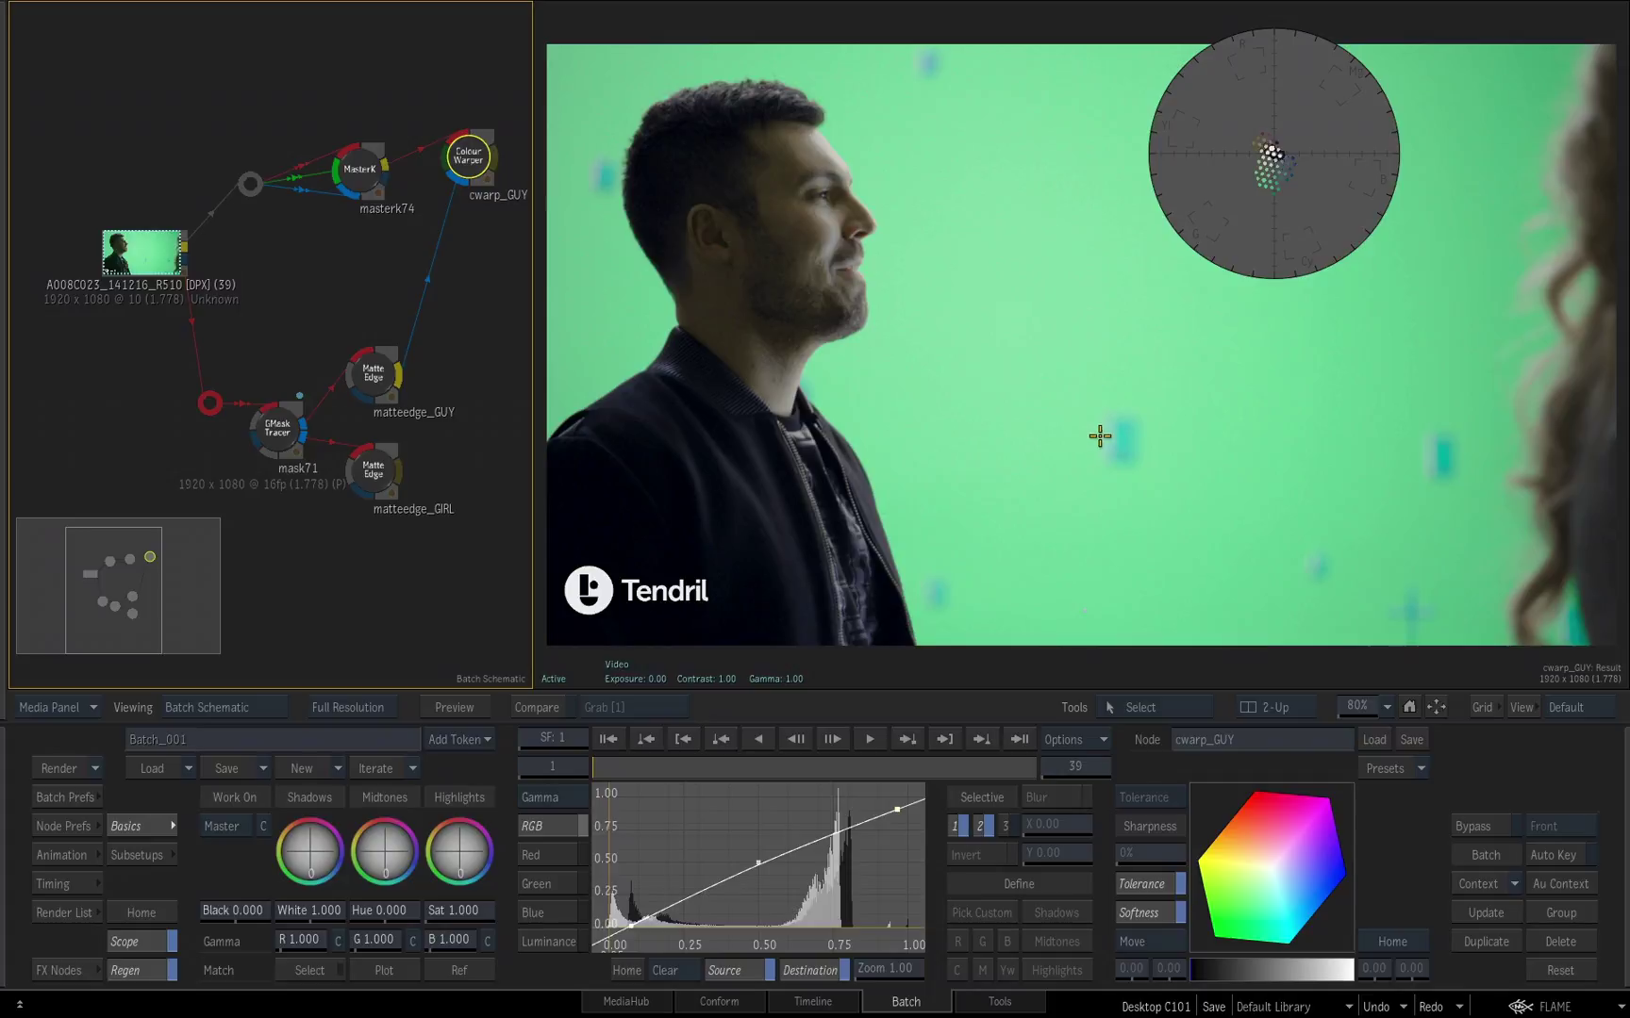